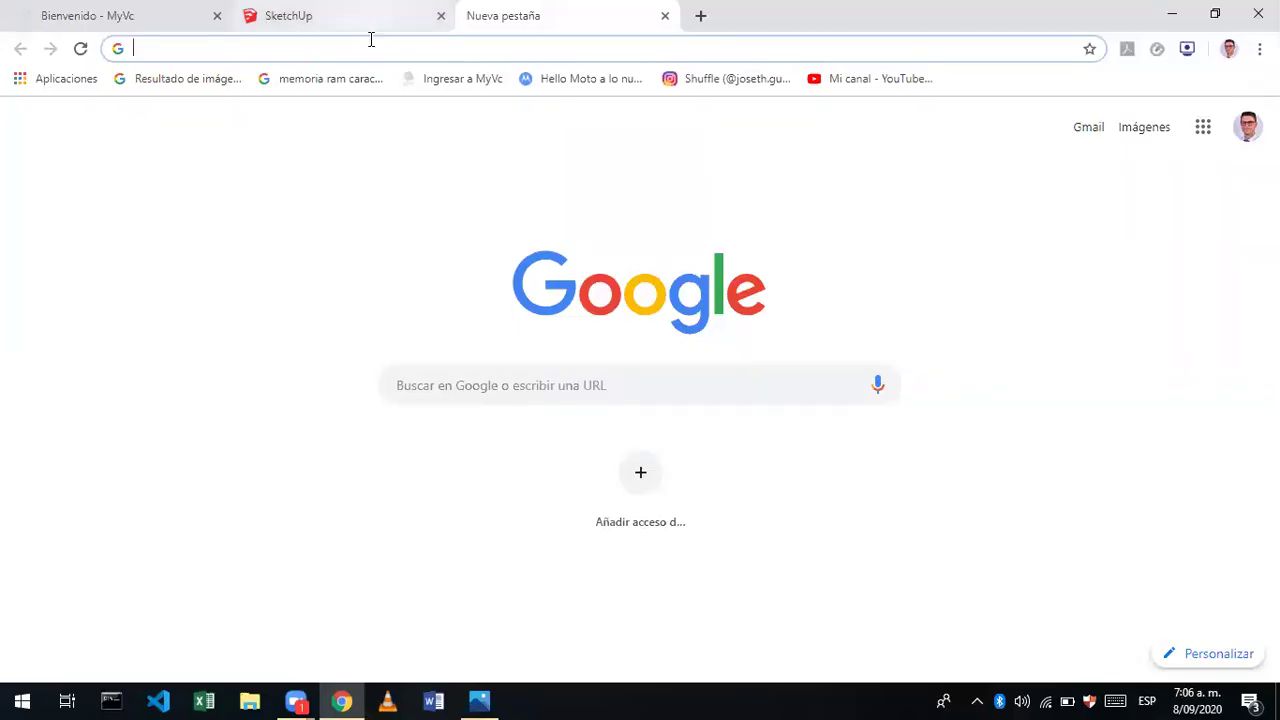
- Search Google for 'sketchup' and open the official sketchup.com website
{"action": "type", "text": "sketchup"}
{"action": "key", "text": "Return"}
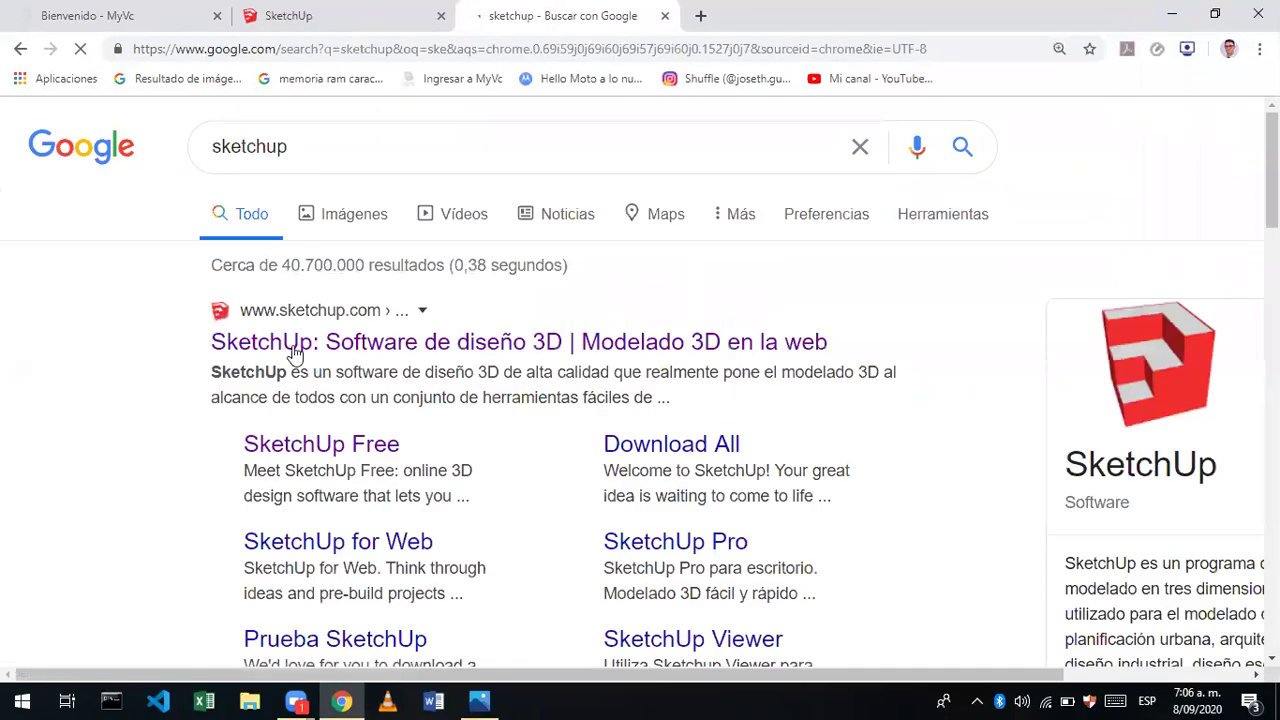
{"action": "left_click", "coordinate": [380, 349]}
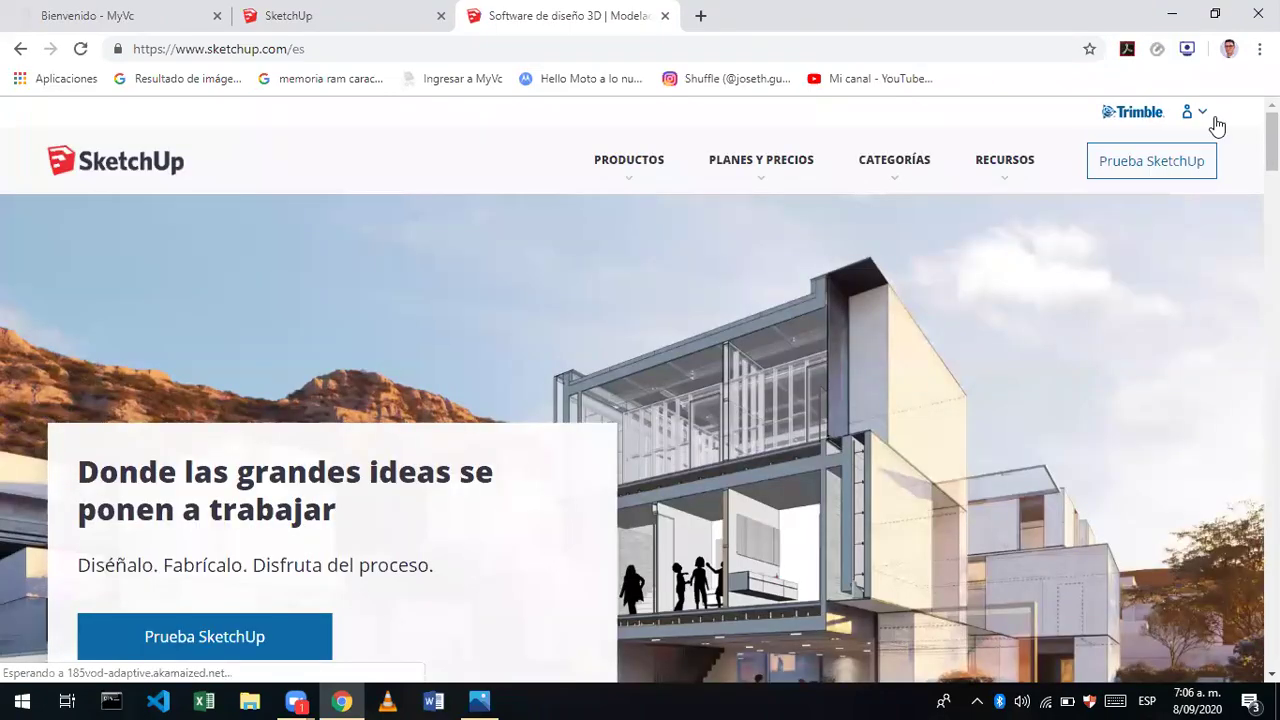
- Look through the account options and the PRODUCTOS menu, then go to the SketchUp app tab
{"action": "left_click", "coordinate": [1204, 113]}
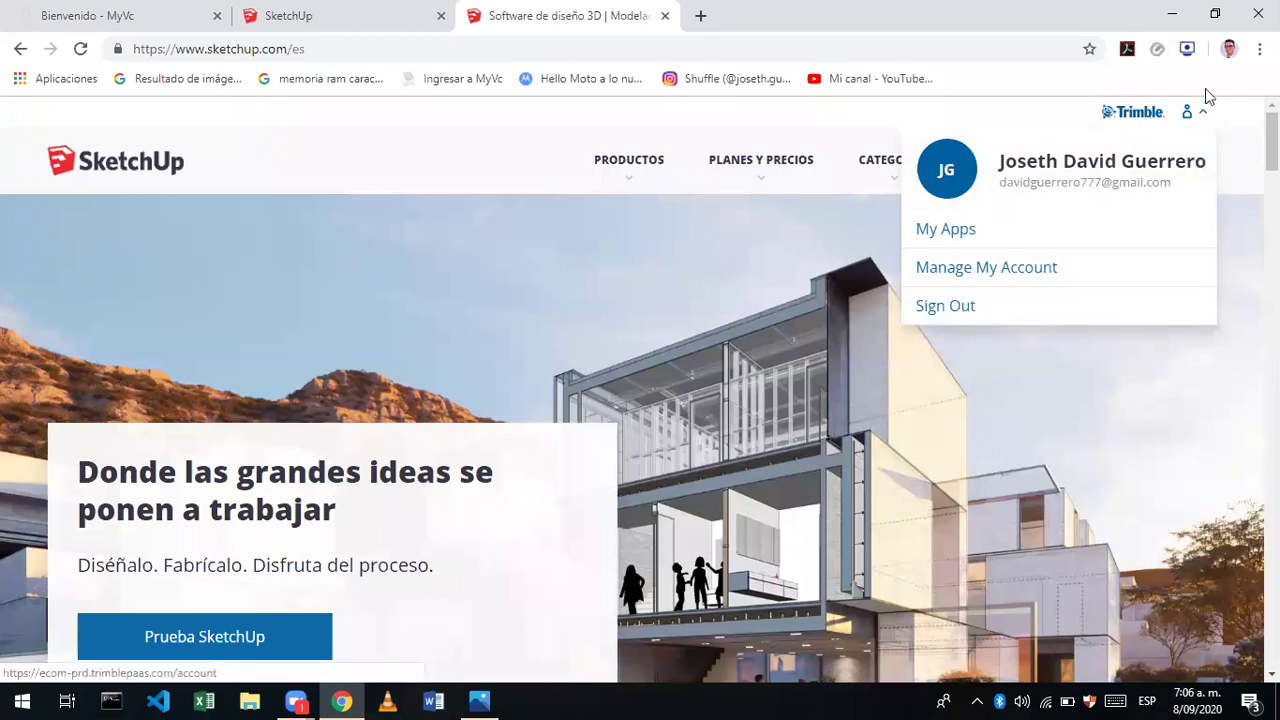
{"action": "left_click", "coordinate": [1240, 135]}
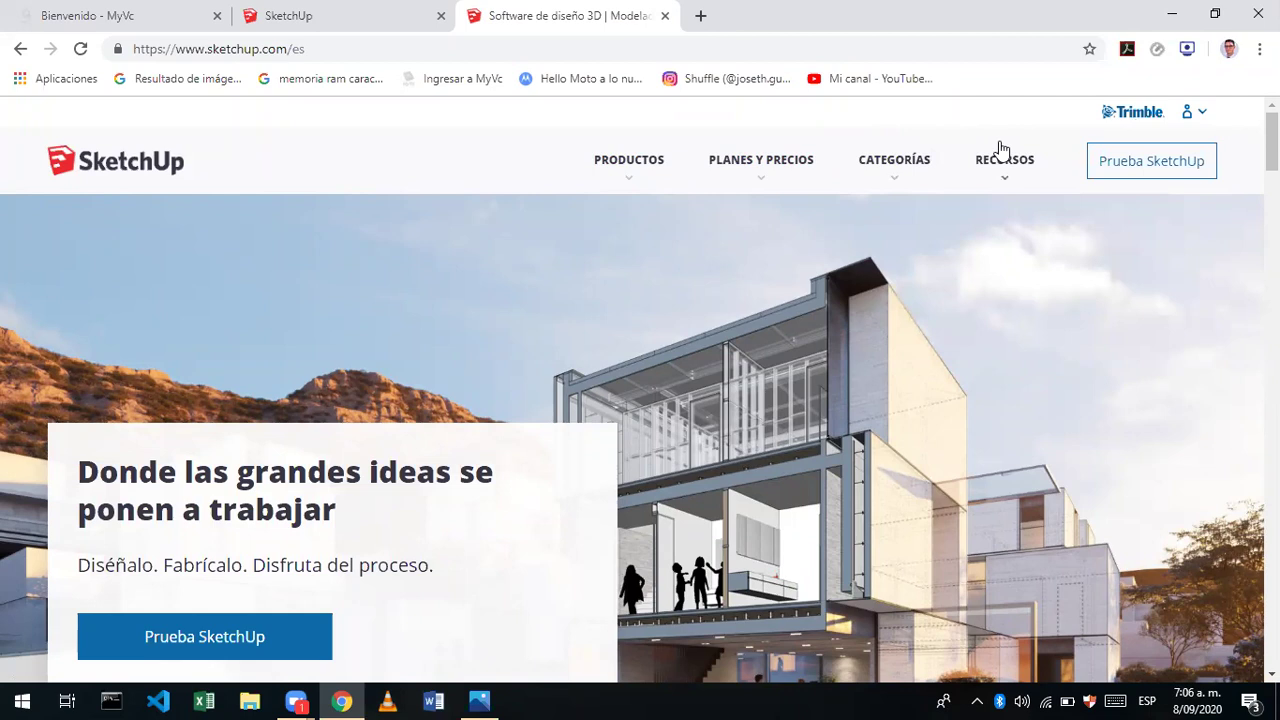
{"action": "left_click", "coordinate": [630, 176]}
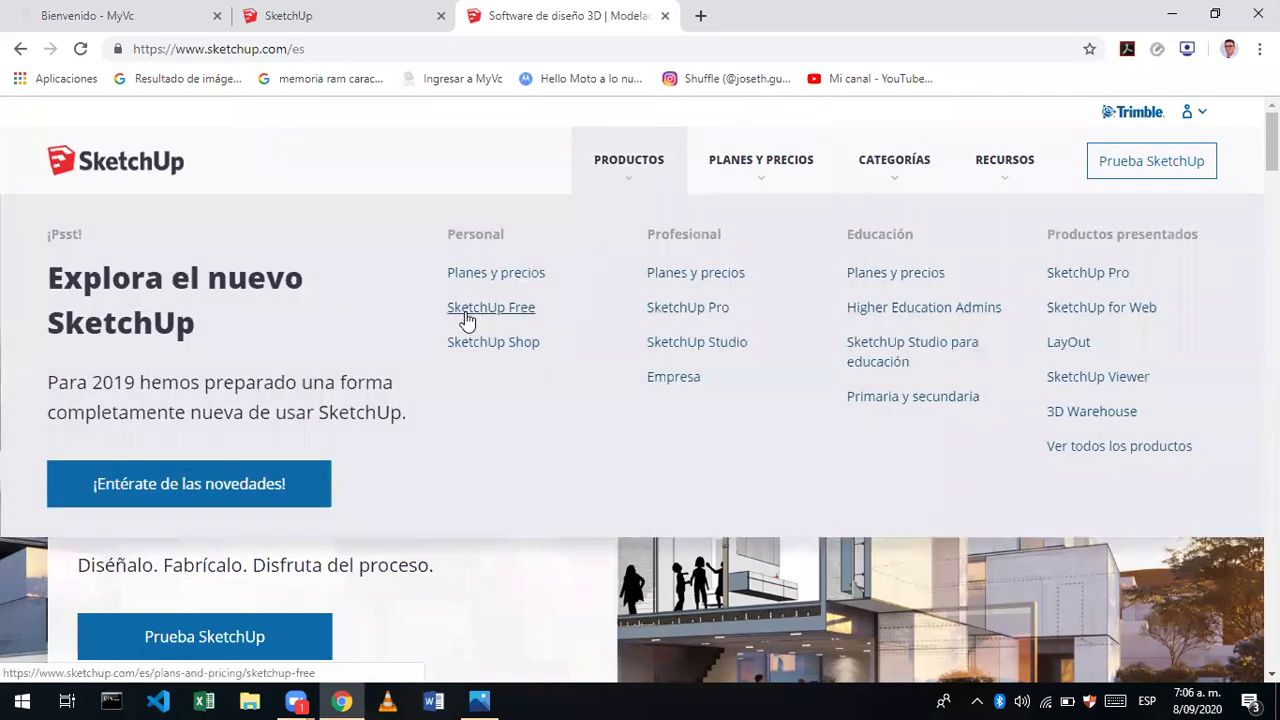
{"action": "left_click", "coordinate": [373, 8]}
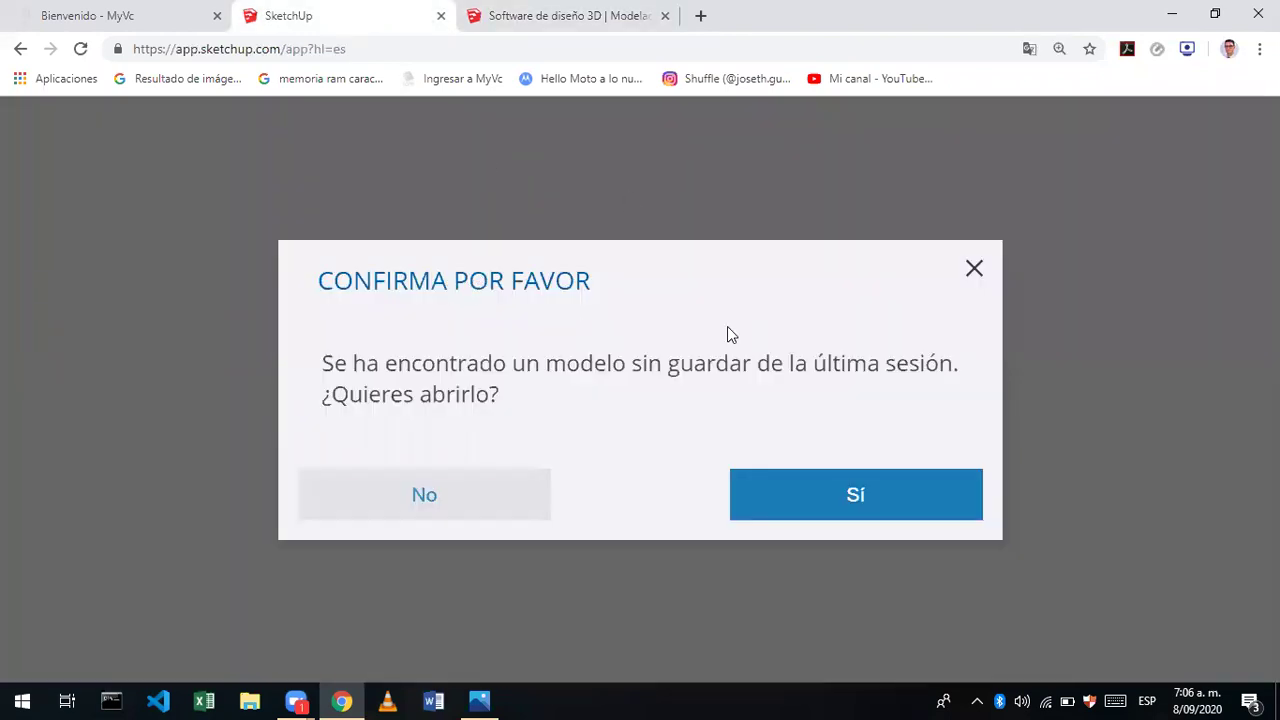
- Close the sketchup.com tab, answer No to reopening, and create a model from Plantilla simple - Metros
{"action": "left_click", "coordinate": [665, 16]}
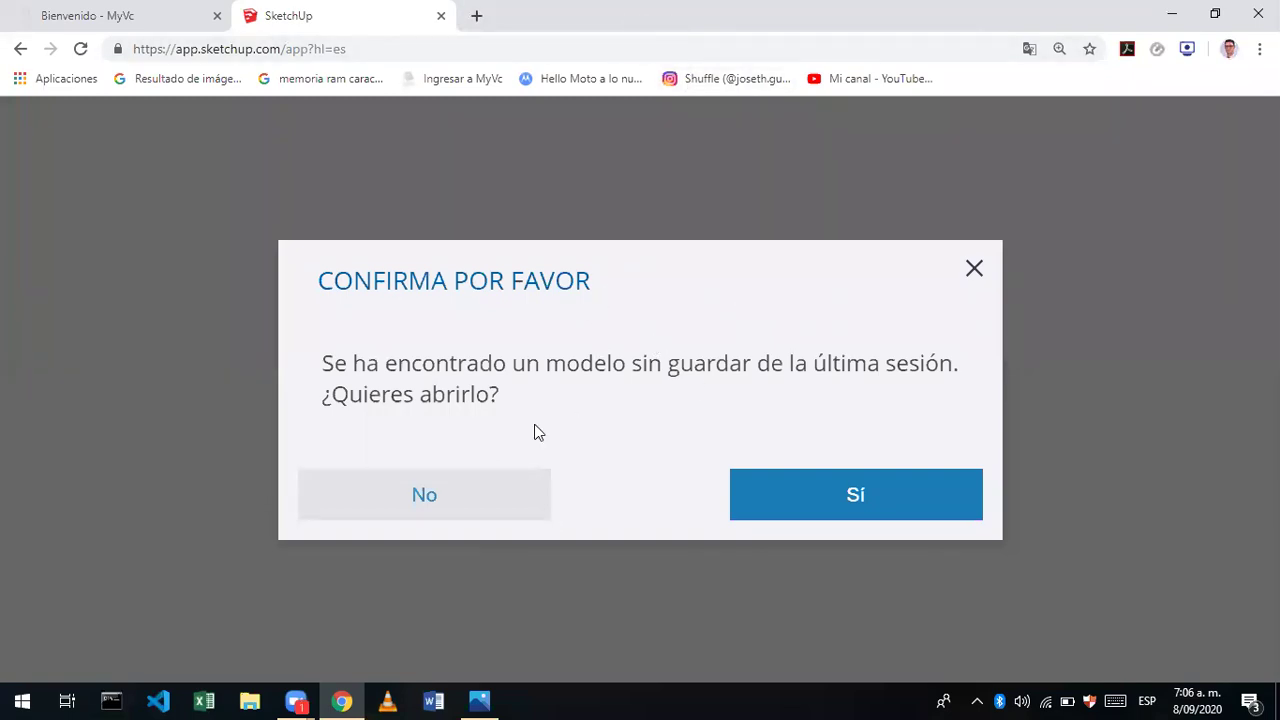
{"action": "left_click", "coordinate": [496, 492]}
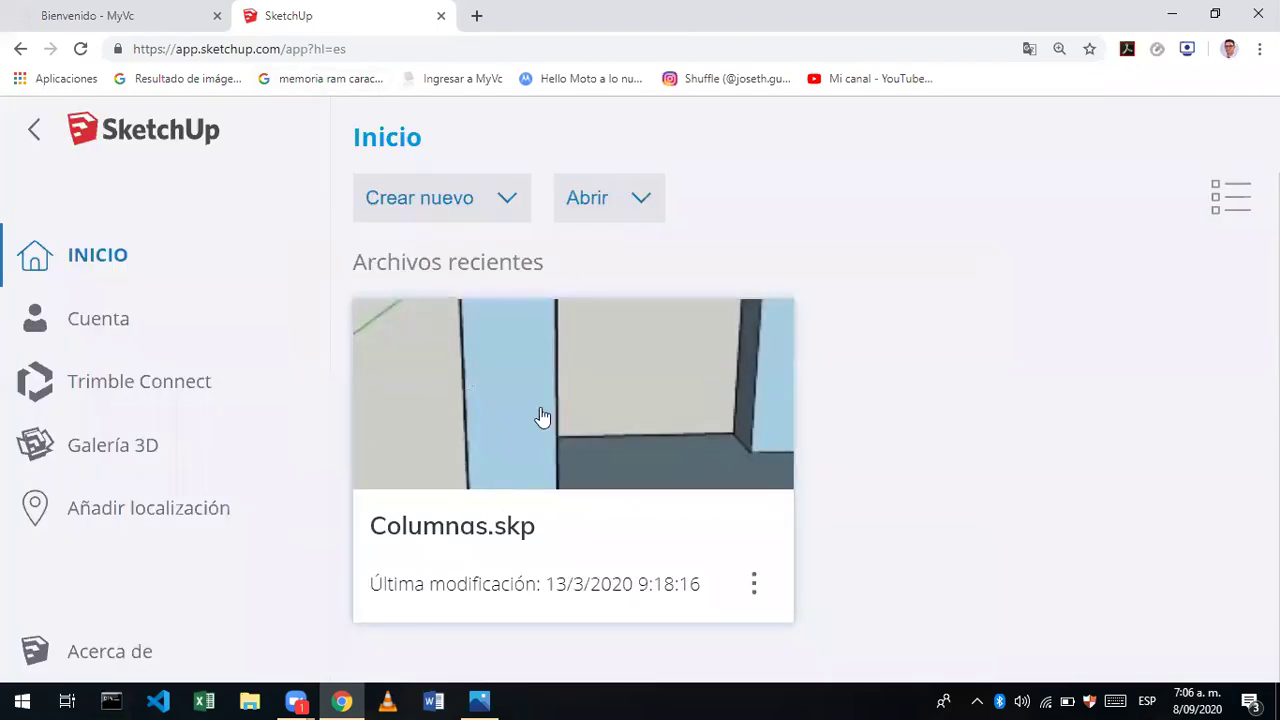
{"action": "scroll", "coordinate": [541, 416], "scroll_direction": "down", "scroll_amount": 1, "text": "ctrl"}
{"action": "scroll", "coordinate": [541, 416], "scroll_direction": "down", "scroll_amount": 1, "text": "ctrl"}
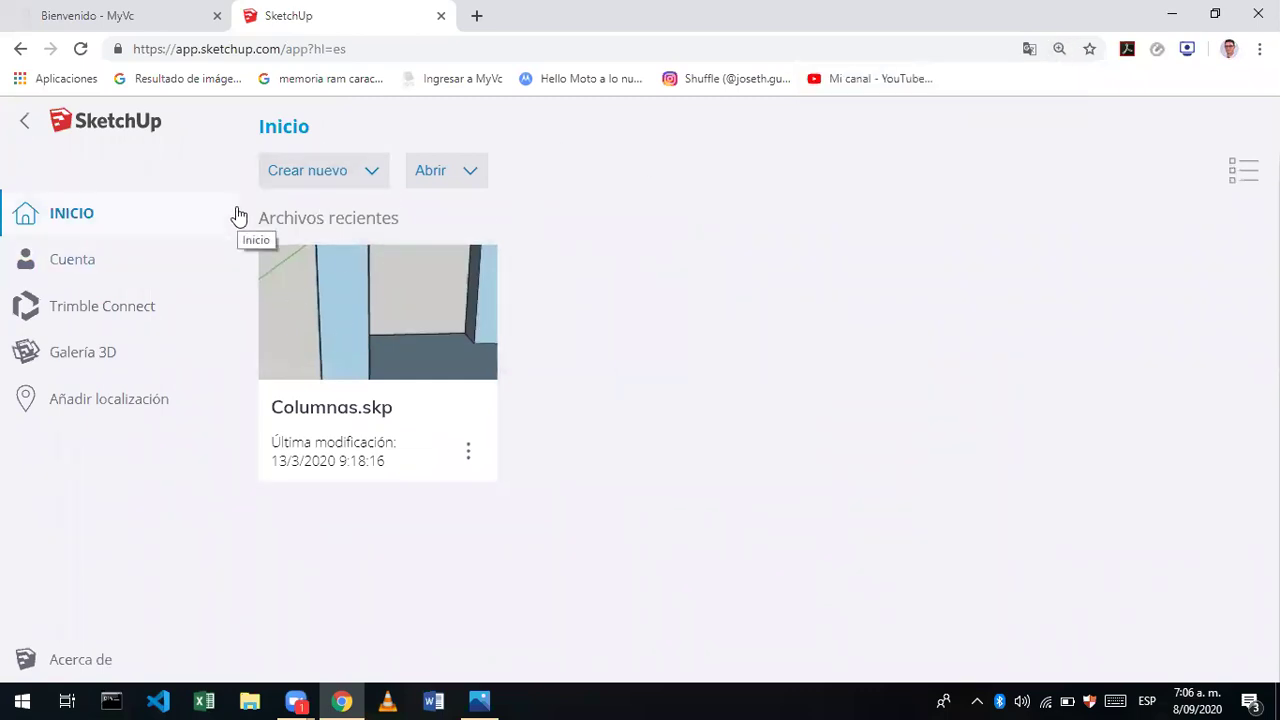
{"action": "left_click", "coordinate": [346, 189]}
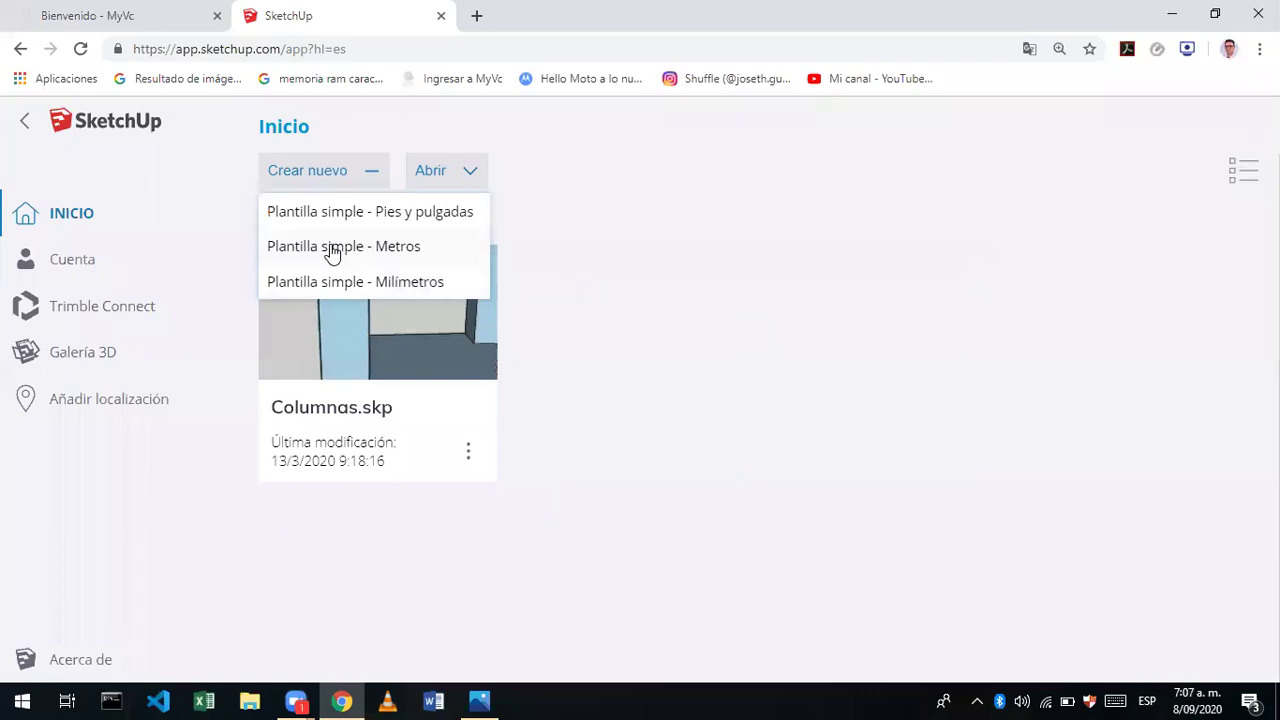
{"action": "left_click", "coordinate": [333, 248]}
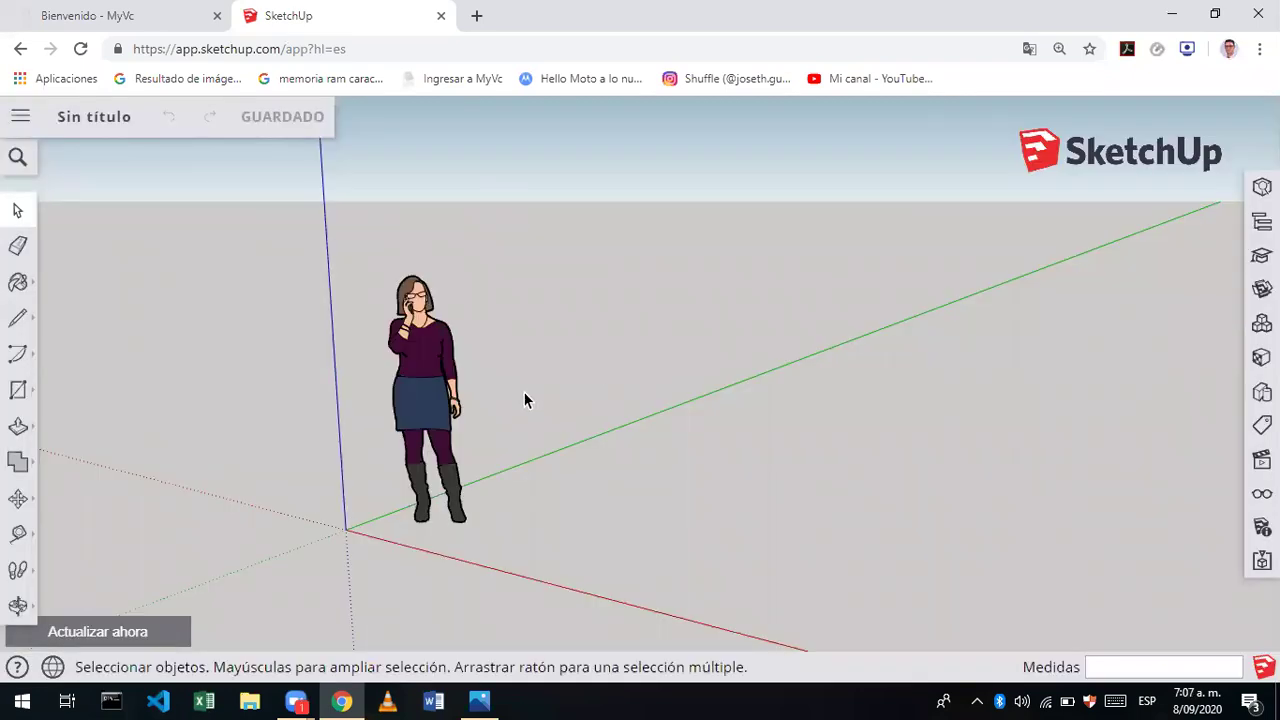
- Zoom out with the mouse wheel so the standing figure and axes appear smaller
{"action": "scroll", "coordinate": [507, 445], "scroll_direction": "down", "scroll_amount": 2}
{"action": "scroll", "coordinate": [507, 445], "scroll_direction": "down", "scroll_amount": 1}
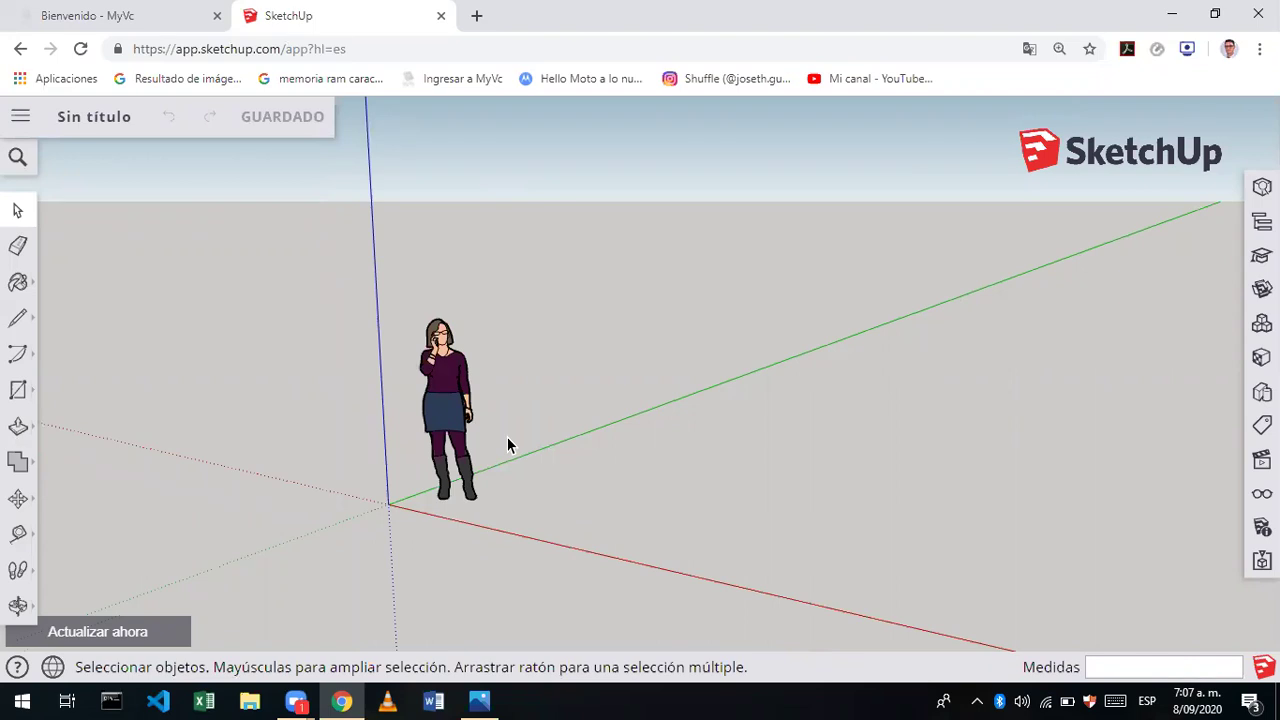
{"action": "scroll", "coordinate": [507, 445], "scroll_direction": "down", "scroll_amount": 2}
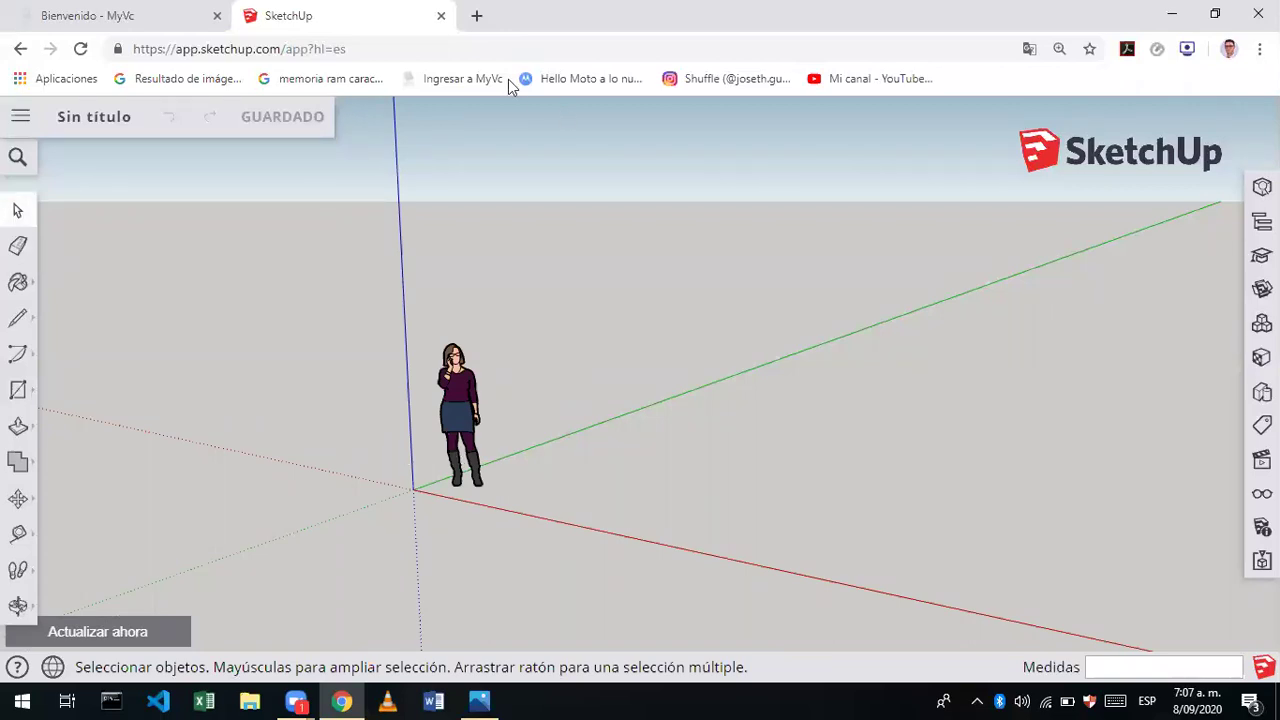
- In a new tab, search Google Images for 'mouse' and preview the Dell wireless mouse
{"action": "left_click", "coordinate": [477, 15]}
{"action": "type", "text": "mou"}
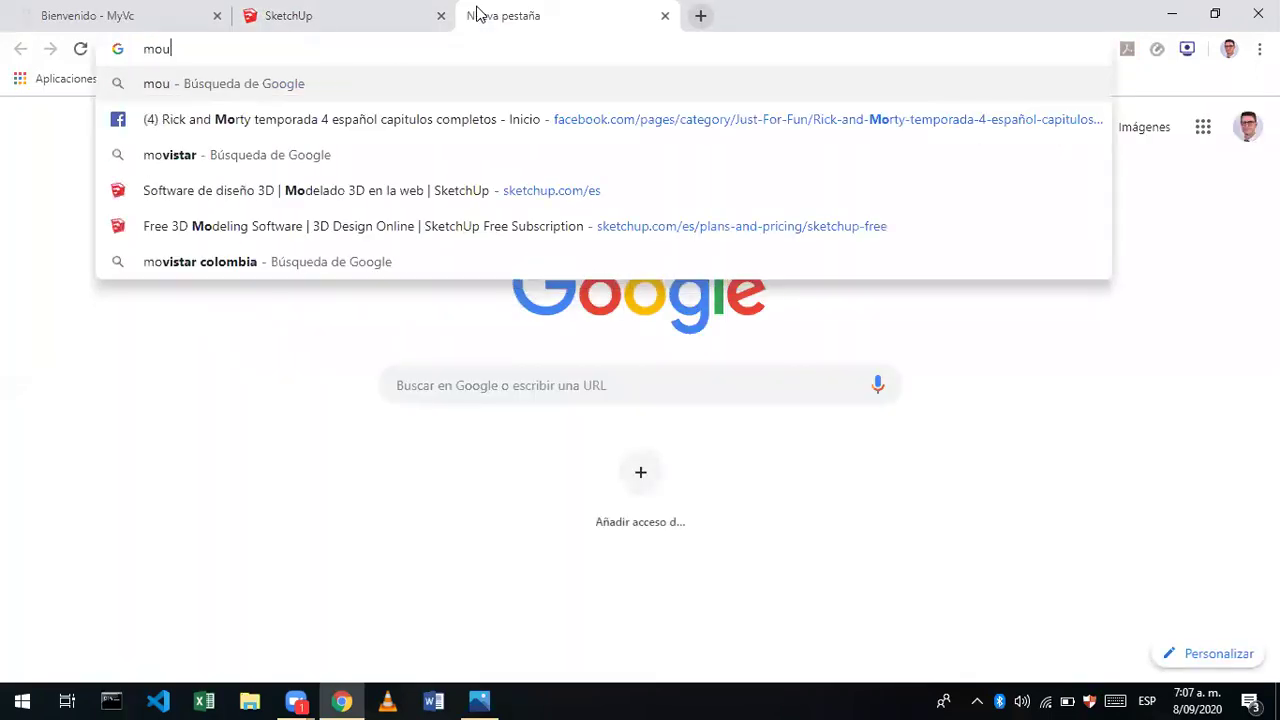
{"action": "type", "text": "se"}
{"action": "key", "text": "Return"}
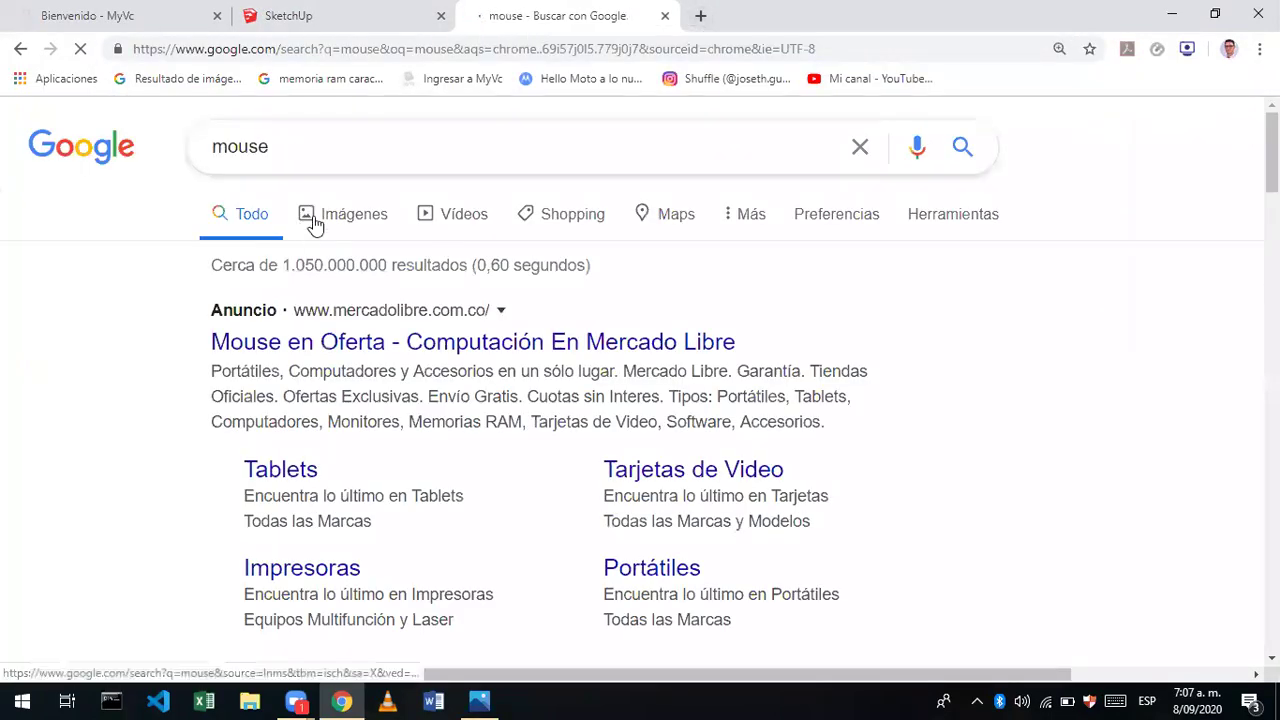
{"action": "left_click", "coordinate": [322, 220]}
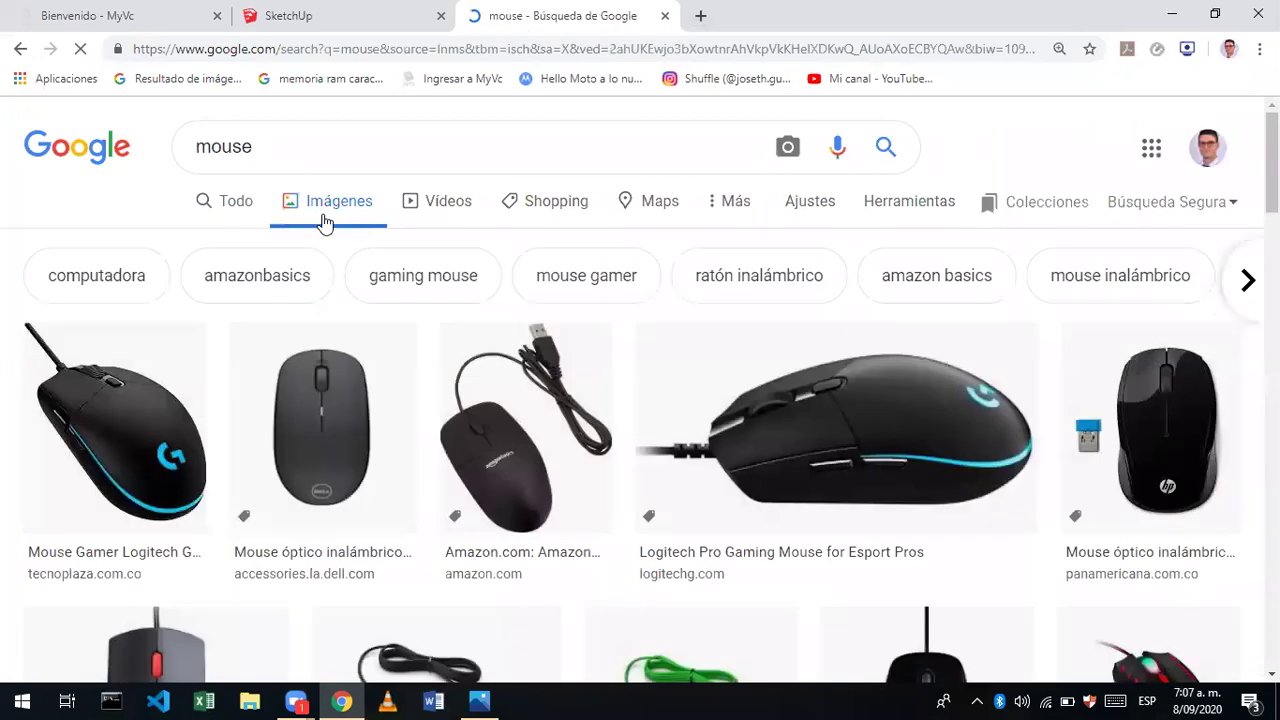
{"action": "left_click", "coordinate": [329, 369]}
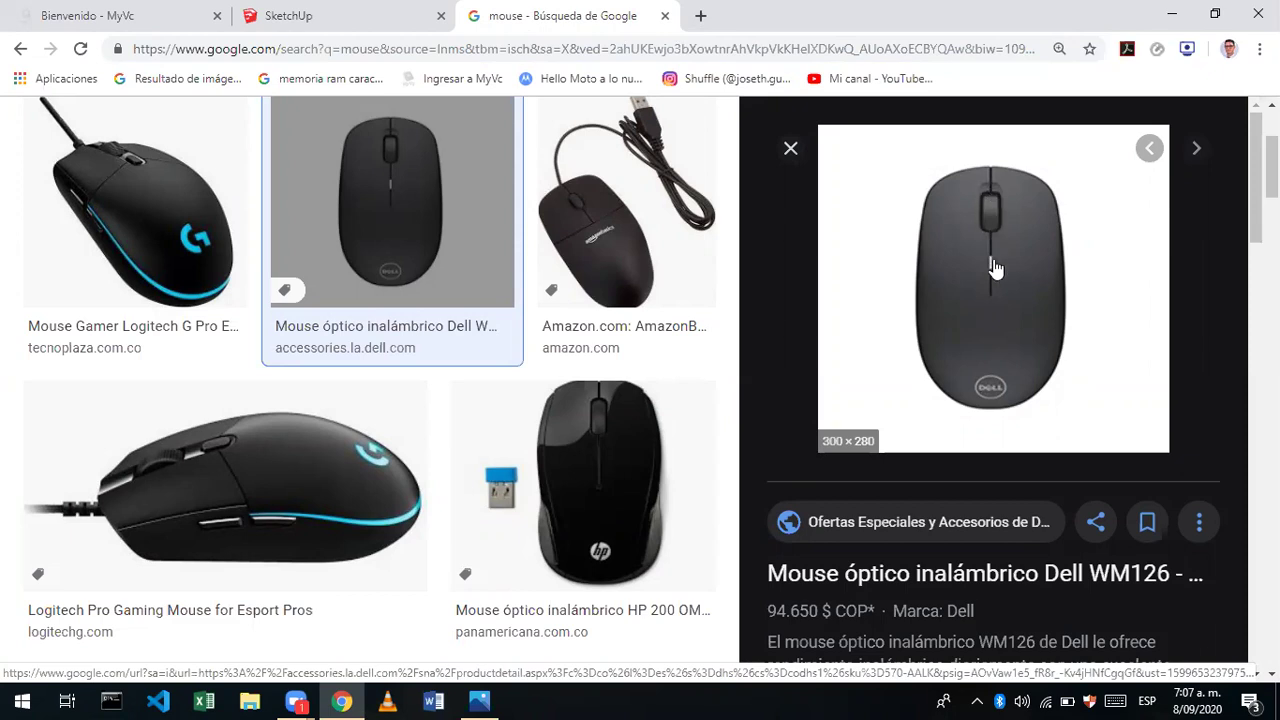
{"action": "left_click", "coordinate": [330, 18]}
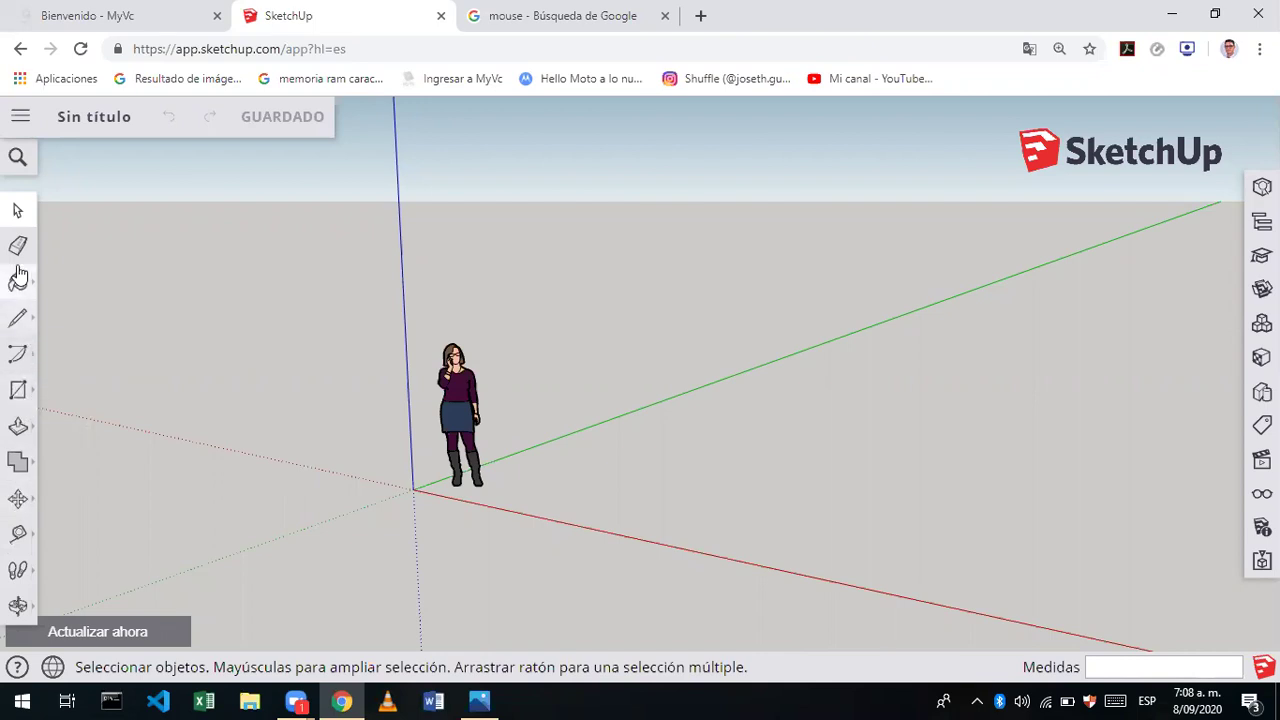
- Try the Walk, Orbit and Zoom navigation tools, then return to the Google mouse image tab
{"action": "left_click", "coordinate": [19, 571]}
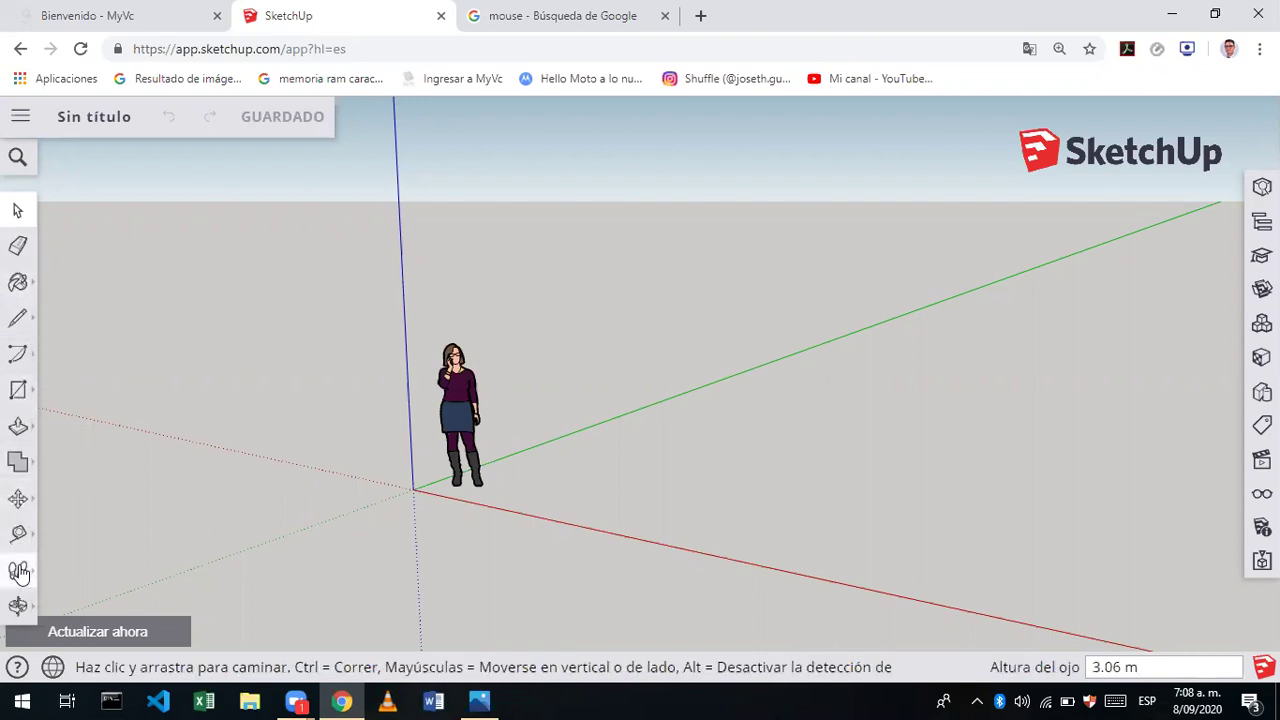
{"action": "left_click", "coordinate": [19, 607]}
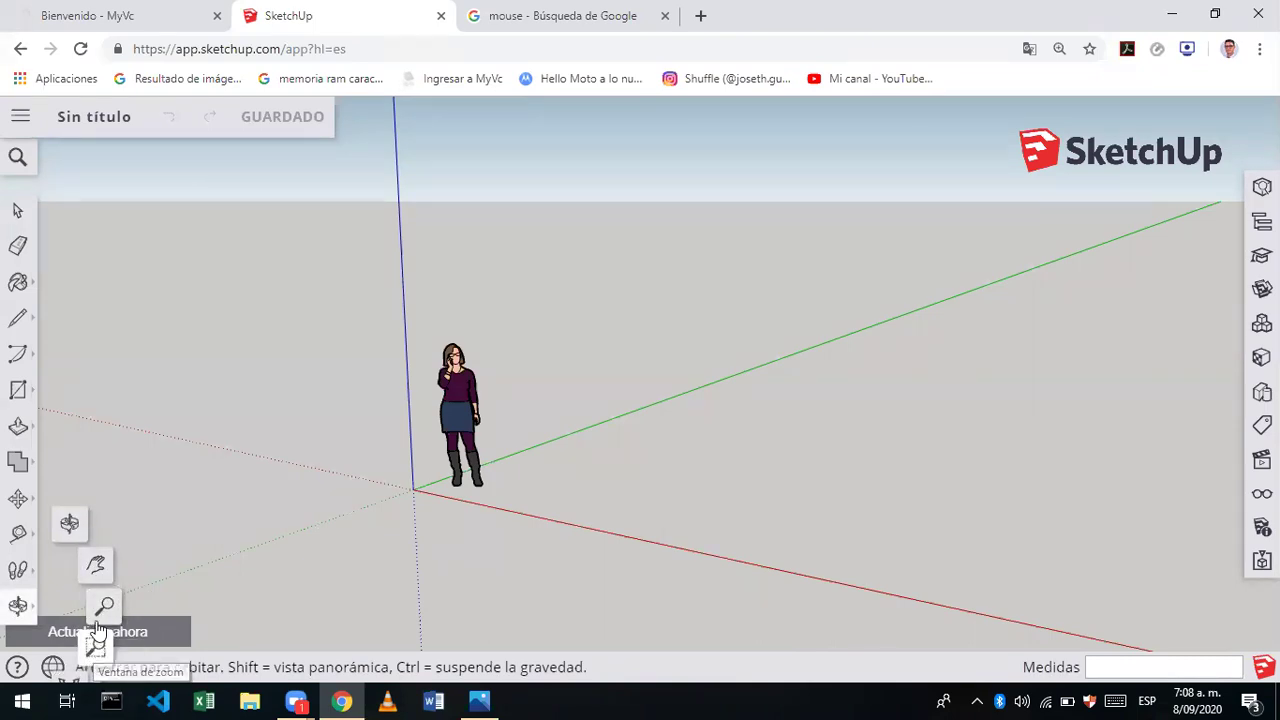
{"action": "left_click", "coordinate": [104, 606]}
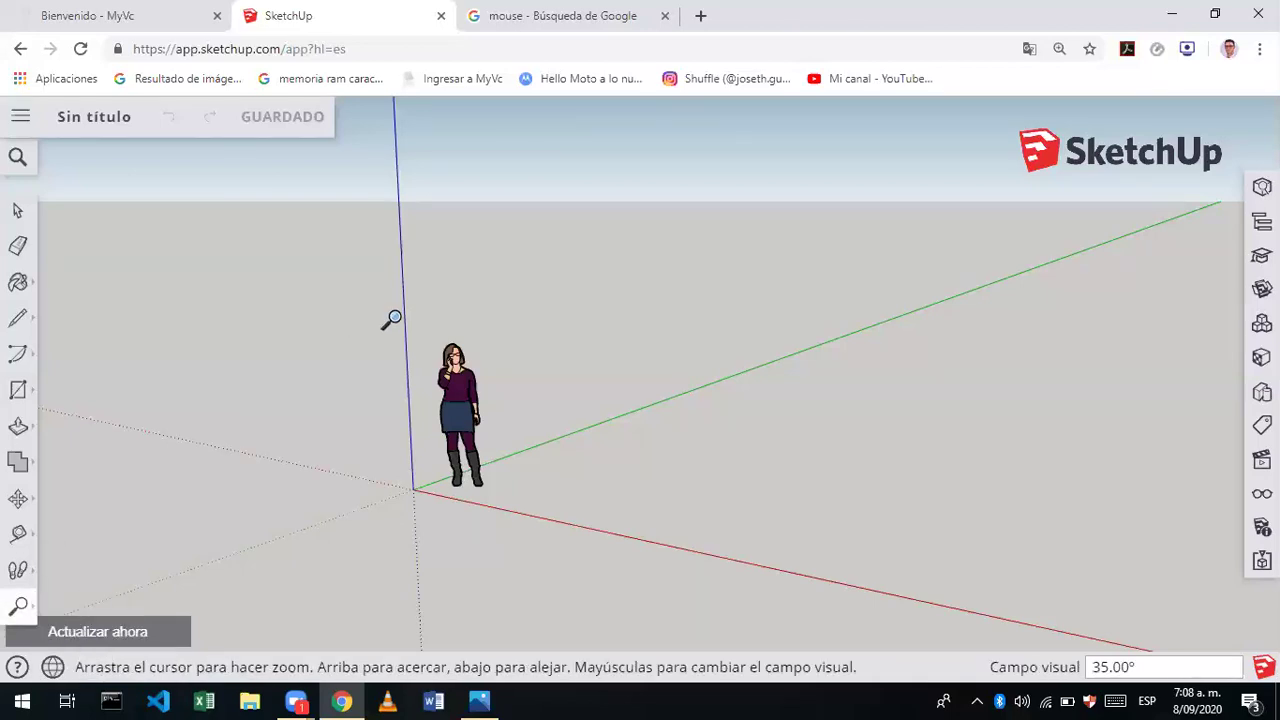
{"action": "left_click", "coordinate": [19, 606]}
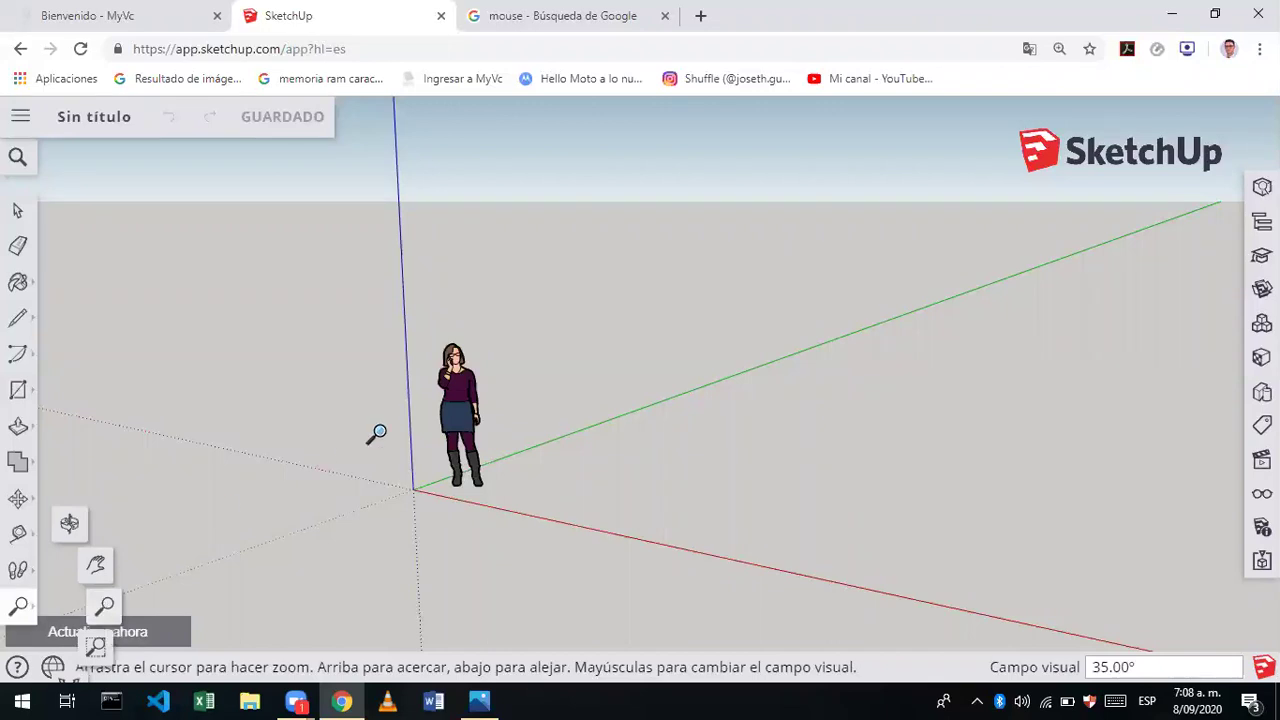
{"action": "left_click", "coordinate": [563, 12]}
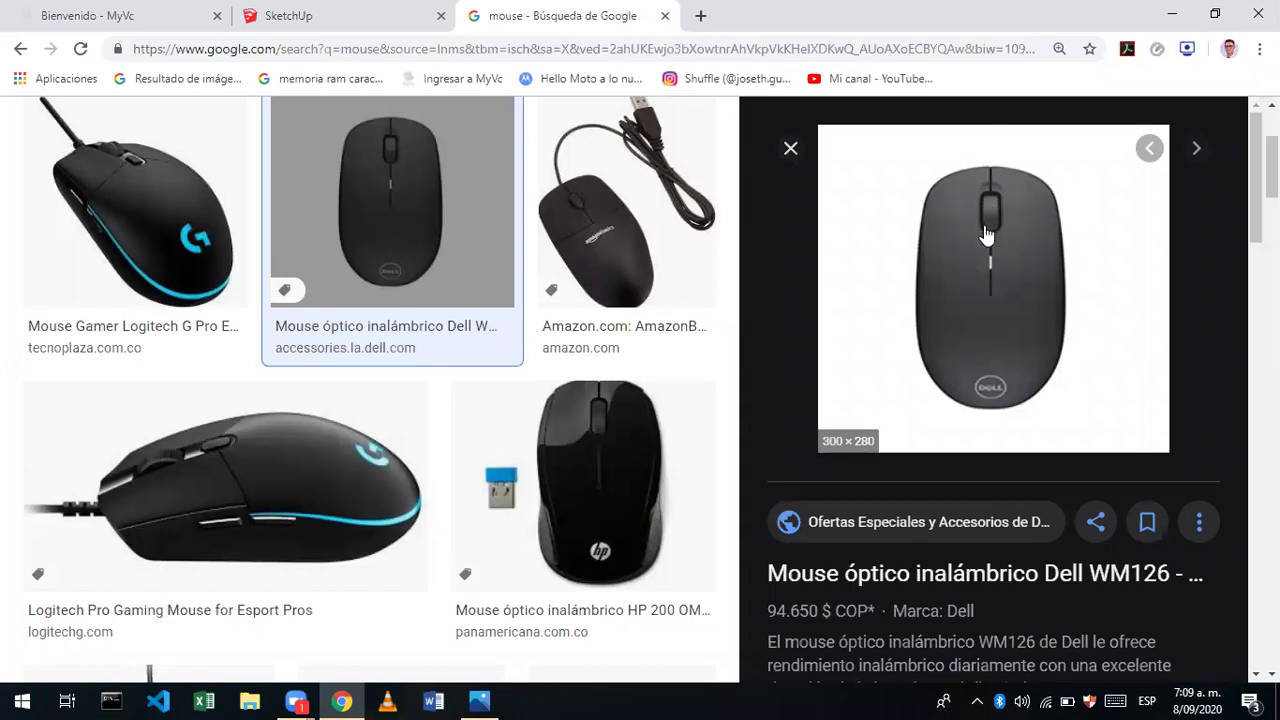
{"action": "left_click", "coordinate": [382, 28]}
{"action": "mouse_move", "coordinate": [505, 368]}
{"action": "left_mouse_down"}
{"action": "mouse_move", "coordinate": [497, 251]}
{"action": "mouse_move", "coordinate": [514, 608]}
{"action": "mouse_move", "coordinate": [491, 217]}
{"action": "mouse_move", "coordinate": [512, 553]}
{"action": "mouse_move", "coordinate": [509, 217]}
{"action": "mouse_move", "coordinate": [520, 617]}
{"action": "mouse_move", "coordinate": [497, 220]}
{"action": "mouse_move", "coordinate": [497, 509]}
{"action": "left_mouse_up"}
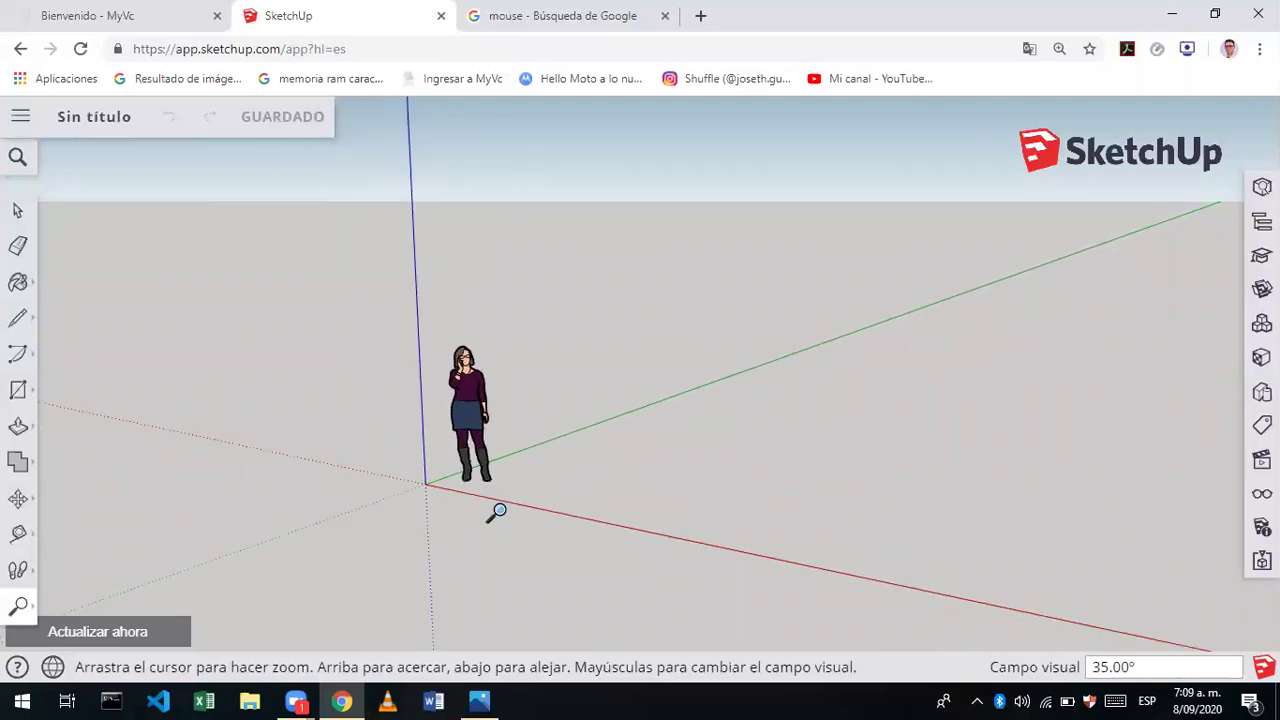
{"action": "left_click", "coordinate": [17, 608]}
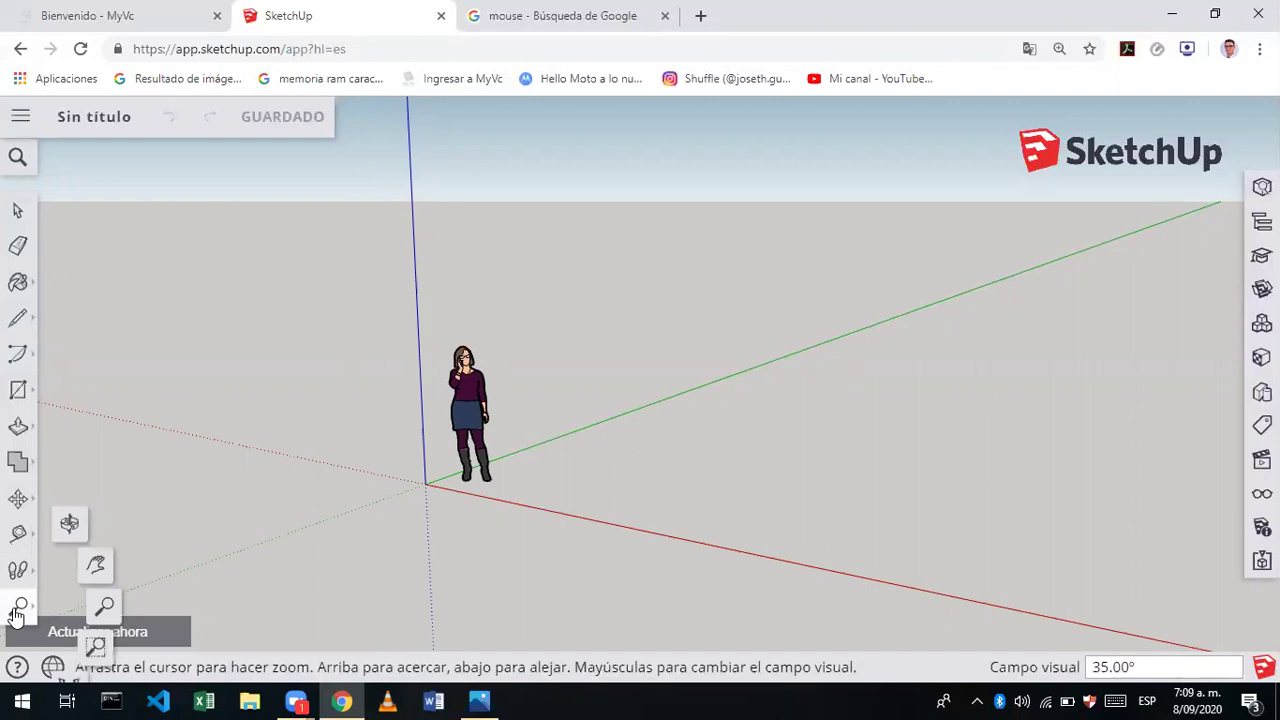
{"action": "left_click", "coordinate": [97, 572]}
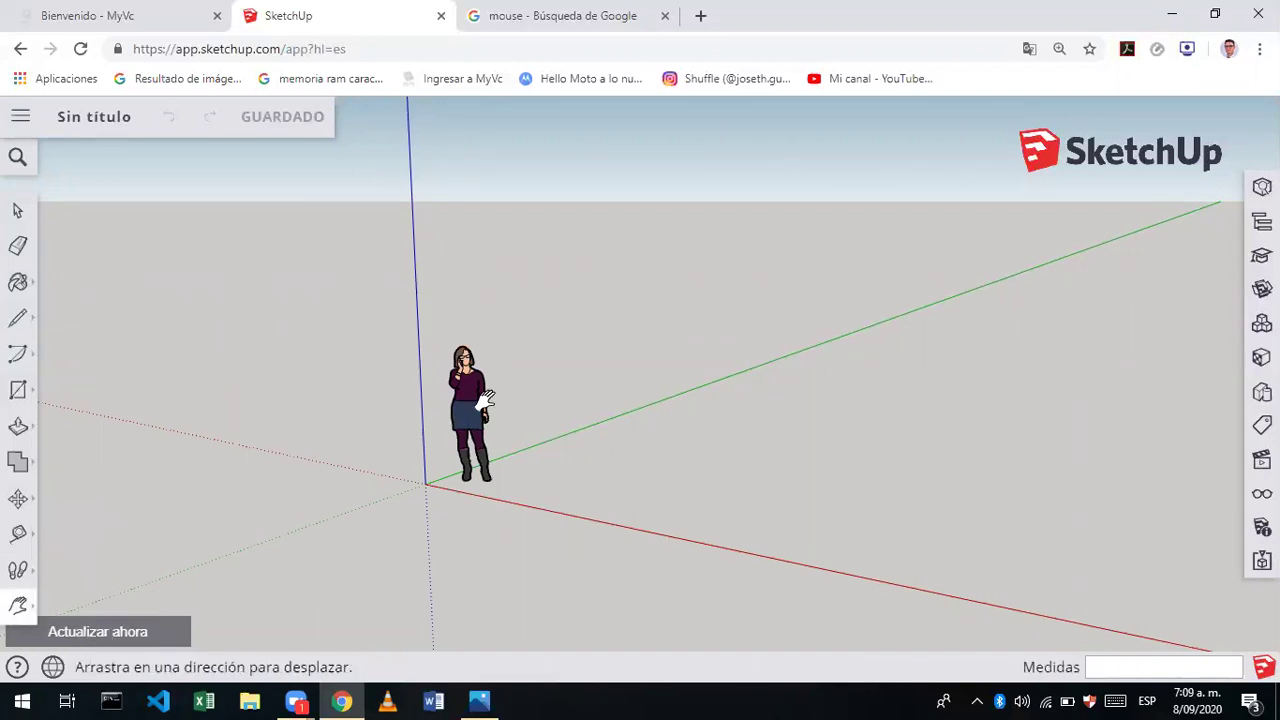
{"action": "mouse_move", "coordinate": [560, 400]}
{"action": "left_mouse_down"}
{"action": "mouse_move", "coordinate": [1030, 422]}
{"action": "mouse_move", "coordinate": [685, 402]}
{"action": "left_mouse_up"}
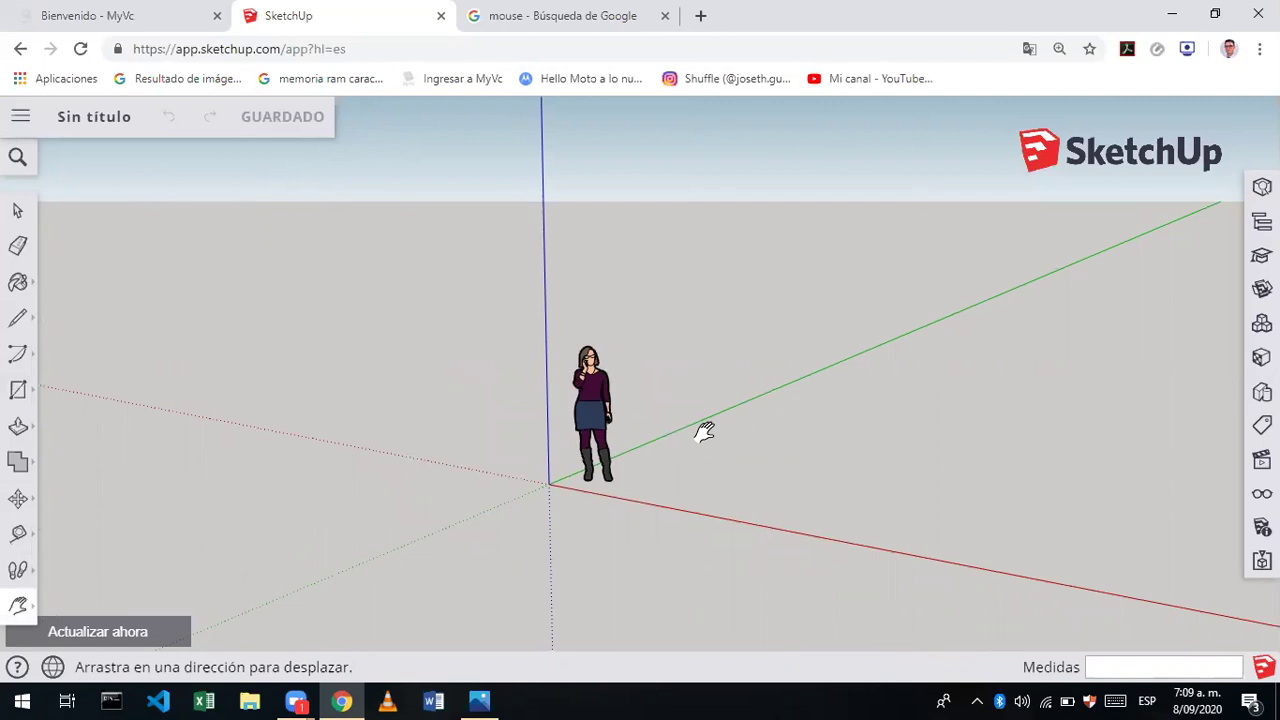
{"action": "left_click_drag", "start_coordinate": [577, 395], "coordinate": [381, 402]}
{"action": "mouse_move", "coordinate": [540, 434]}
{"action": "left_mouse_down"}
{"action": "mouse_move", "coordinate": [774, 380]}
{"action": "mouse_move", "coordinate": [705, 440]}
{"action": "left_mouse_up"}
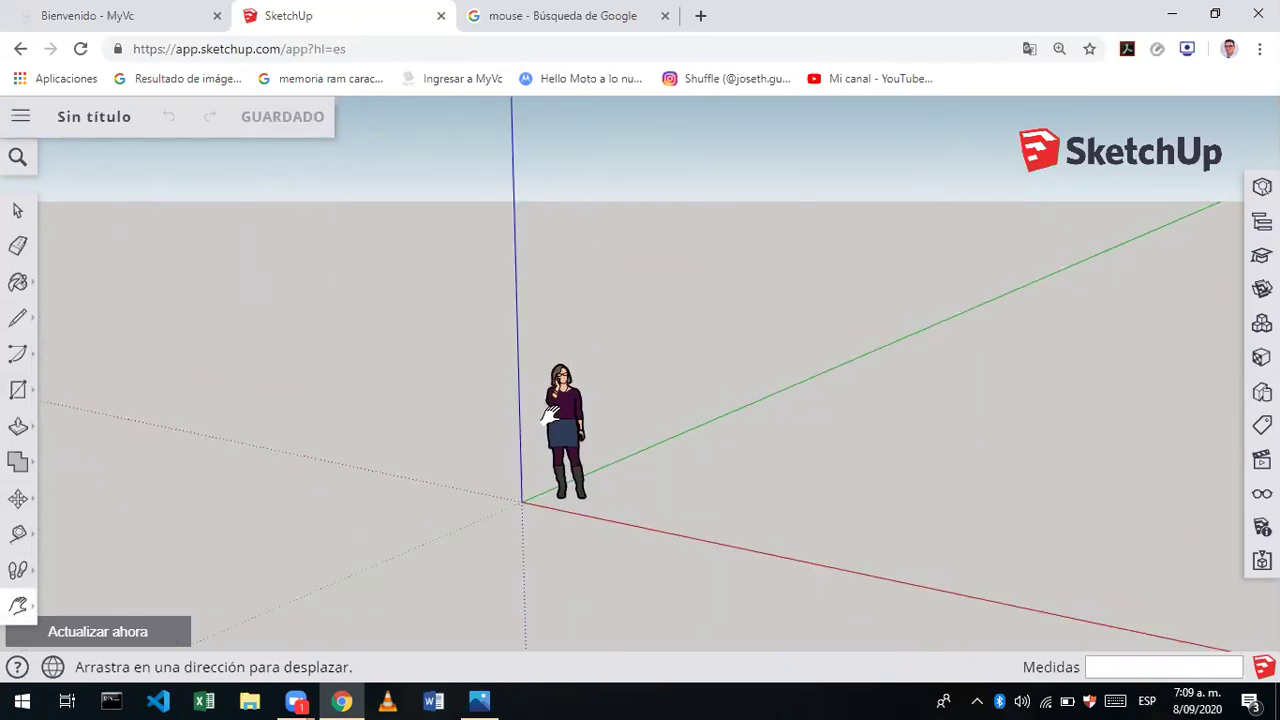
{"action": "left_click", "coordinate": [545, 15]}
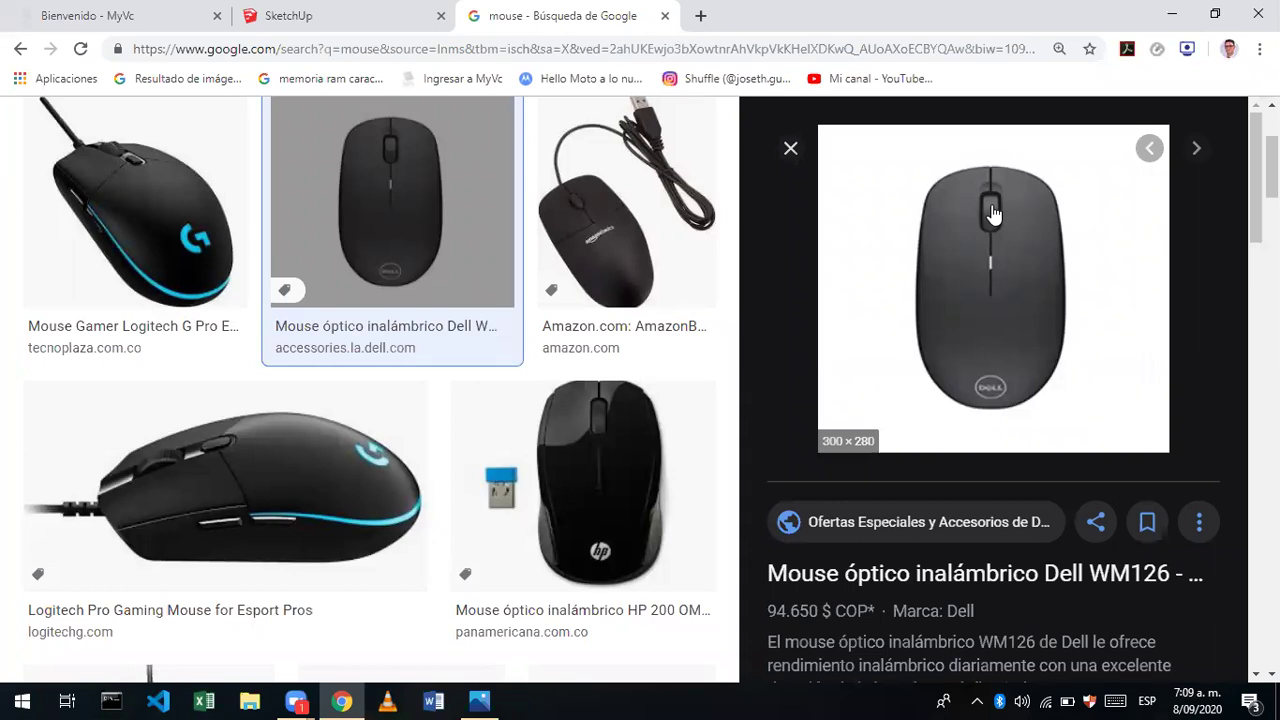
{"action": "left_click", "coordinate": [976, 236]}
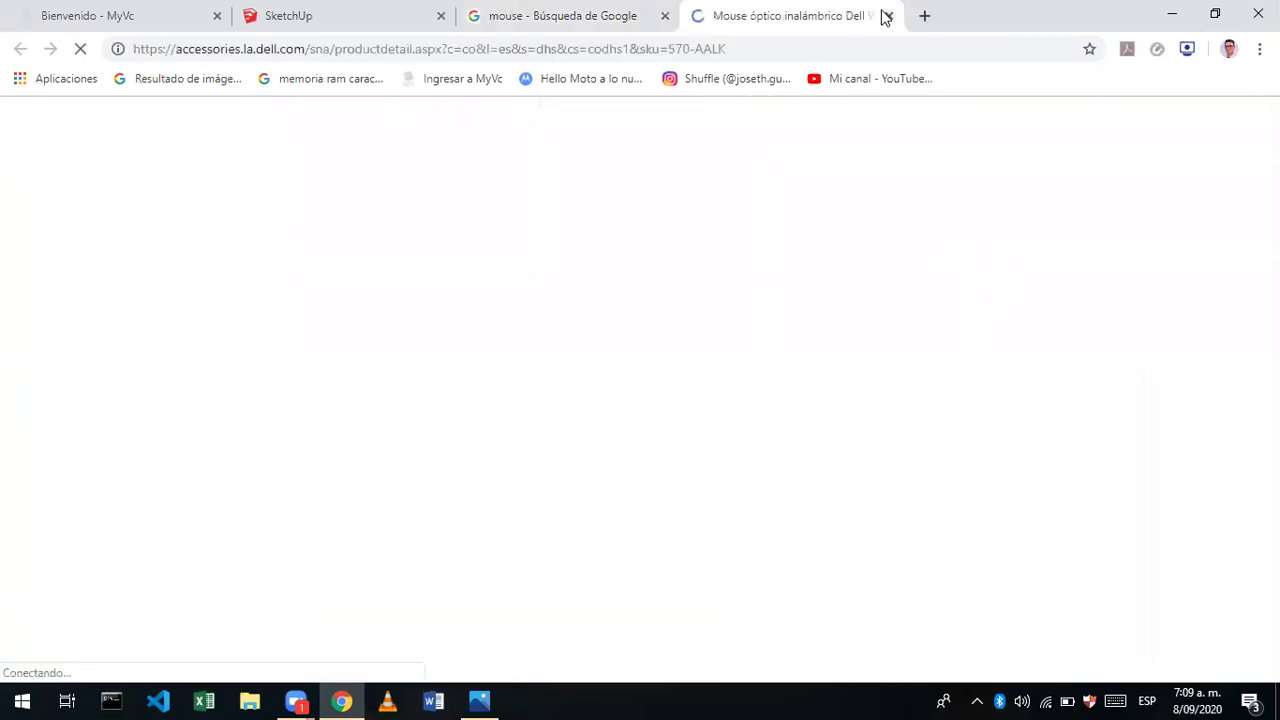
{"action": "left_click", "coordinate": [884, 16]}
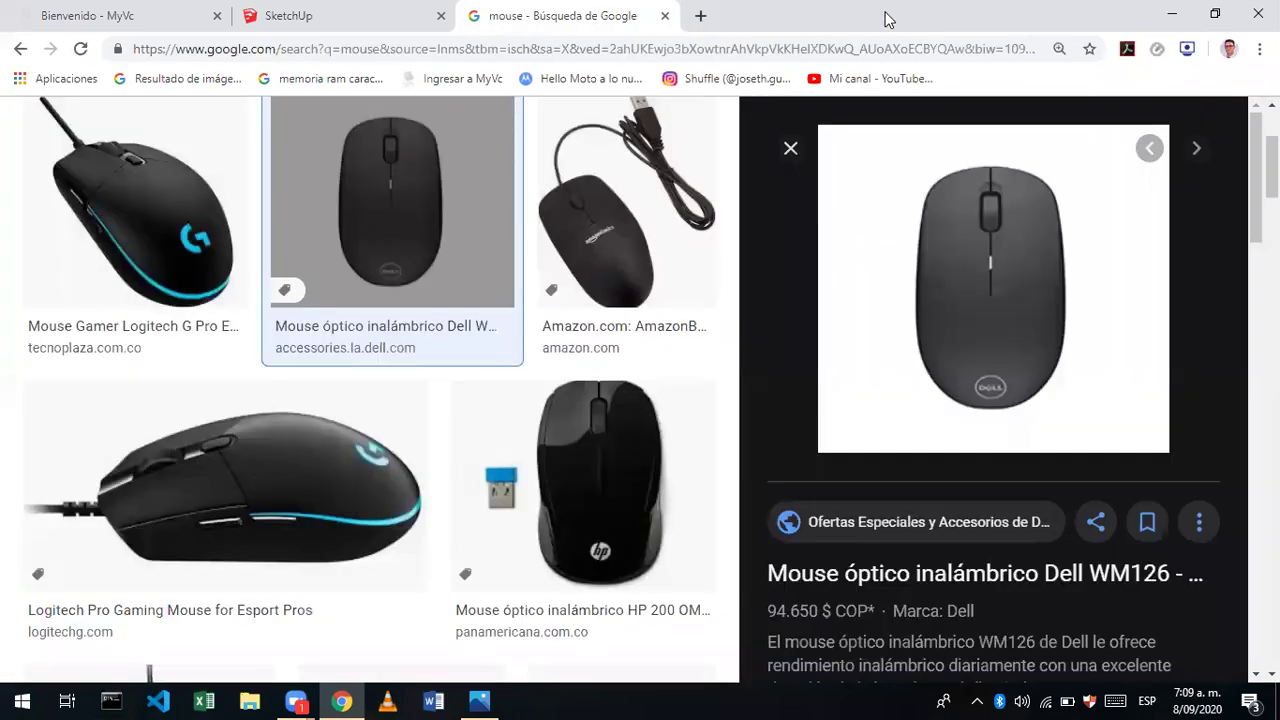
{"action": "left_click", "coordinate": [316, 18]}
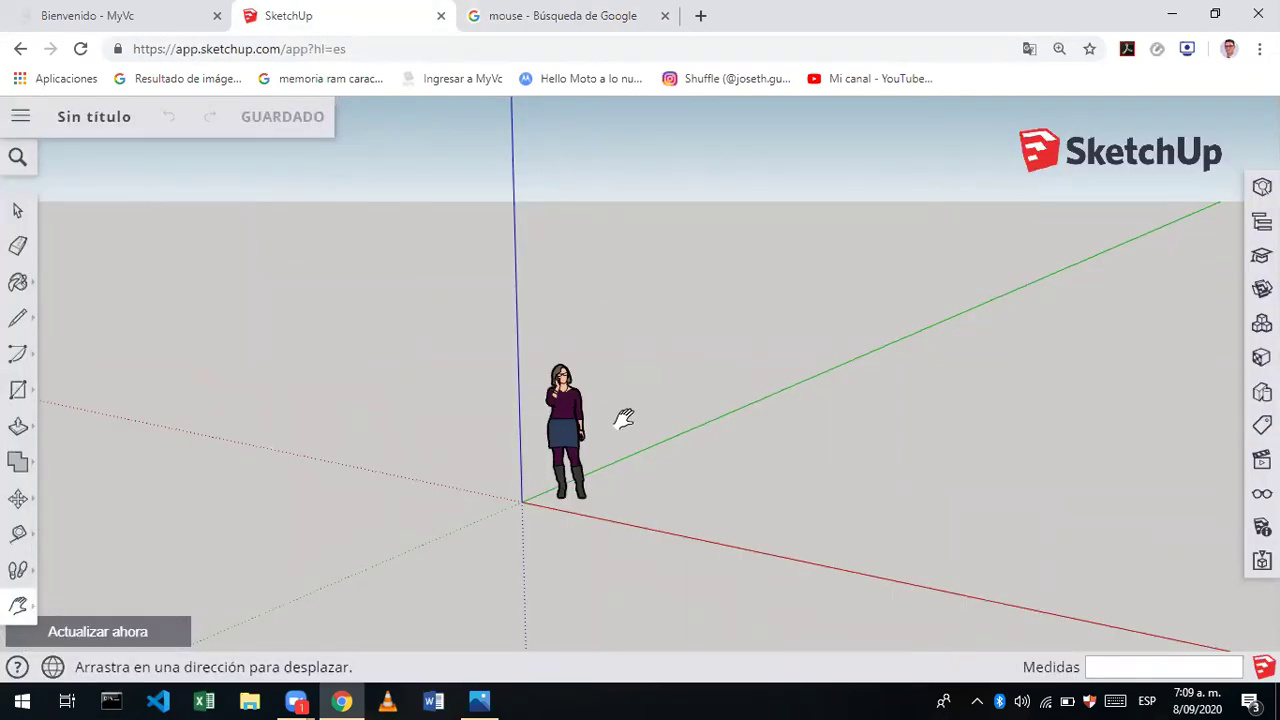
{"action": "left_click_drag", "start_coordinate": [624, 418], "coordinate": [485, 418]}
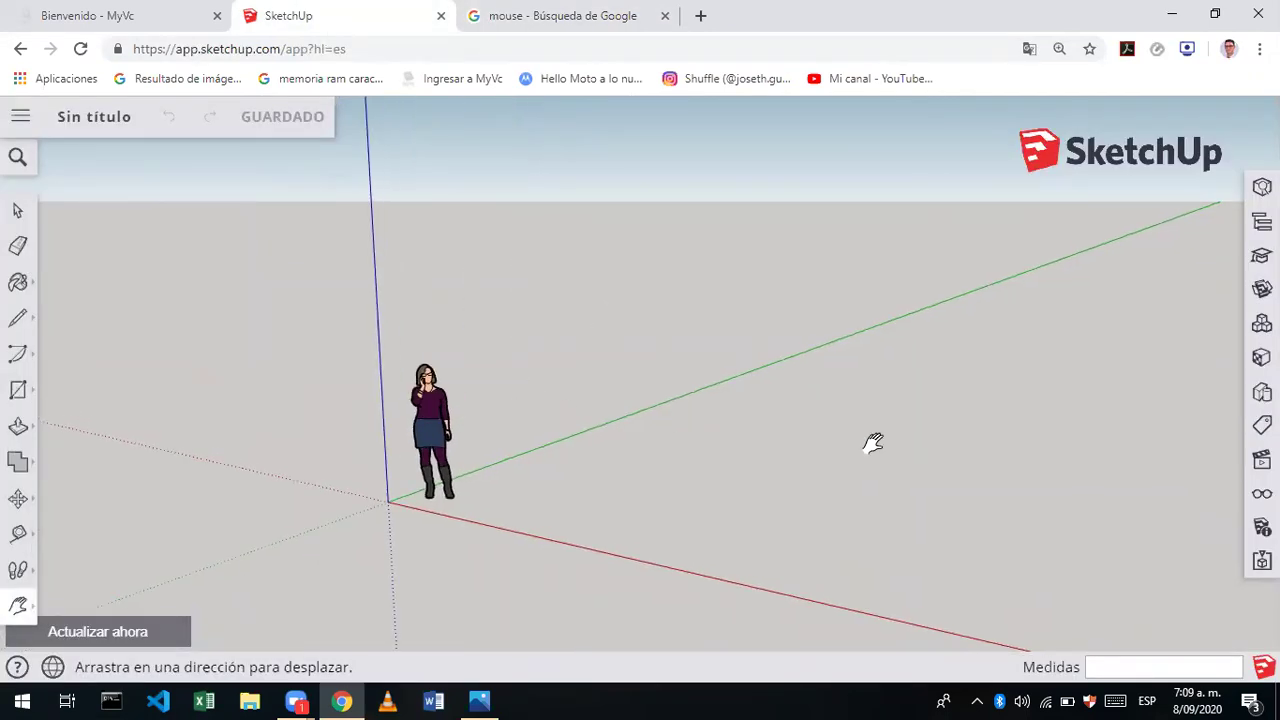
{"action": "mouse_move", "coordinate": [567, 388]}
{"action": "left_mouse_down"}
{"action": "mouse_move", "coordinate": [931, 434]}
{"action": "mouse_move", "coordinate": [837, 391]}
{"action": "mouse_move", "coordinate": [754, 374]}
{"action": "mouse_move", "coordinate": [517, 410]}
{"action": "left_mouse_up"}
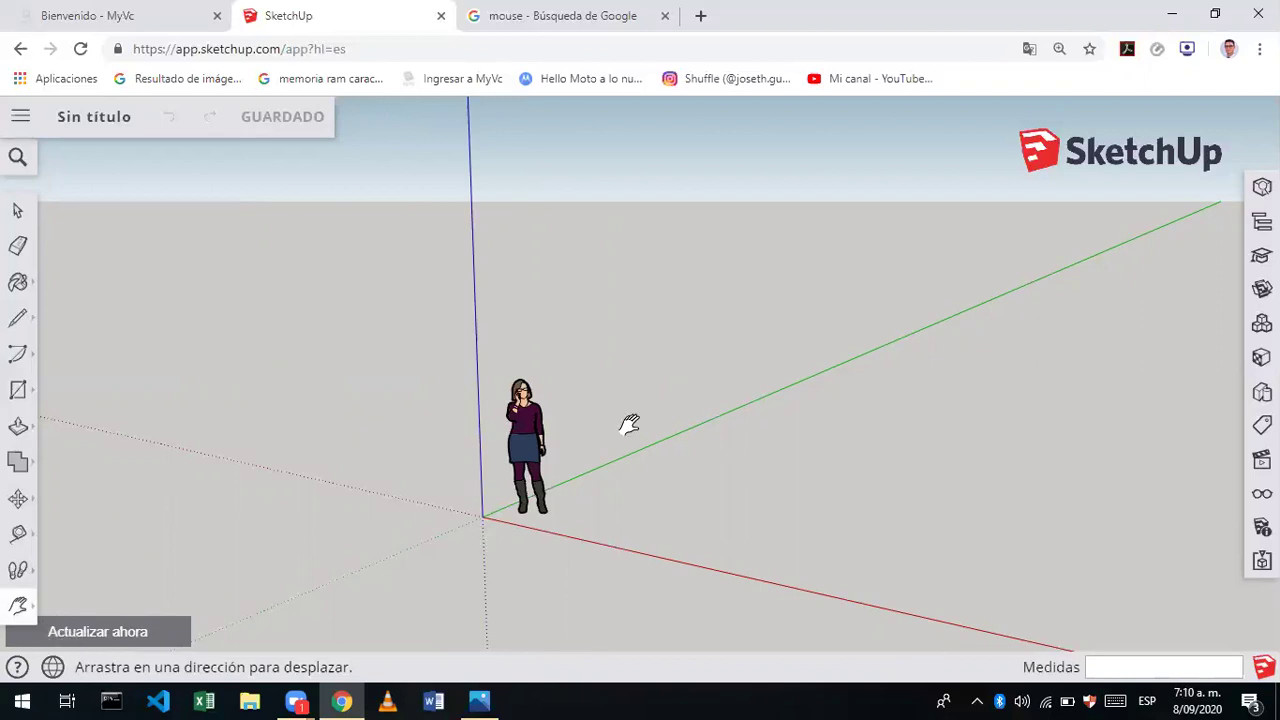
{"action": "mouse_move", "coordinate": [628, 428]}
{"action": "left_mouse_down"}
{"action": "mouse_move", "coordinate": [500, 443]}
{"action": "mouse_move", "coordinate": [523, 423]}
{"action": "mouse_move", "coordinate": [470, 428]}
{"action": "left_mouse_up"}
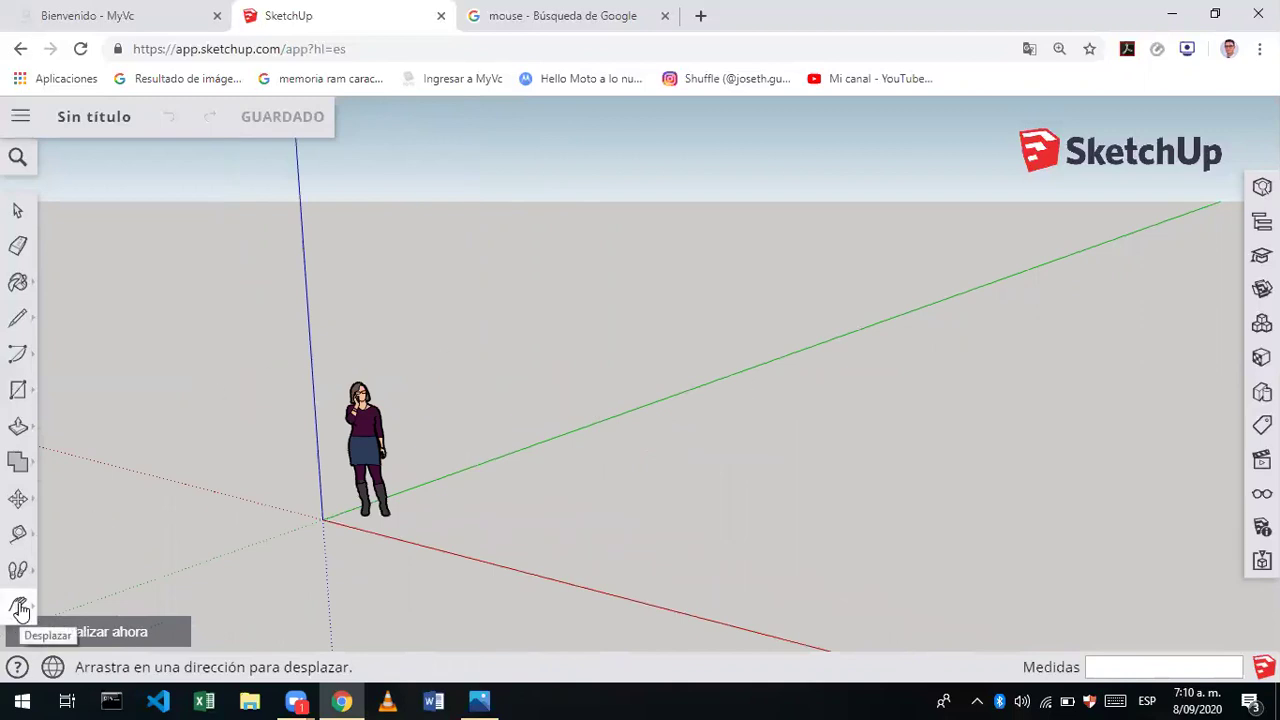
{"action": "left_click", "coordinate": [20, 608]}
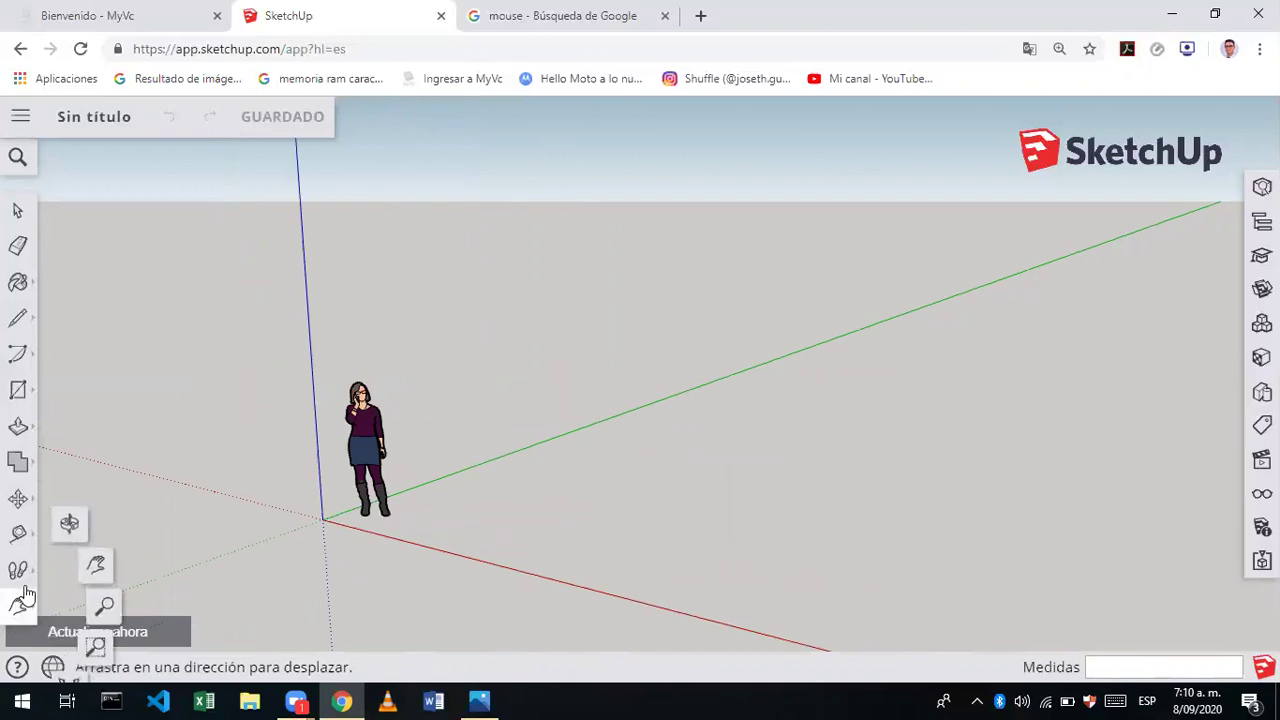
{"action": "left_click", "coordinate": [69, 537]}
{"action": "mouse_move", "coordinate": [386, 441]}
{"action": "left_mouse_down"}
{"action": "mouse_move", "coordinate": [134, 572]}
{"action": "mouse_move", "coordinate": [606, 340]}
{"action": "mouse_move", "coordinate": [346, 537]}
{"action": "mouse_move", "coordinate": [741, 379]}
{"action": "mouse_move", "coordinate": [583, 603]}
{"action": "mouse_move", "coordinate": [543, 414]}
{"action": "mouse_move", "coordinate": [620, 543]}
{"action": "mouse_move", "coordinate": [456, 236]}
{"action": "left_mouse_up"}
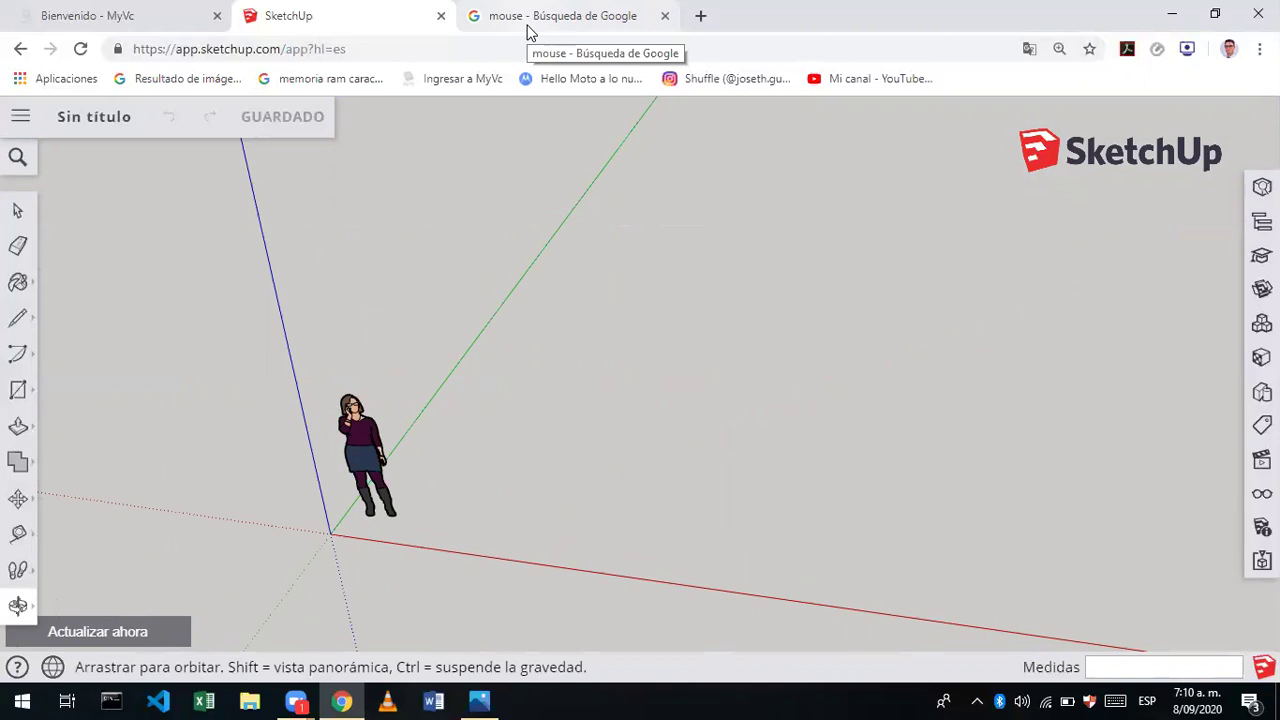
{"action": "left_click", "coordinate": [530, 30]}
{"action": "left_click", "coordinate": [400, 10]}
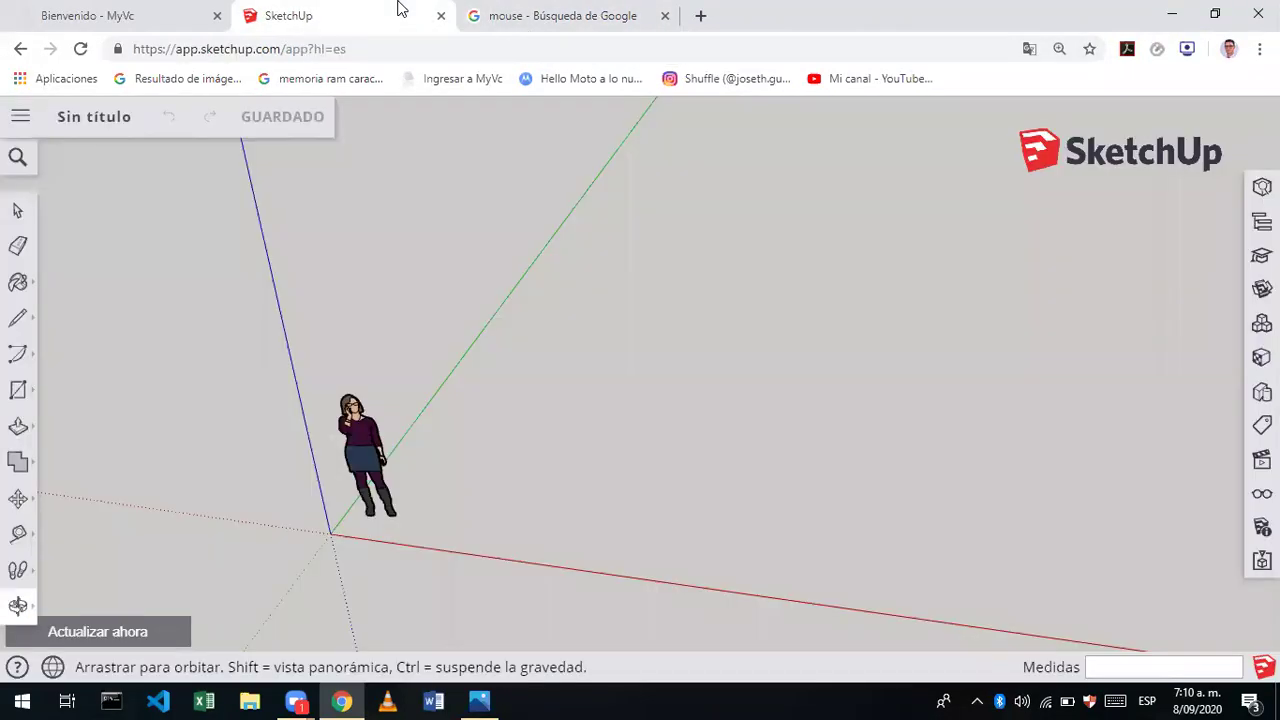
- Draw a straight edge on the ground right of the figure, then view it from above
{"action": "left_click", "coordinate": [15, 323]}
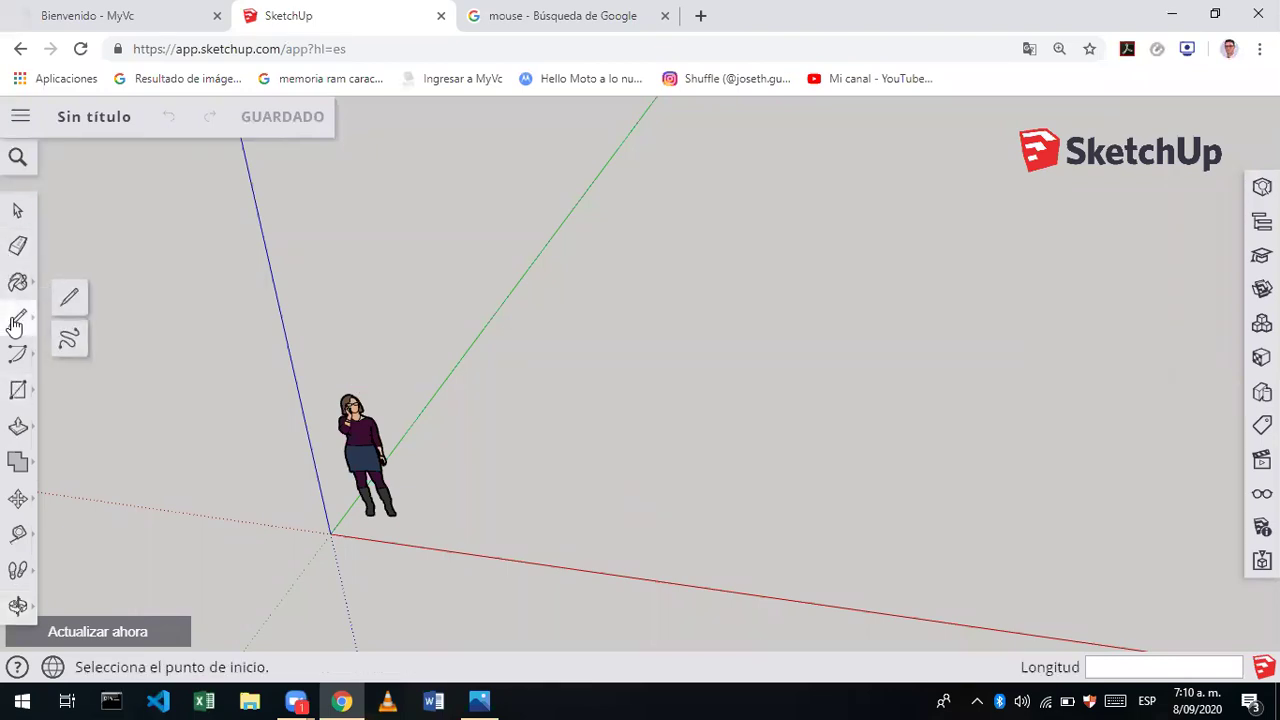
{"action": "left_click", "coordinate": [69, 297]}
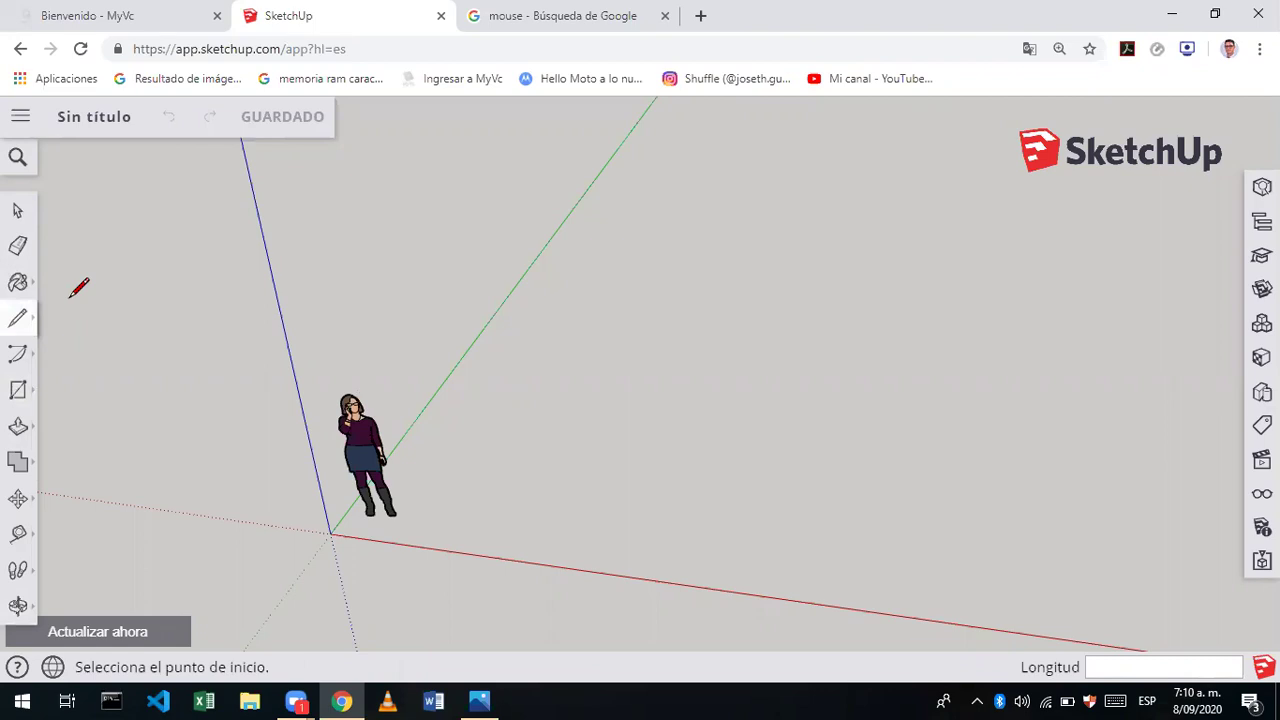
{"action": "left_click", "coordinate": [488, 496]}
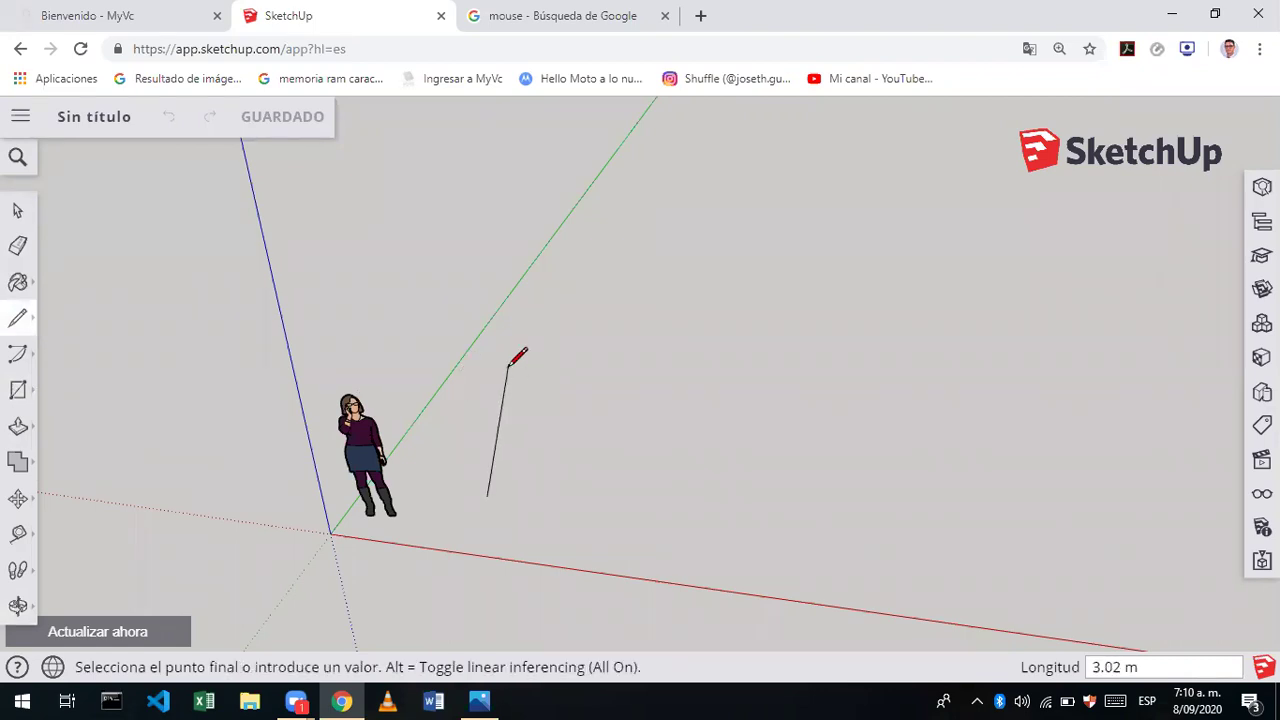
{"action": "left_click", "coordinate": [673, 384]}
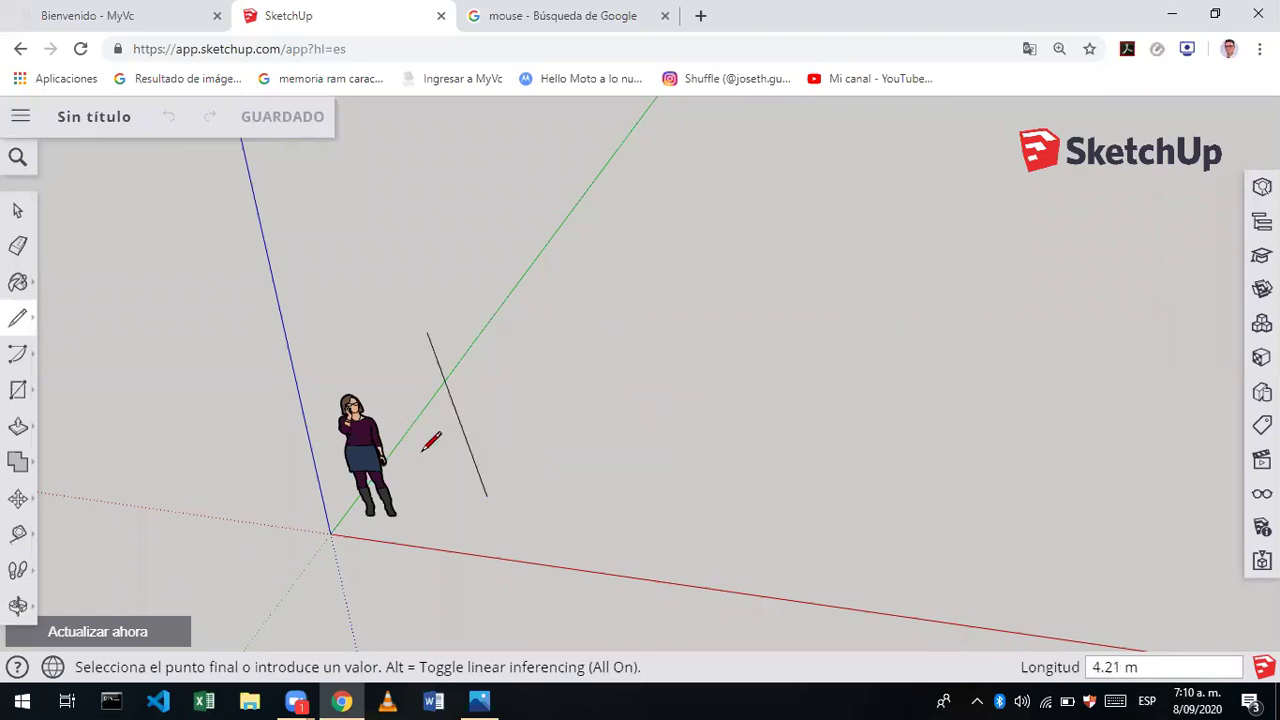
{"action": "left_click", "coordinate": [588, 313]}
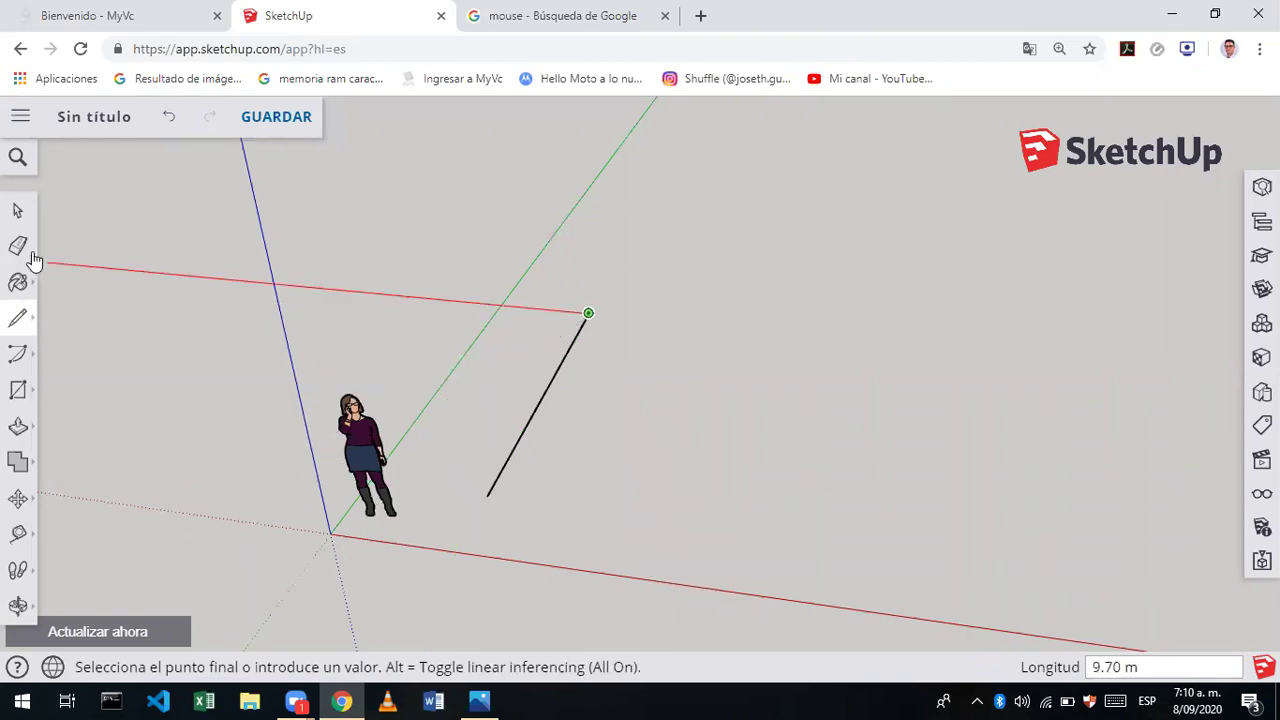
{"action": "left_click", "coordinate": [18, 212]}
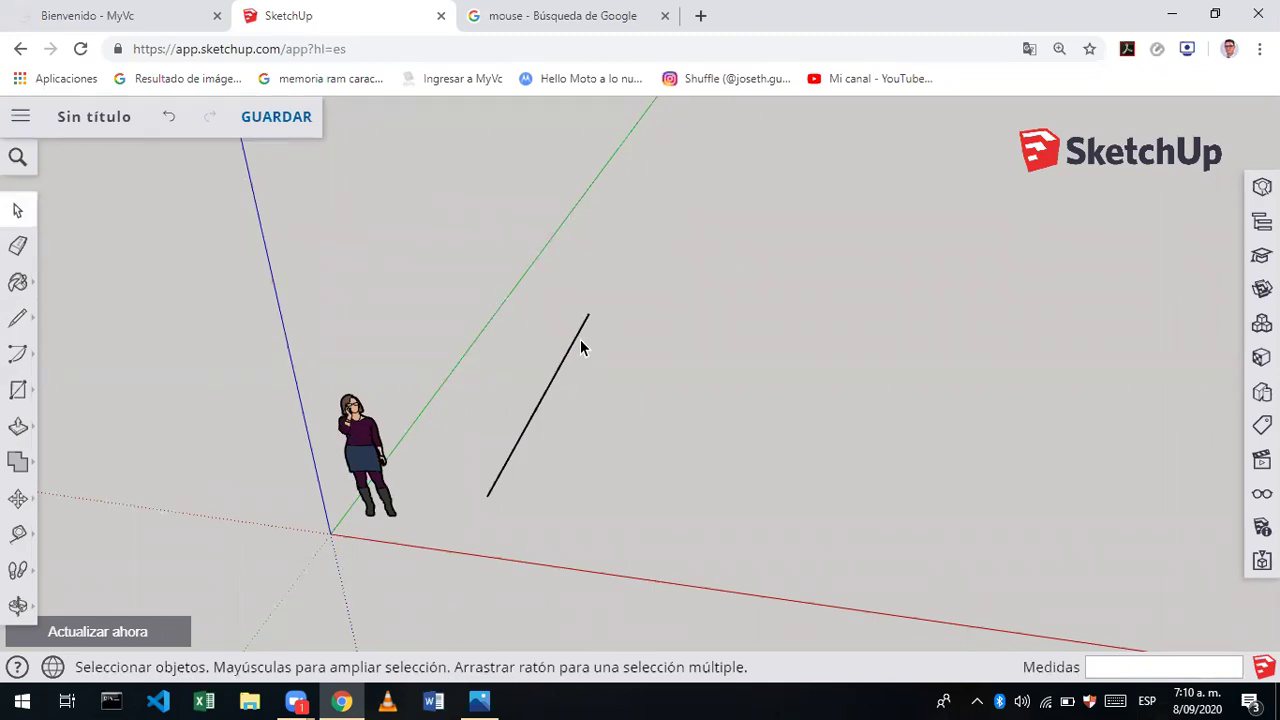
{"action": "left_click", "coordinate": [17, 605]}
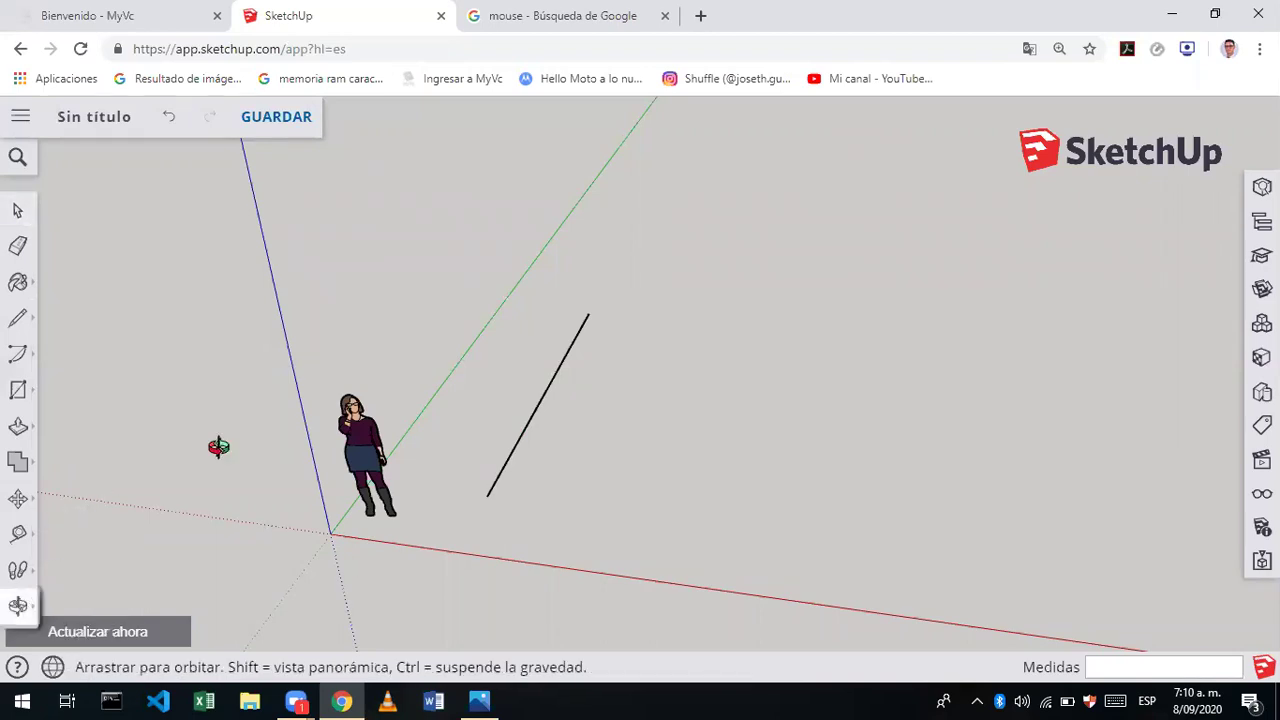
{"action": "mouse_move", "coordinate": [674, 469]}
{"action": "left_mouse_down"}
{"action": "mouse_move", "coordinate": [501, 257]}
{"action": "mouse_move", "coordinate": [789, 437]}
{"action": "mouse_move", "coordinate": [877, 589]}
{"action": "mouse_move", "coordinate": [589, 514]}
{"action": "mouse_move", "coordinate": [606, 574]}
{"action": "left_mouse_up"}
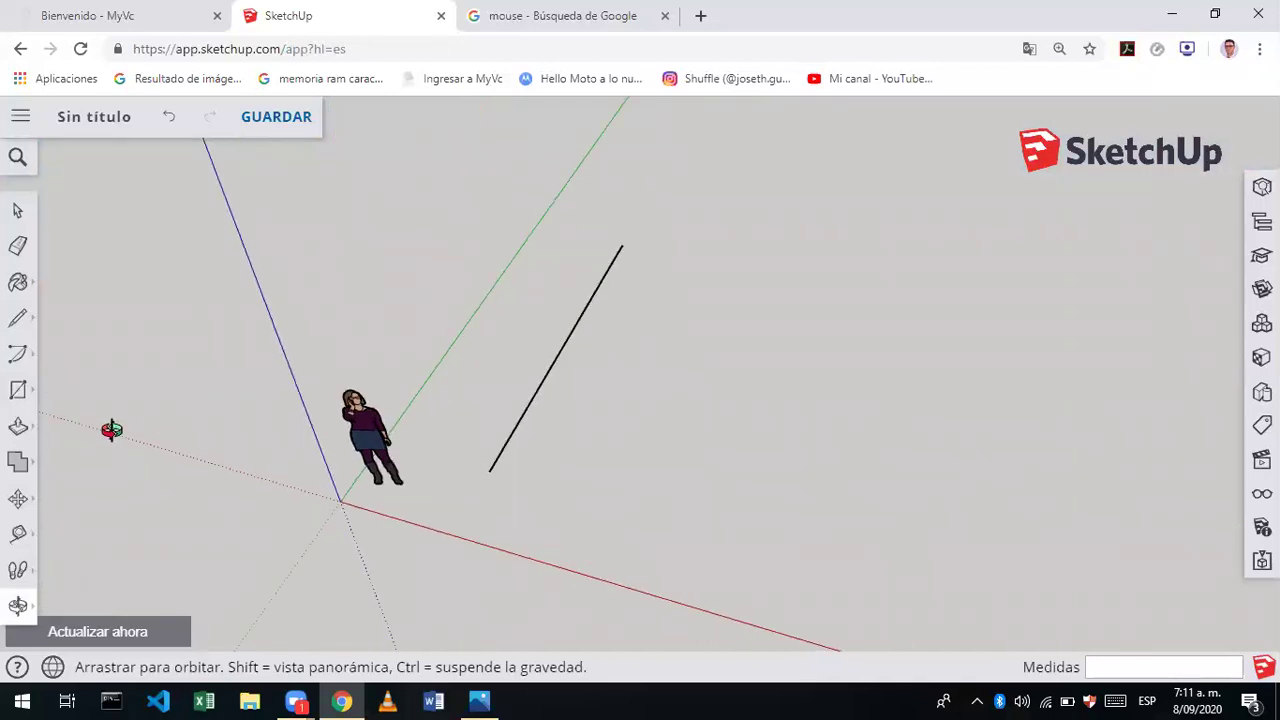
{"action": "left_click", "coordinate": [12, 330]}
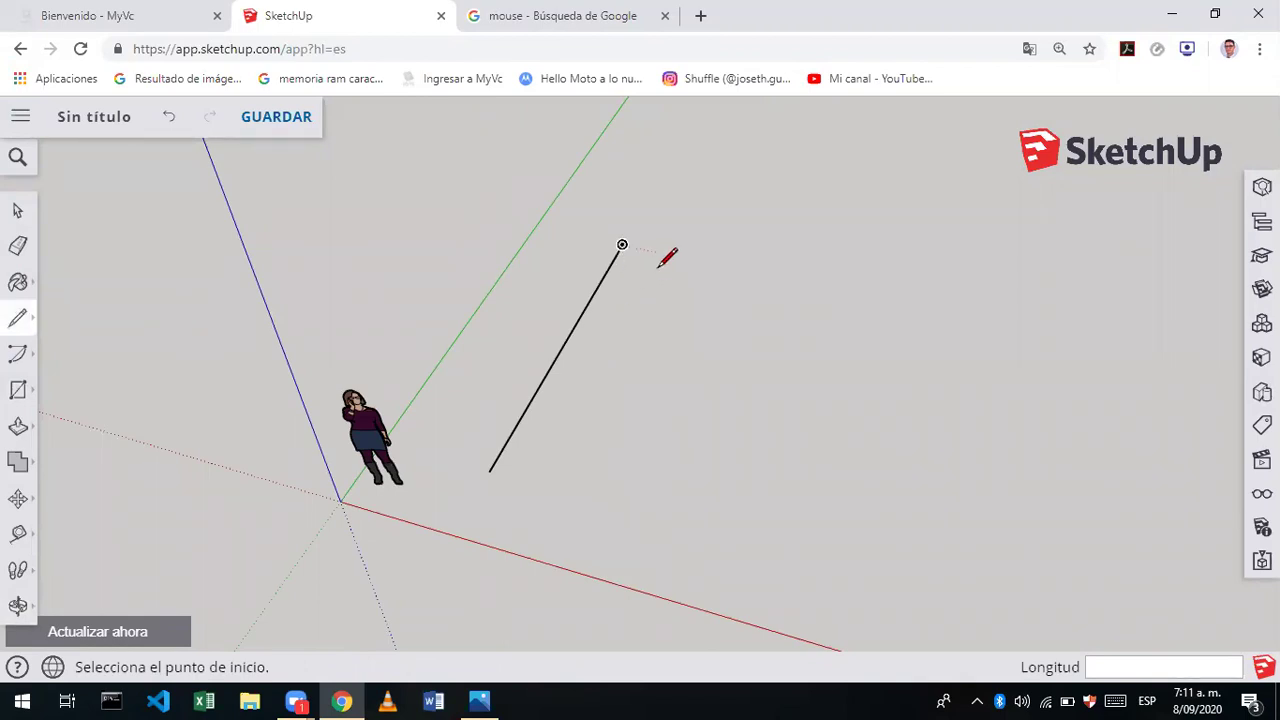
- Draw edges along the red and green axes, undo a wrong one, and close the rectangle
{"action": "left_click", "coordinate": [622, 244]}
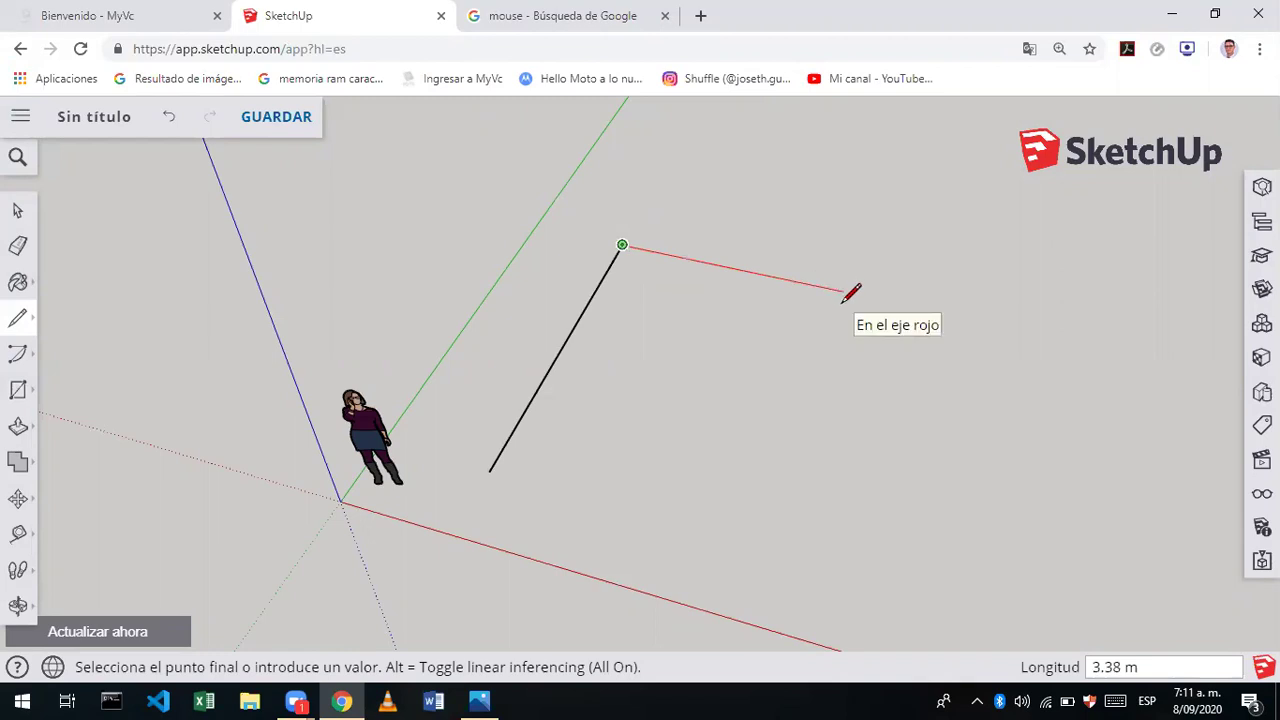
{"action": "left_click", "coordinate": [880, 298]}
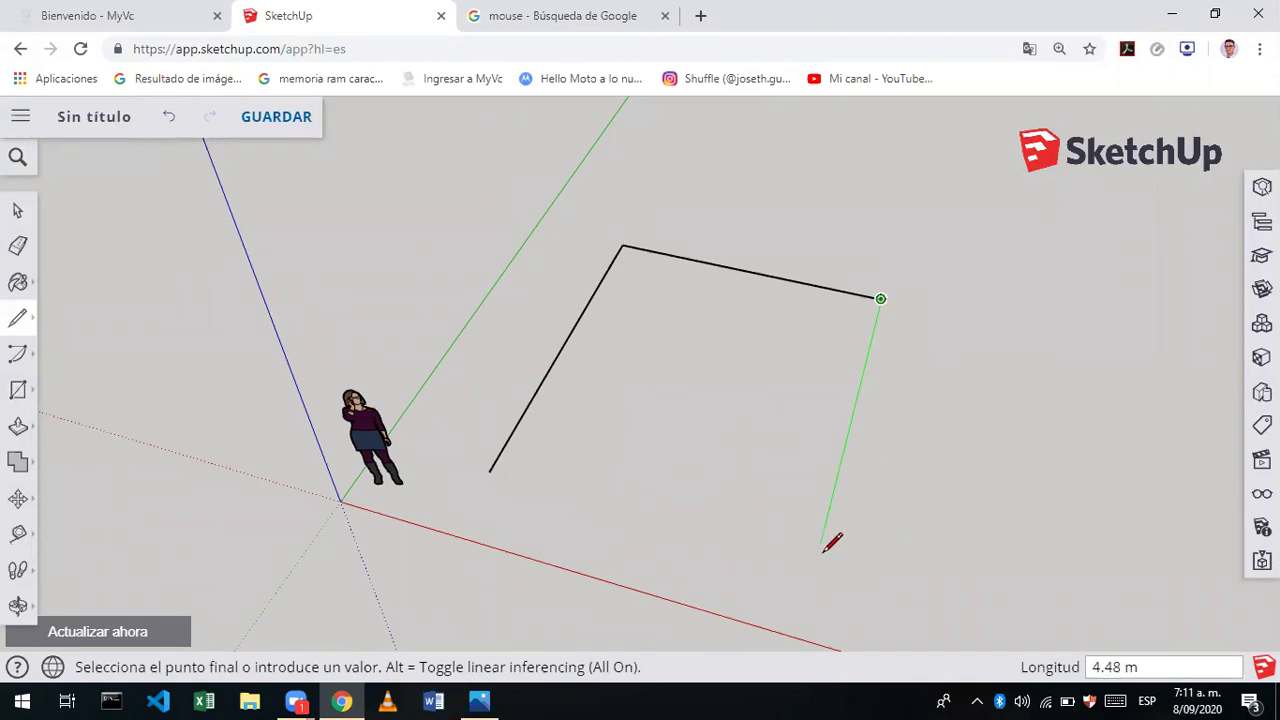
{"action": "left_click", "coordinate": [880, 545]}
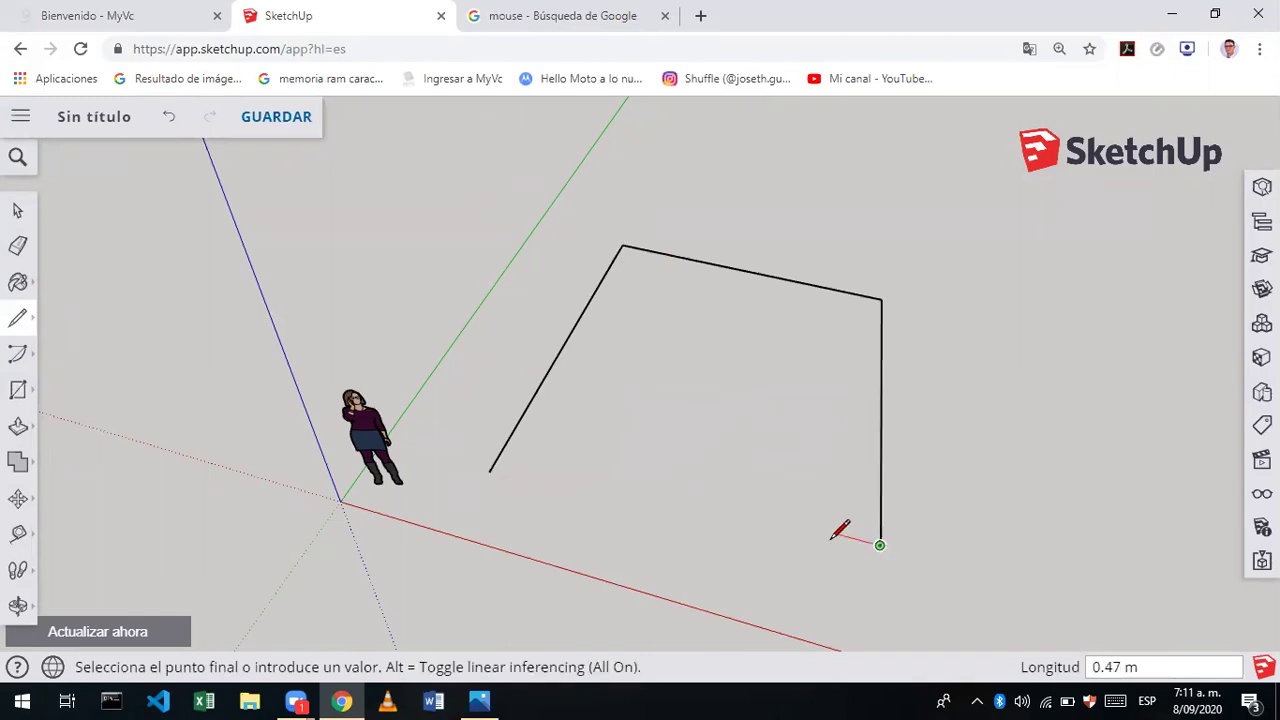
{"action": "double_click", "coordinate": [826, 528]}
{"action": "key", "text": "ctrl+z"}
{"action": "key", "text": "ctrl+z"}
{"action": "left_click", "coordinate": [881, 298]}
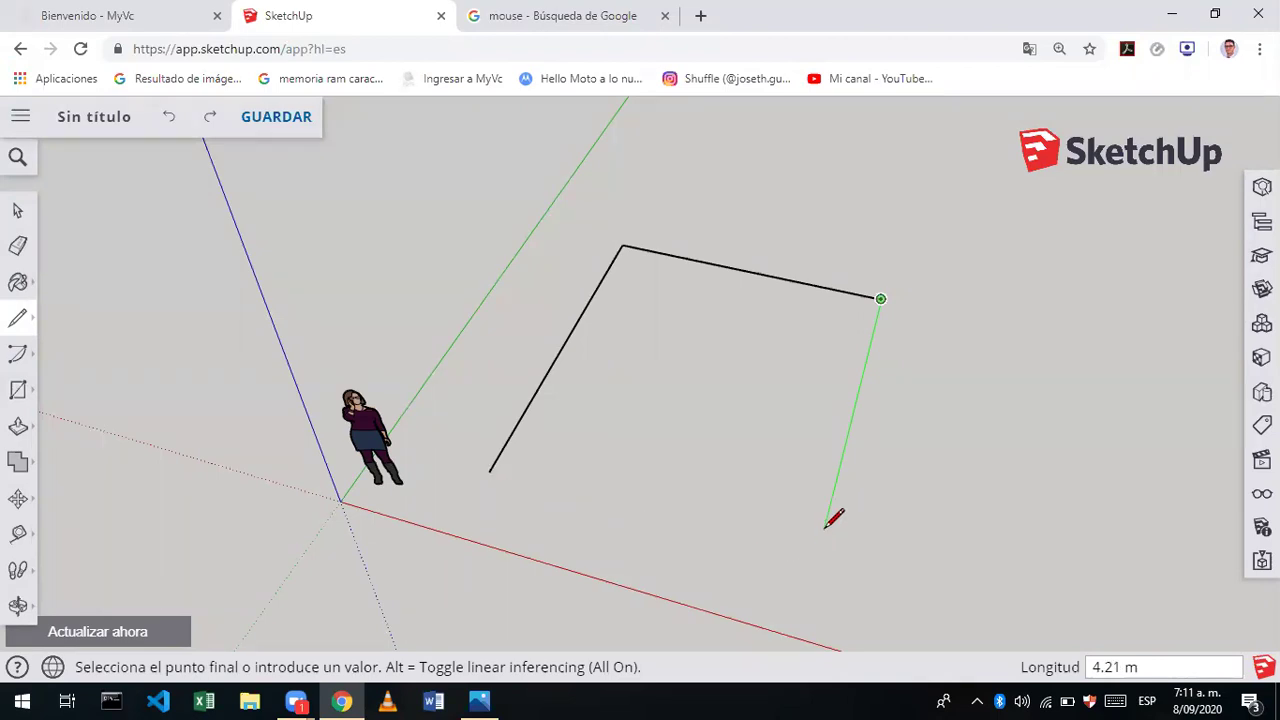
{"action": "left_click", "coordinate": [815, 562]}
{"action": "left_click", "coordinate": [489, 471]}
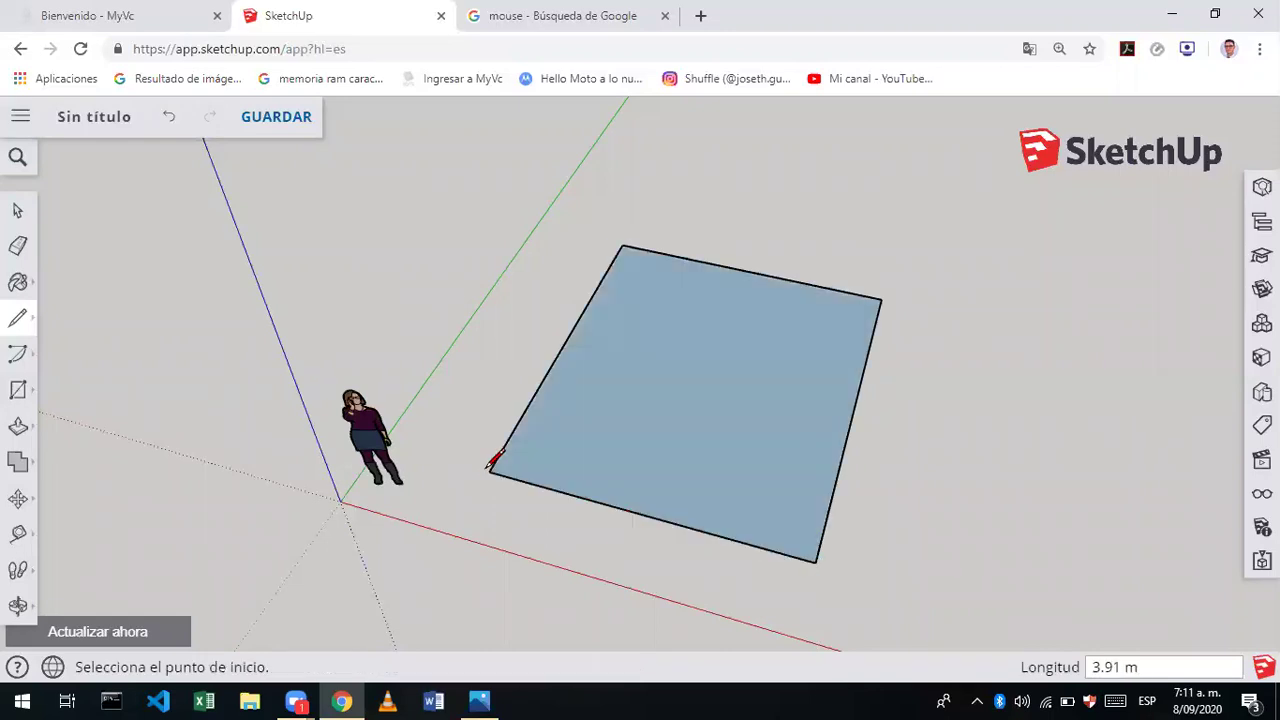
- Push/Pull the rectangle up to 1.55 m, then raise its top to about 1.65 m
{"action": "left_click", "coordinate": [19, 430]}
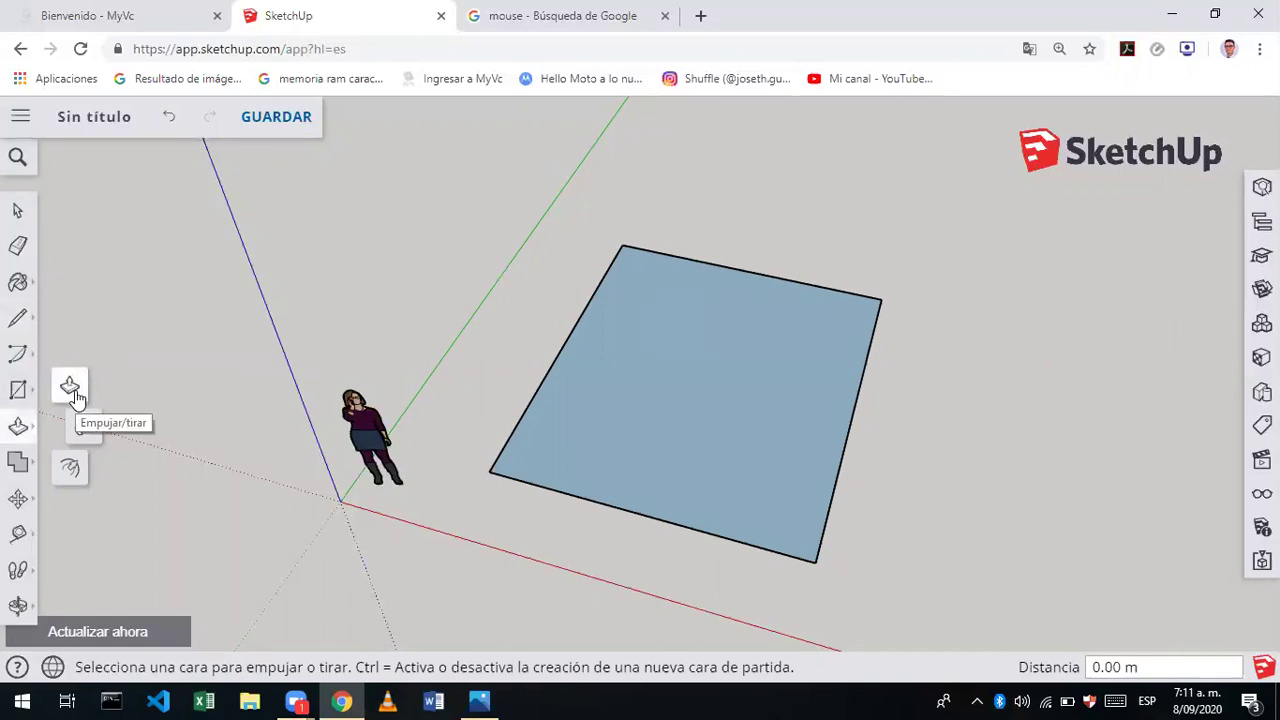
{"action": "left_click", "coordinate": [654, 392]}
{"action": "left_click", "coordinate": [650, 282]}
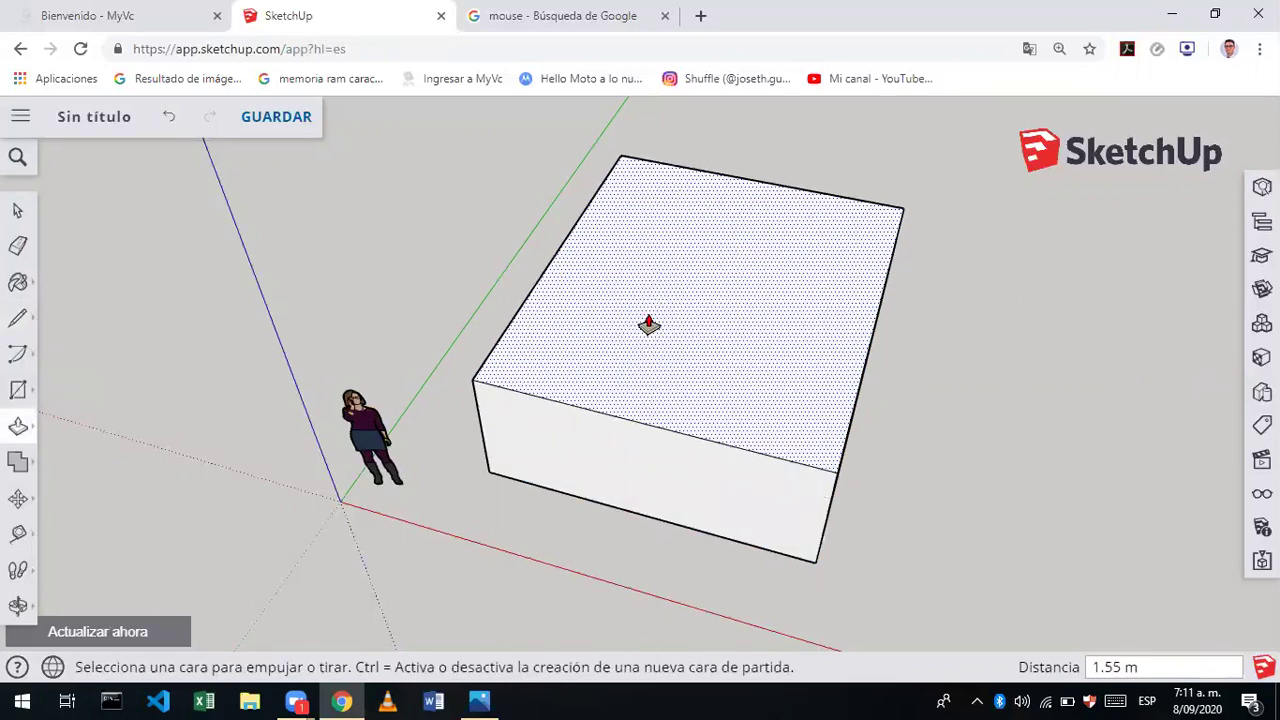
{"action": "left_click", "coordinate": [649, 323]}
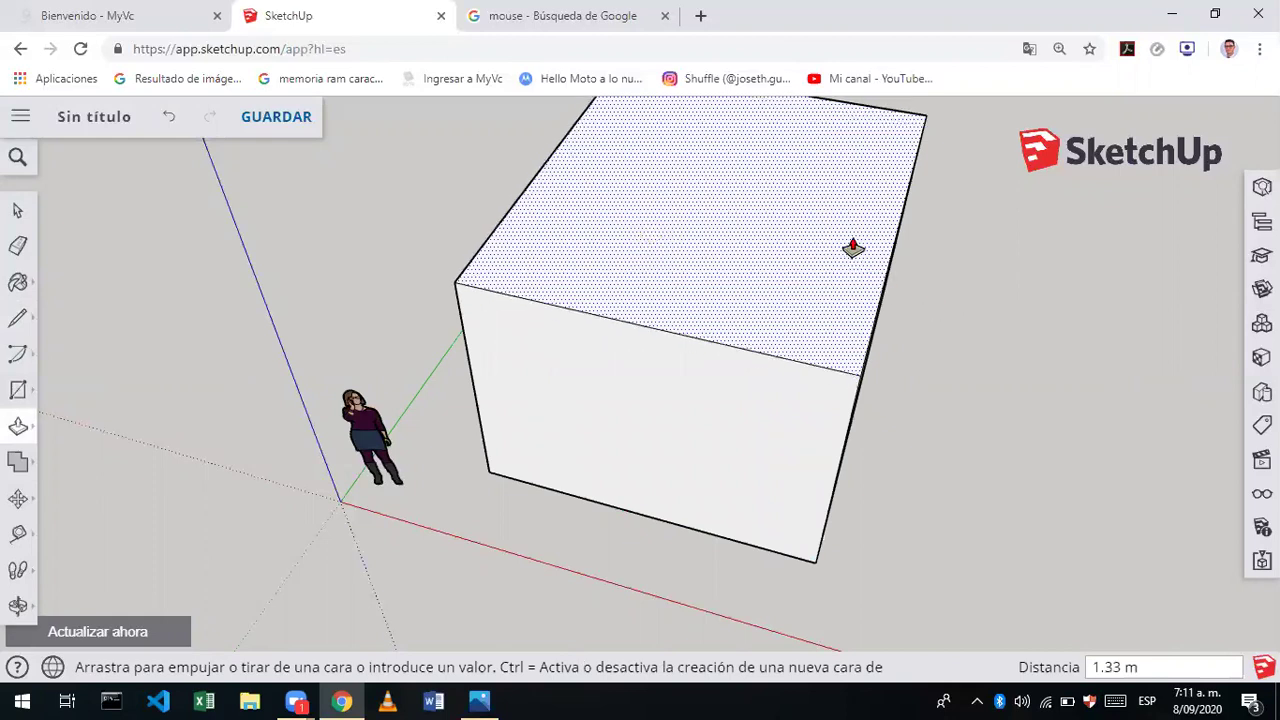
{"action": "left_click", "coordinate": [860, 236]}
{"action": "left_click", "coordinate": [17, 210]}
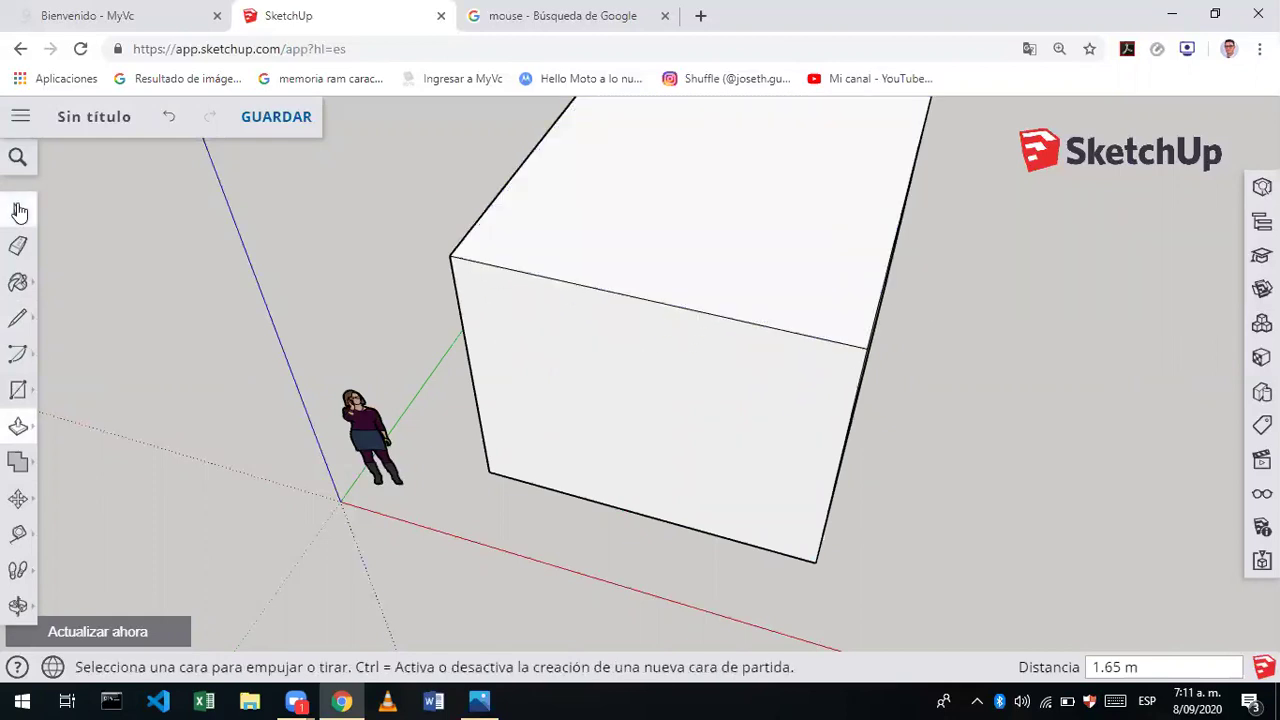
{"action": "left_click", "coordinate": [17, 605]}
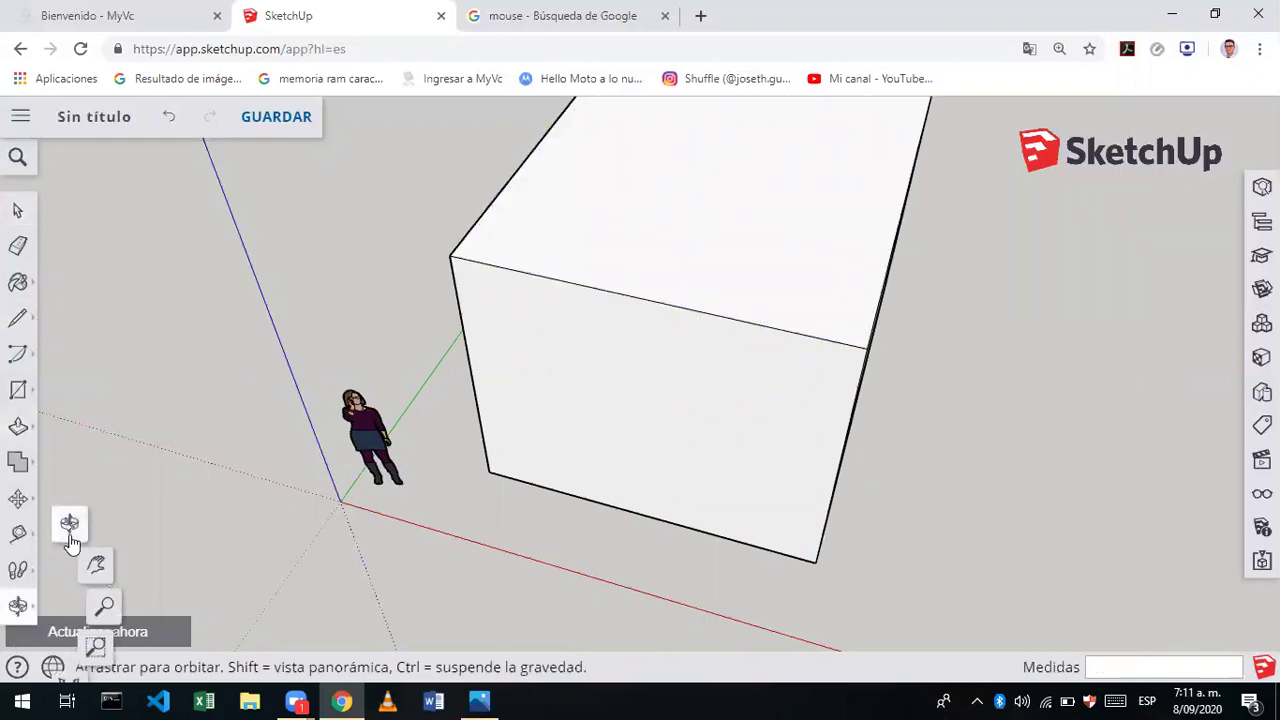
{"action": "mouse_move", "coordinate": [640, 357]}
{"action": "left_mouse_down"}
{"action": "mouse_move", "coordinate": [572, 251]}
{"action": "mouse_move", "coordinate": [509, 289]}
{"action": "mouse_move", "coordinate": [654, 289]}
{"action": "mouse_move", "coordinate": [611, 297]}
{"action": "left_mouse_up"}
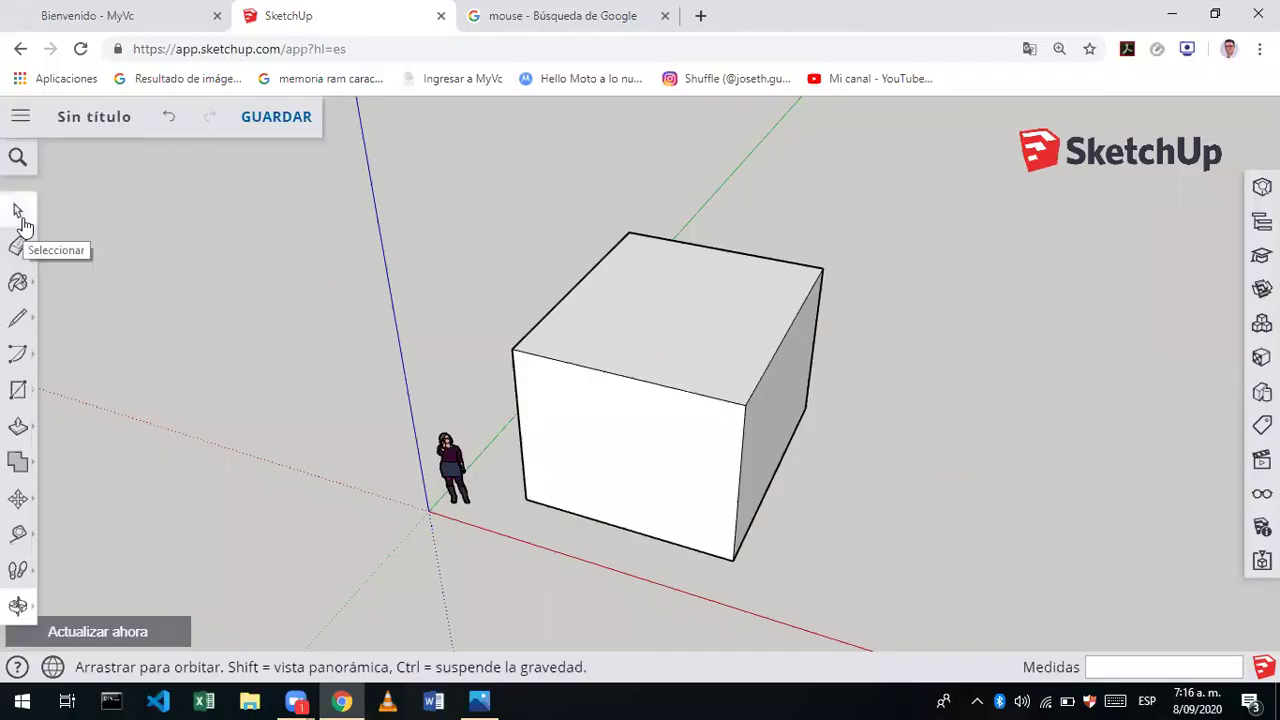
{"action": "left_click", "coordinate": [22, 222]}
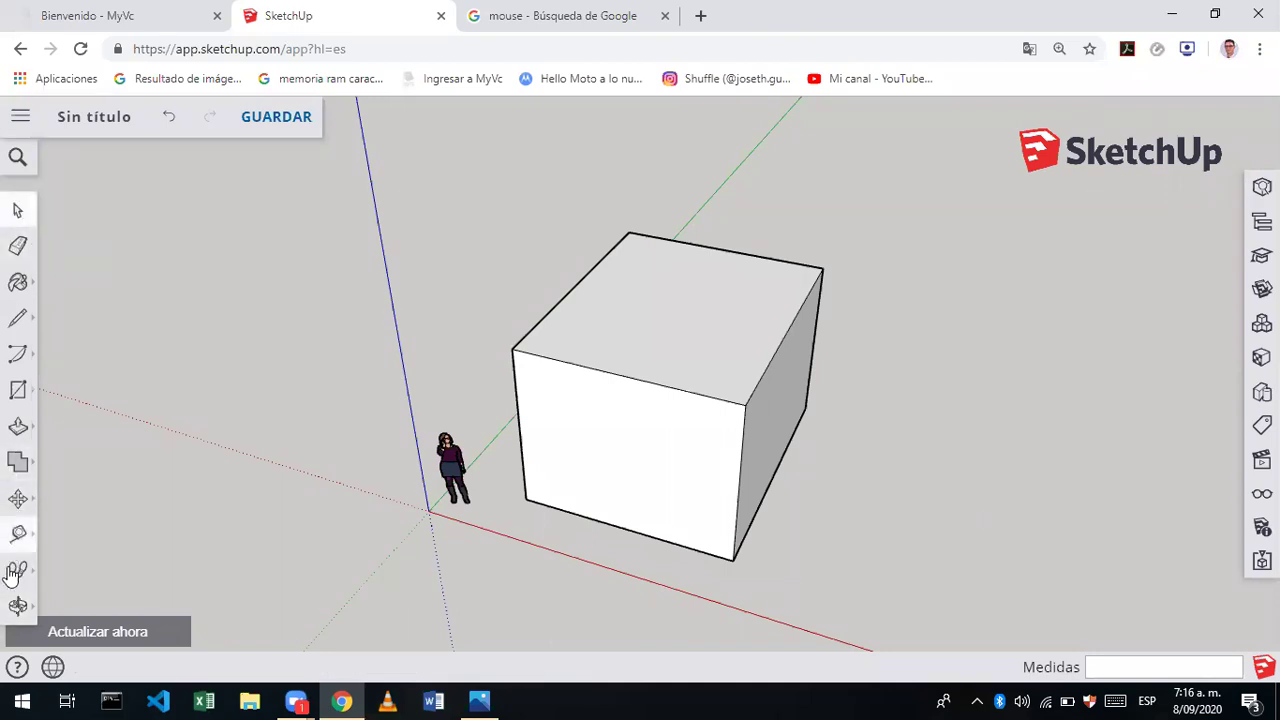
{"action": "left_click", "coordinate": [18, 322]}
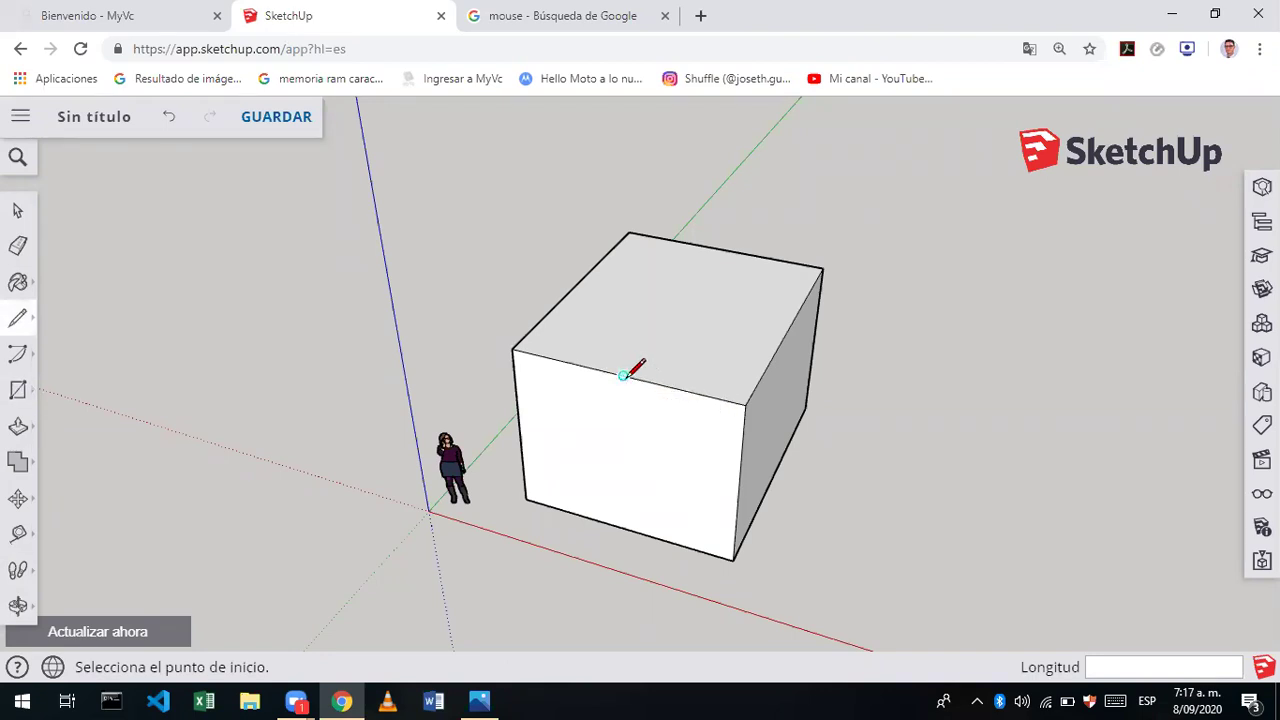
- Draw a midpoint line across the box top, try lifting one half with Move, then undo it
{"action": "left_click", "coordinate": [623, 375]}
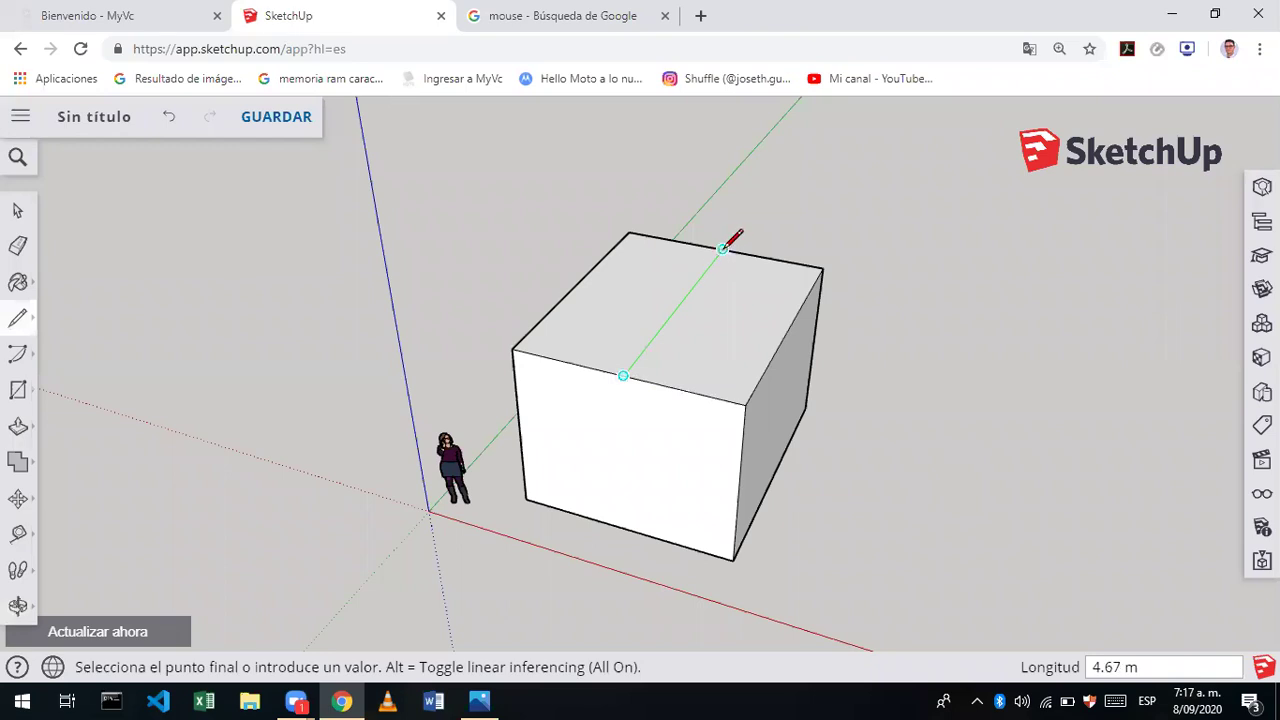
{"action": "left_click", "coordinate": [722, 248]}
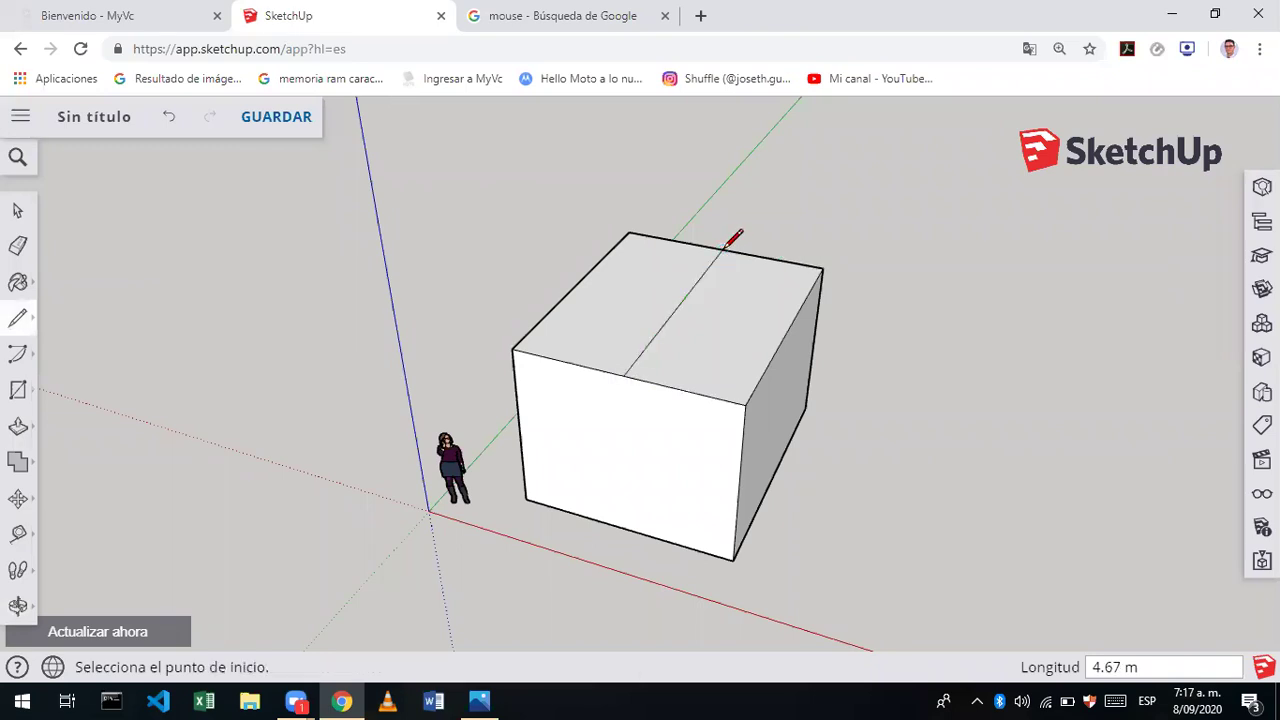
{"action": "left_click", "coordinate": [19, 497]}
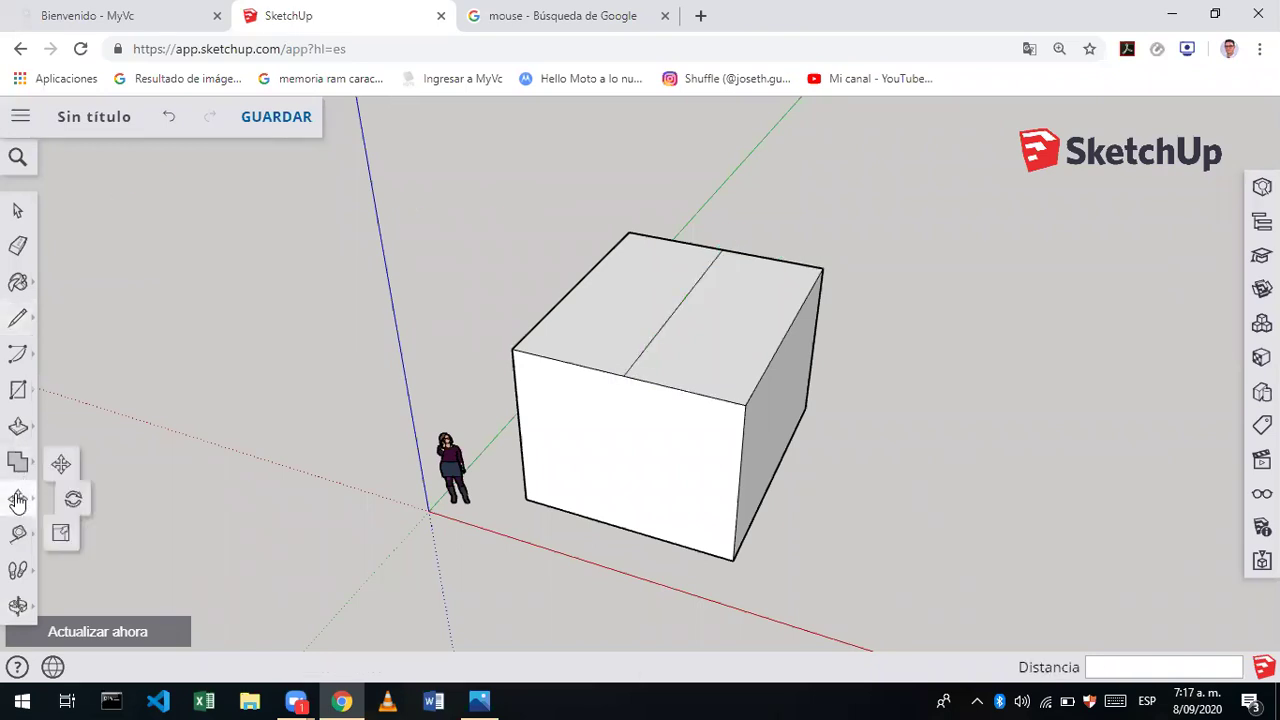
{"action": "left_click", "coordinate": [69, 458]}
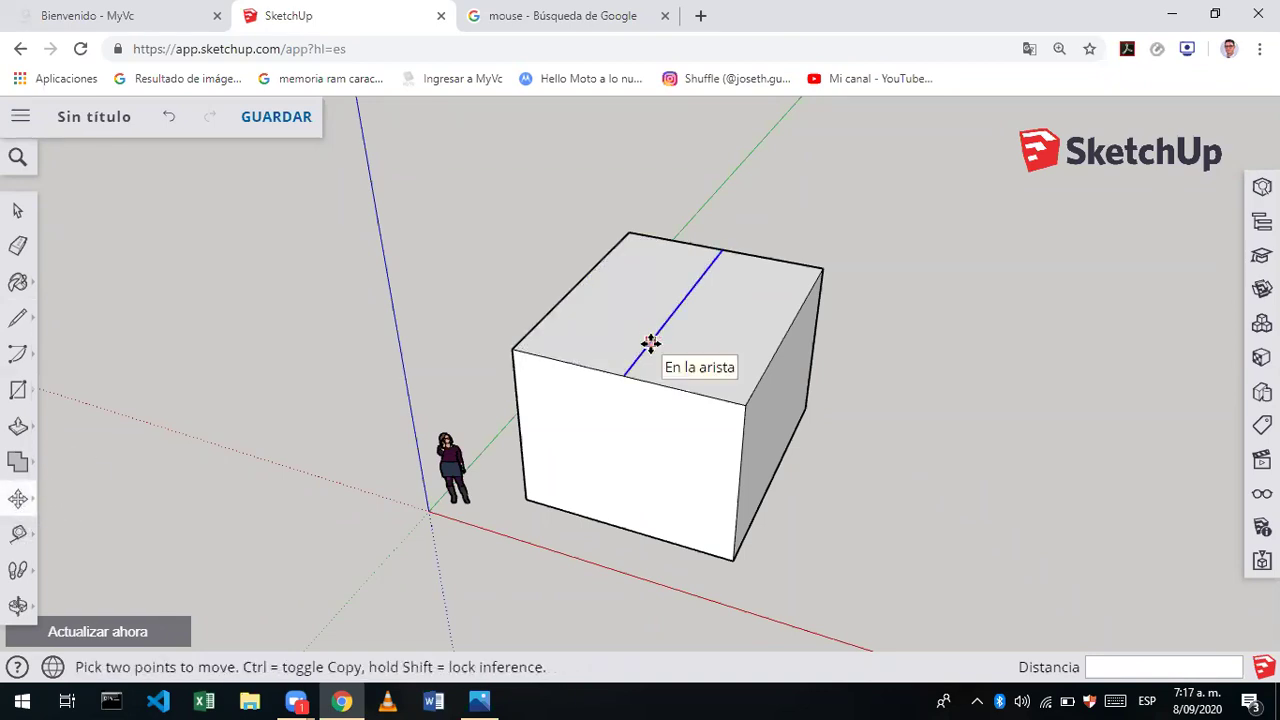
{"action": "left_click", "coordinate": [703, 357]}
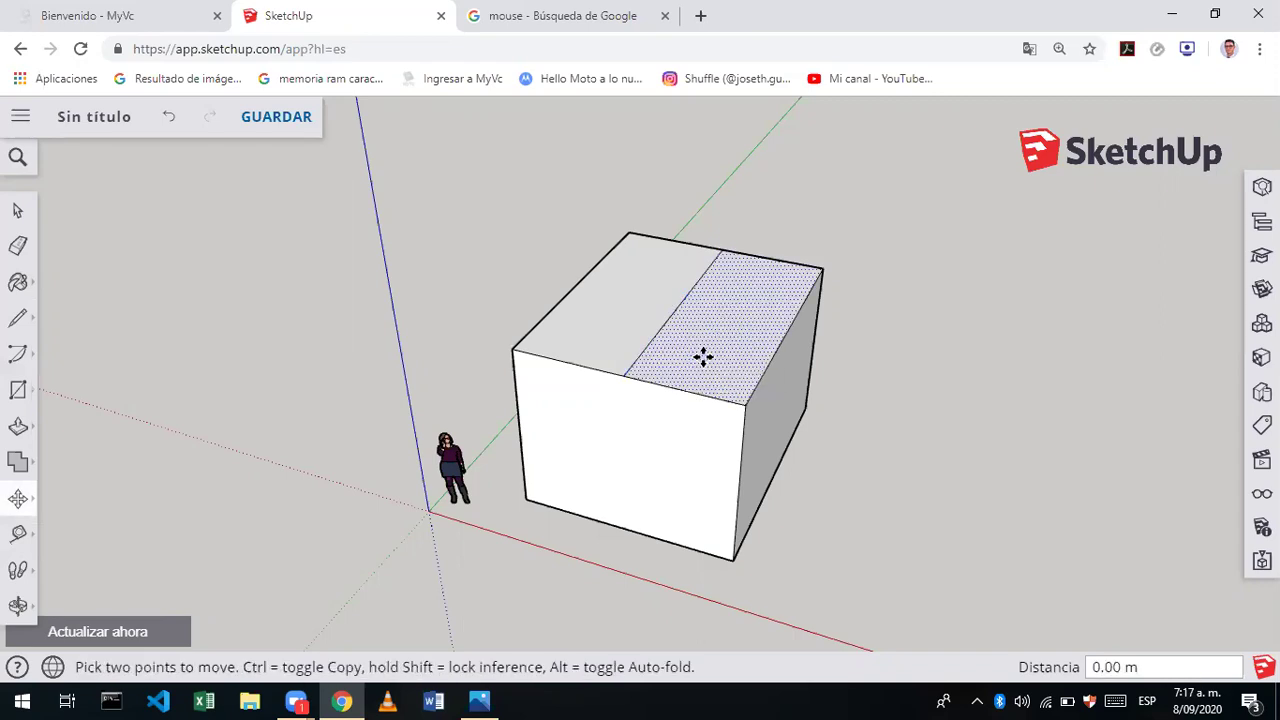
{"action": "left_click", "coordinate": [763, 263]}
{"action": "key", "text": "ctrl+z"}
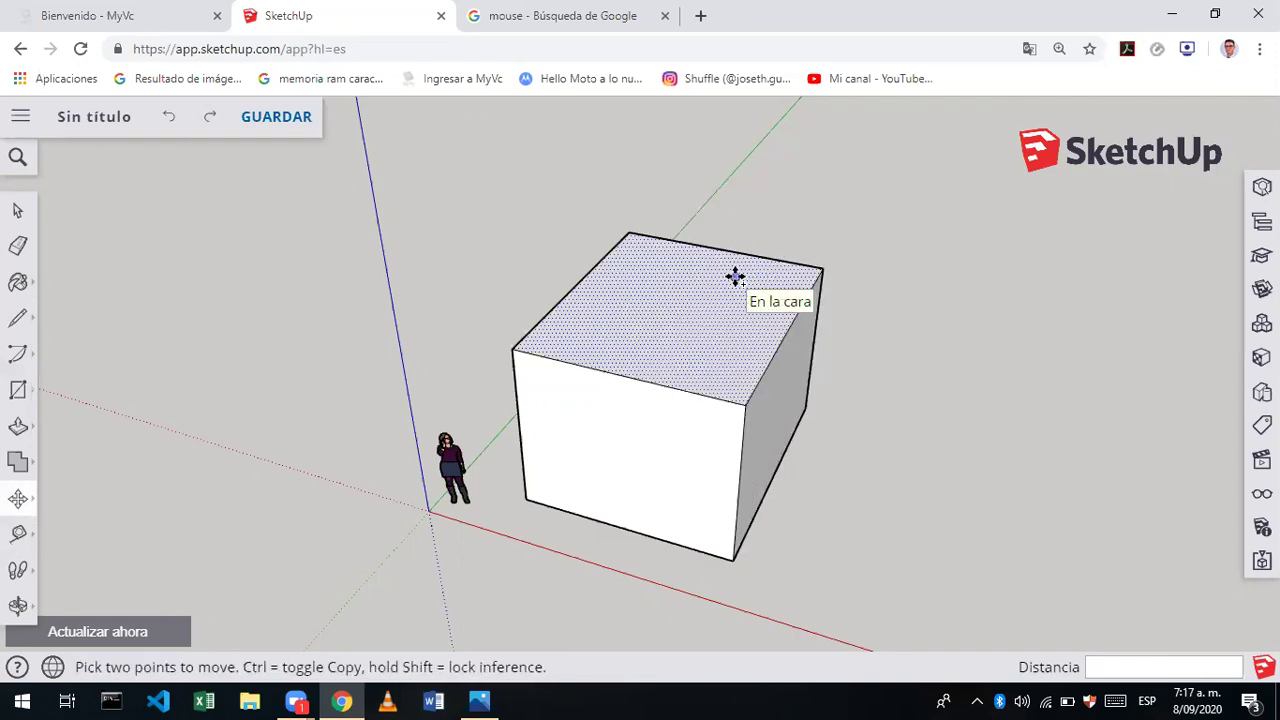
{"action": "key", "text": "ctrl+z"}
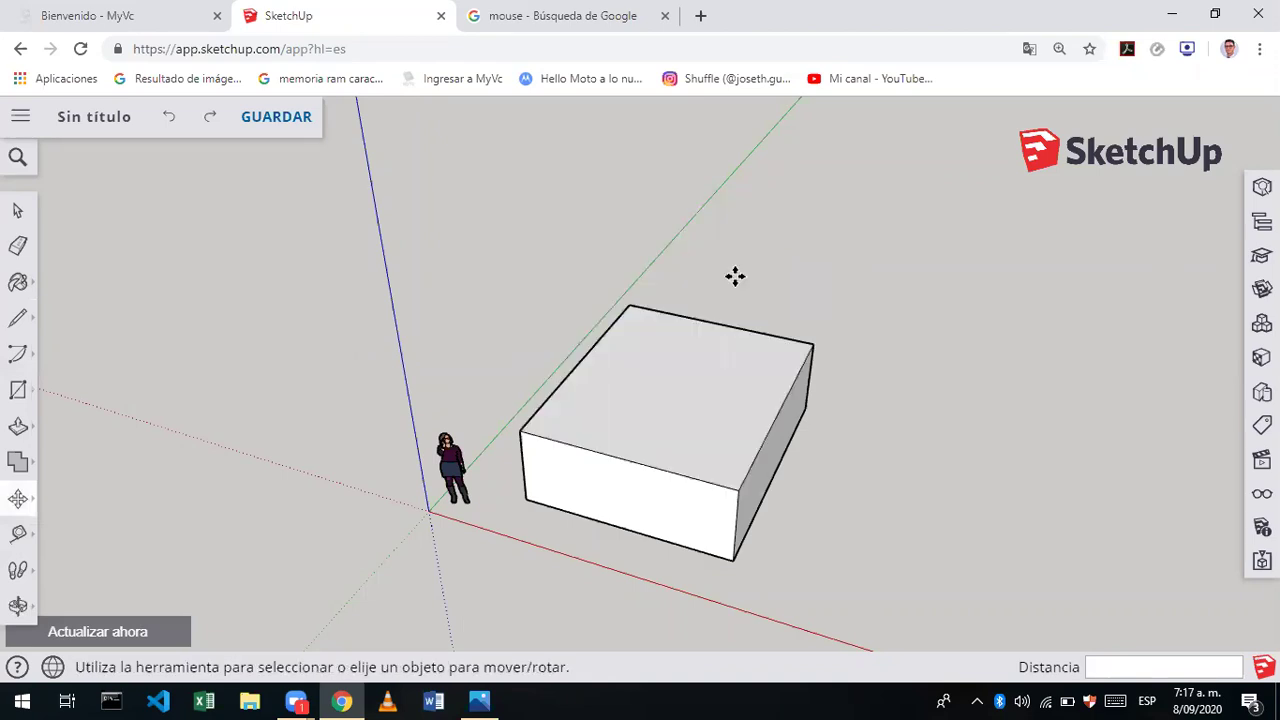
{"action": "key", "text": "ctrl+y"}
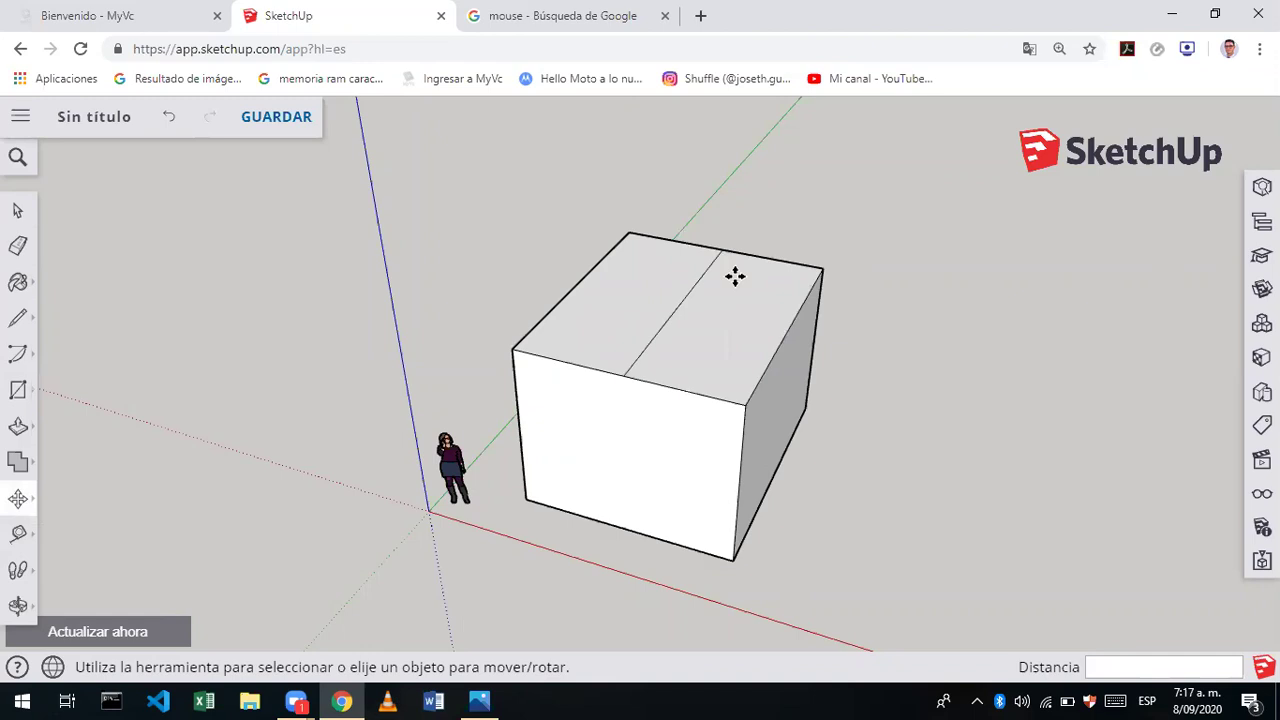
- Move the top midline 1.36 m up the blue axis to form the gable roof
{"action": "key", "text": "ctrl+z"}
{"action": "key", "text": "ctrl+z"}
{"action": "key", "text": "ctrl+y"}
{"action": "key", "text": "ctrl+y"}
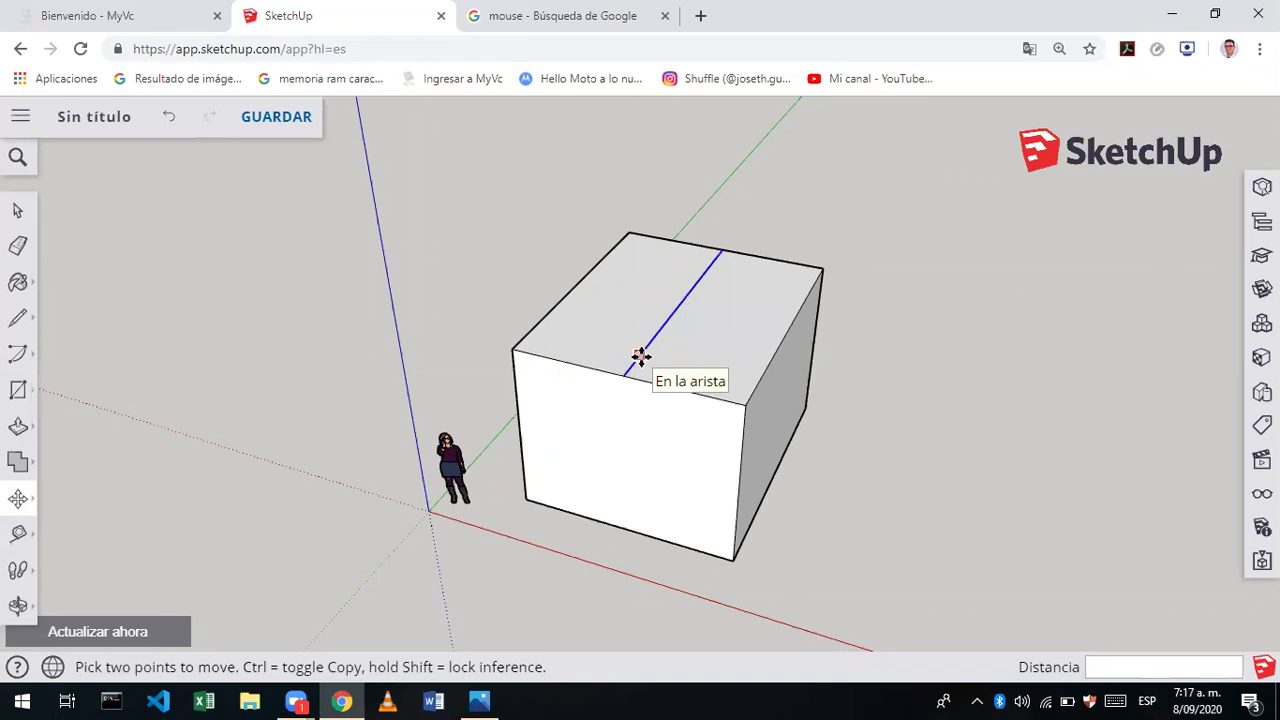
{"action": "left_click", "coordinate": [640, 355]}
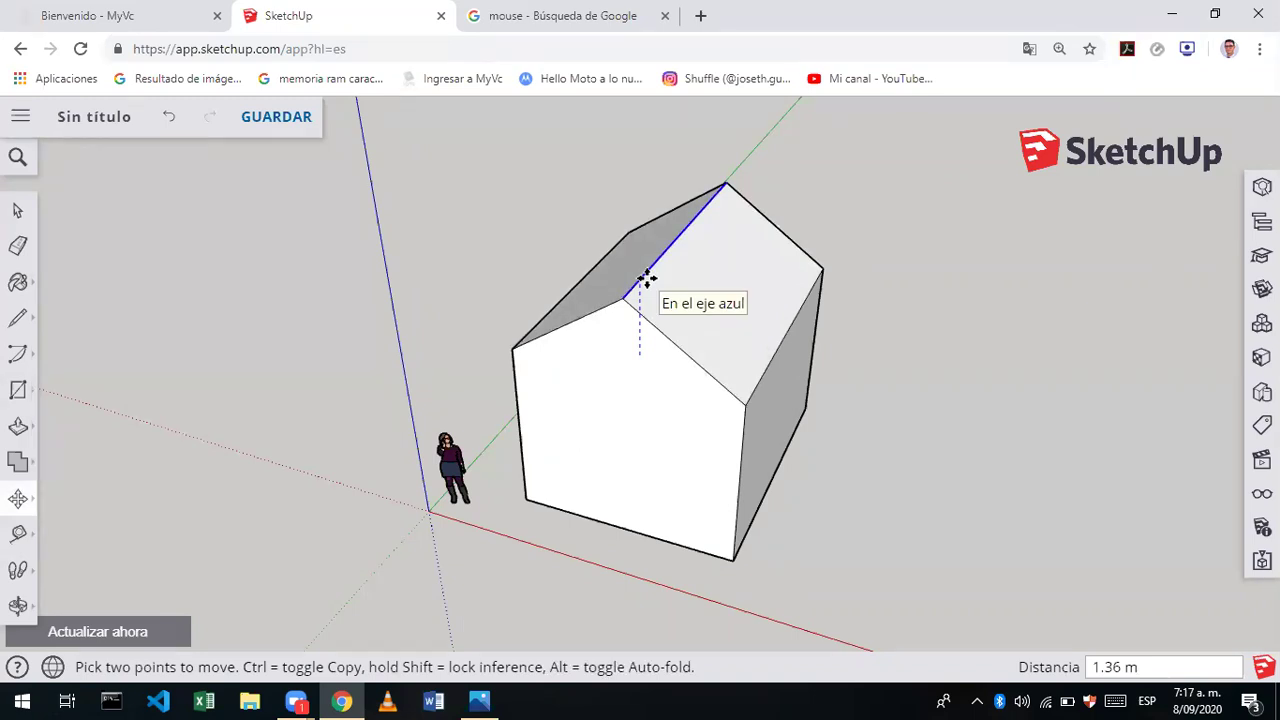
{"action": "left_click", "coordinate": [647, 278]}
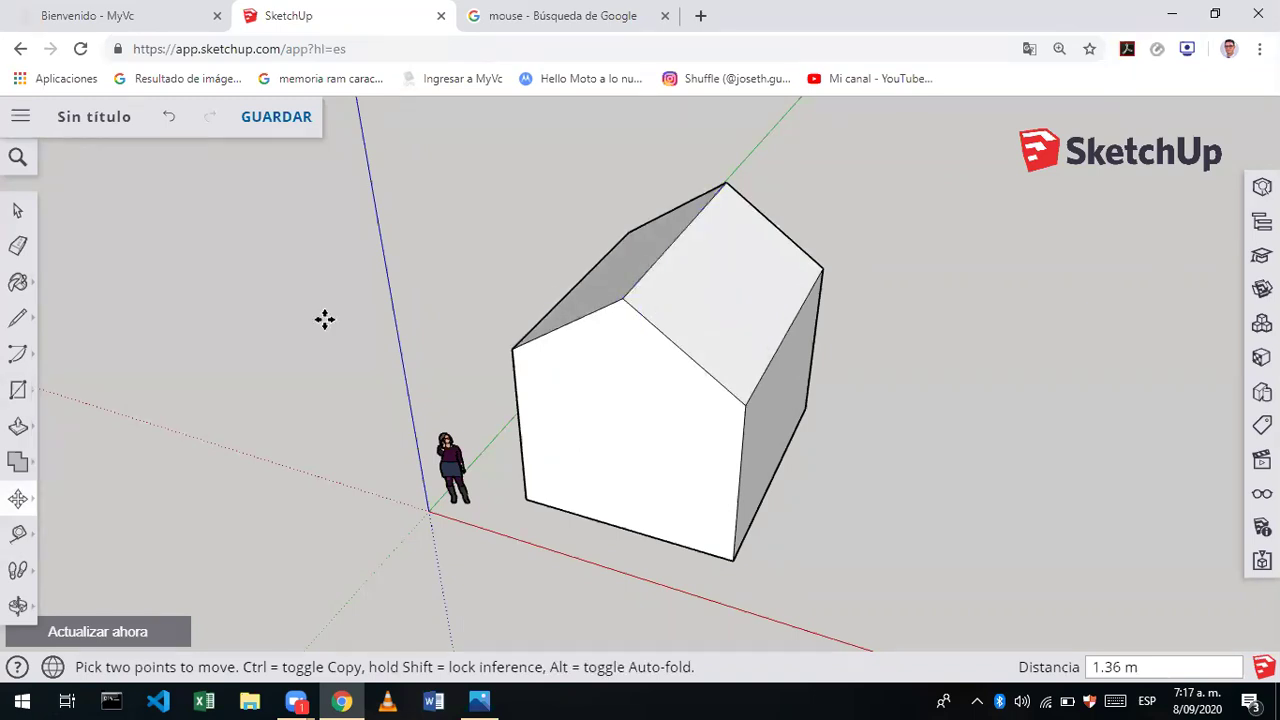
{"action": "left_click", "coordinate": [18, 606]}
{"action": "mouse_move", "coordinate": [529, 549]}
{"action": "left_mouse_down"}
{"action": "mouse_move", "coordinate": [731, 423]}
{"action": "mouse_move", "coordinate": [567, 445]}
{"action": "mouse_move", "coordinate": [771, 454]}
{"action": "mouse_move", "coordinate": [431, 566]}
{"action": "mouse_move", "coordinate": [490, 349]}
{"action": "mouse_move", "coordinate": [490, 552]}
{"action": "left_mouse_up"}
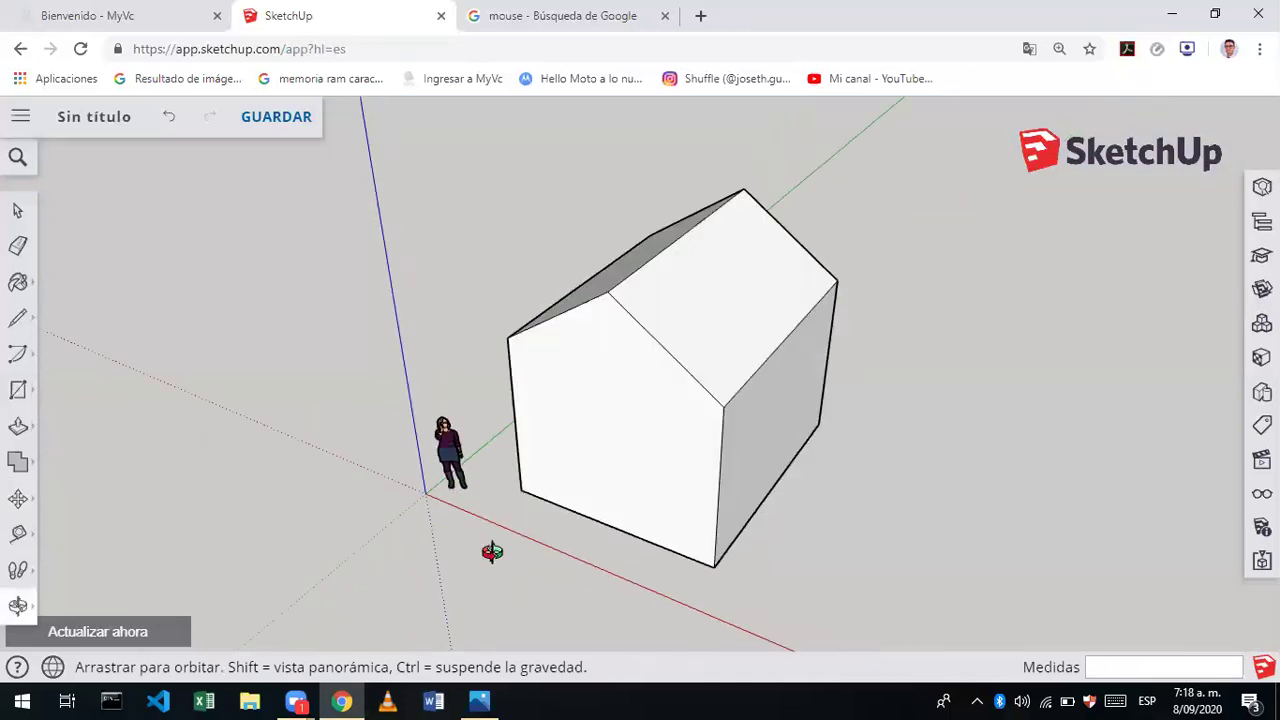
{"action": "left_click", "coordinate": [13, 468]}
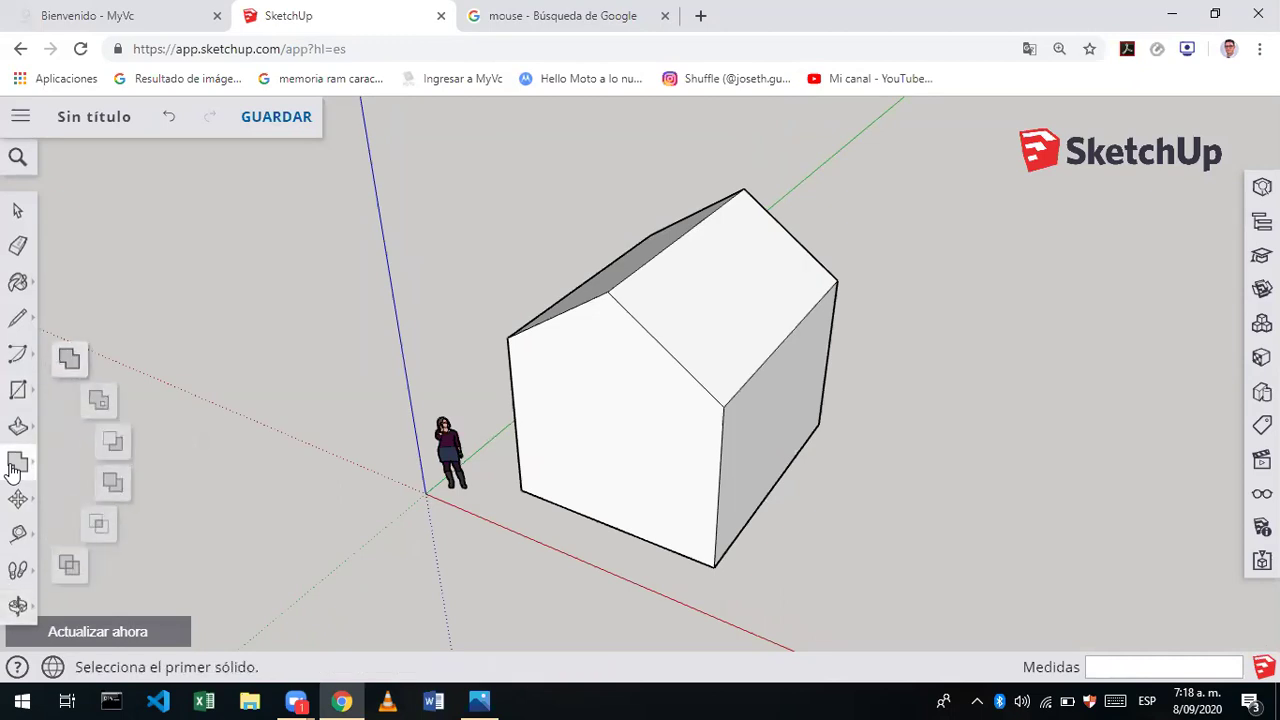
{"action": "left_click", "coordinate": [15, 392]}
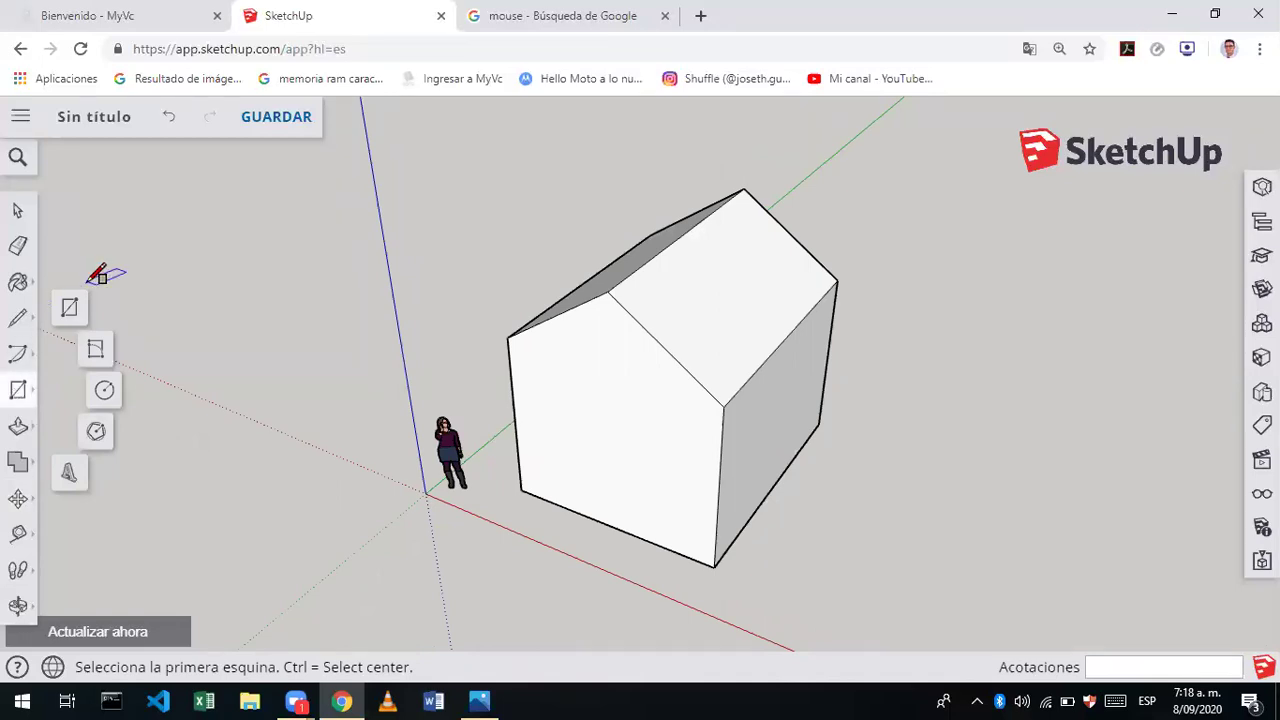
{"action": "left_click", "coordinate": [15, 397]}
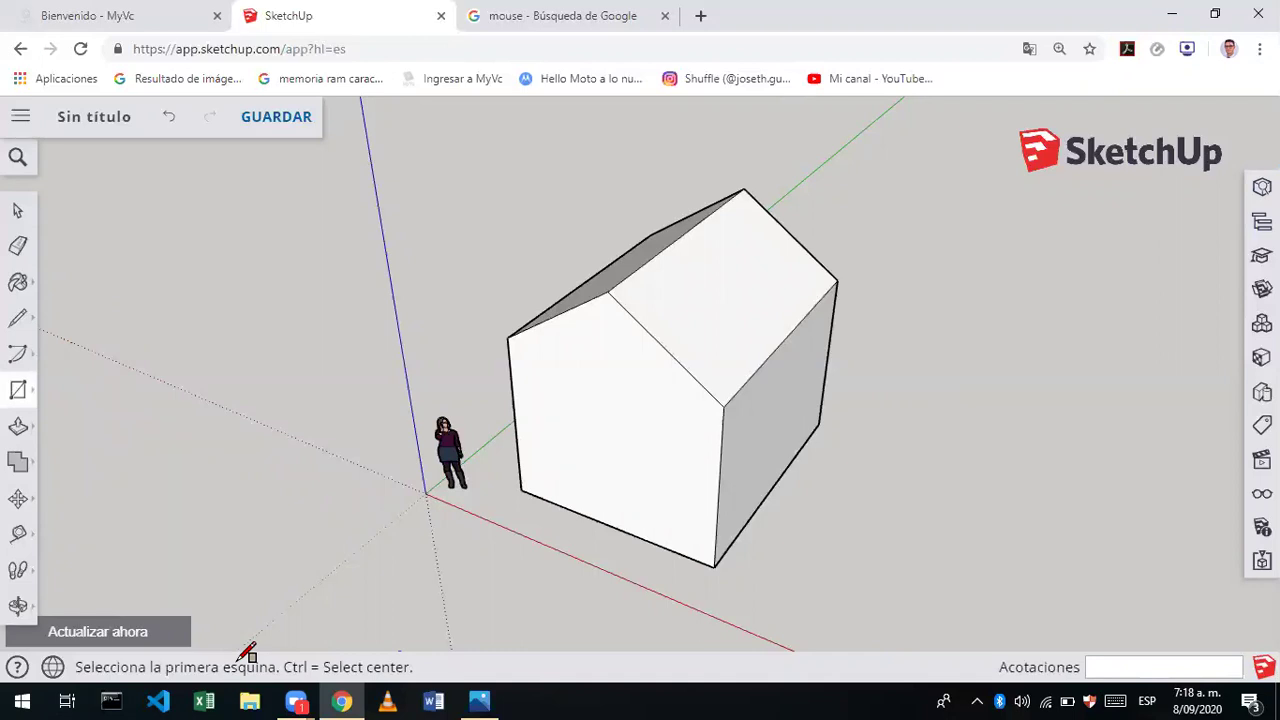
- Draw a door-shaped rectangle on the house's front wall
{"action": "left_click", "coordinate": [17, 322]}
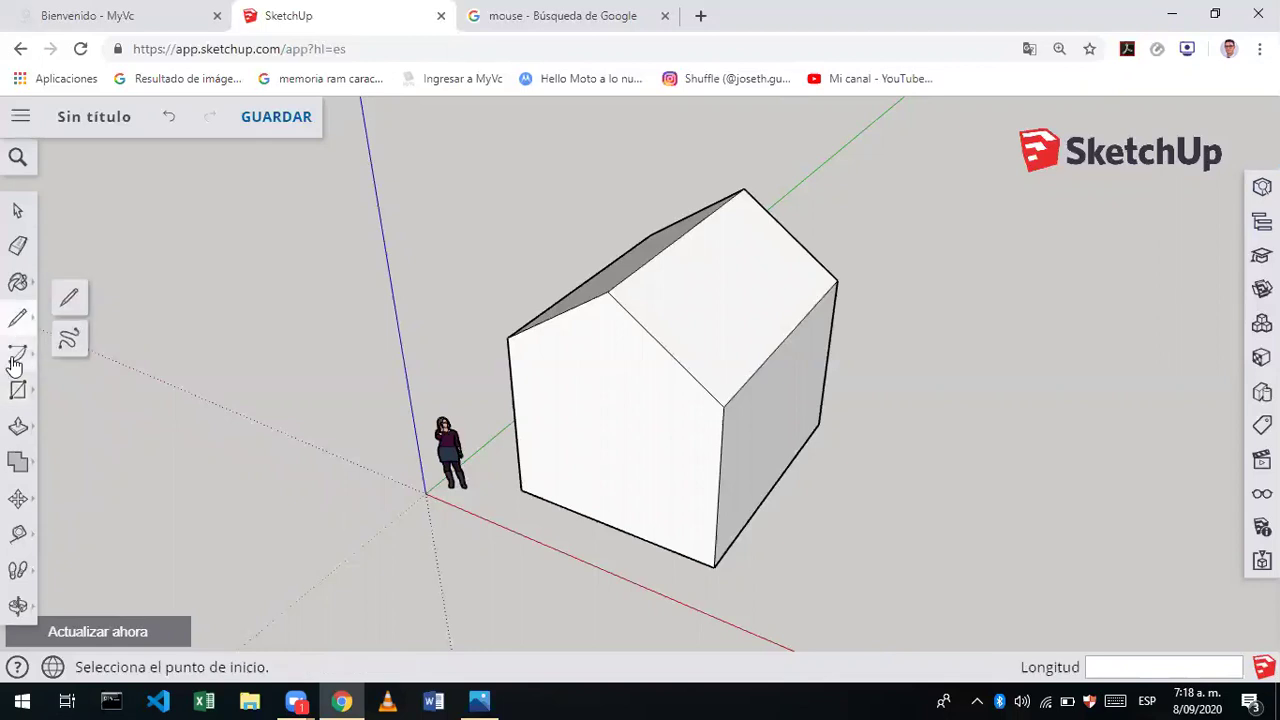
{"action": "left_click", "coordinate": [17, 390]}
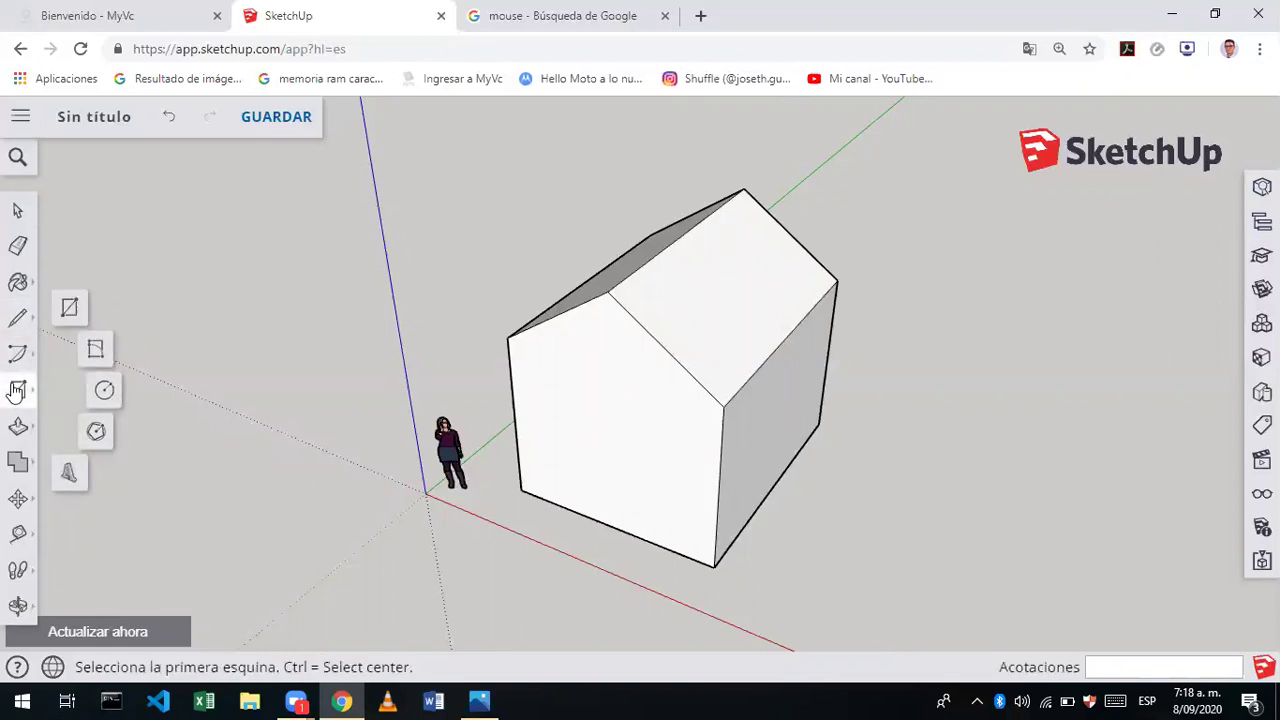
{"action": "left_click", "coordinate": [70, 312]}
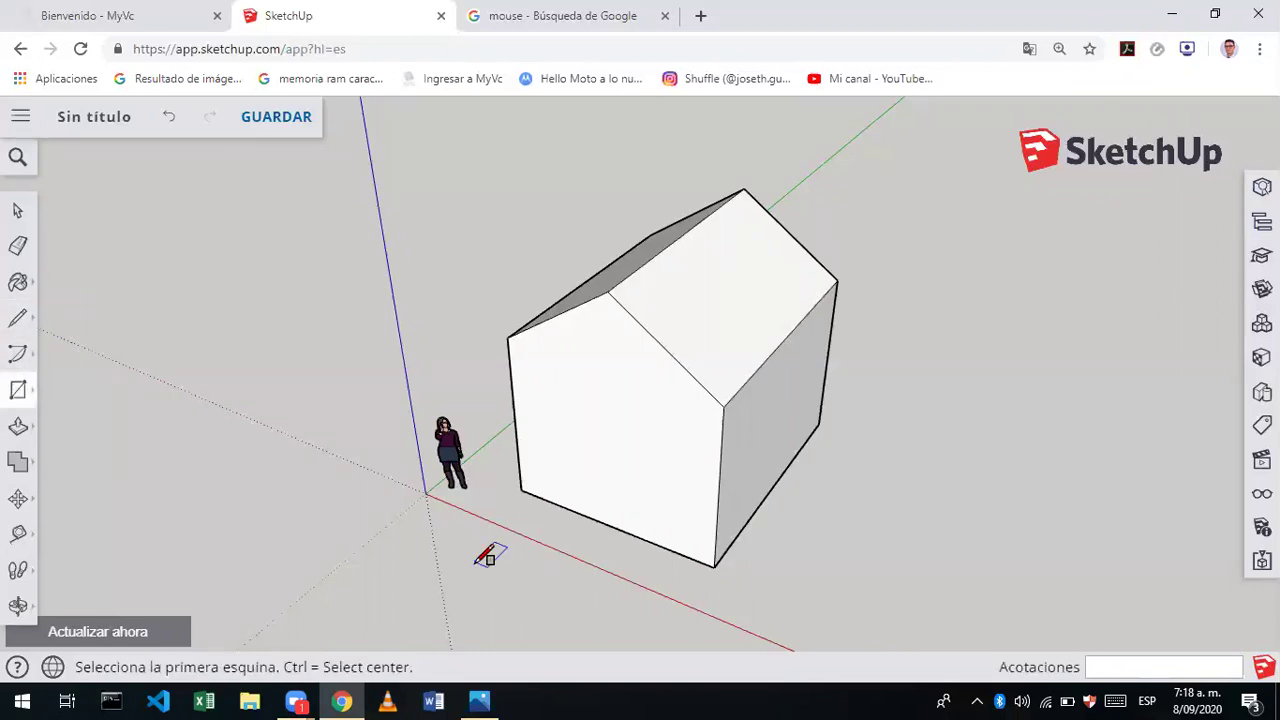
{"action": "left_click", "coordinate": [573, 509]}
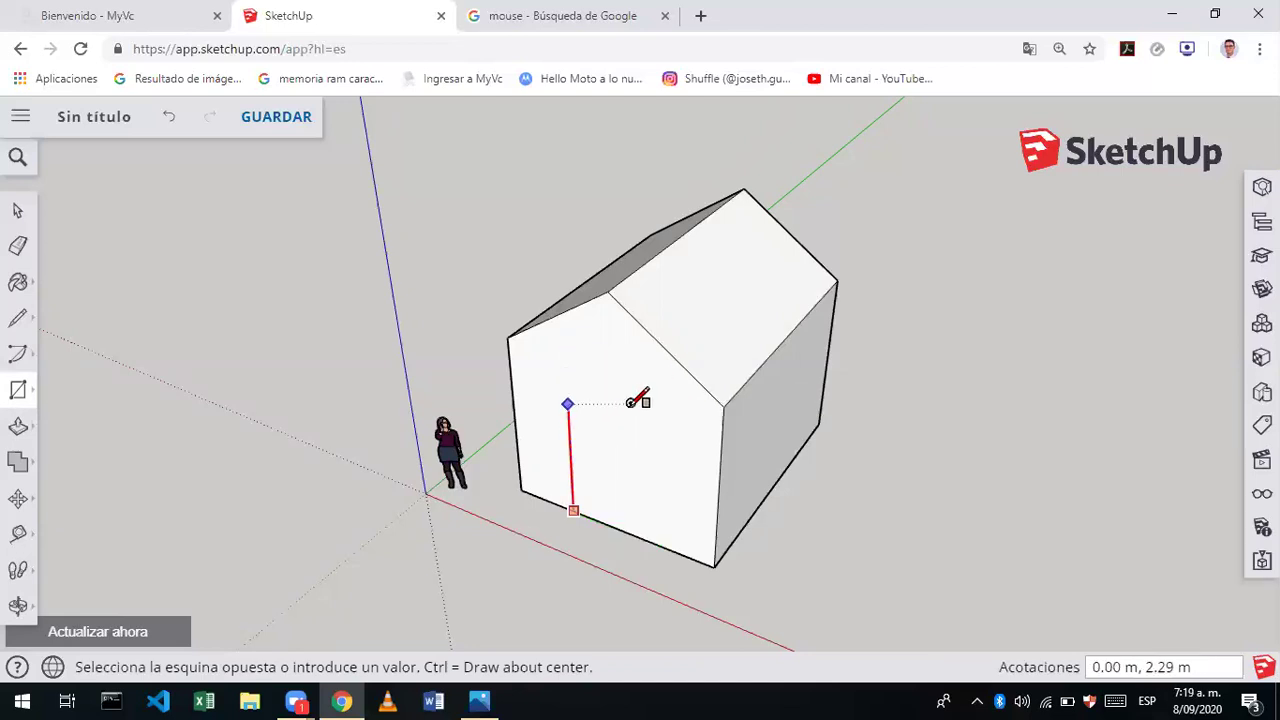
{"action": "key", "text": "Escape"}
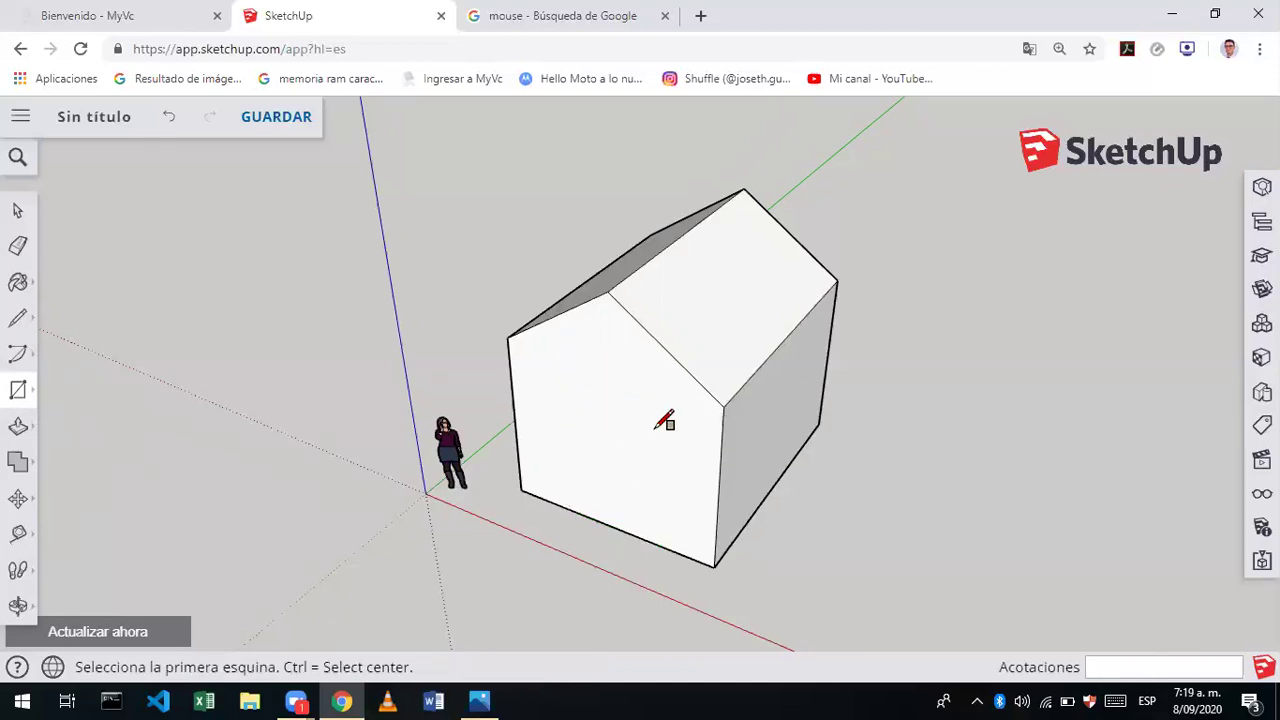
{"action": "left_click", "coordinate": [18, 605]}
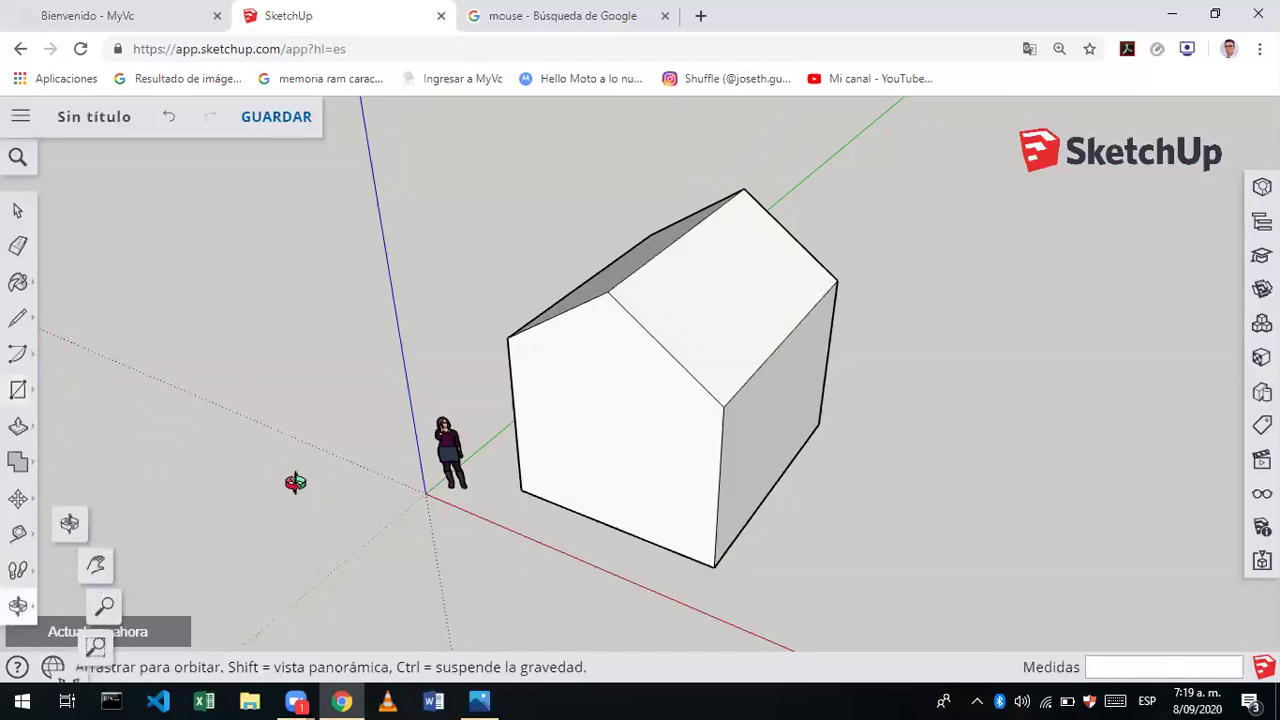
{"action": "mouse_move", "coordinate": [387, 469]}
{"action": "left_mouse_down"}
{"action": "mouse_move", "coordinate": [457, 451]}
{"action": "mouse_move", "coordinate": [466, 383]}
{"action": "left_mouse_up"}
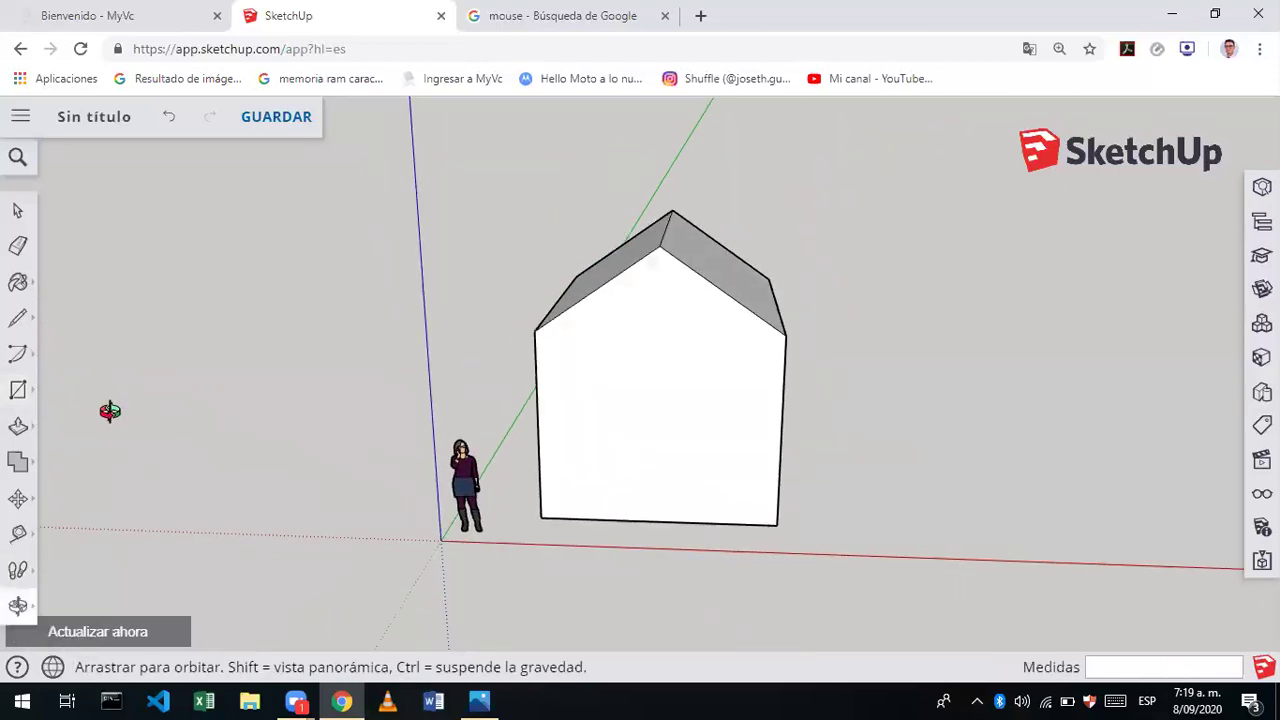
{"action": "left_click", "coordinate": [19, 395]}
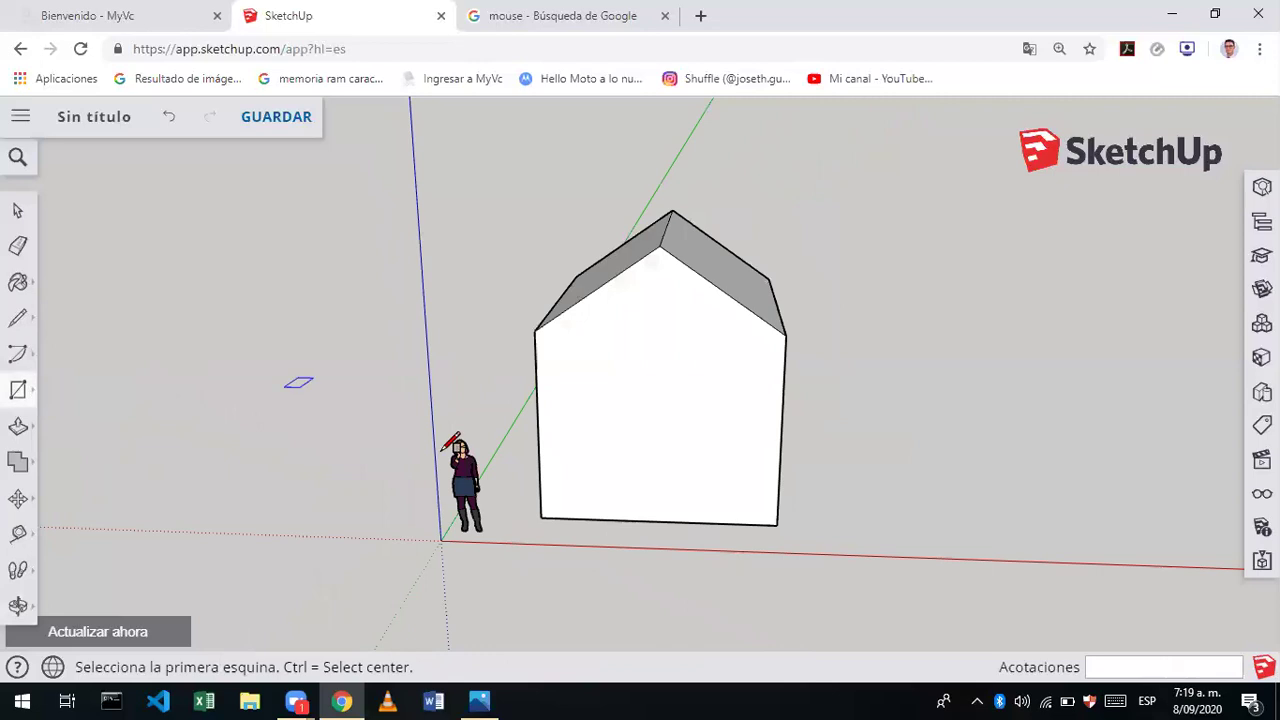
{"action": "left_click", "coordinate": [623, 519]}
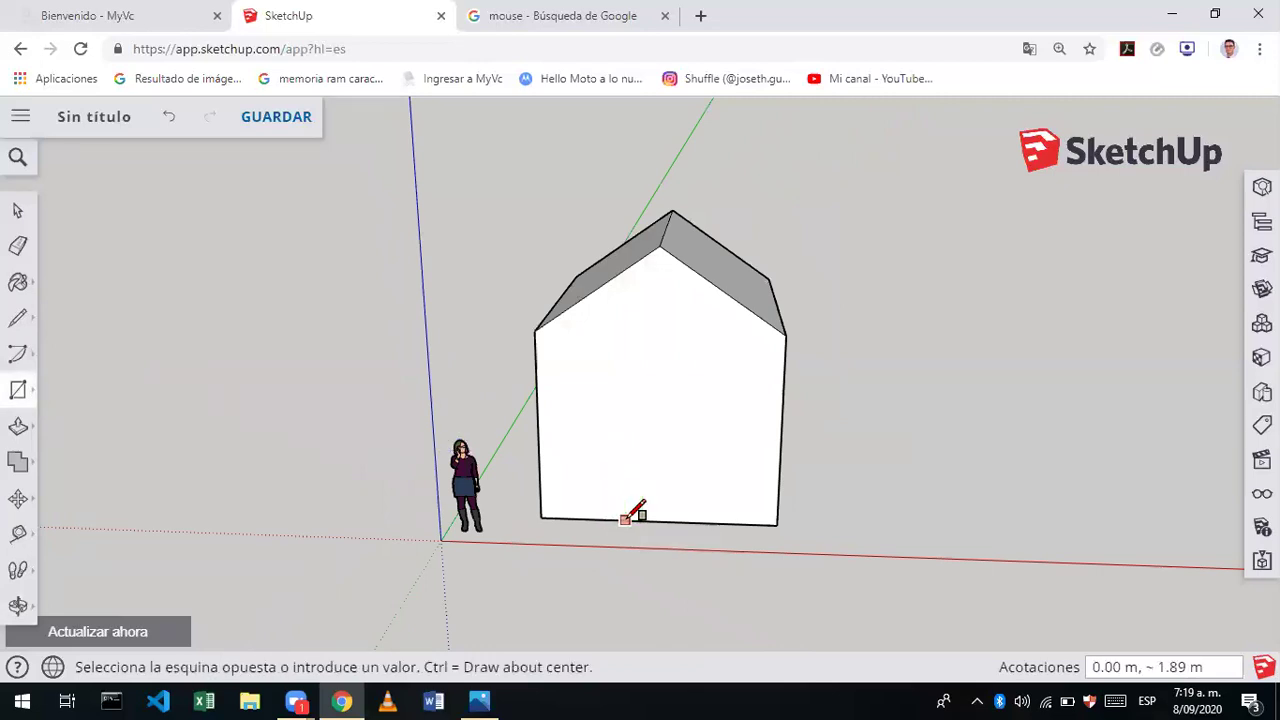
{"action": "left_click", "coordinate": [705, 403]}
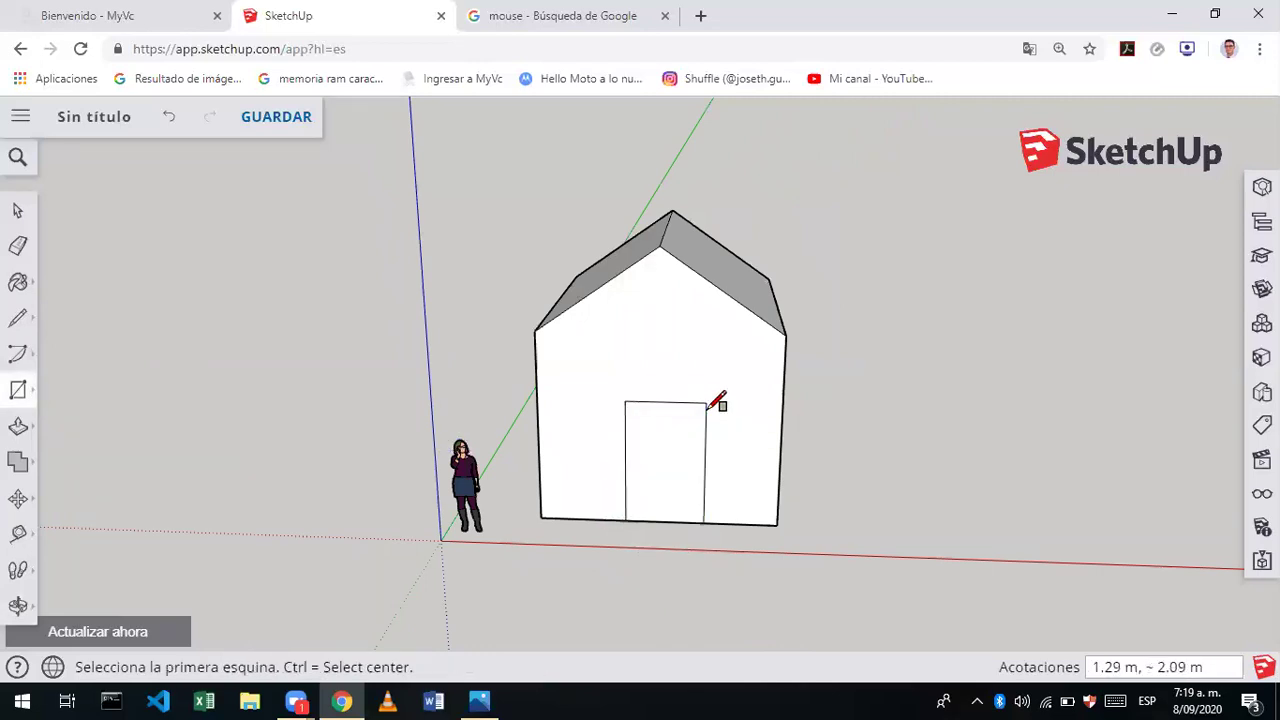
- Push the door face 0.13 m into the front wall
{"action": "left_click", "coordinate": [20, 427]}
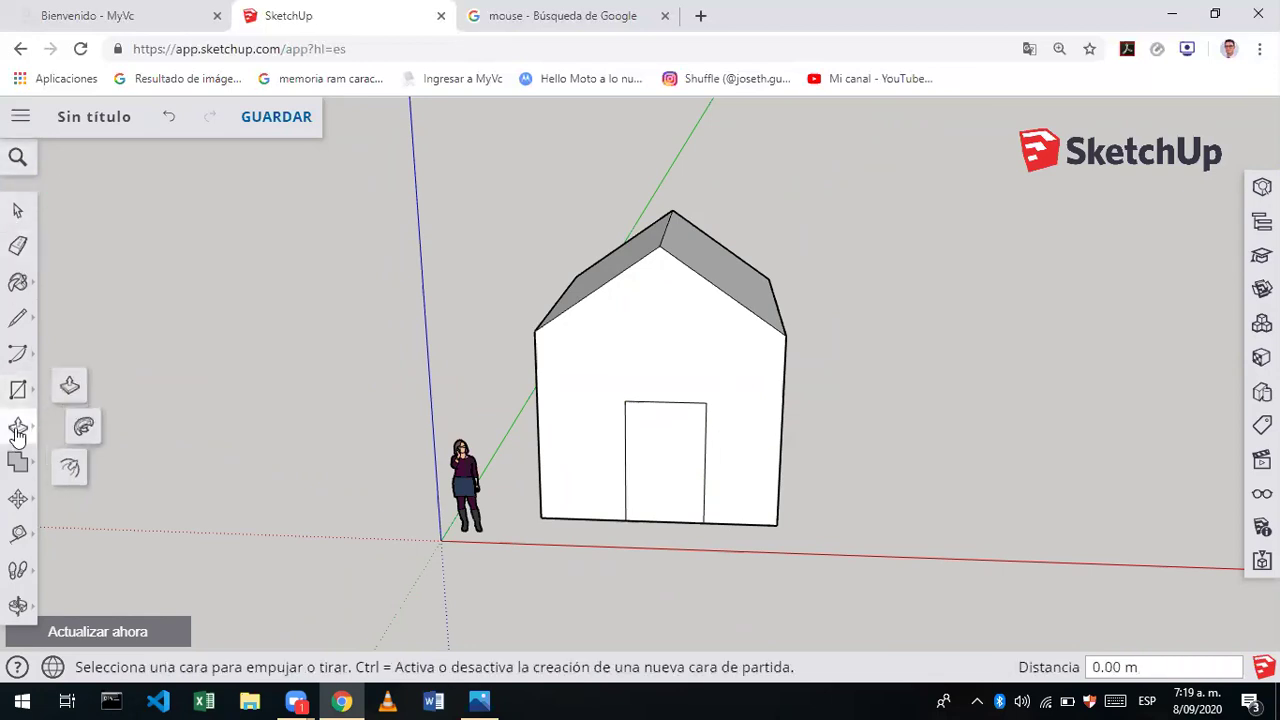
{"action": "left_click", "coordinate": [649, 447]}
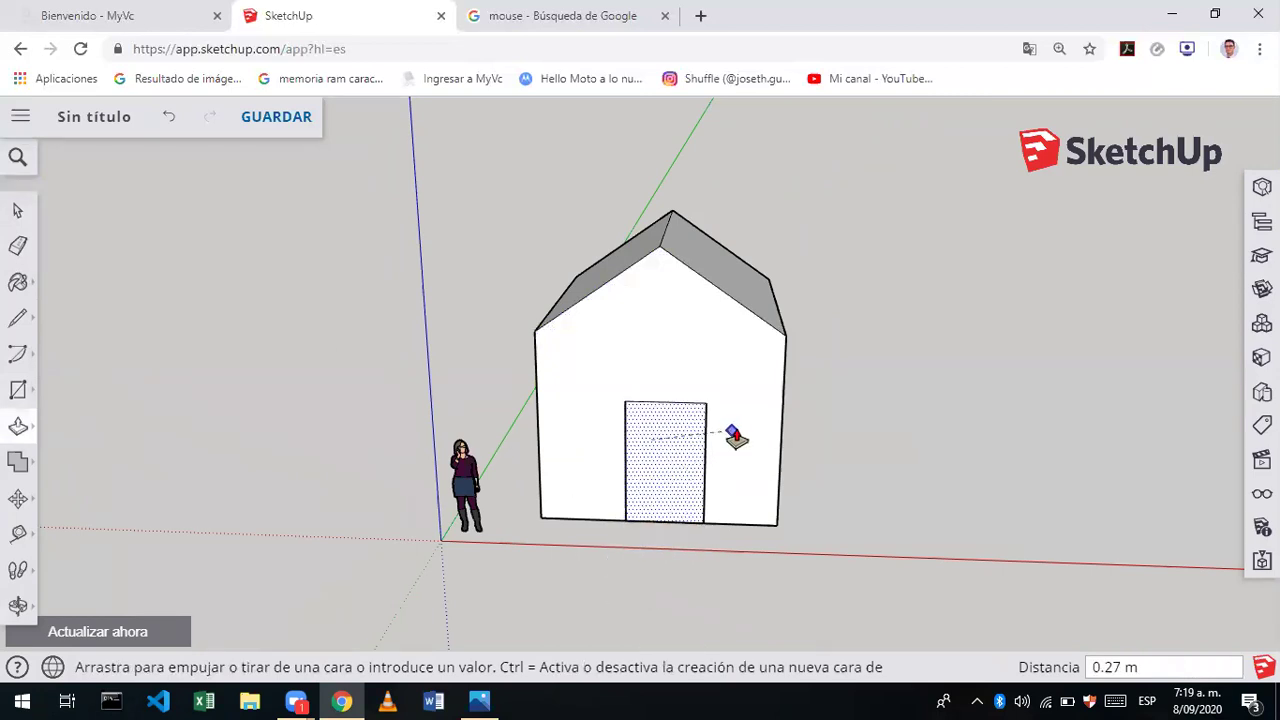
{"action": "left_click", "coordinate": [679, 448]}
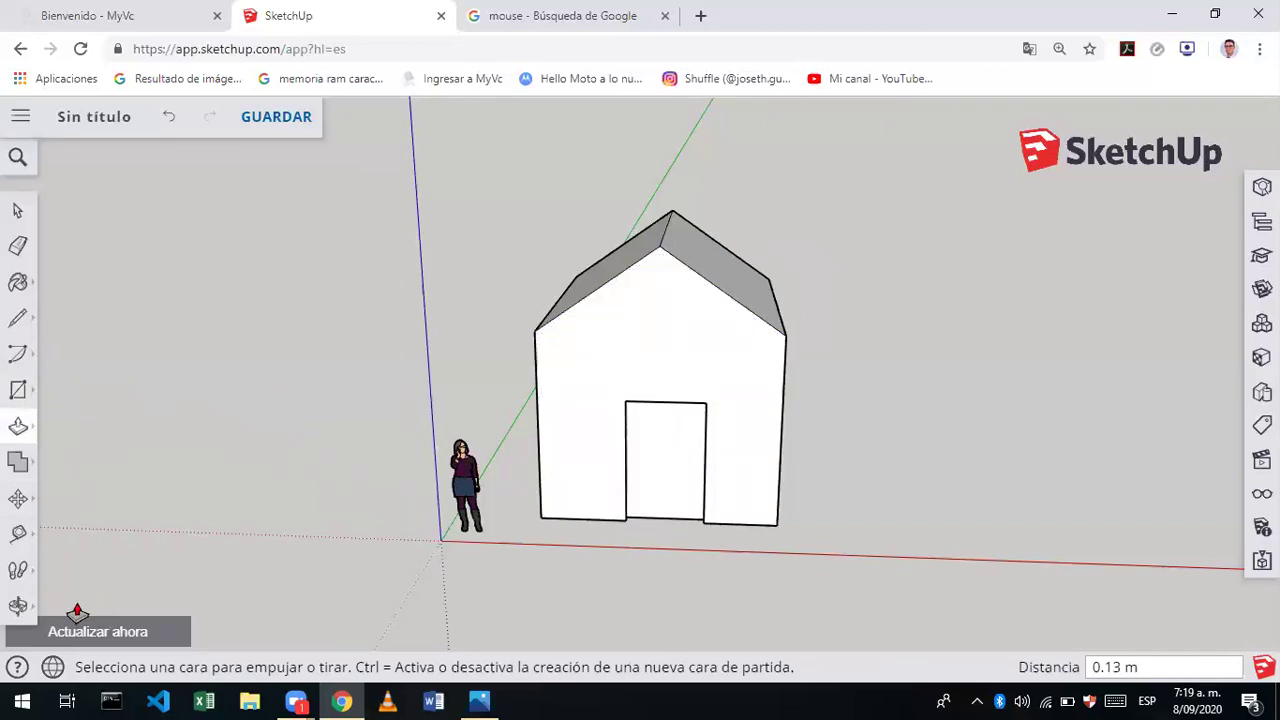
{"action": "right_click", "coordinate": [480, 491]}
{"action": "left_click", "coordinate": [371, 477]}
- Draw a short line down the house's long side wall near its right corner
{"action": "left_click", "coordinate": [17, 607]}
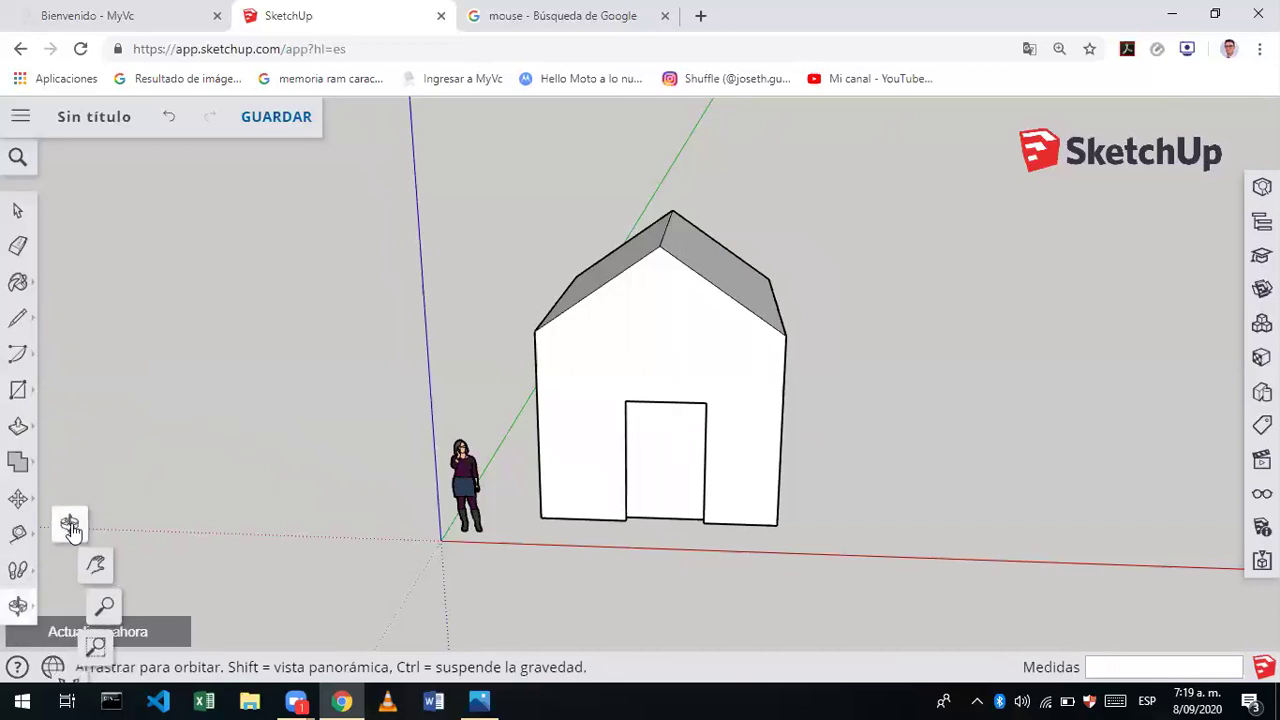
{"action": "mouse_move", "coordinate": [1013, 420]}
{"action": "left_mouse_down"}
{"action": "mouse_move", "coordinate": [697, 466]}
{"action": "mouse_move", "coordinate": [654, 517]}
{"action": "mouse_move", "coordinate": [570, 503]}
{"action": "left_mouse_up"}
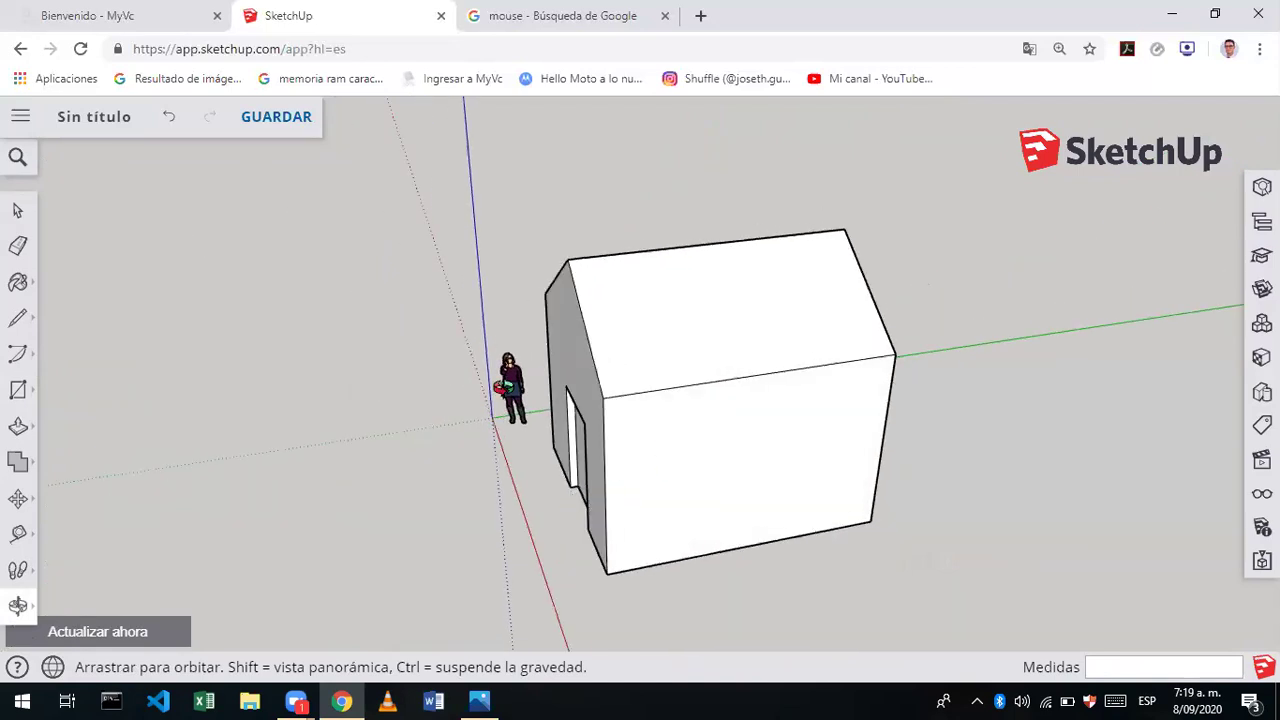
{"action": "left_click", "coordinate": [17, 317]}
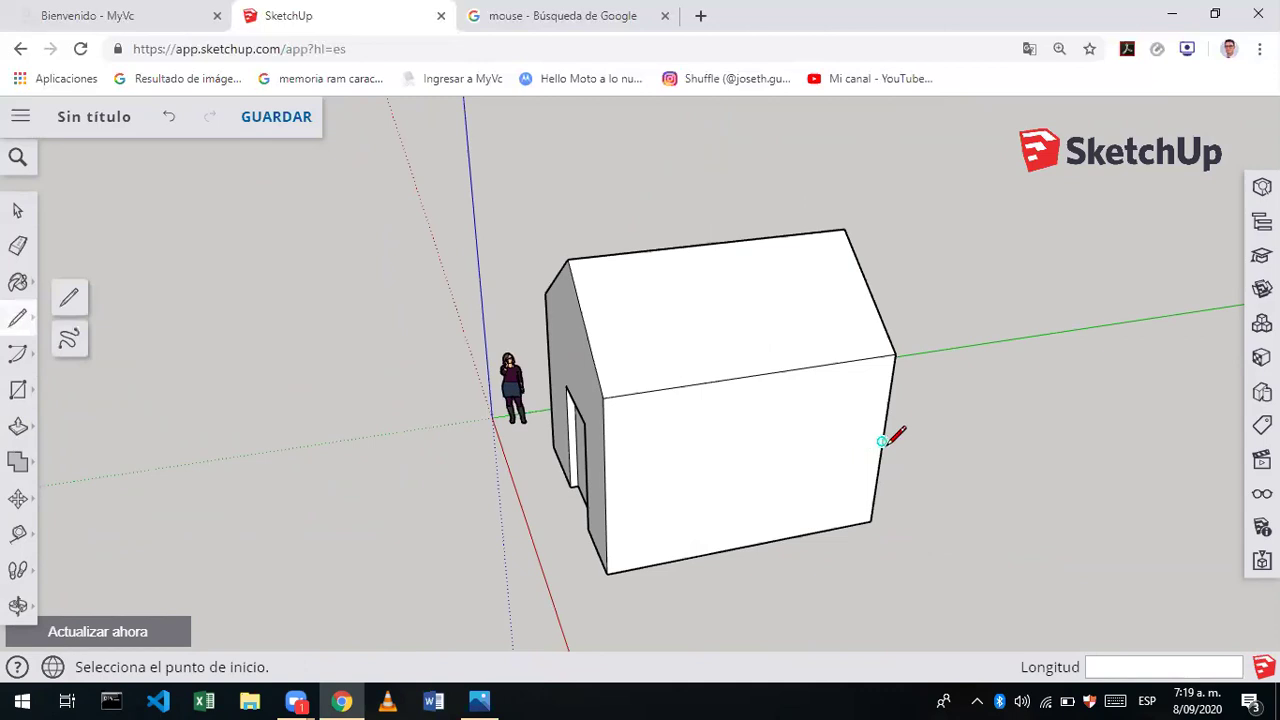
{"action": "left_click_drag", "start_coordinate": [878, 441], "coordinate": [829, 449]}
{"action": "left_click", "coordinate": [824, 451]}
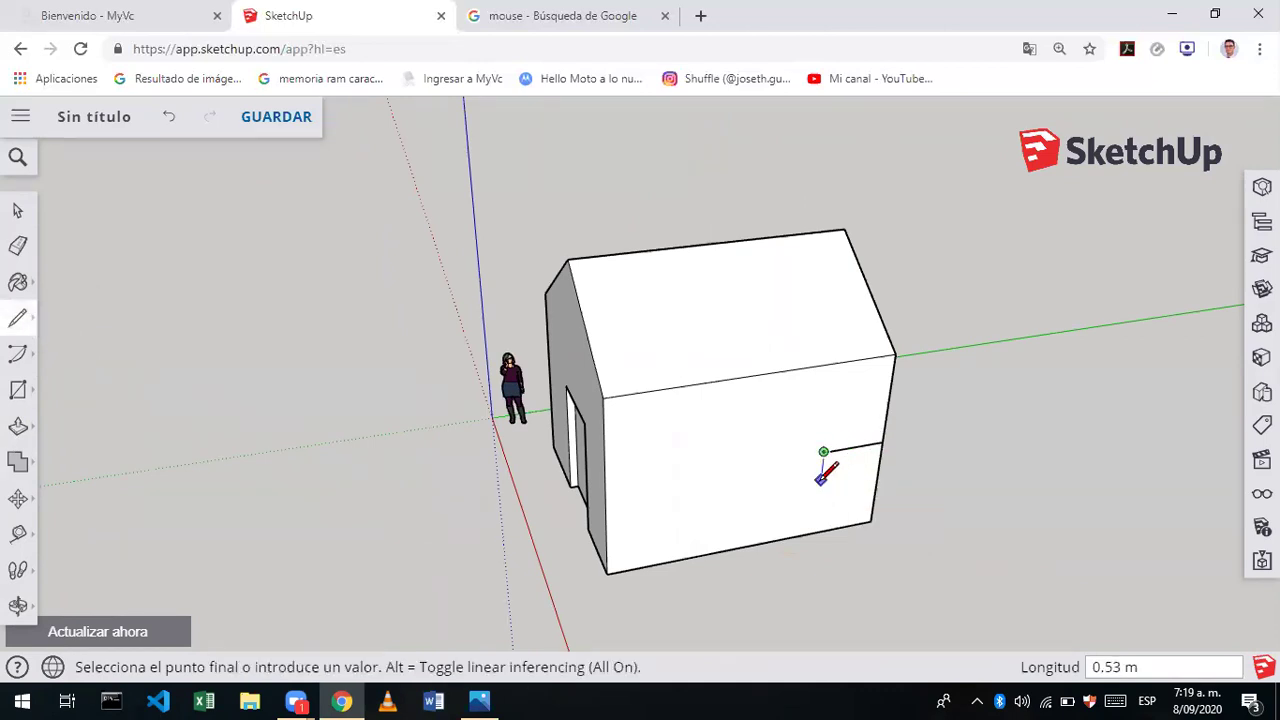
{"action": "left_click", "coordinate": [820, 478]}
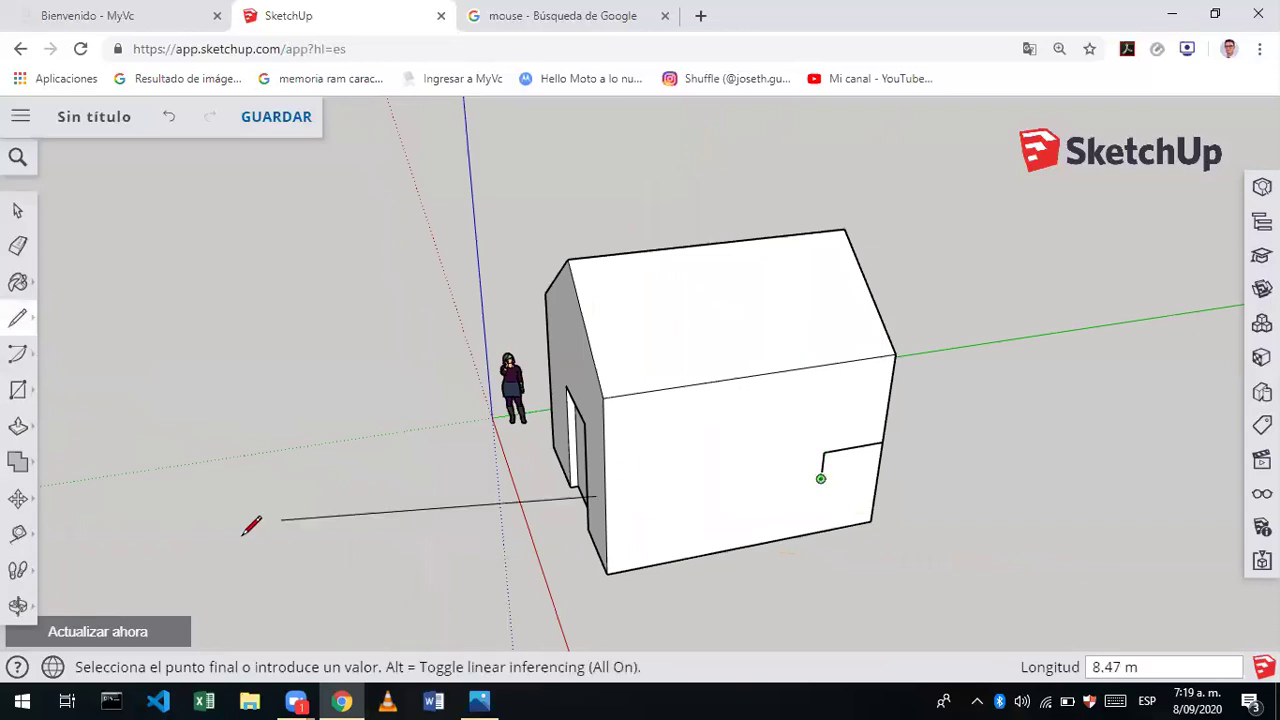
- Zoom in and pan until the side wall sits centred in view
{"action": "left_click", "coordinate": [17, 604]}
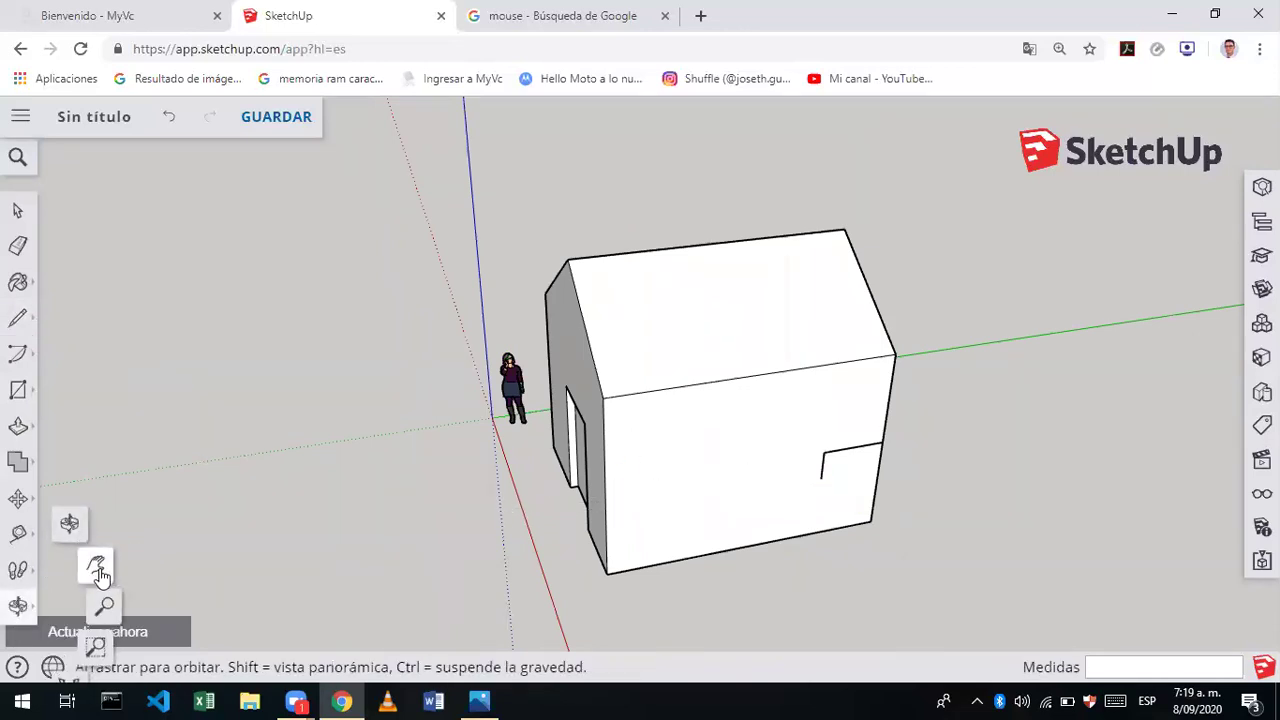
{"action": "left_click", "coordinate": [104, 606]}
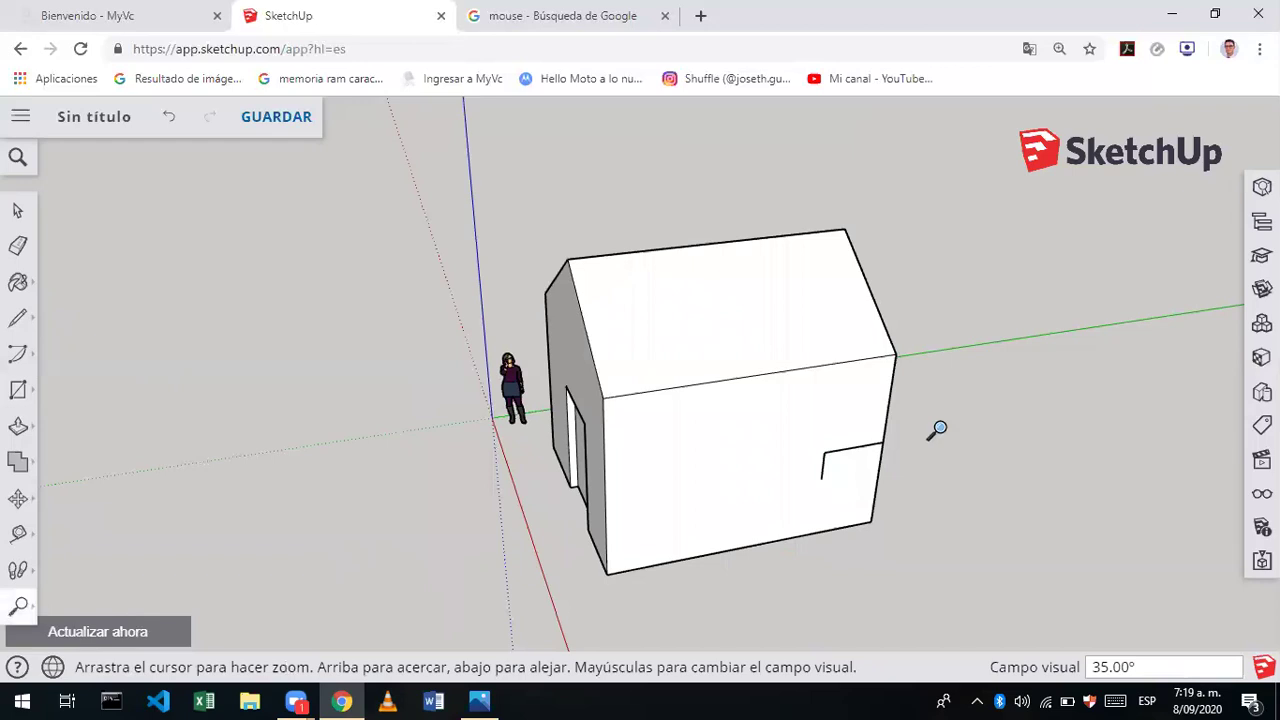
{"action": "left_click_drag", "start_coordinate": [937, 430], "coordinate": [933, 415]}
{"action": "left_click_drag", "start_coordinate": [777, 520], "coordinate": [737, 427], "text": "shift"}
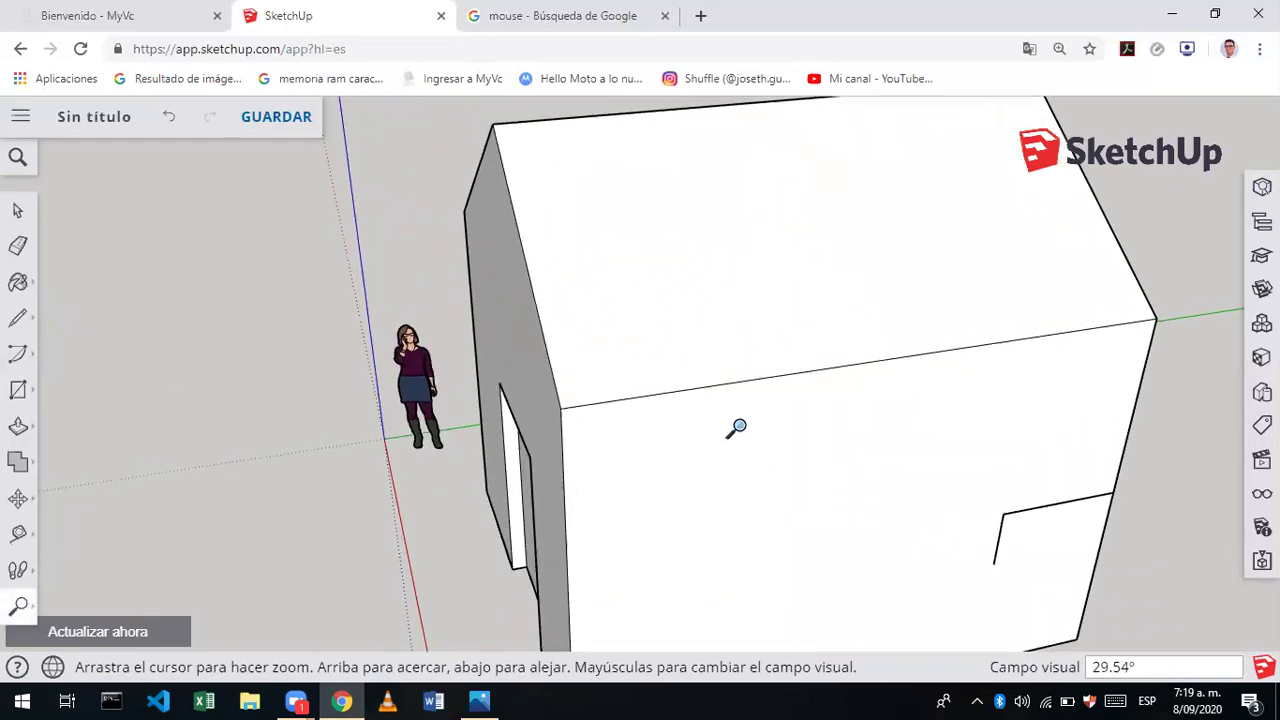
{"action": "left_click", "coordinate": [22, 610]}
{"action": "left_click", "coordinate": [97, 563]}
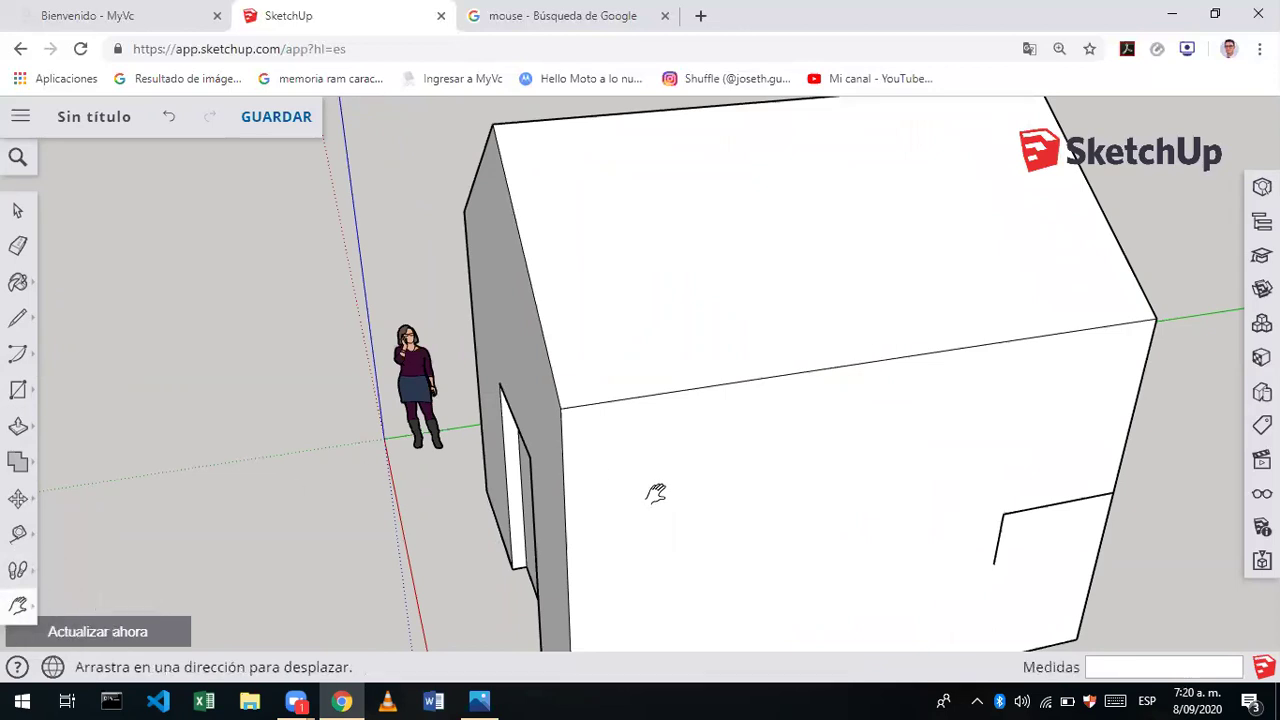
{"action": "mouse_move", "coordinate": [848, 485]}
{"action": "left_mouse_down"}
{"action": "mouse_move", "coordinate": [608, 317]}
{"action": "mouse_move", "coordinate": [618, 294]}
{"action": "left_mouse_up"}
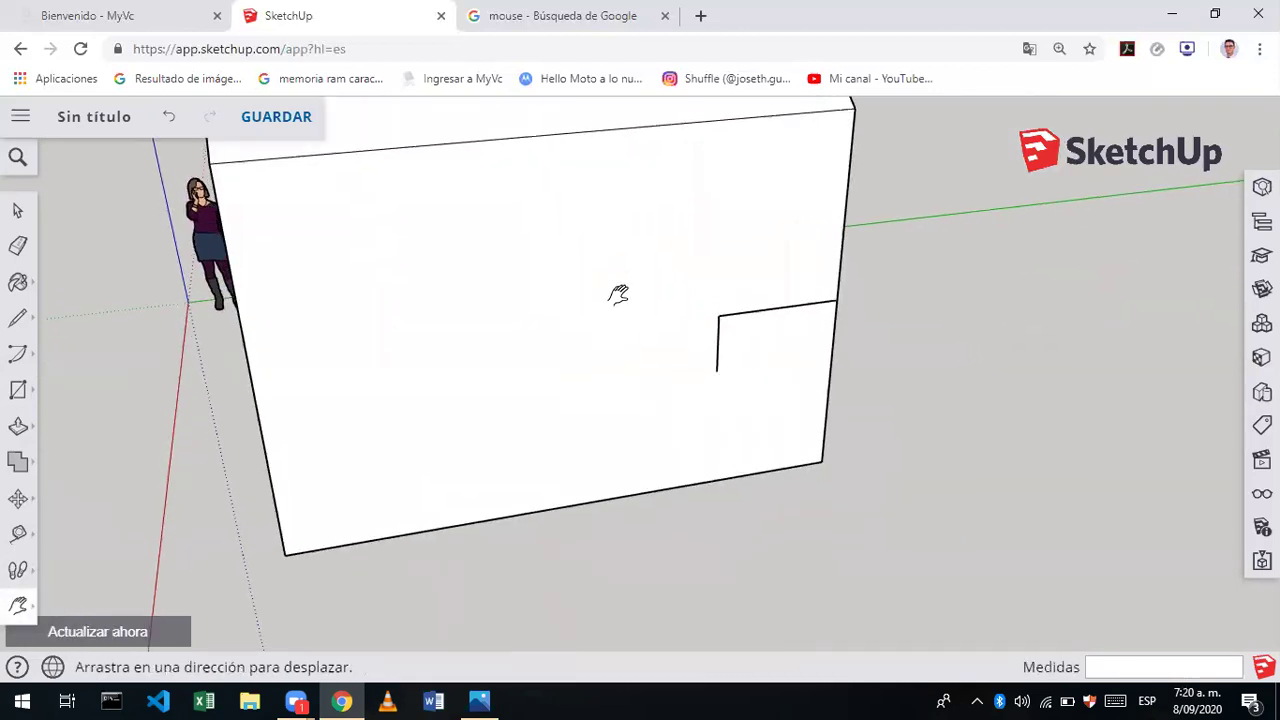
- Draw the stepped stair outline on the side wall, from the existing line down to the wall's bottom
{"action": "left_click", "coordinate": [17, 318]}
{"action": "left_click", "coordinate": [716, 370]}
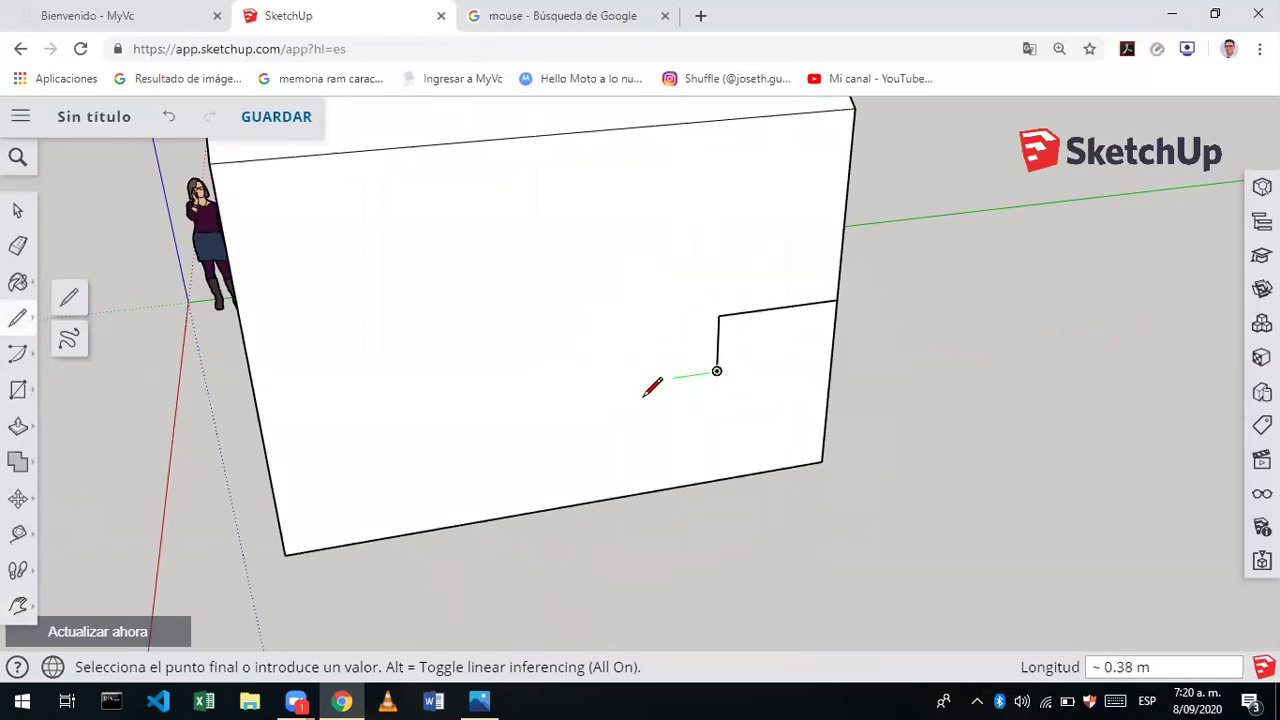
{"action": "left_click", "coordinate": [592, 389]}
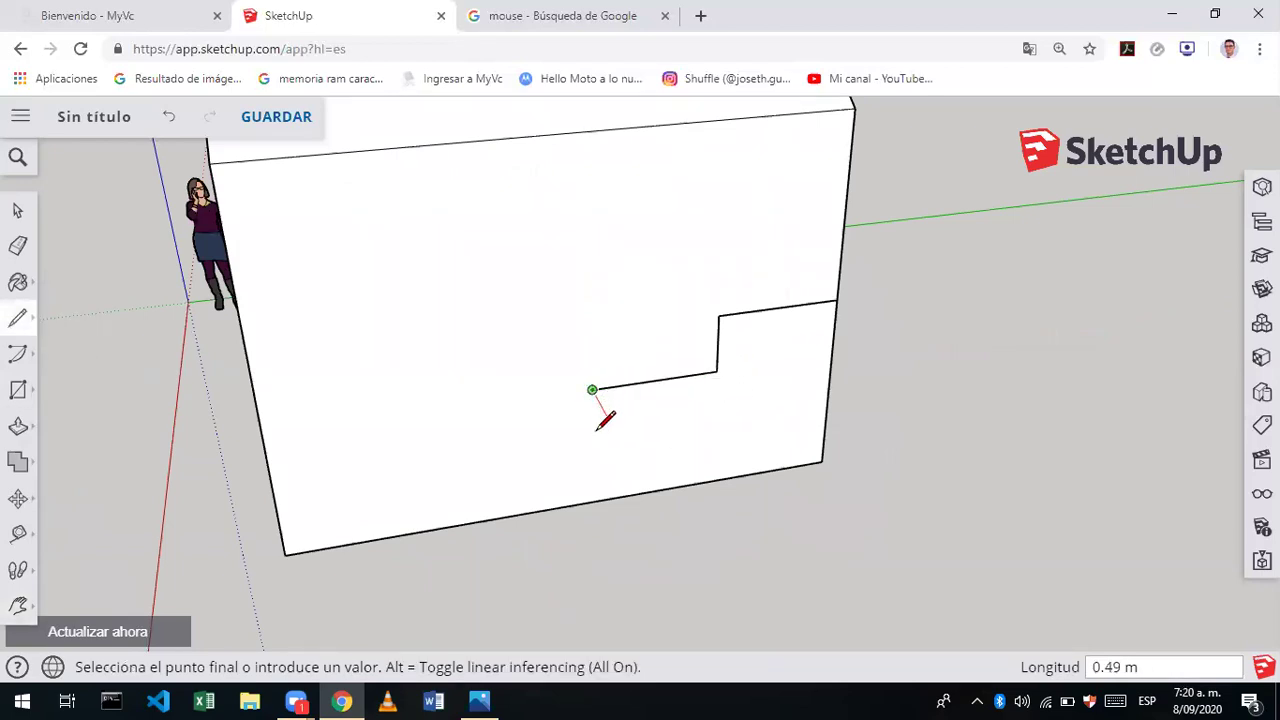
{"action": "left_click", "coordinate": [592, 436]}
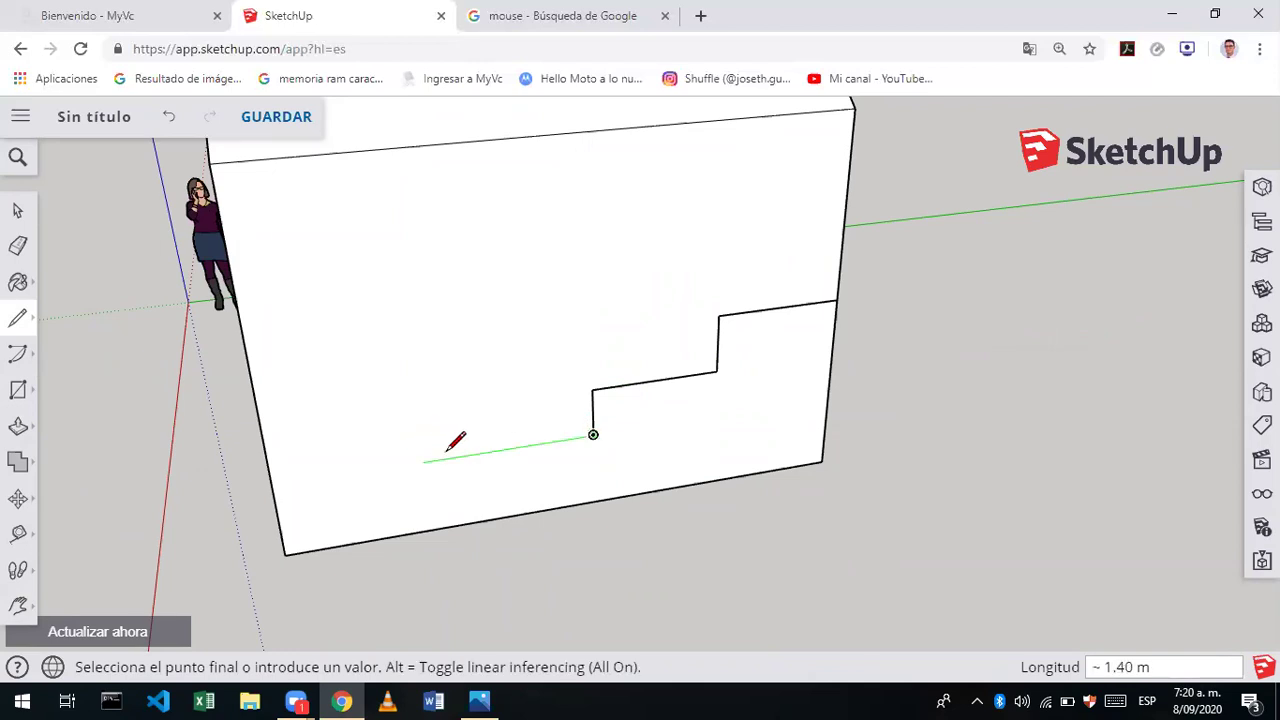
{"action": "left_click", "coordinate": [450, 457]}
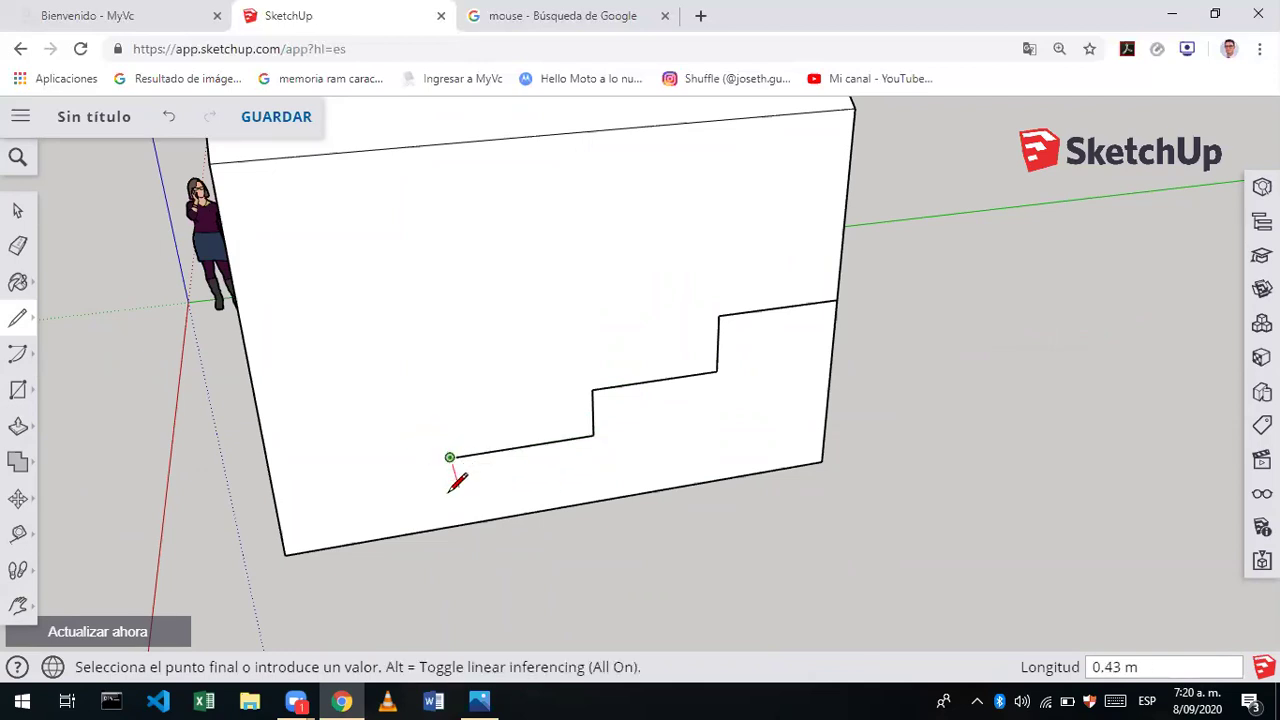
{"action": "left_click", "coordinate": [452, 490]}
{"action": "left_click", "coordinate": [367, 504]}
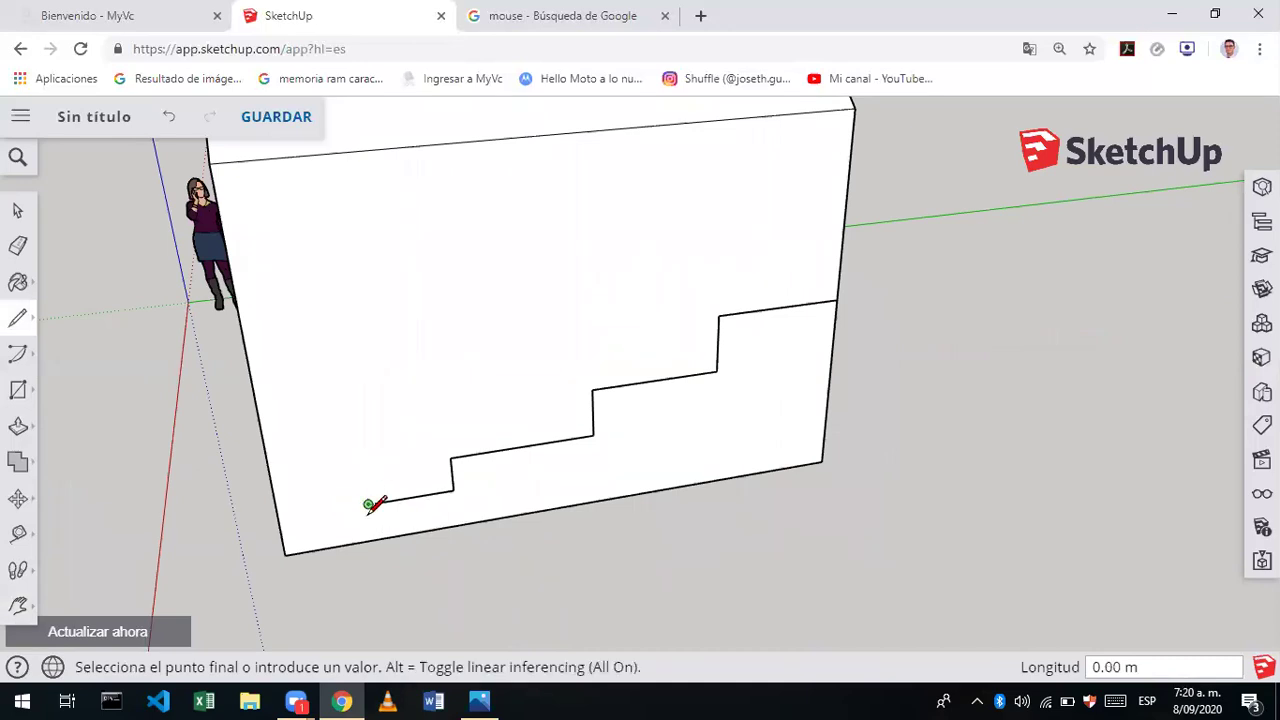
{"action": "left_click", "coordinate": [372, 539]}
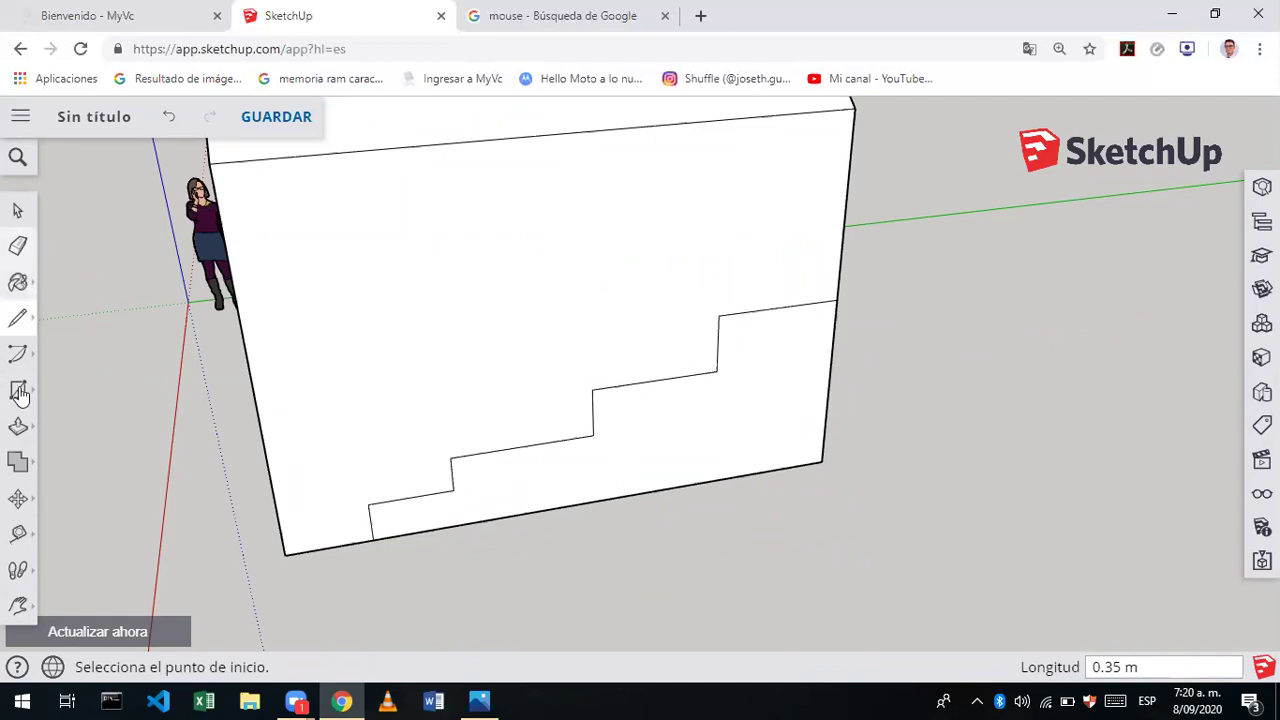
- Extrude the stair-shaped face 1.95 m out from the wall and zoom out
{"action": "left_click", "coordinate": [19, 427]}
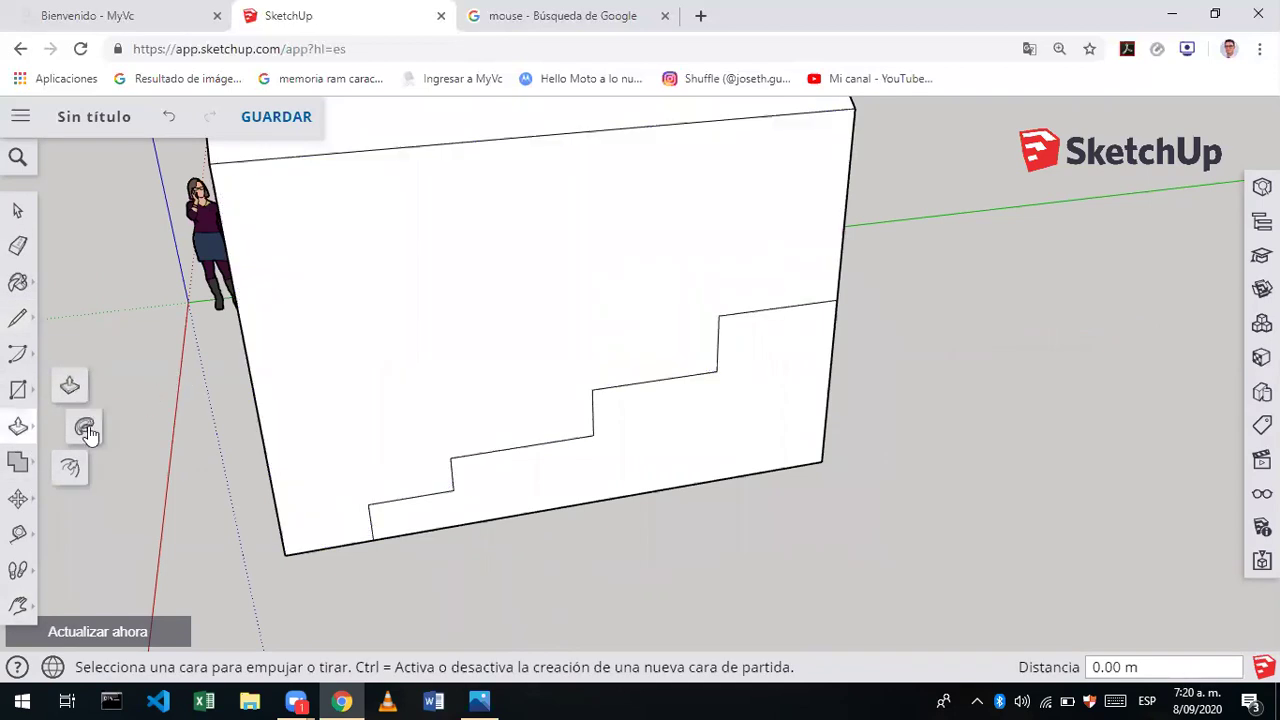
{"action": "left_click", "coordinate": [742, 411]}
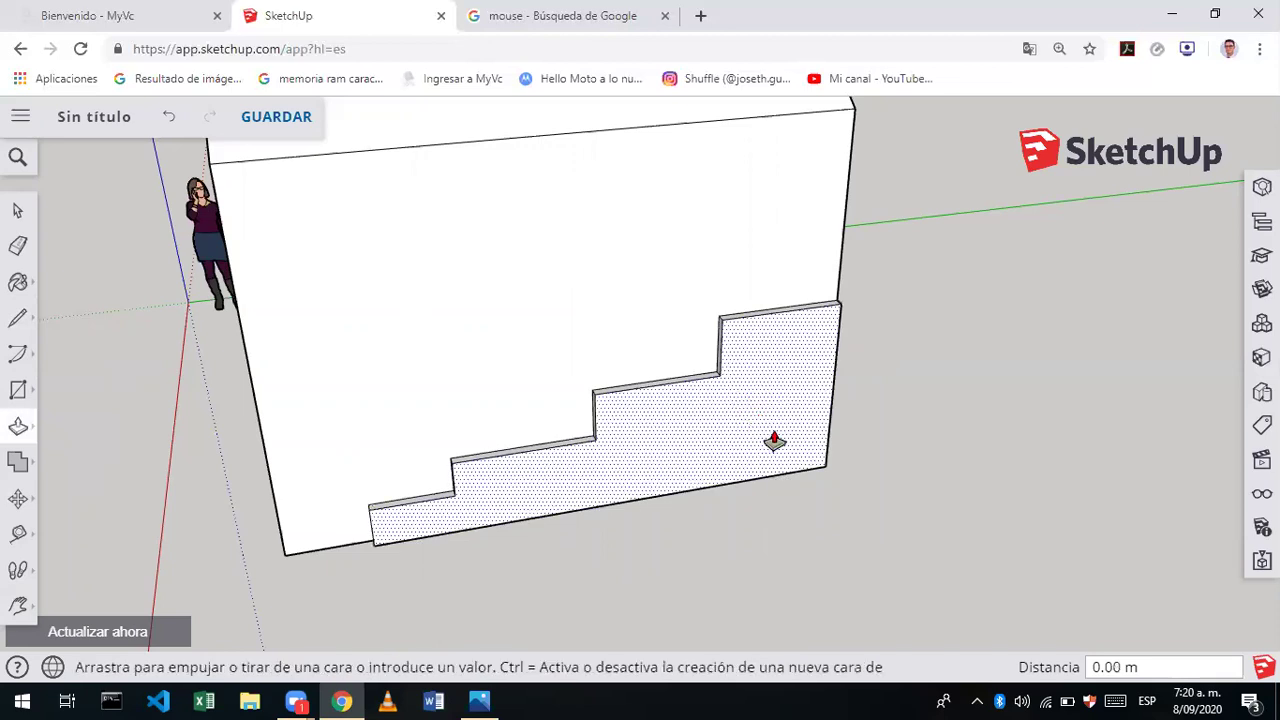
{"action": "left_click", "coordinate": [843, 548]}
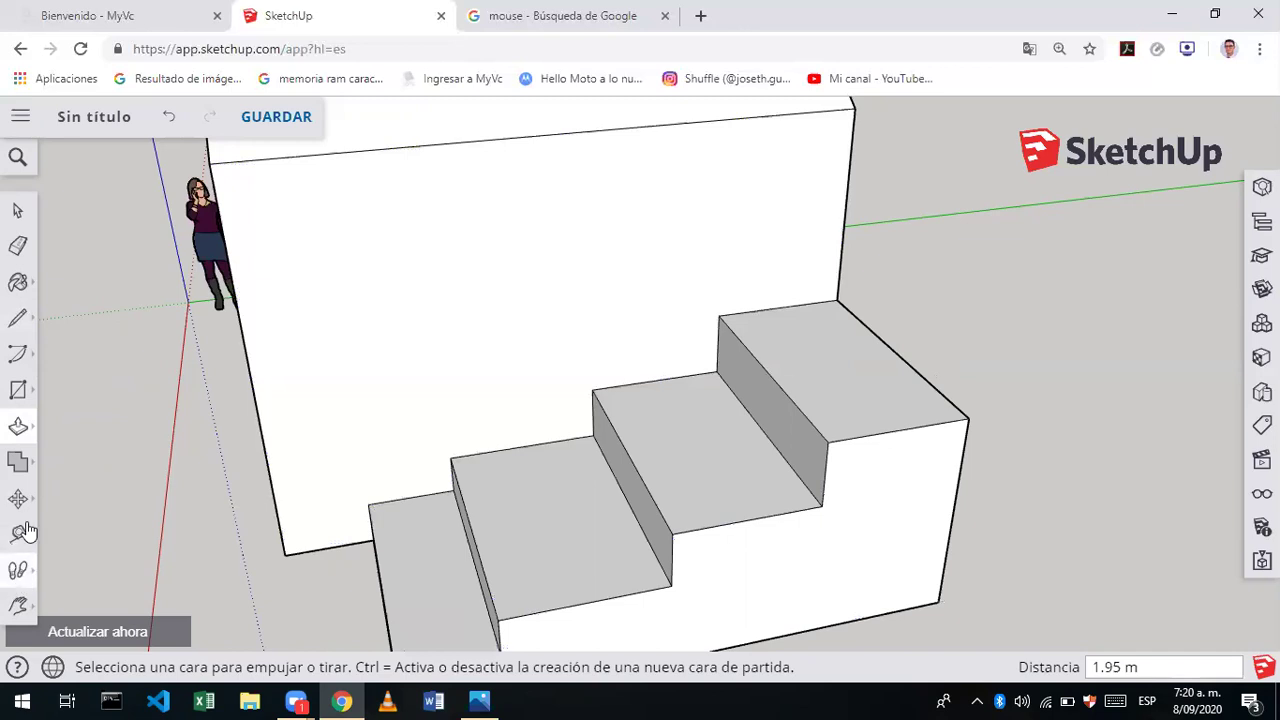
{"action": "left_click", "coordinate": [22, 602]}
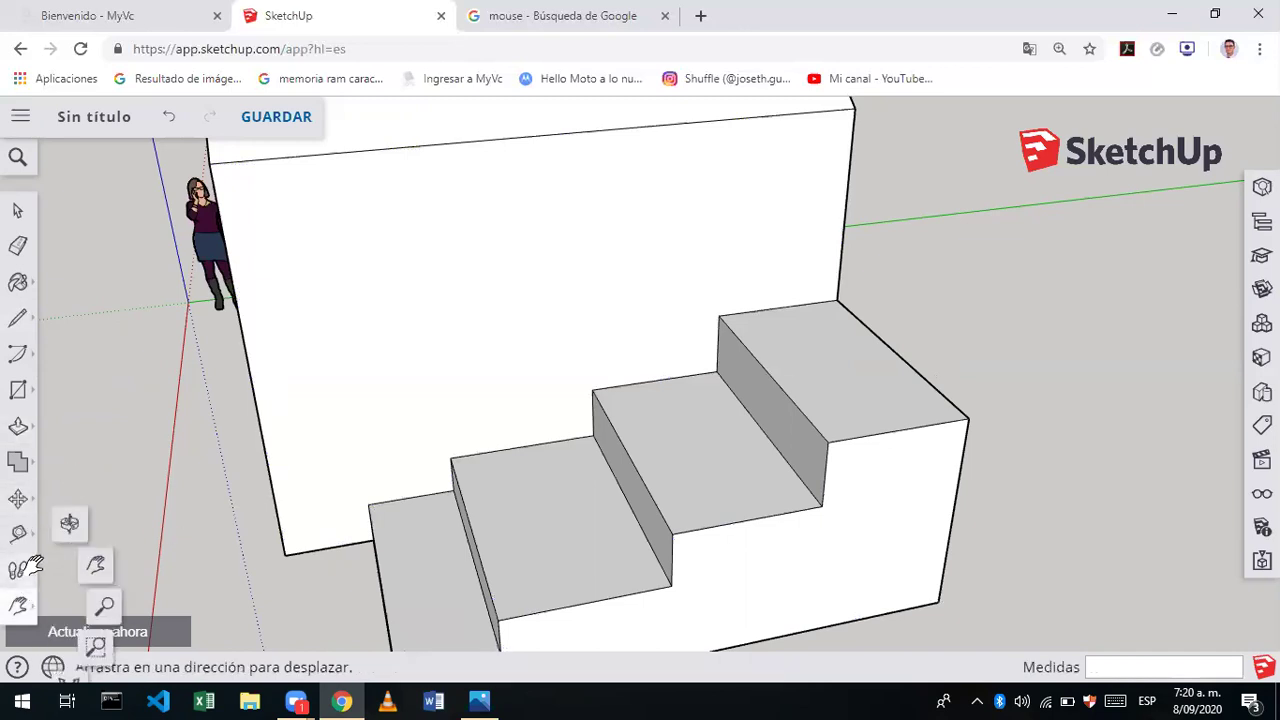
{"action": "left_click", "coordinate": [105, 604]}
{"action": "mouse_move", "coordinate": [500, 397]}
{"action": "left_mouse_down"}
{"action": "mouse_move", "coordinate": [508, 626]}
{"action": "mouse_move", "coordinate": [519, 634]}
{"action": "left_mouse_up"}
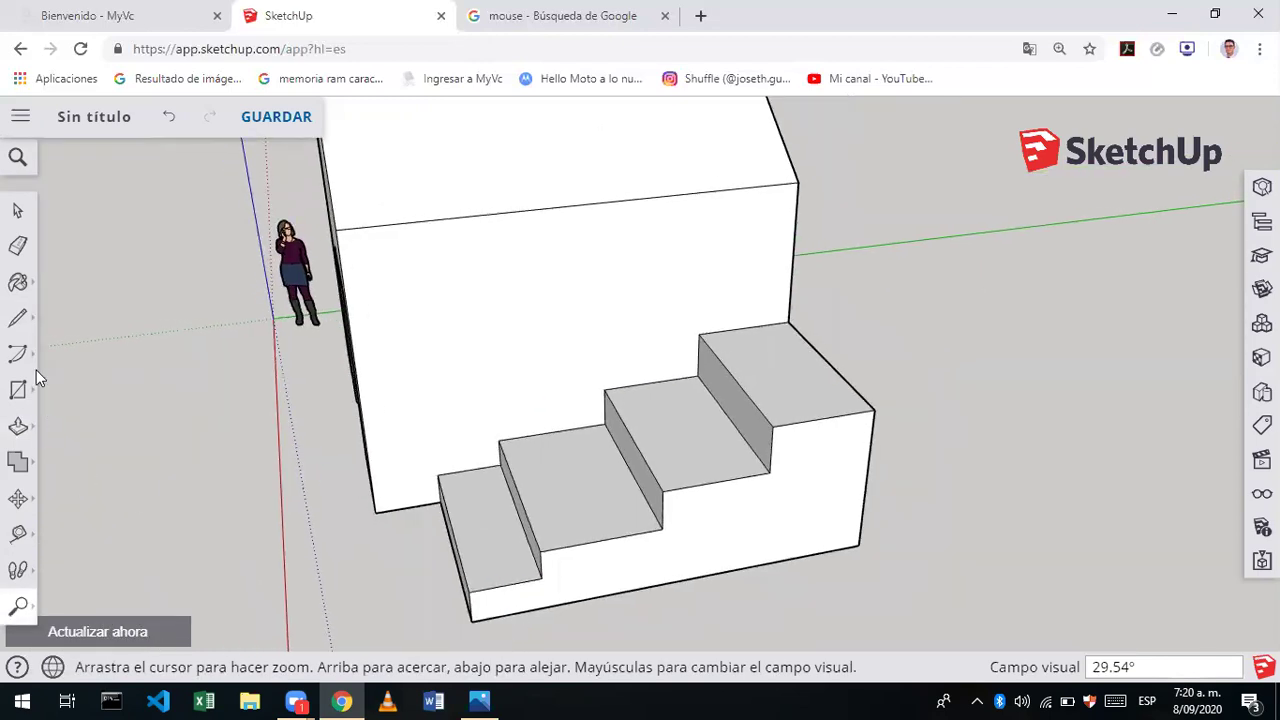
- Draw a circle of roughly 0.16–0.23 m radius on each of the four treads
{"action": "left_click", "coordinate": [18, 396]}
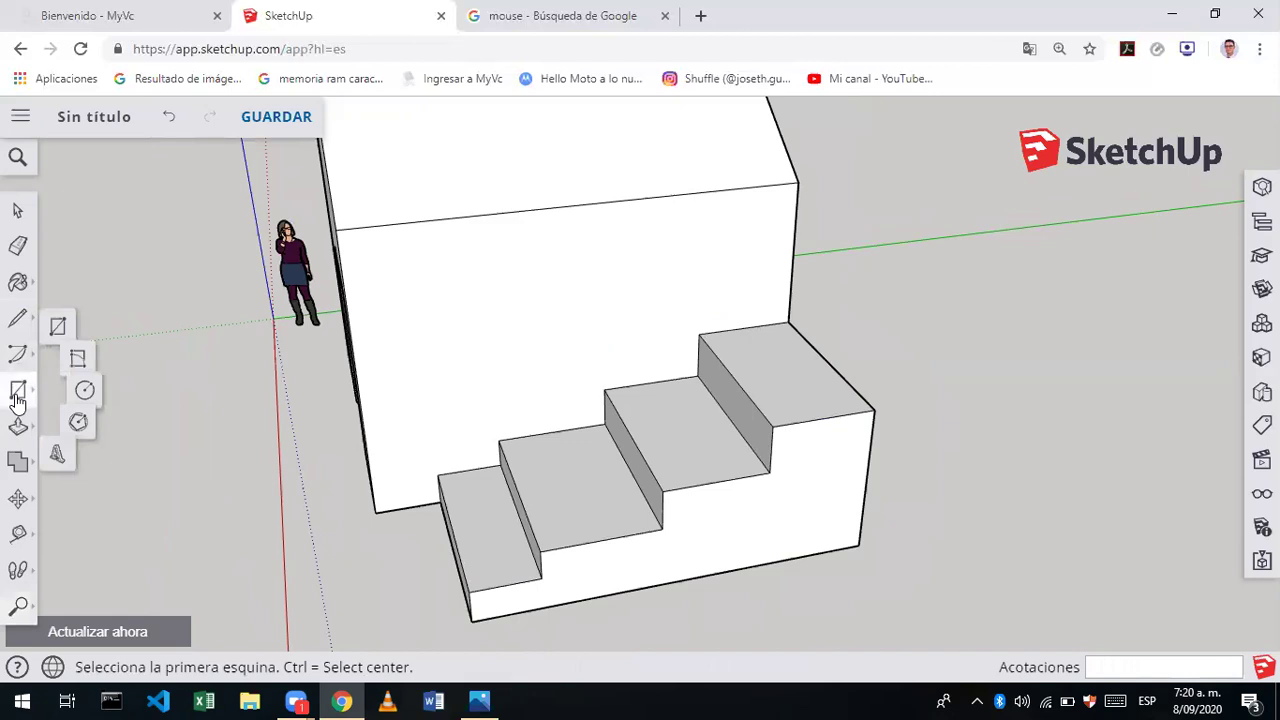
{"action": "left_click", "coordinate": [103, 393]}
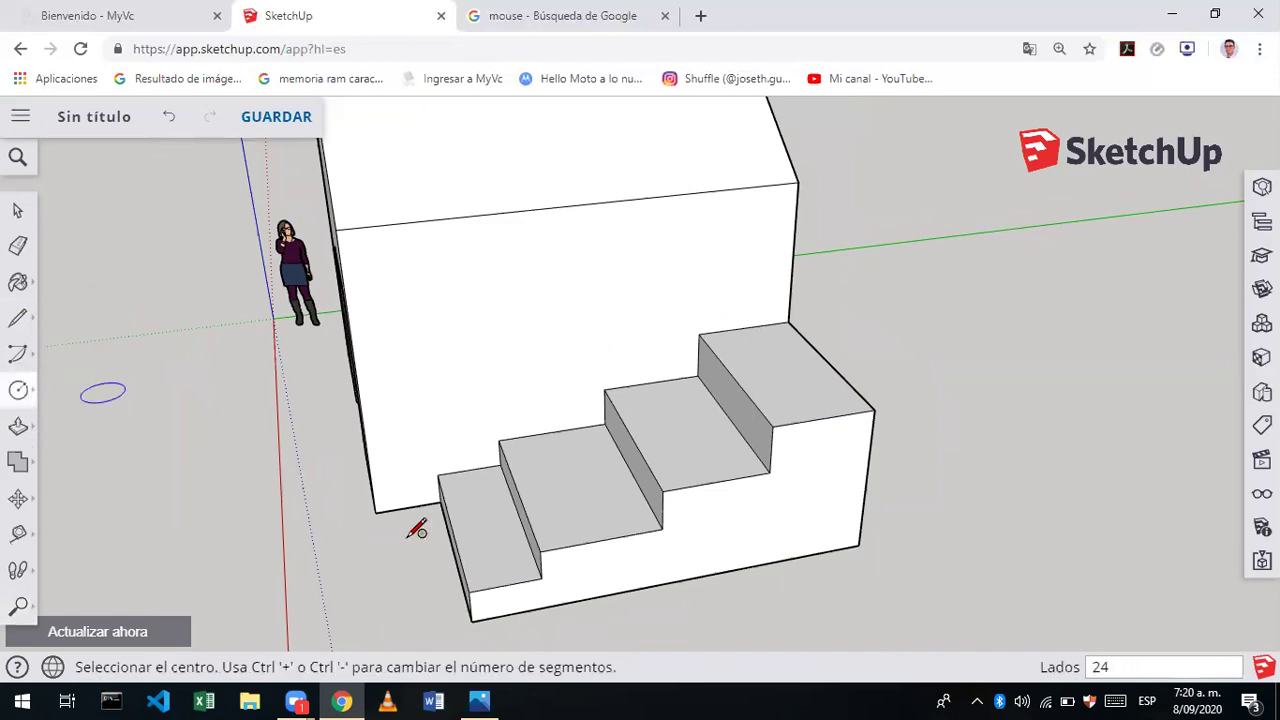
{"action": "left_click", "coordinate": [499, 569]}
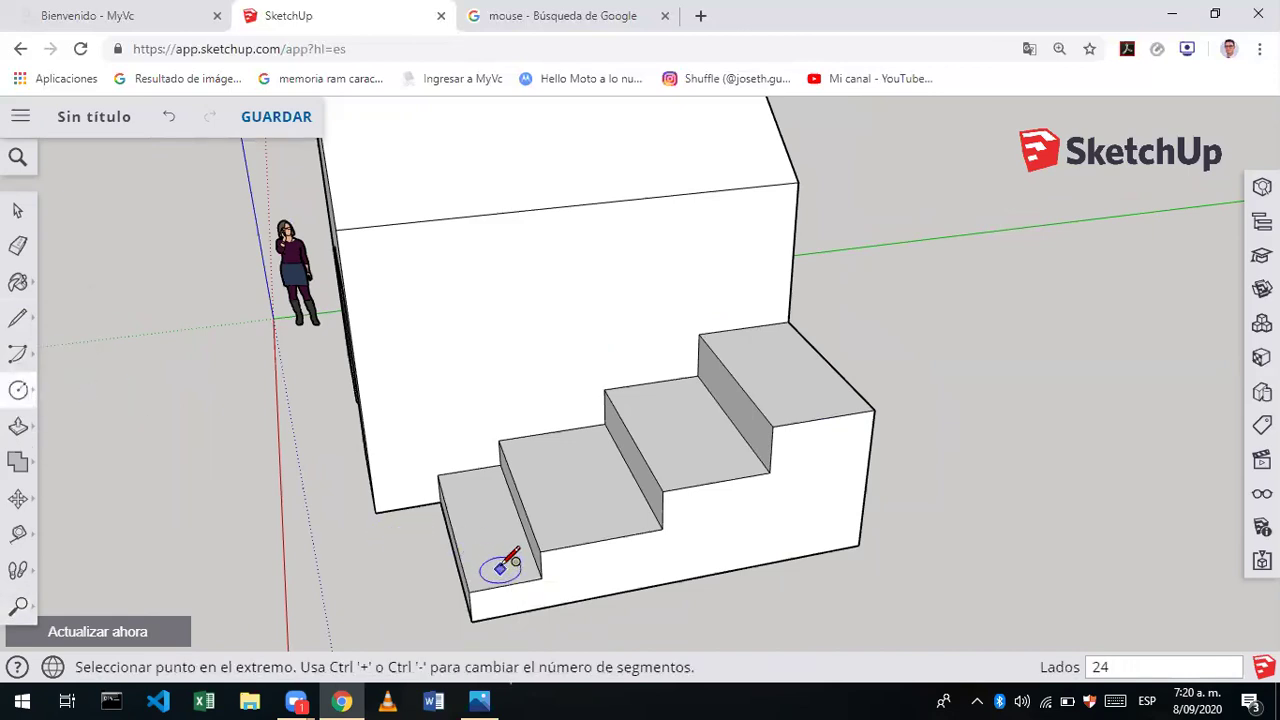
{"action": "left_click", "coordinate": [506, 561]}
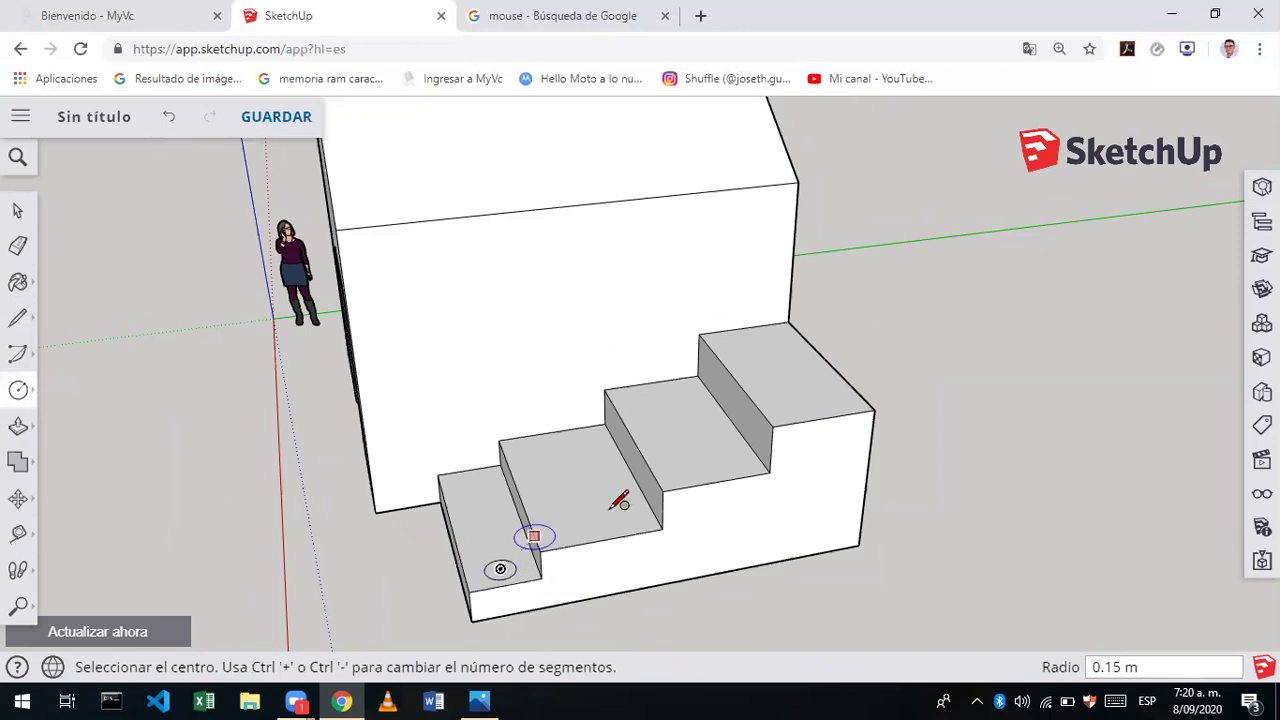
{"action": "left_click", "coordinate": [594, 525]}
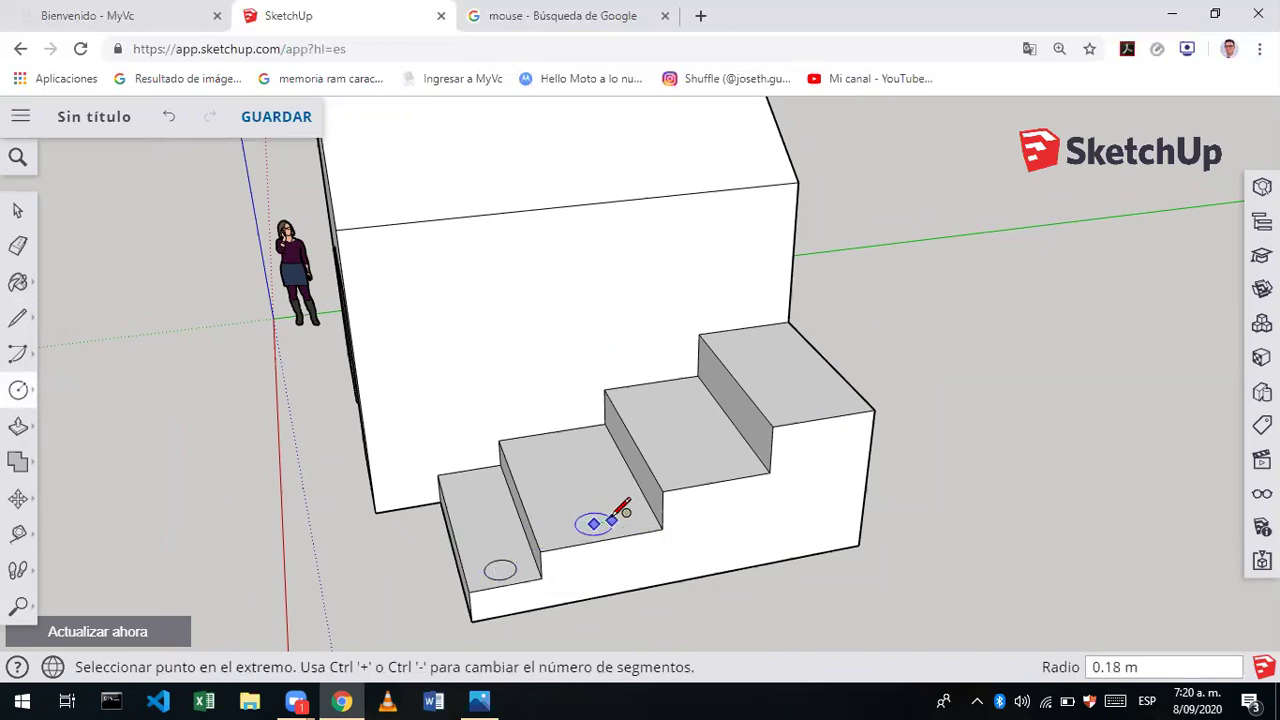
{"action": "left_click", "coordinate": [612, 512]}
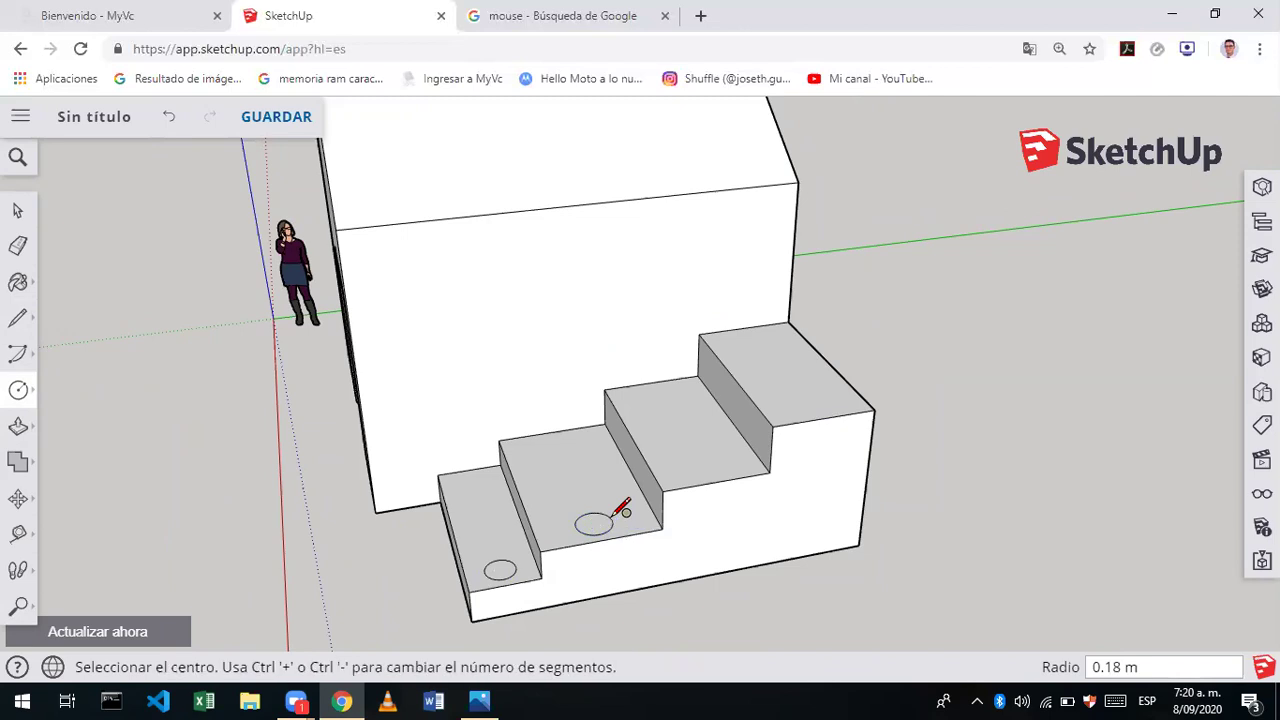
{"action": "left_click", "coordinate": [709, 465]}
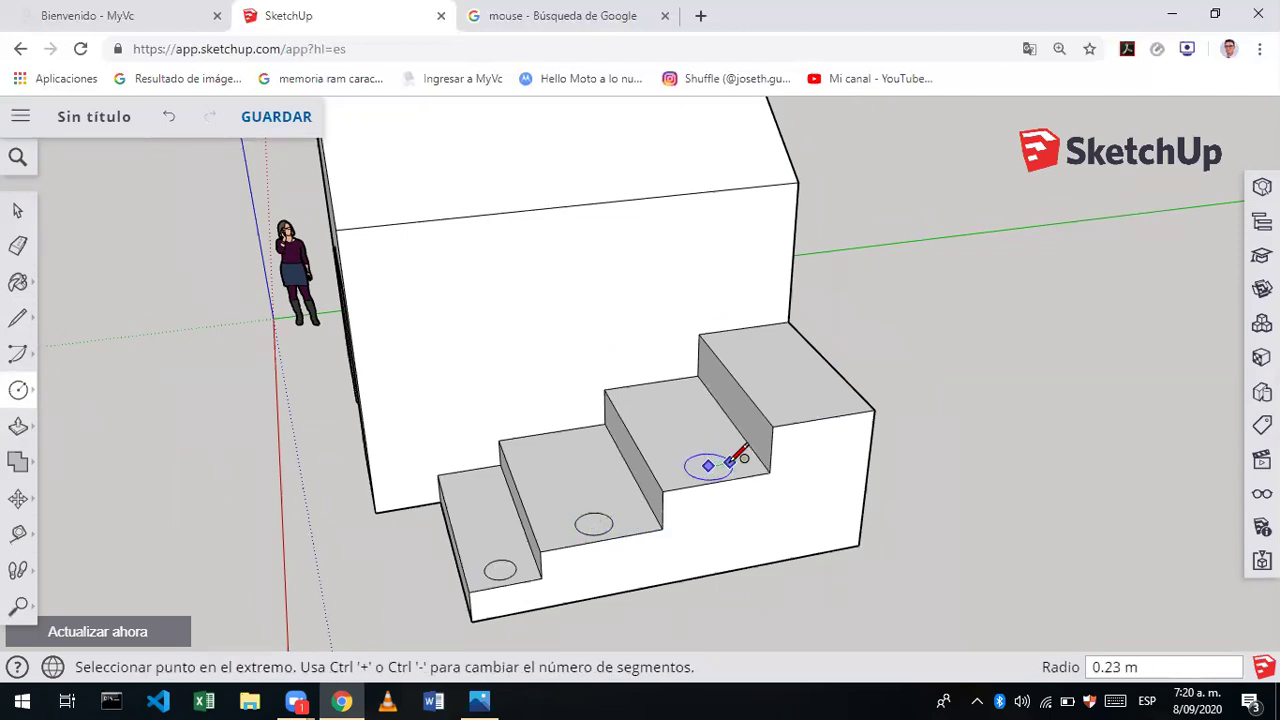
{"action": "left_click", "coordinate": [736, 457]}
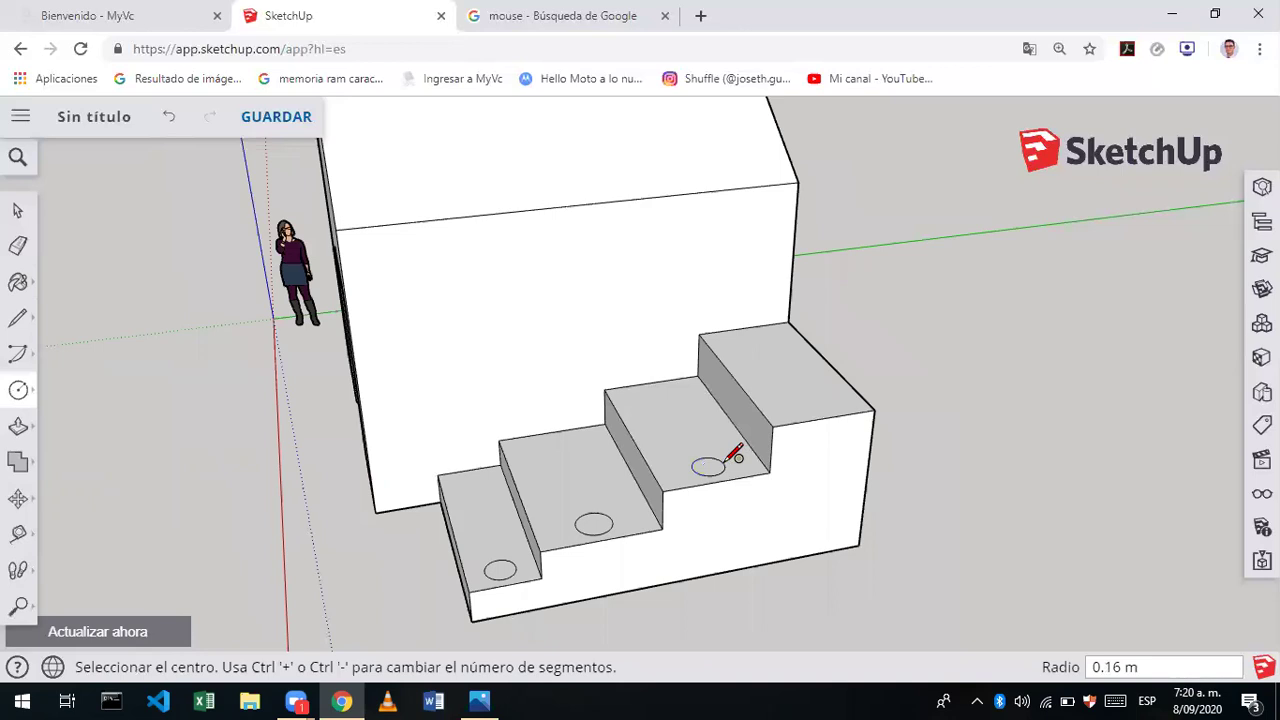
{"action": "left_click", "coordinate": [809, 402]}
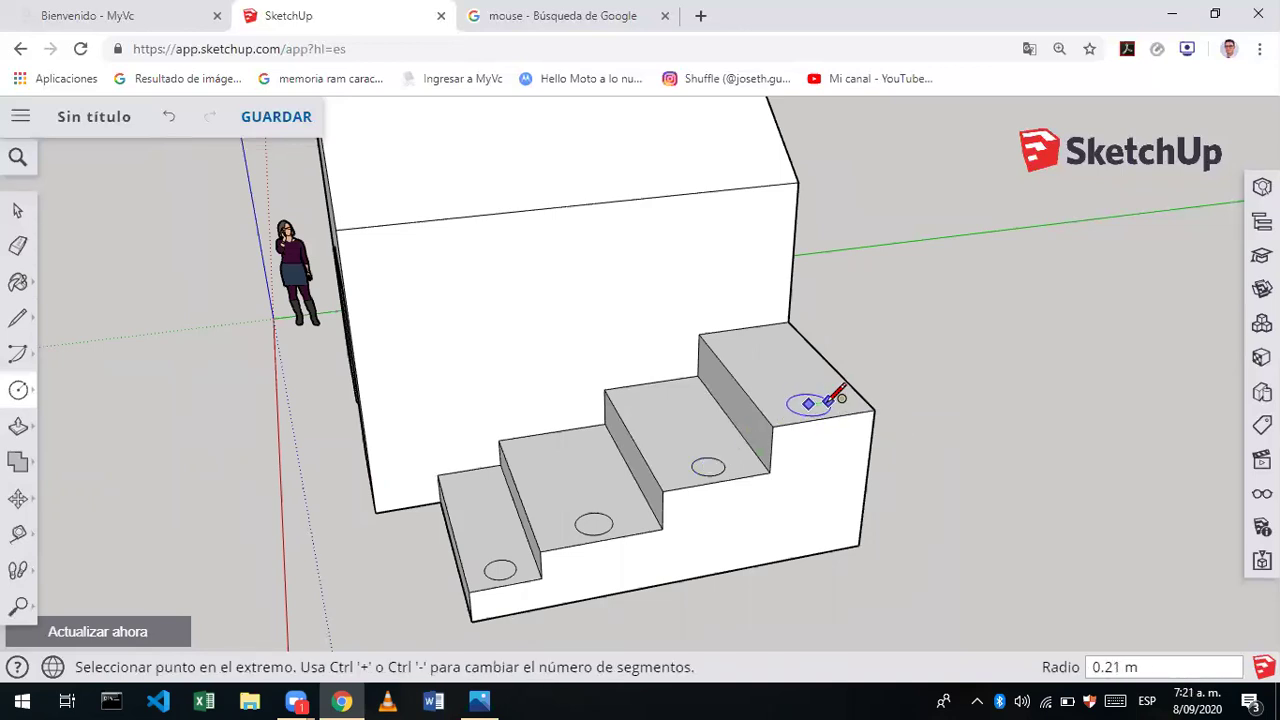
{"action": "left_click", "coordinate": [829, 399]}
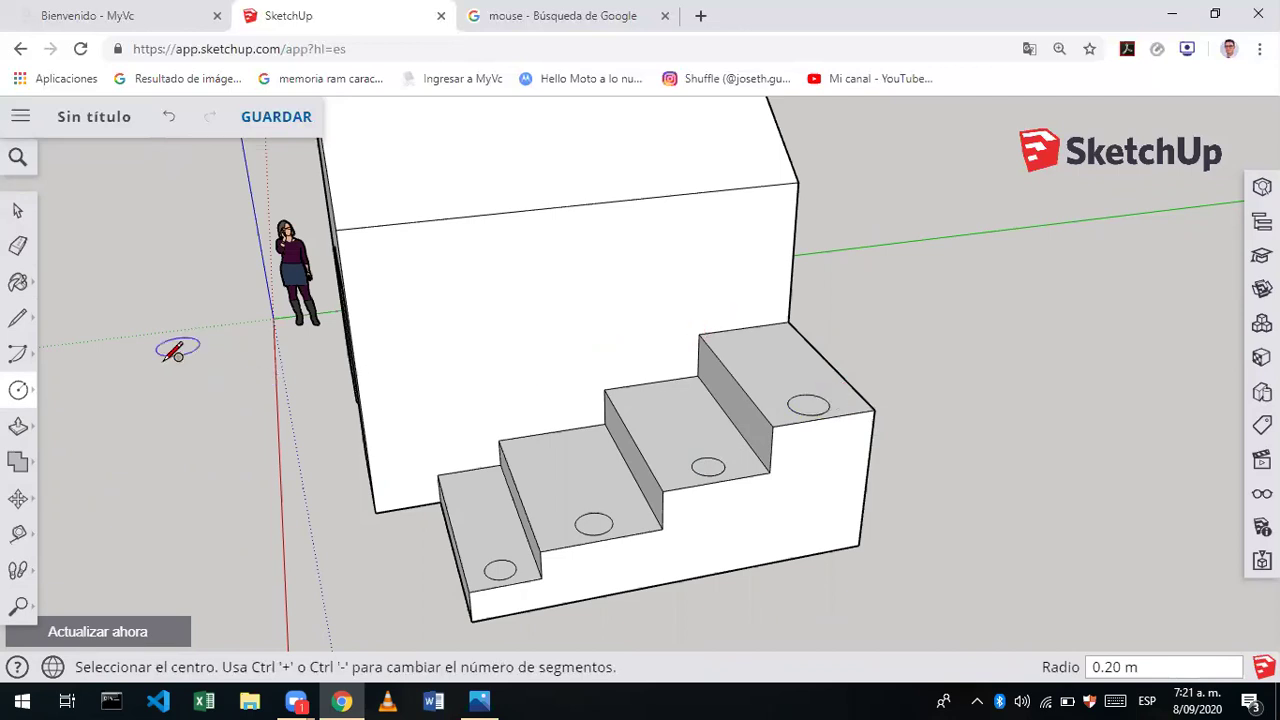
{"action": "left_click", "coordinate": [18, 426]}
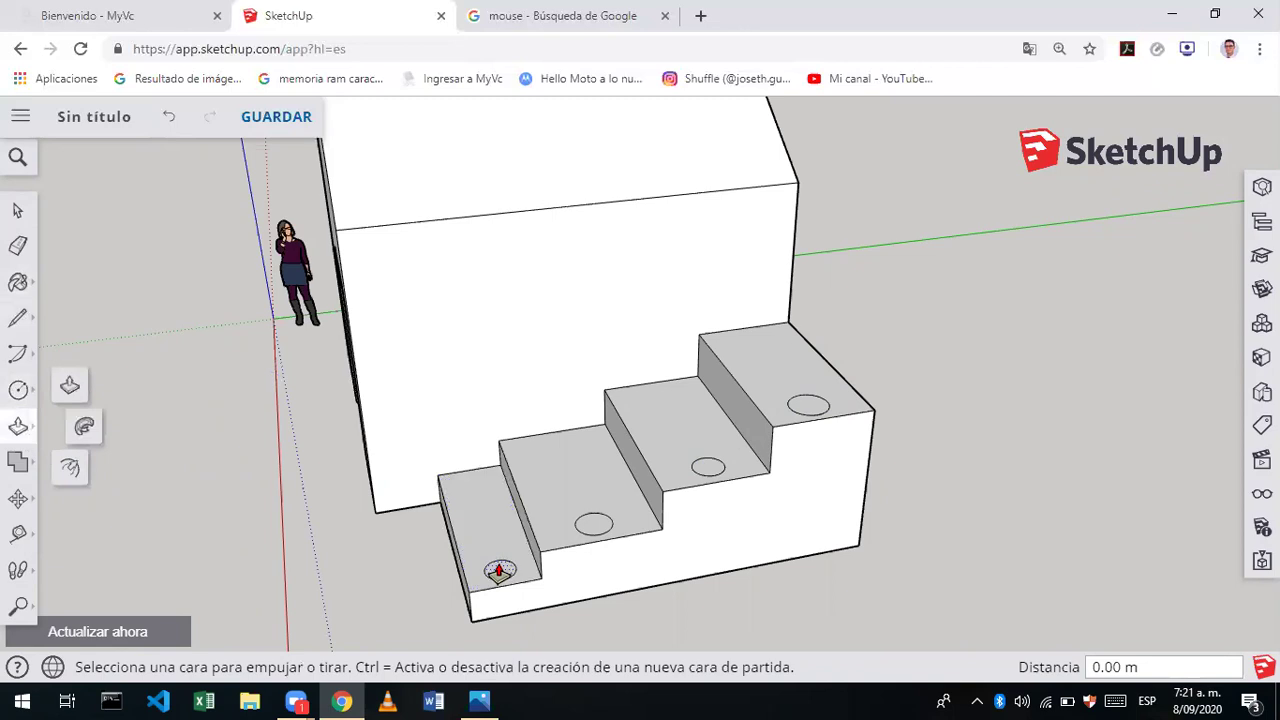
- Pull each tread circle up into a post, about 1.67, 1.70 and 1.52 m tall
{"action": "left_click", "coordinate": [500, 567]}
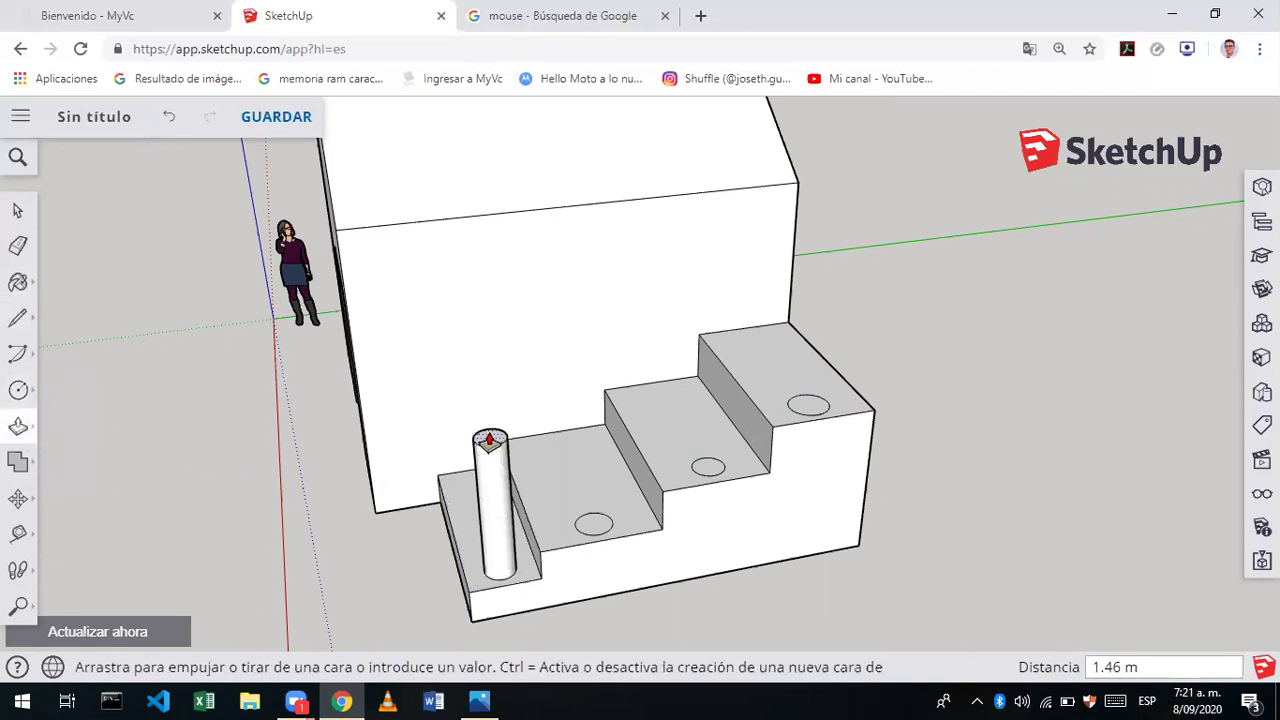
{"action": "left_click", "coordinate": [489, 418]}
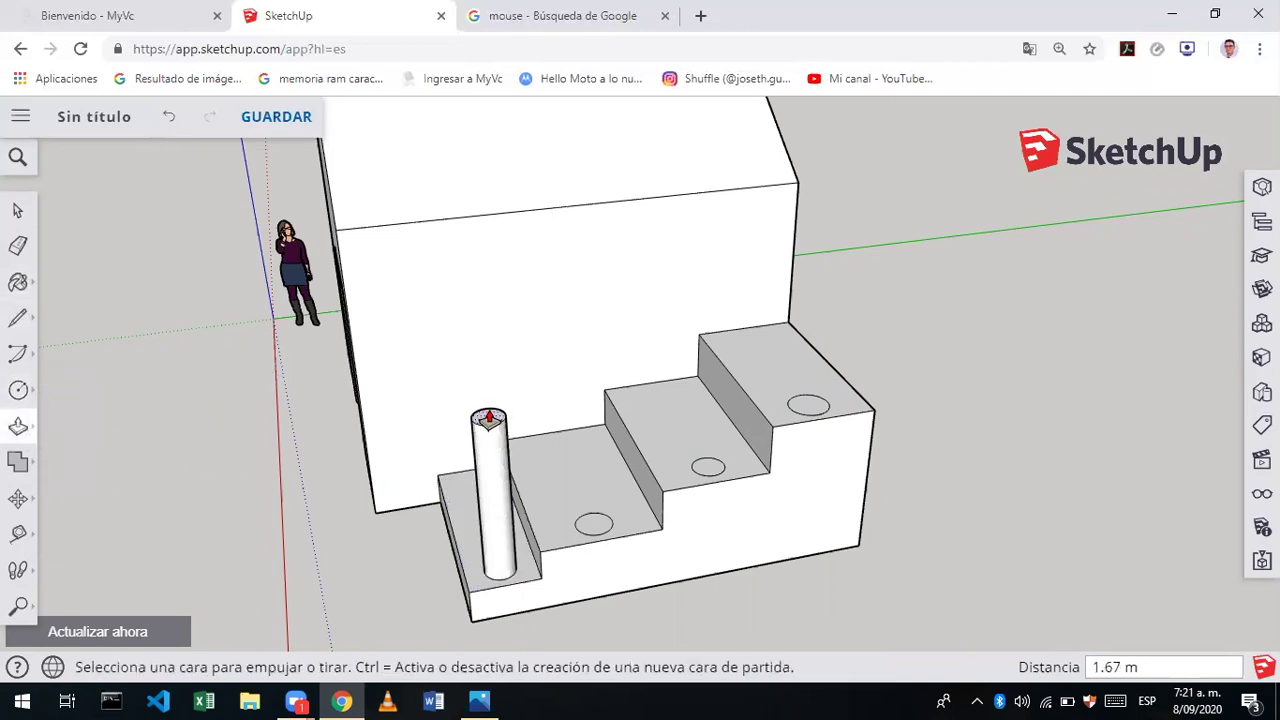
{"action": "left_click", "coordinate": [593, 523]}
{"action": "left_click", "coordinate": [580, 364]}
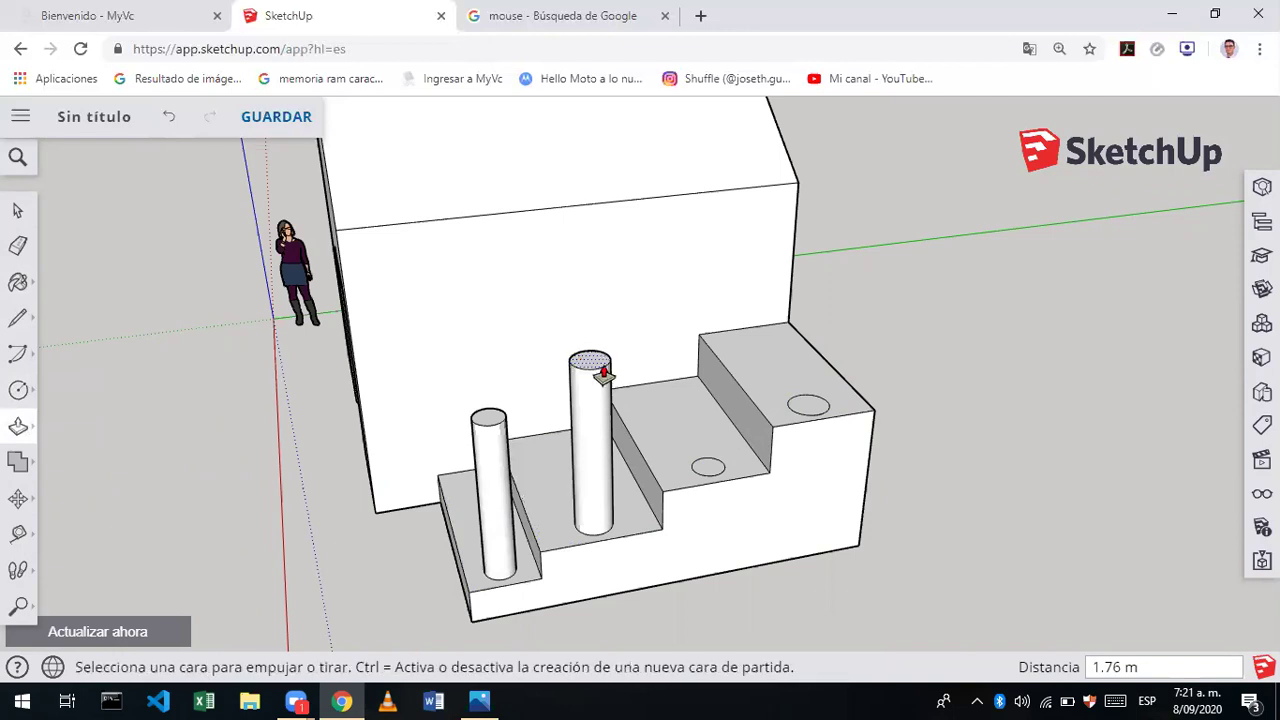
{"action": "left_click", "coordinate": [705, 466]}
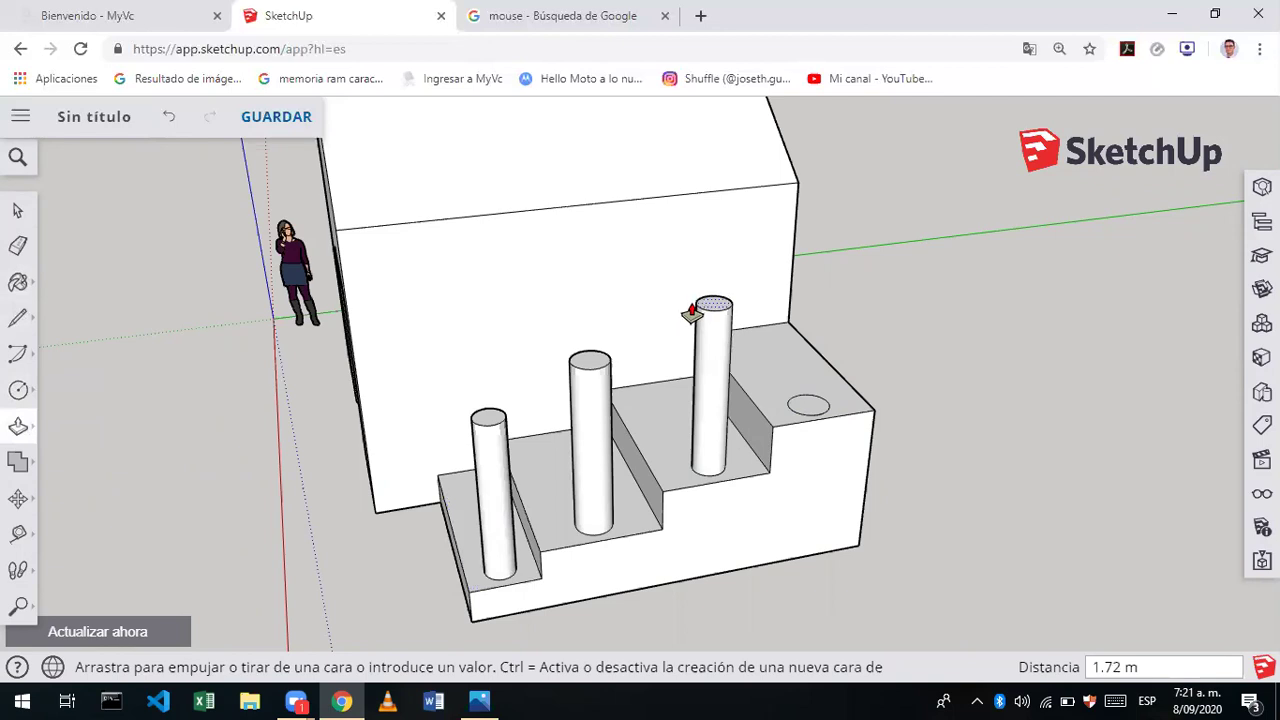
{"action": "left_click", "coordinate": [690, 300]}
{"action": "left_click", "coordinate": [808, 405]}
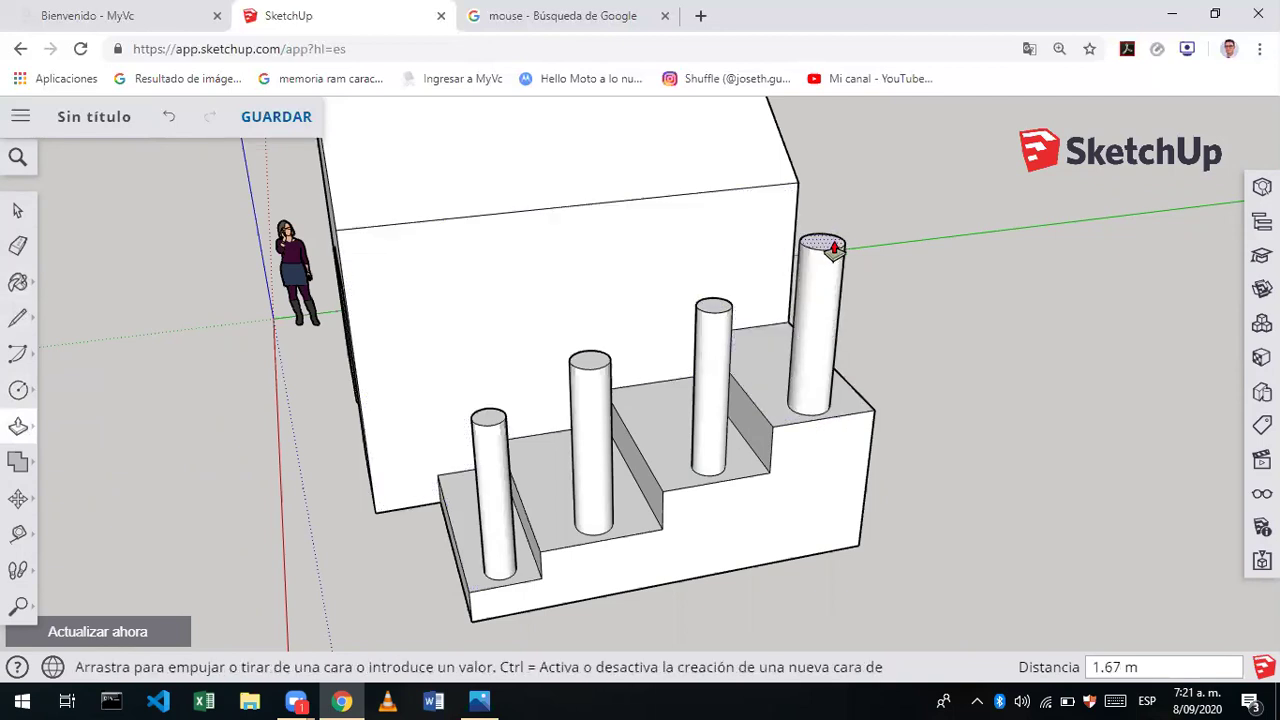
{"action": "left_click", "coordinate": [832, 262]}
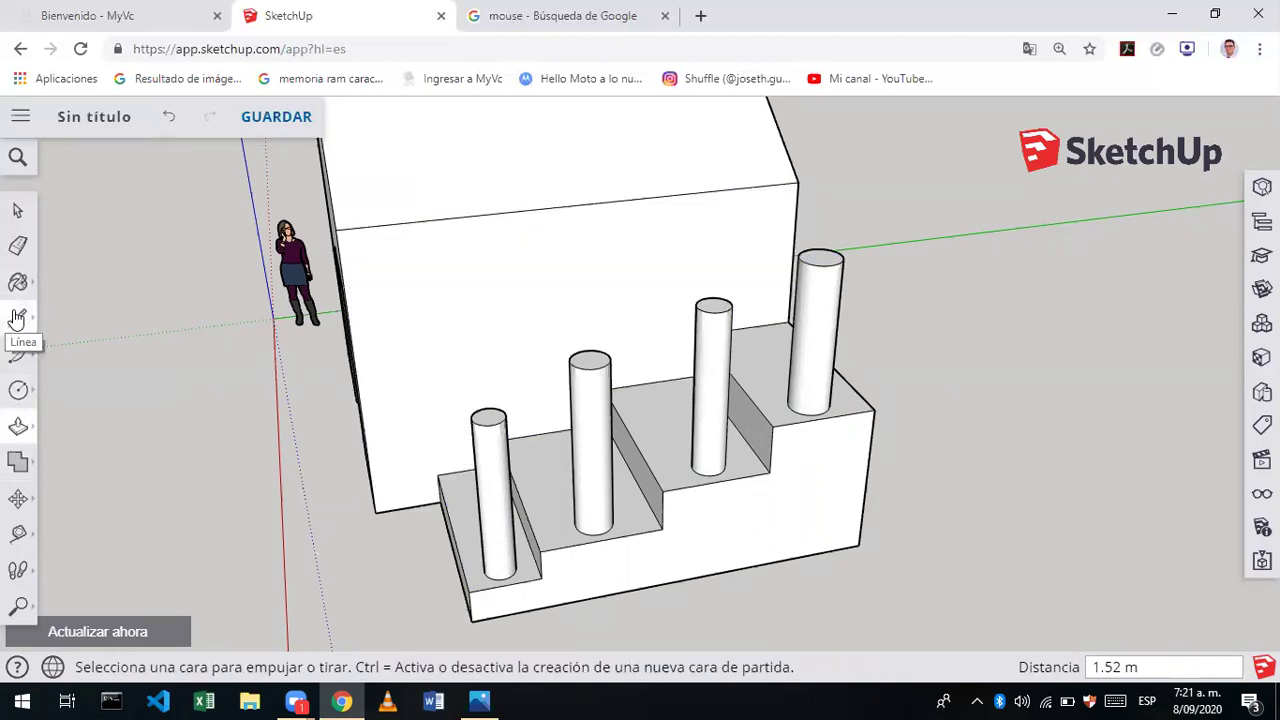
{"action": "left_click", "coordinate": [18, 324]}
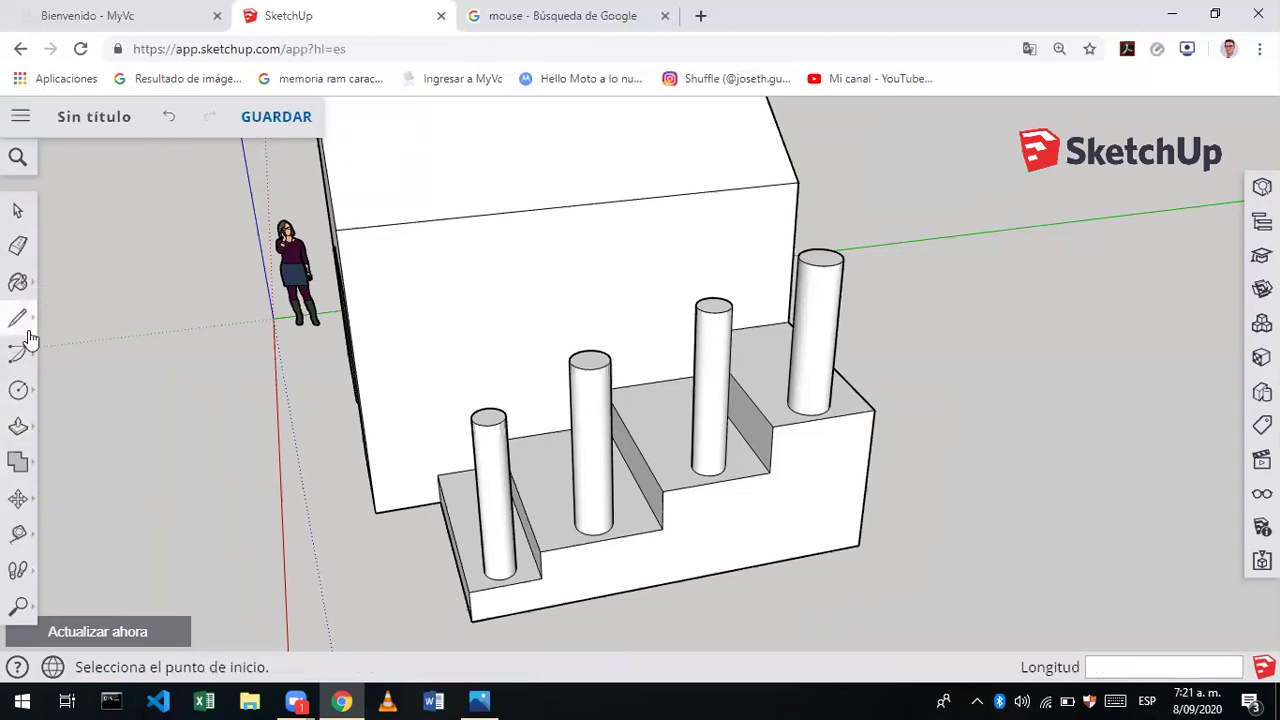
{"action": "left_click", "coordinate": [18, 605]}
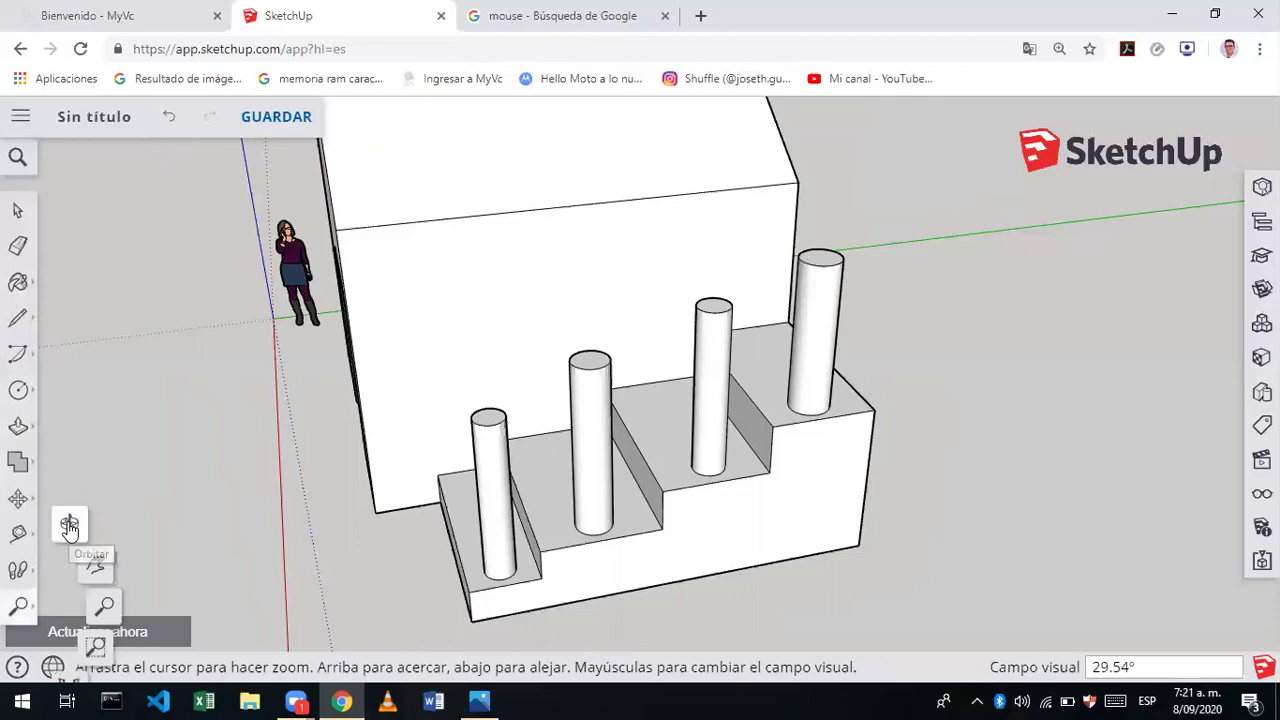
{"action": "left_click", "coordinate": [69, 527]}
{"action": "mouse_move", "coordinate": [326, 443]}
{"action": "left_mouse_down"}
{"action": "mouse_move", "coordinate": [825, 601]}
{"action": "mouse_move", "coordinate": [851, 443]}
{"action": "mouse_move", "coordinate": [568, 700]}
{"action": "left_mouse_up"}
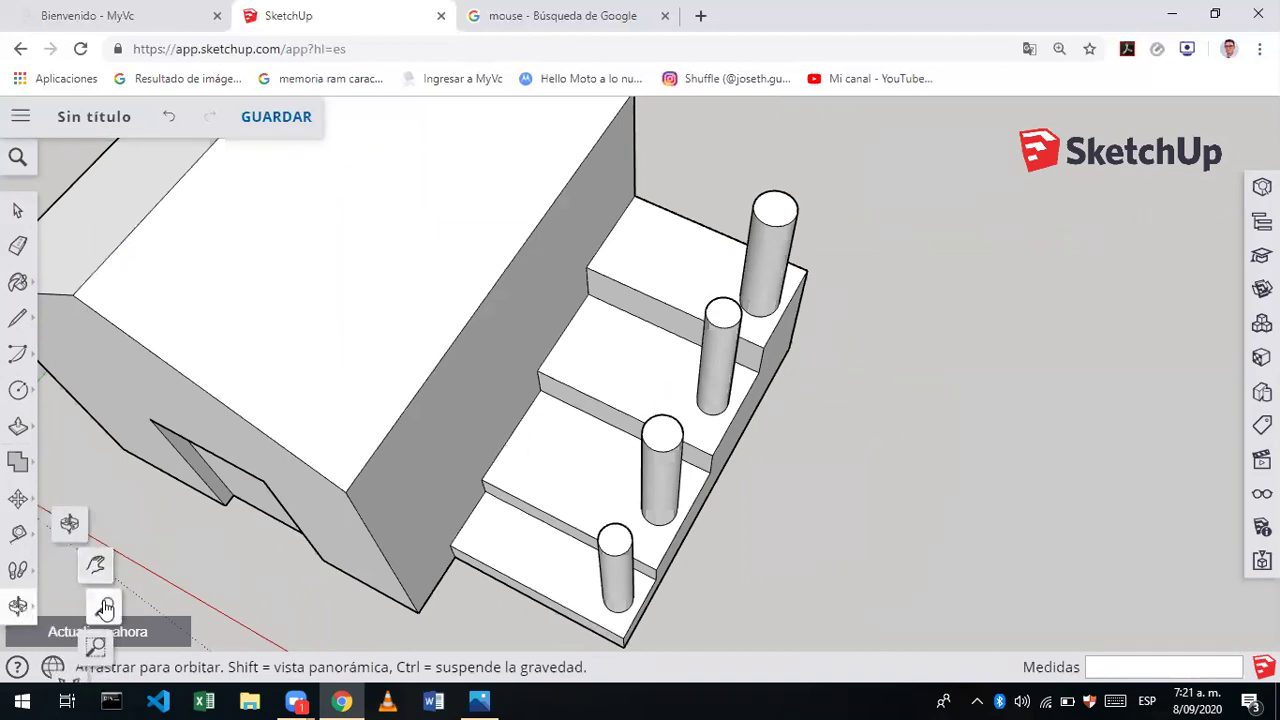
{"action": "left_click", "coordinate": [100, 607]}
{"action": "scroll", "coordinate": [365, 525], "scroll_direction": "down", "scroll_amount": 2}
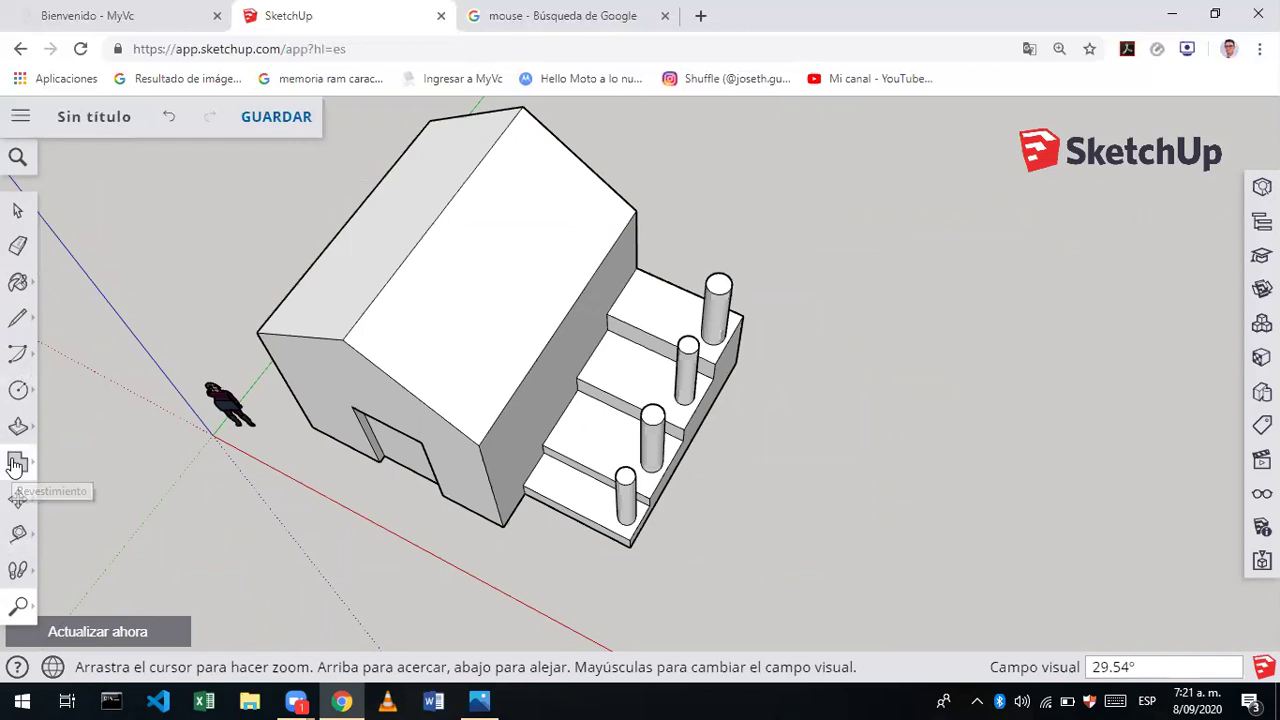
{"action": "left_click", "coordinate": [17, 461]}
{"action": "left_click", "coordinate": [20, 391]}
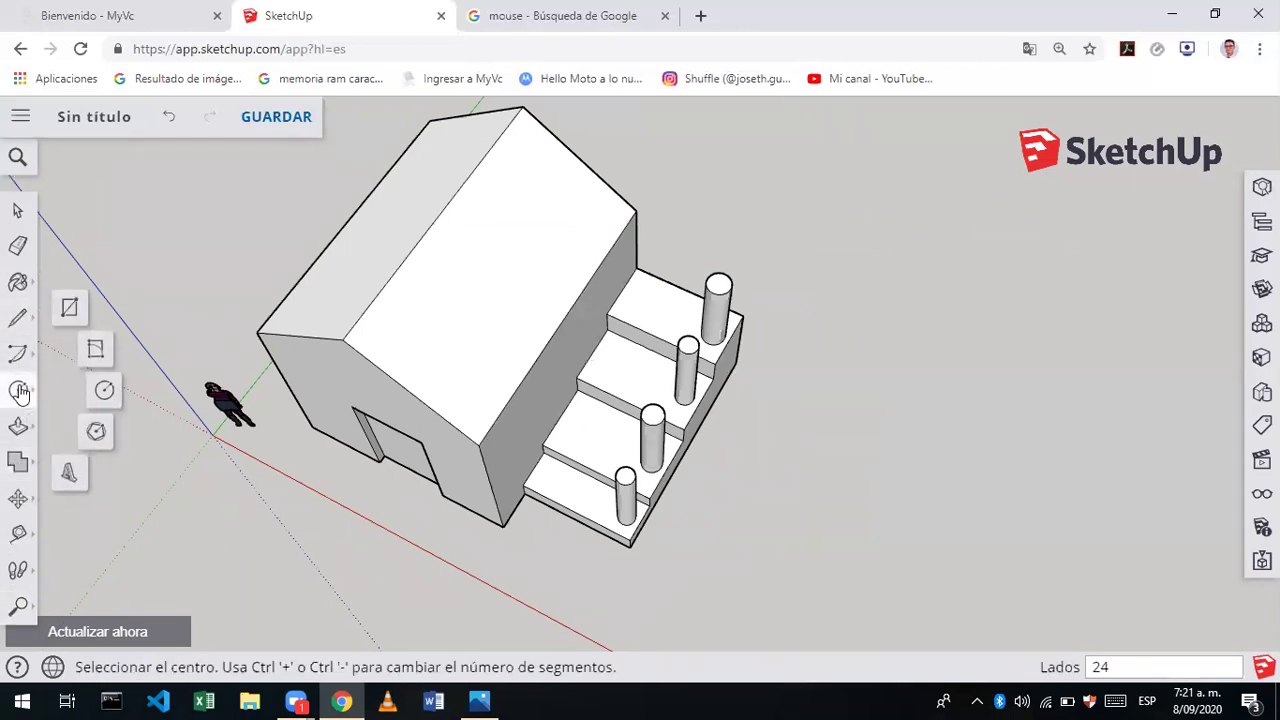
{"action": "left_click", "coordinate": [70, 311]}
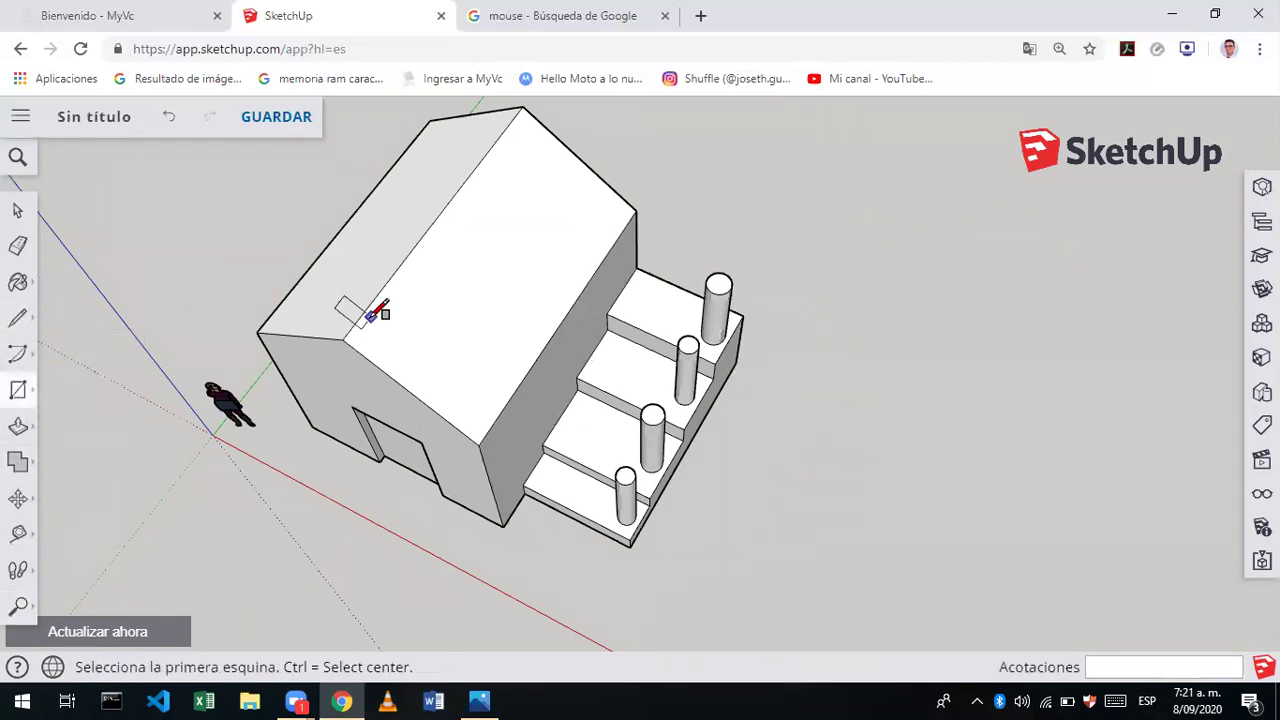
{"action": "left_click", "coordinate": [505, 274]}
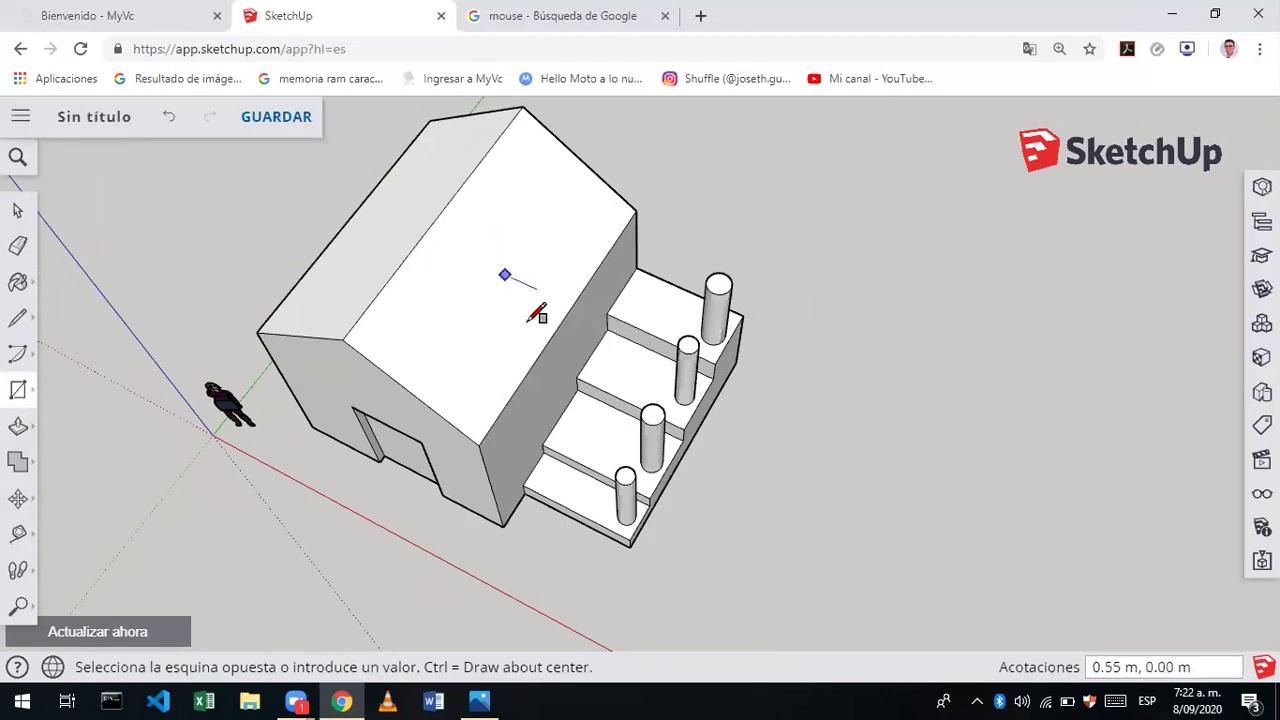
{"action": "key", "text": "ctrl+z"}
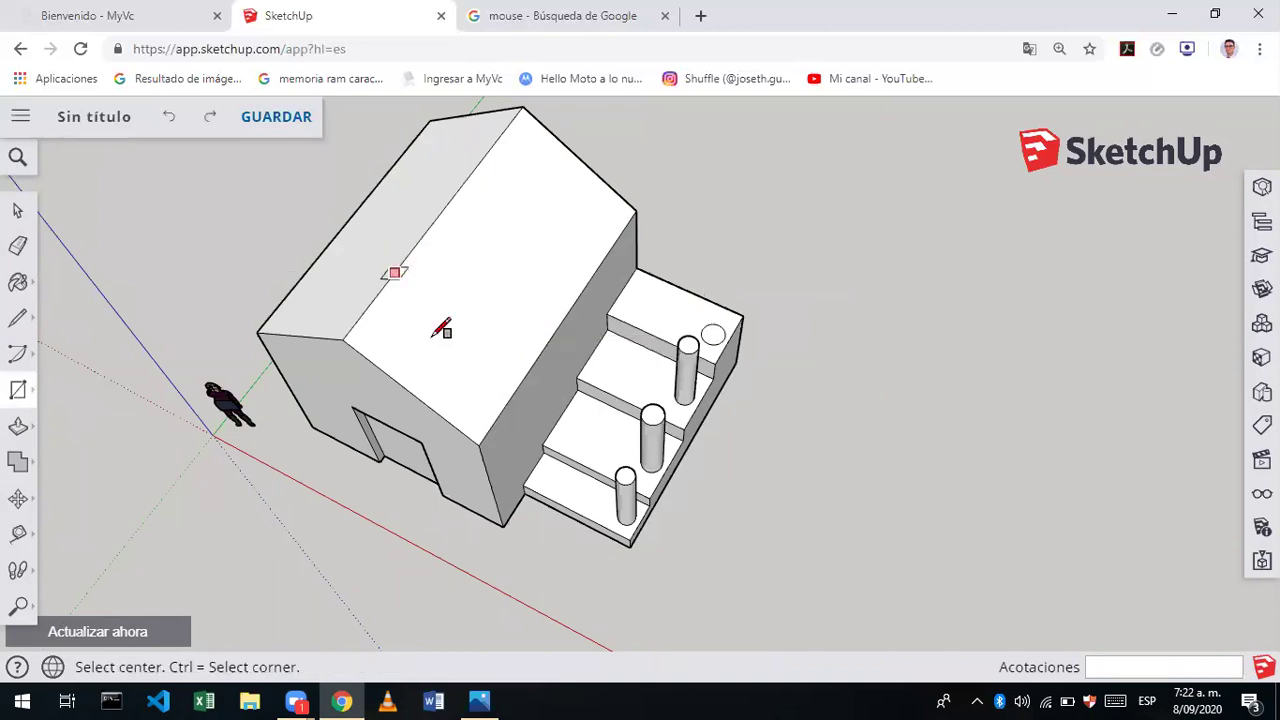
{"action": "key", "text": "ctrl+y"}
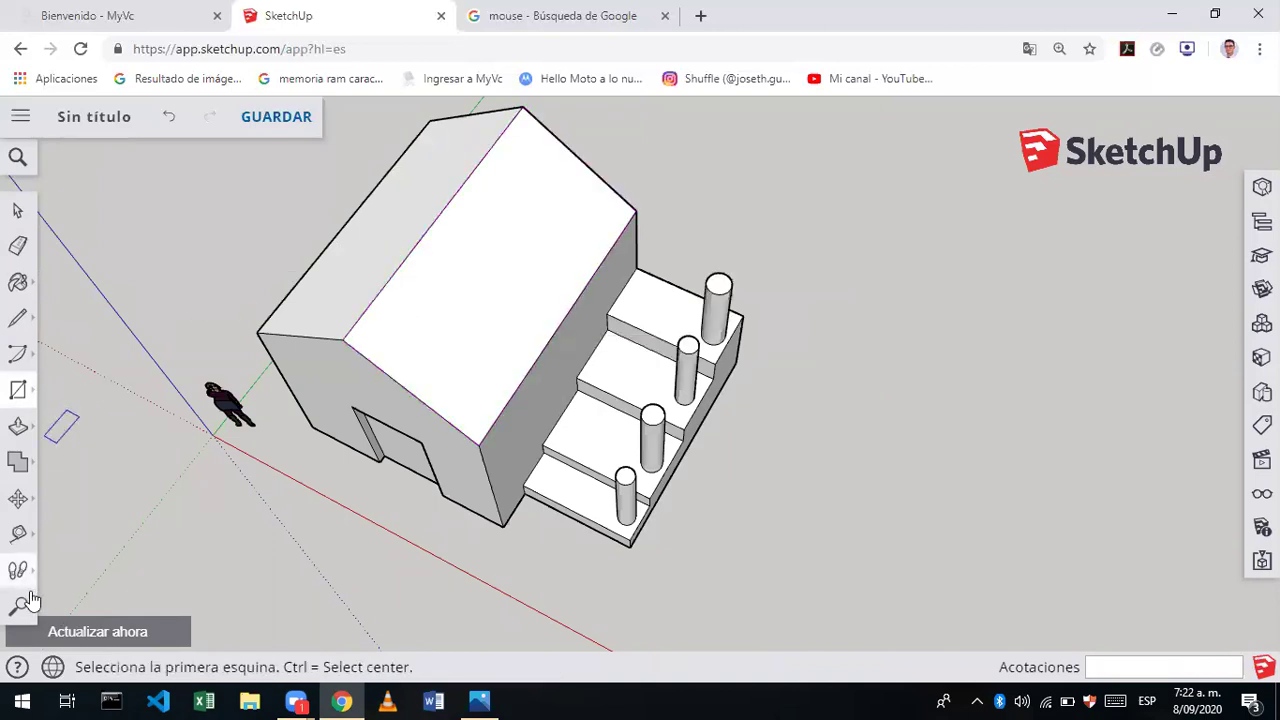
{"action": "left_click", "coordinate": [21, 614]}
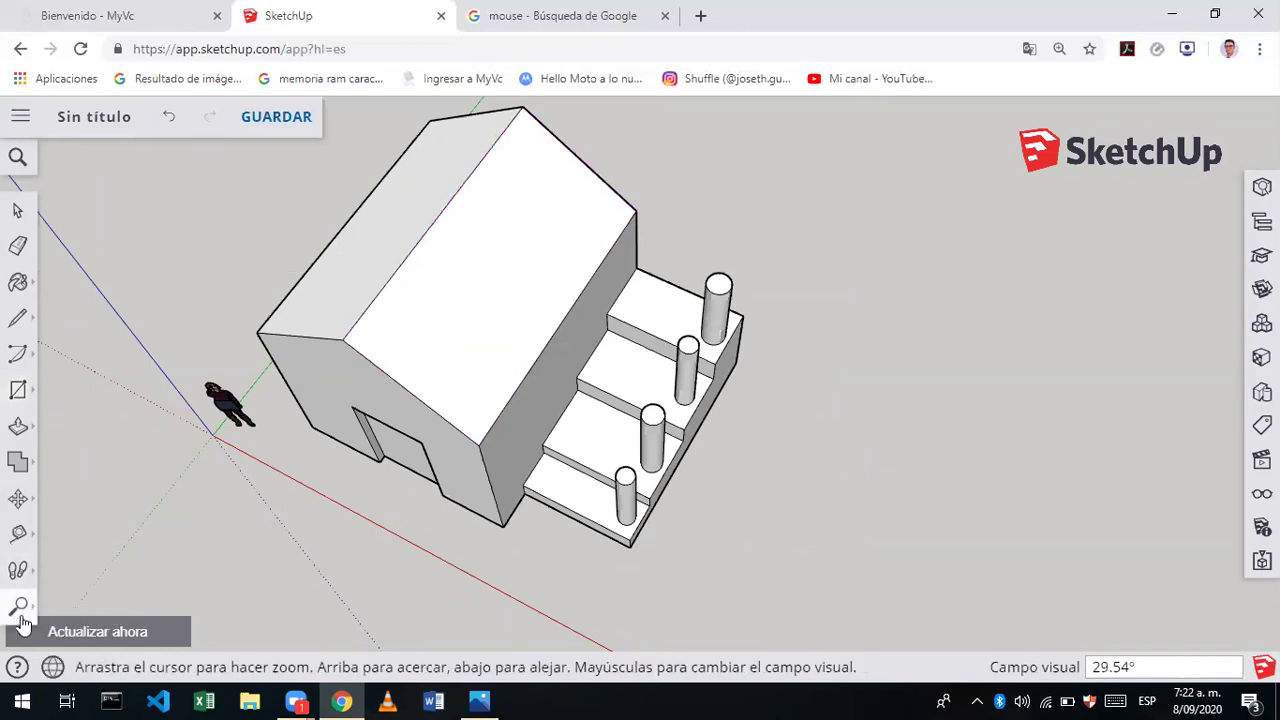
{"action": "left_click", "coordinate": [16, 610]}
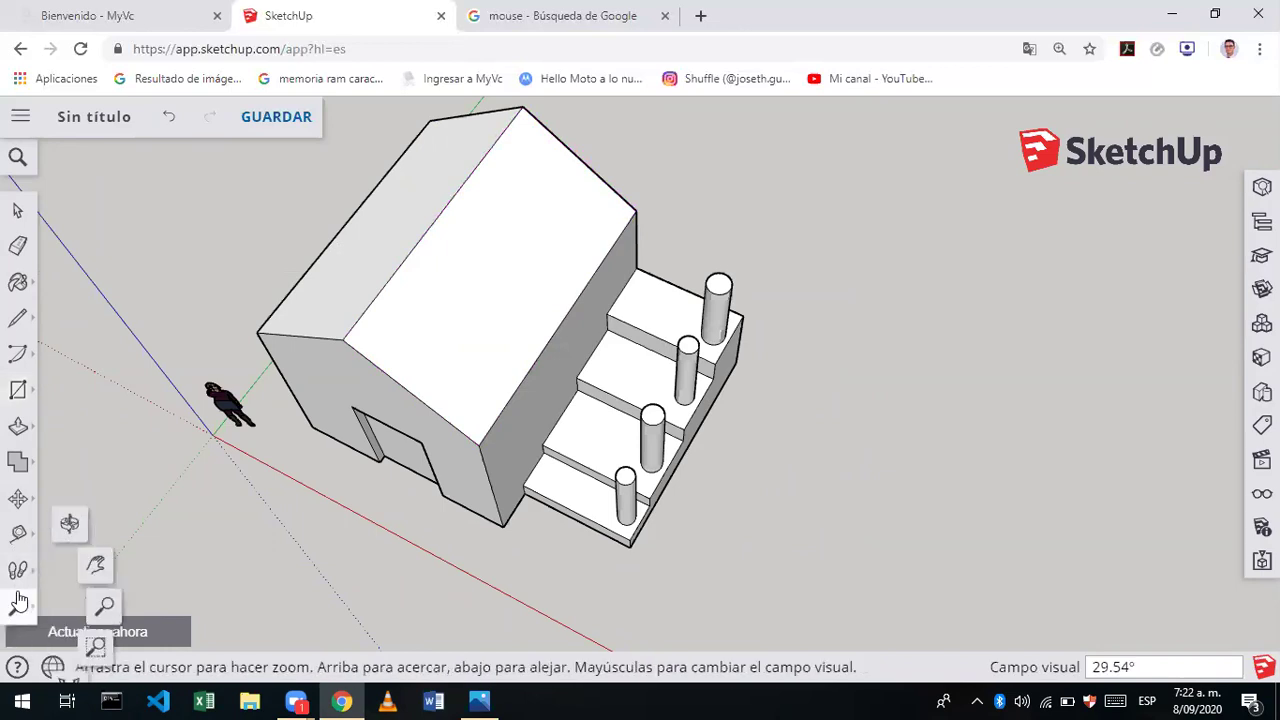
{"action": "left_click", "coordinate": [68, 525]}
- Orbit, zoom and pan until the roof slope above the staircase fills the view
{"action": "mouse_move", "coordinate": [591, 343]}
{"action": "left_mouse_down"}
{"action": "mouse_move", "coordinate": [314, 260]}
{"action": "mouse_move", "coordinate": [507, 314]}
{"action": "left_mouse_up"}
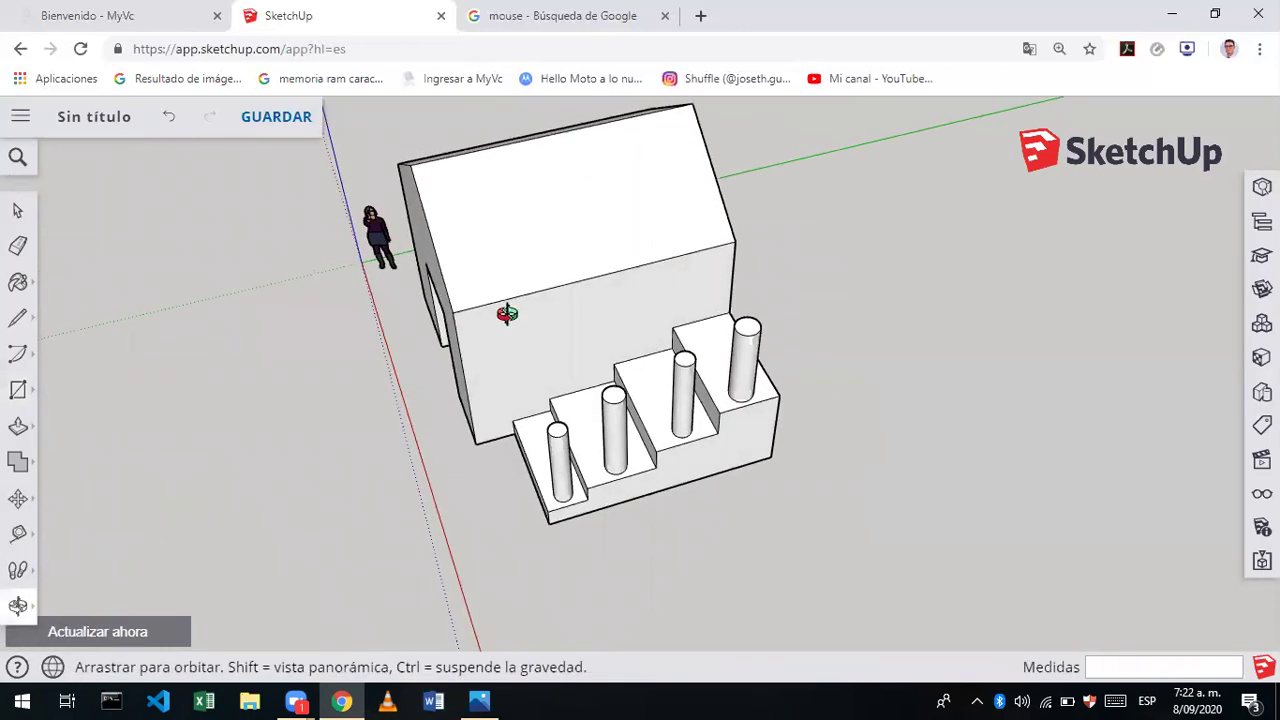
{"action": "left_click_drag", "start_coordinate": [502, 143], "coordinate": [498, 124]}
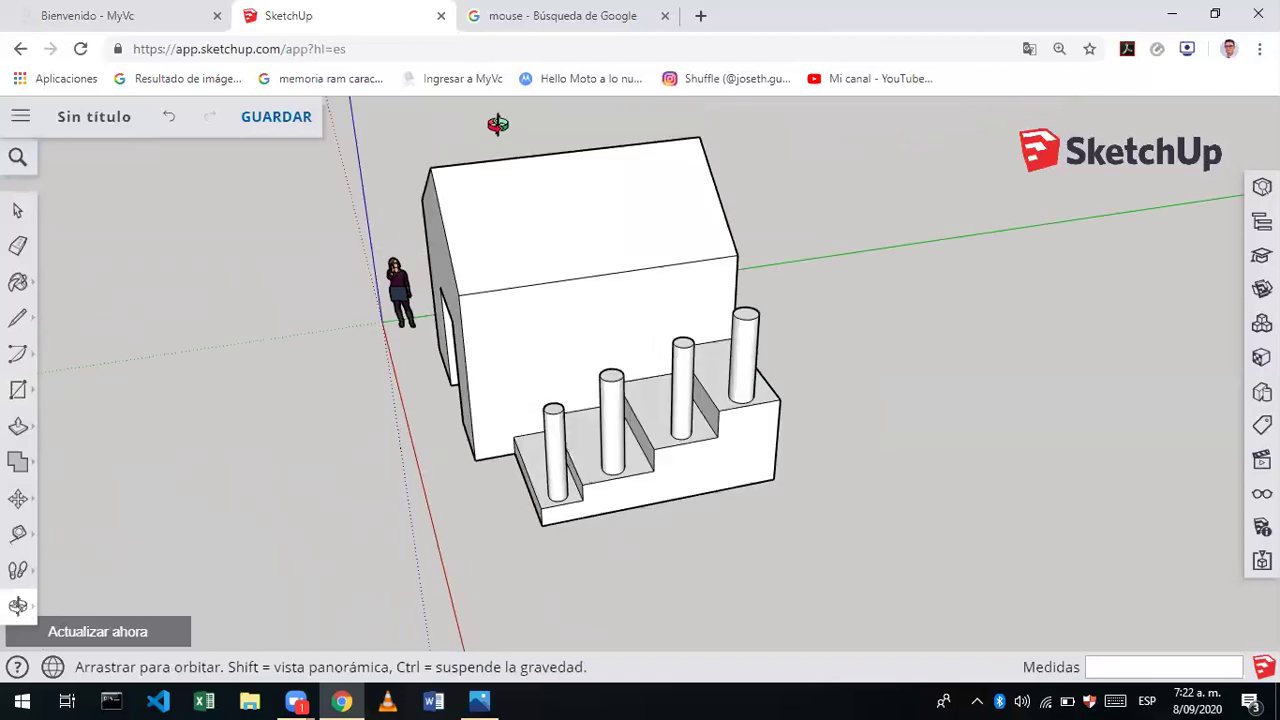
{"action": "left_click", "coordinate": [19, 608]}
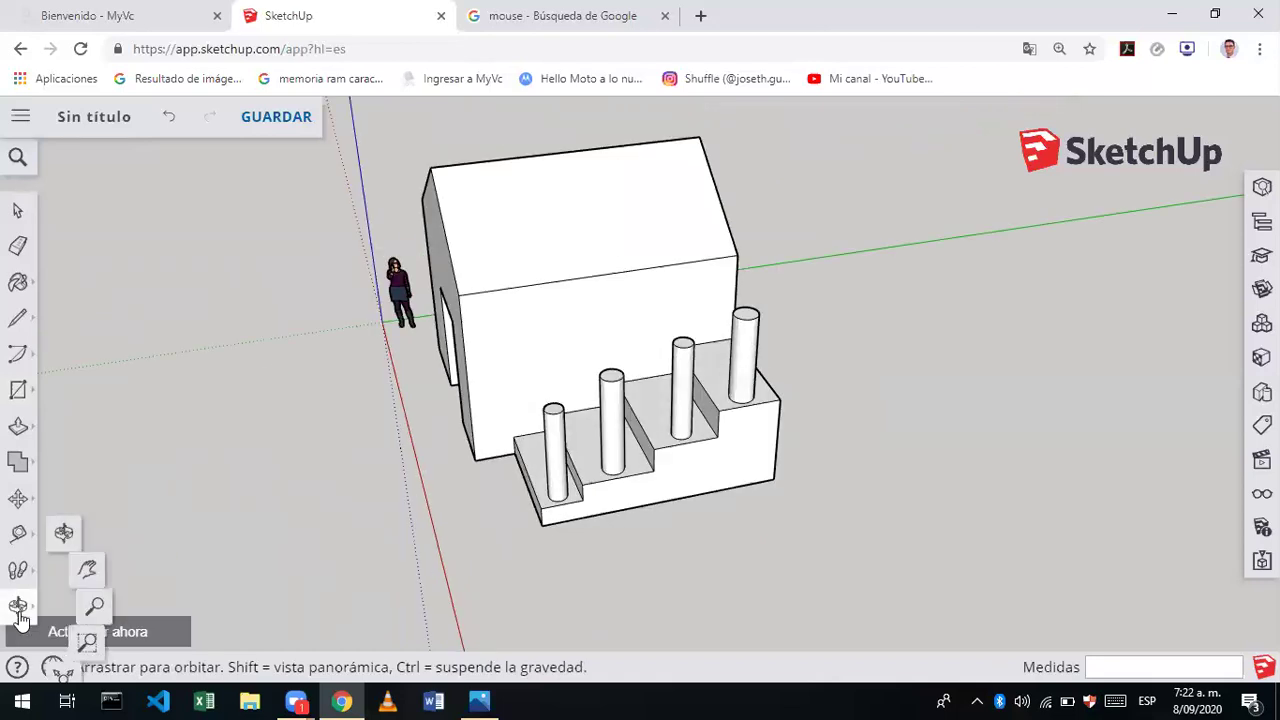
{"action": "left_click", "coordinate": [97, 607]}
{"action": "left_click_drag", "start_coordinate": [567, 310], "coordinate": [675, 72]}
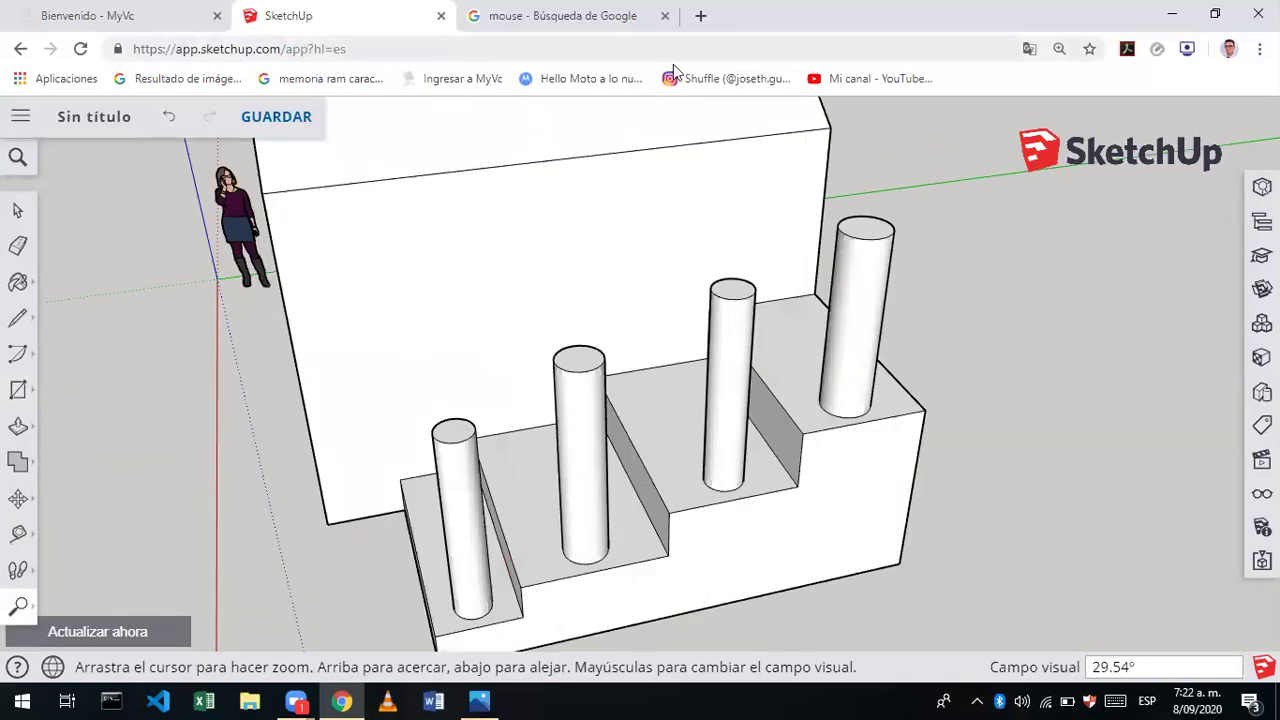
{"action": "left_click", "coordinate": [17, 608]}
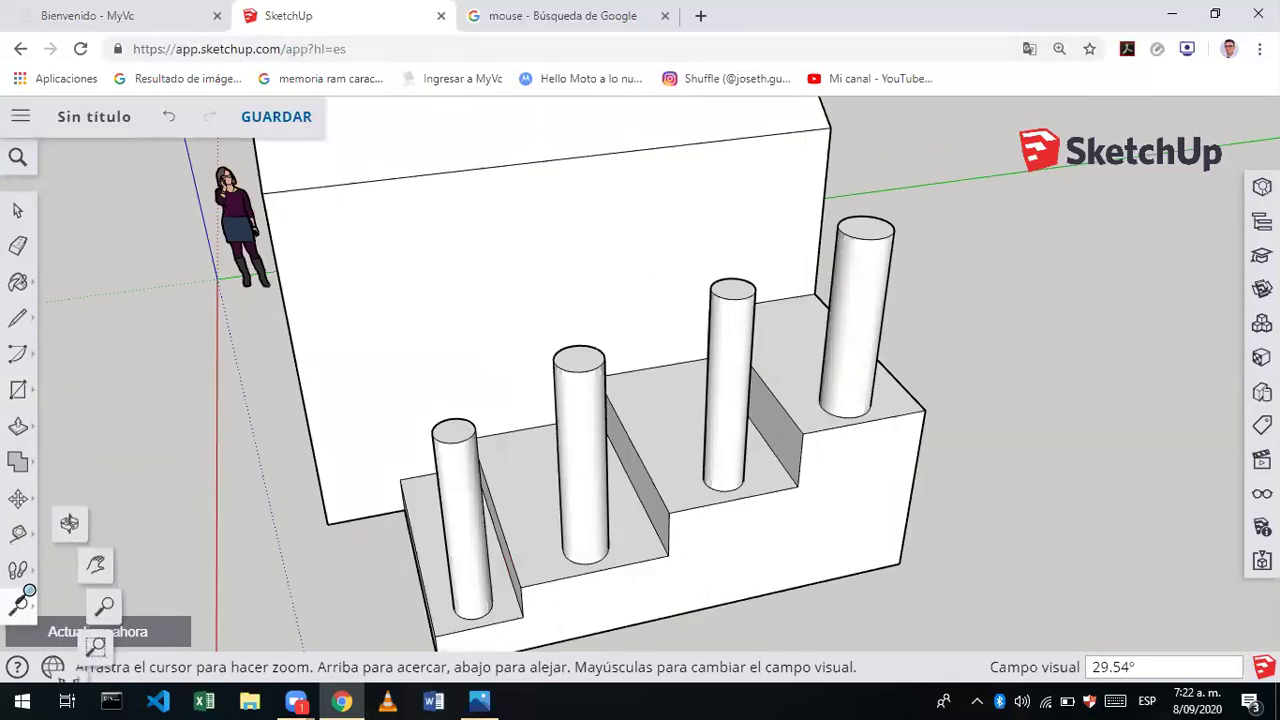
{"action": "left_click", "coordinate": [95, 565]}
{"action": "mouse_move", "coordinate": [622, 193]}
{"action": "left_mouse_down"}
{"action": "mouse_move", "coordinate": [583, 451]}
{"action": "mouse_move", "coordinate": [661, 517]}
{"action": "left_mouse_up"}
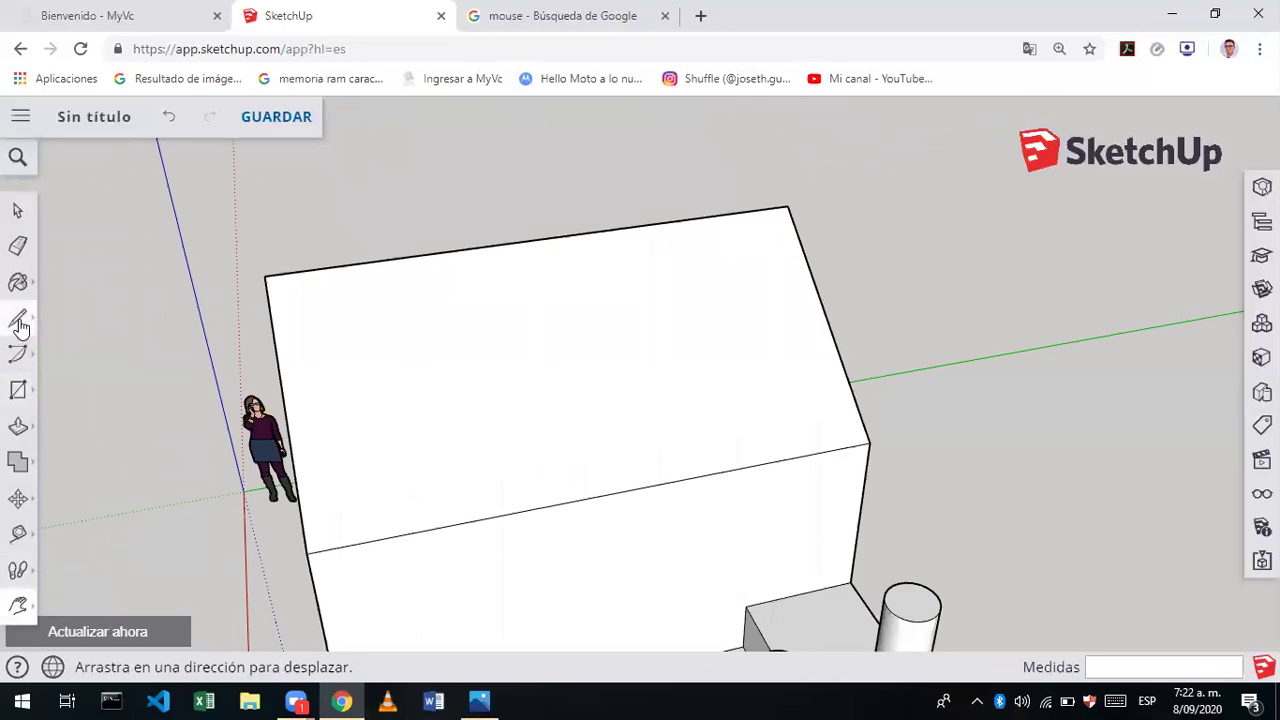
- Draw a rectangle of about 1.17 m by 0.87 m on the roof slope
{"action": "left_click", "coordinate": [17, 390]}
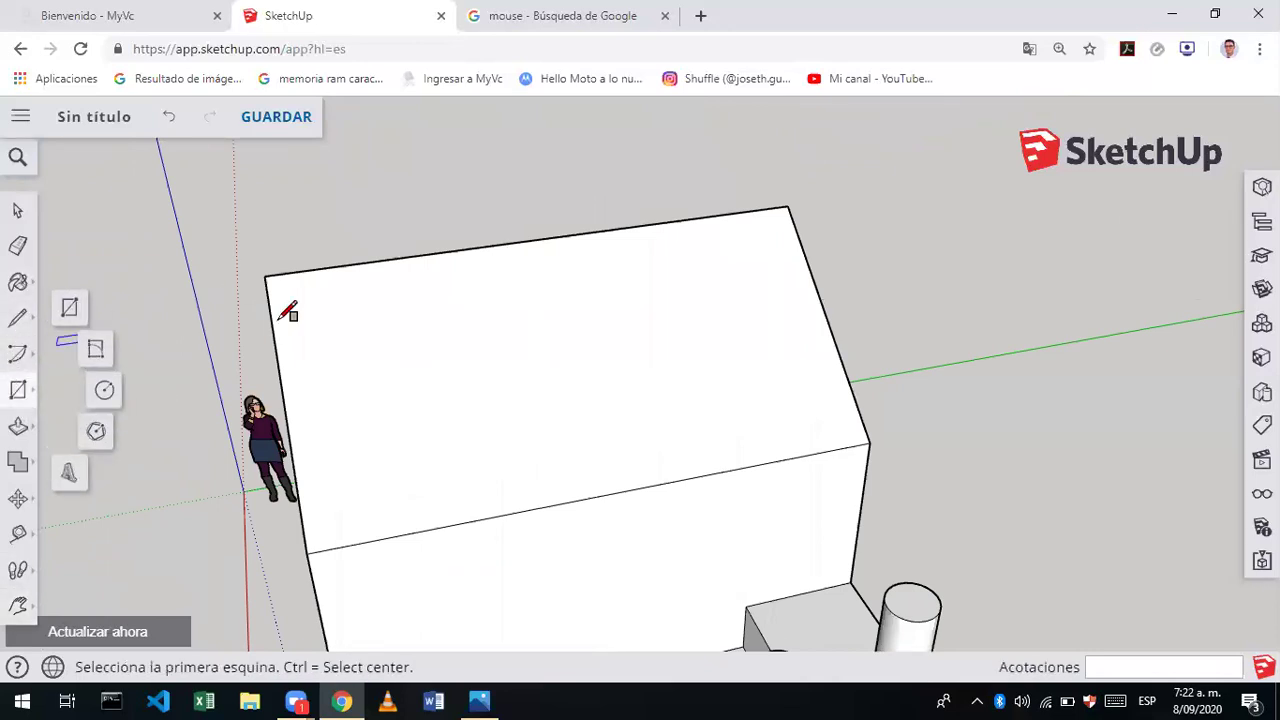
{"action": "left_click", "coordinate": [592, 351]}
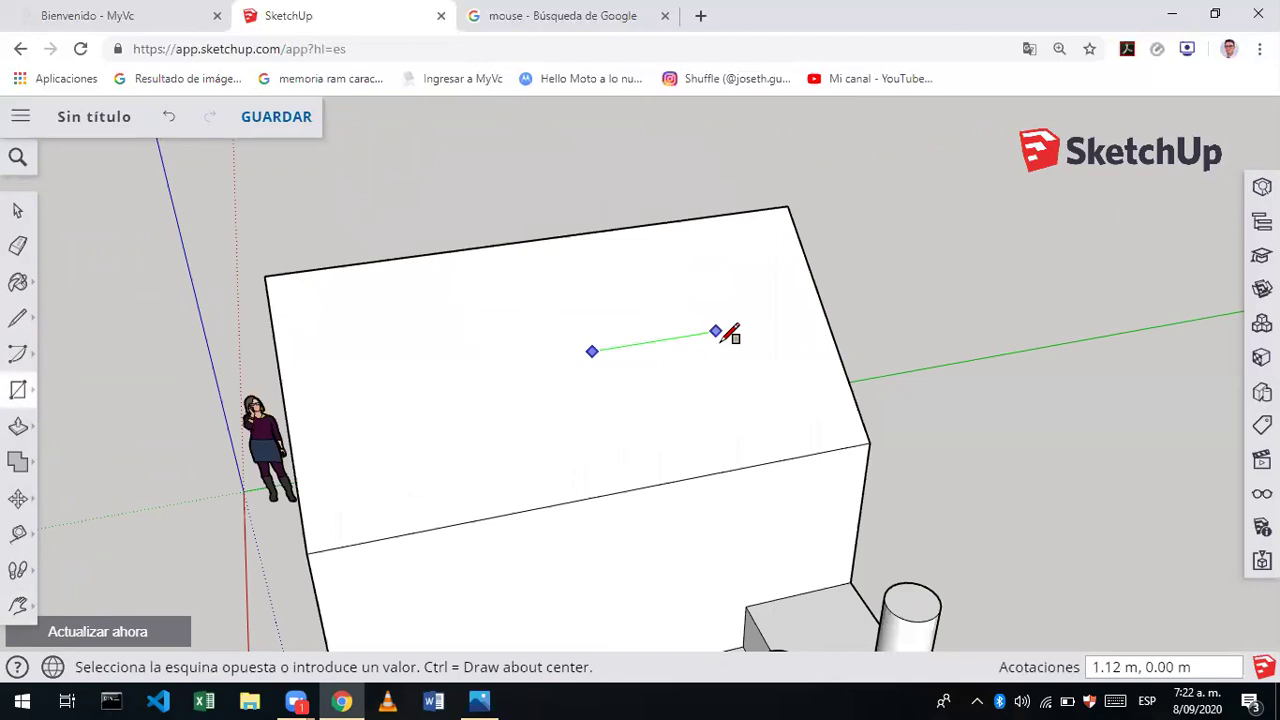
{"action": "left_click", "coordinate": [750, 421]}
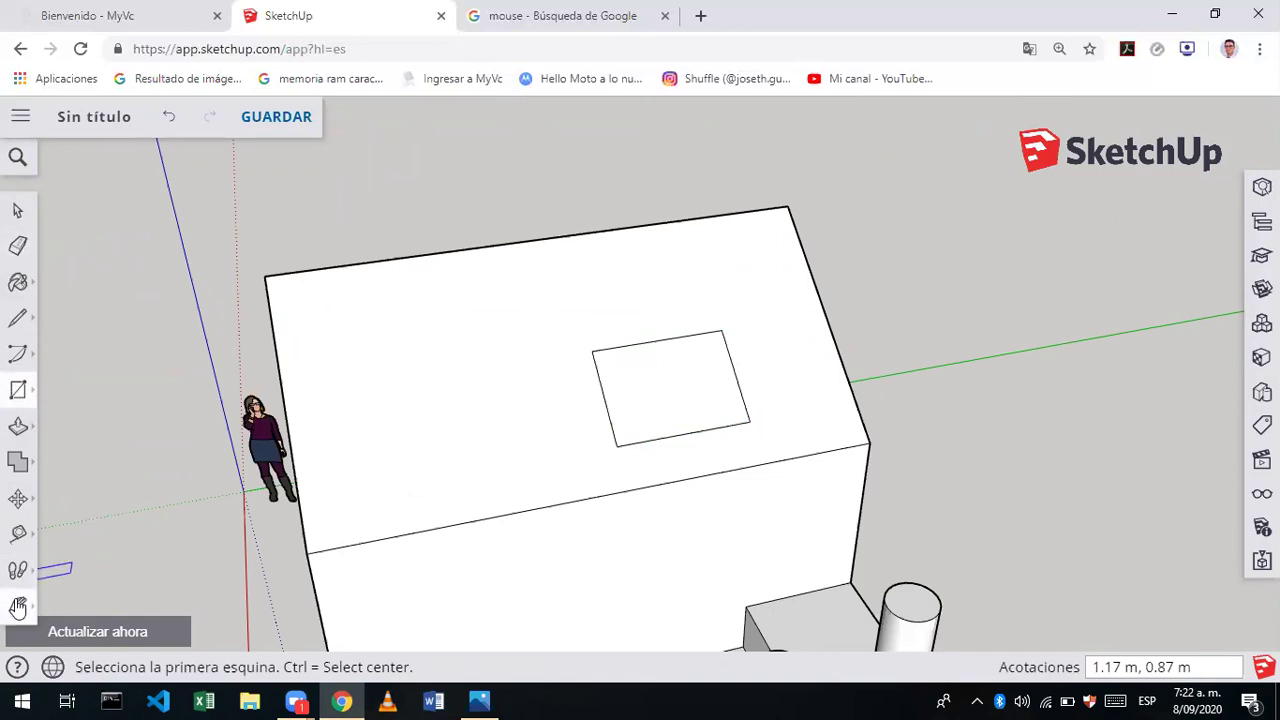
{"action": "left_click", "coordinate": [20, 603]}
{"action": "left_click", "coordinate": [69, 521]}
{"action": "mouse_move", "coordinate": [149, 413]}
{"action": "left_mouse_down"}
{"action": "mouse_move", "coordinate": [511, 251]}
{"action": "mouse_move", "coordinate": [240, 534]}
{"action": "mouse_move", "coordinate": [119, 511]}
{"action": "left_mouse_up"}
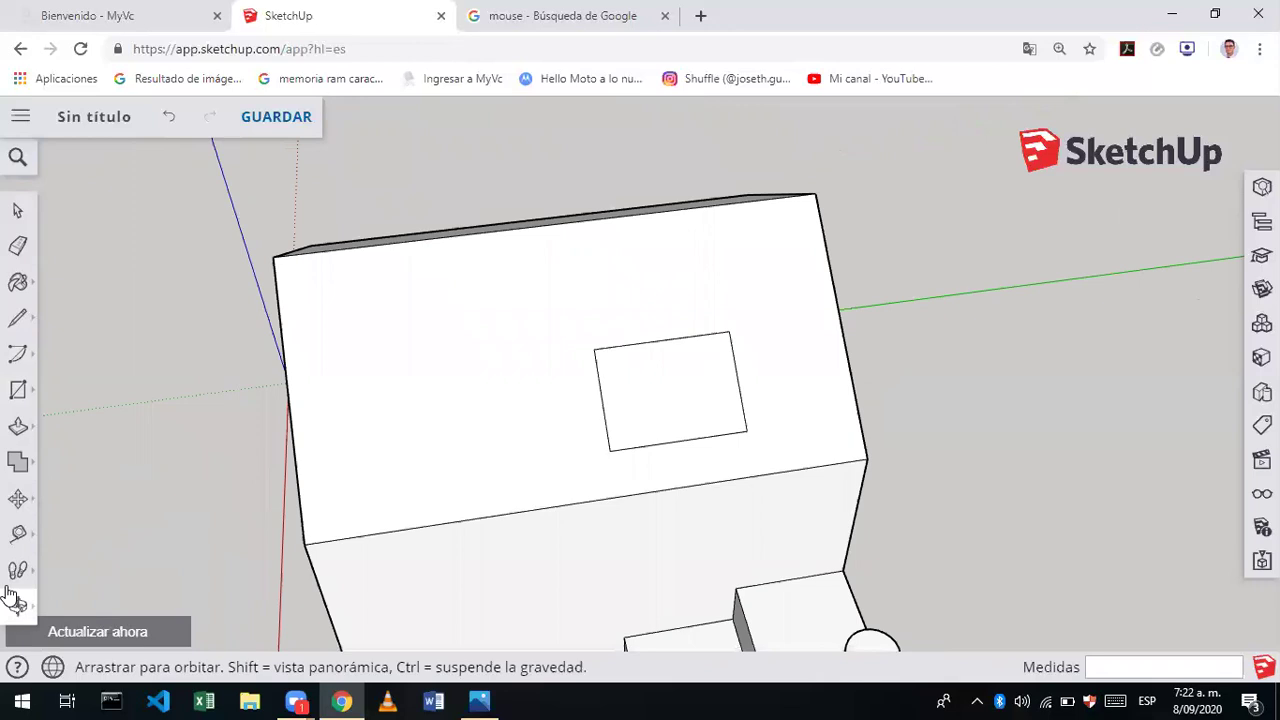
- Extrude the roof rectangle upward into a box
{"action": "left_click", "coordinate": [18, 426]}
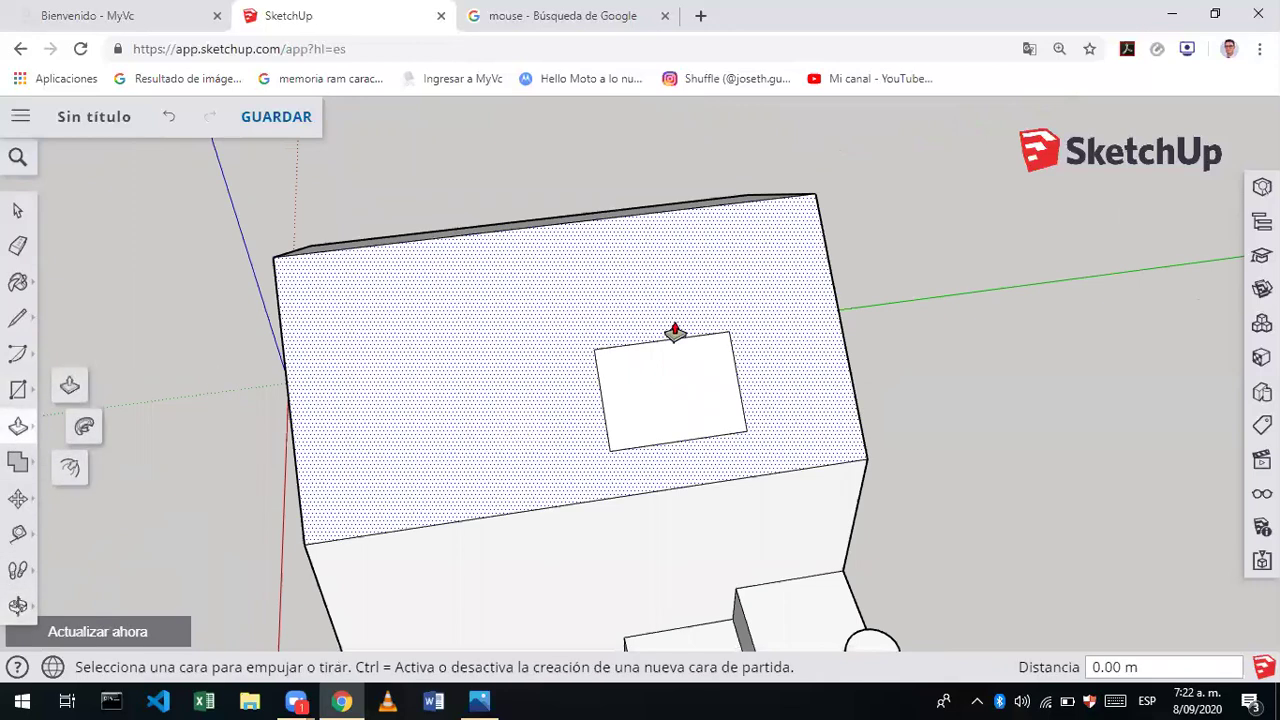
{"action": "mouse_move", "coordinate": [688, 395]}
{"action": "left_mouse_down"}
{"action": "mouse_move", "coordinate": [735, 352]}
{"action": "mouse_move", "coordinate": [726, 357]}
{"action": "left_mouse_up"}
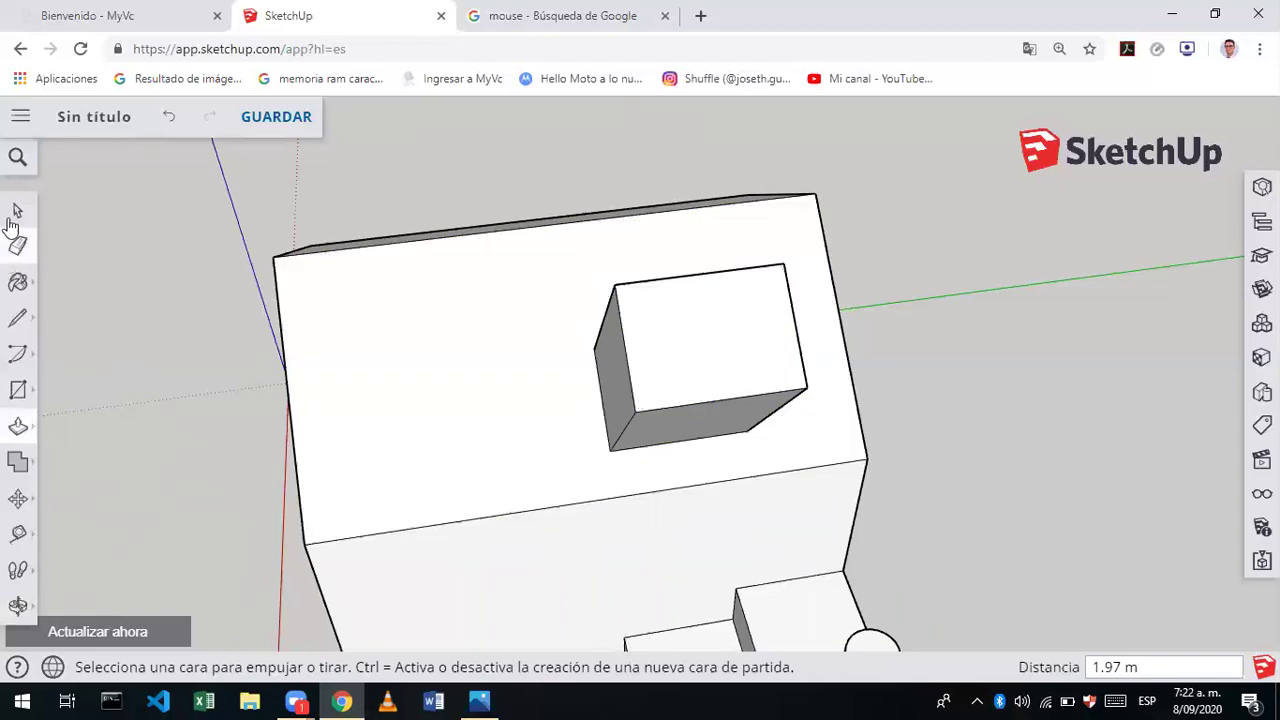
{"action": "left_click", "coordinate": [15, 610]}
{"action": "mouse_move", "coordinate": [232, 443]}
{"action": "left_mouse_down"}
{"action": "mouse_move", "coordinate": [486, 302]}
{"action": "mouse_move", "coordinate": [651, 163]}
{"action": "mouse_move", "coordinate": [600, 300]}
{"action": "mouse_move", "coordinate": [577, 321]}
{"action": "left_mouse_up"}
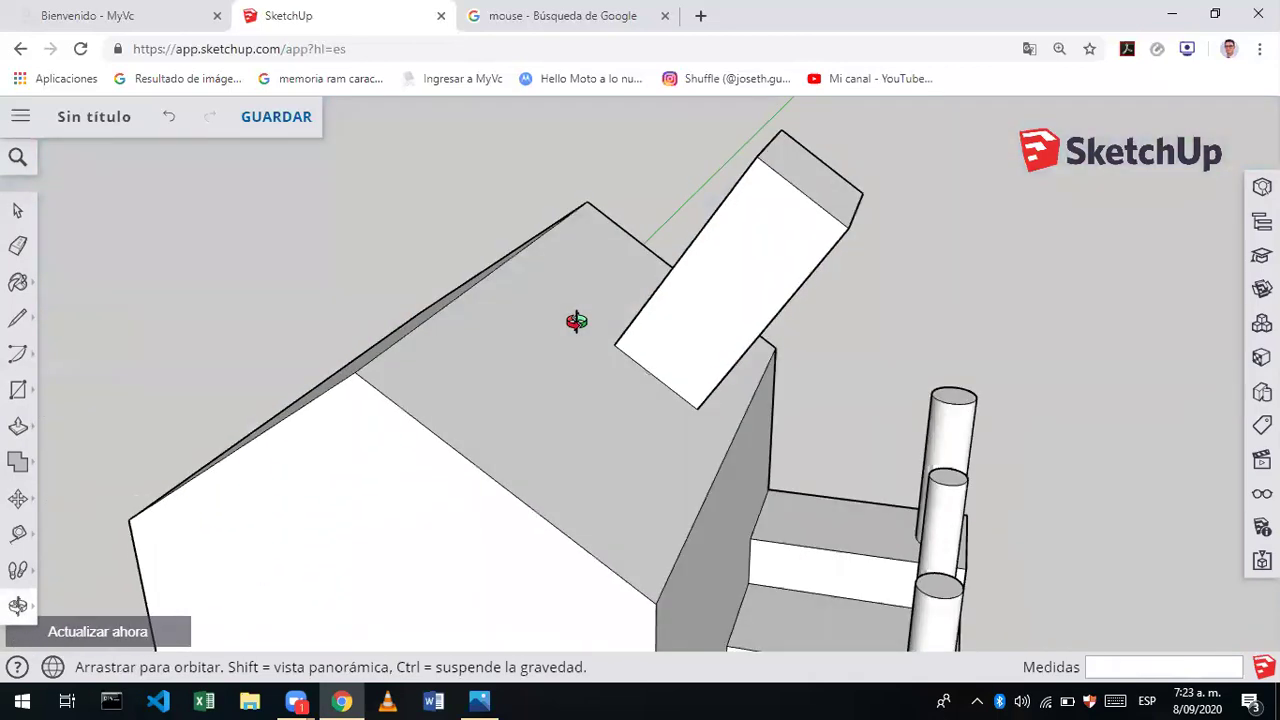
- Undo the overlong extrusion and push the box's top face down 1.04 m
{"action": "left_click", "coordinate": [17, 426]}
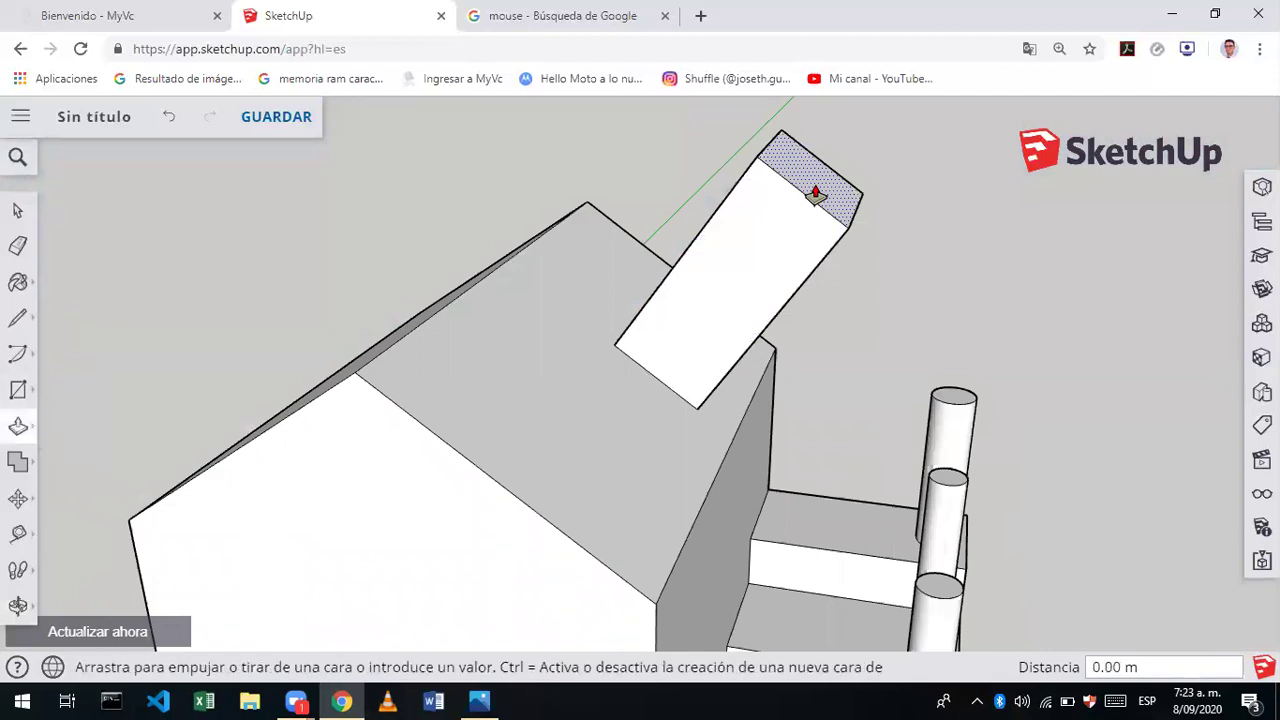
{"action": "double_click", "coordinate": [787, 222]}
{"action": "key", "text": "ctrl+z"}
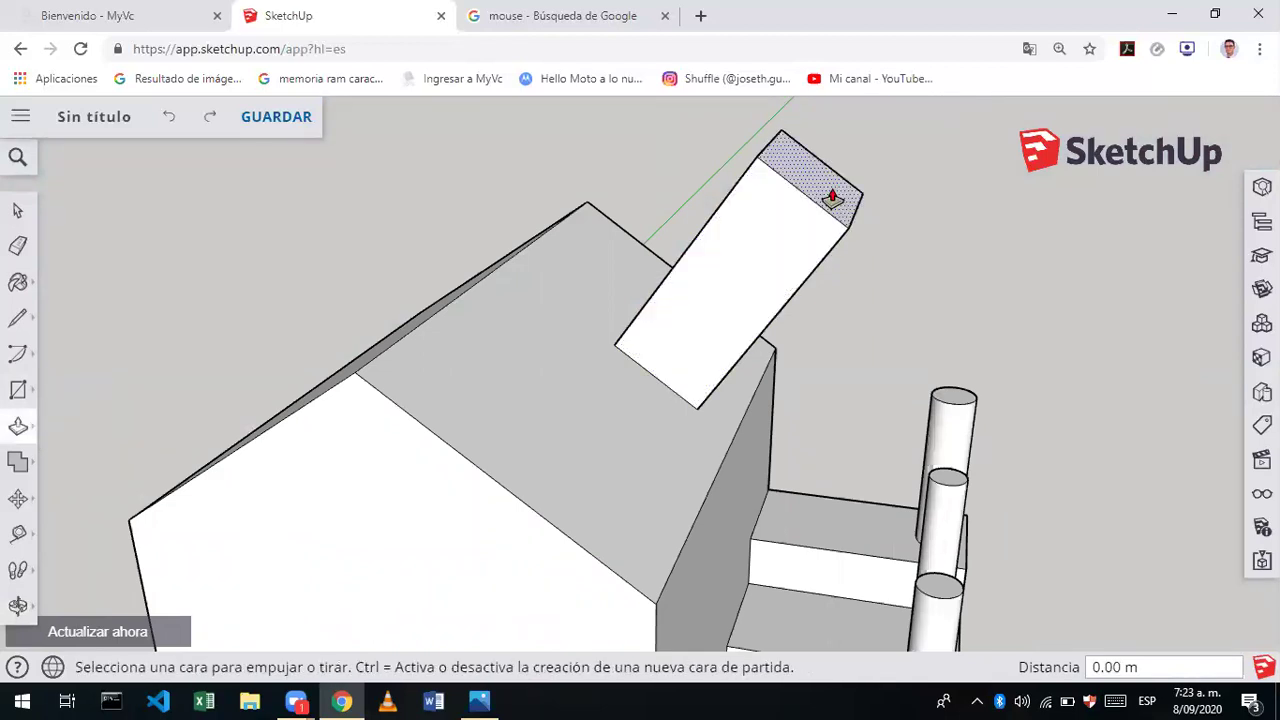
{"action": "left_click", "coordinate": [829, 194]}
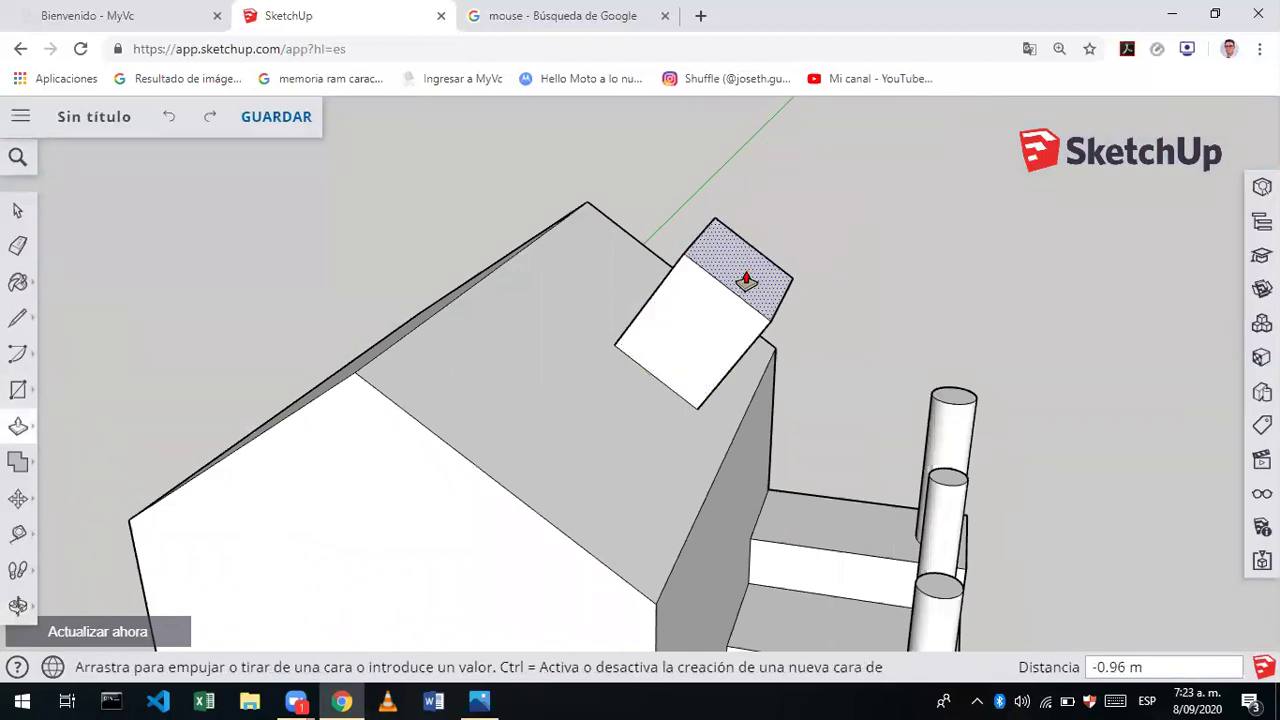
{"action": "left_click", "coordinate": [742, 287]}
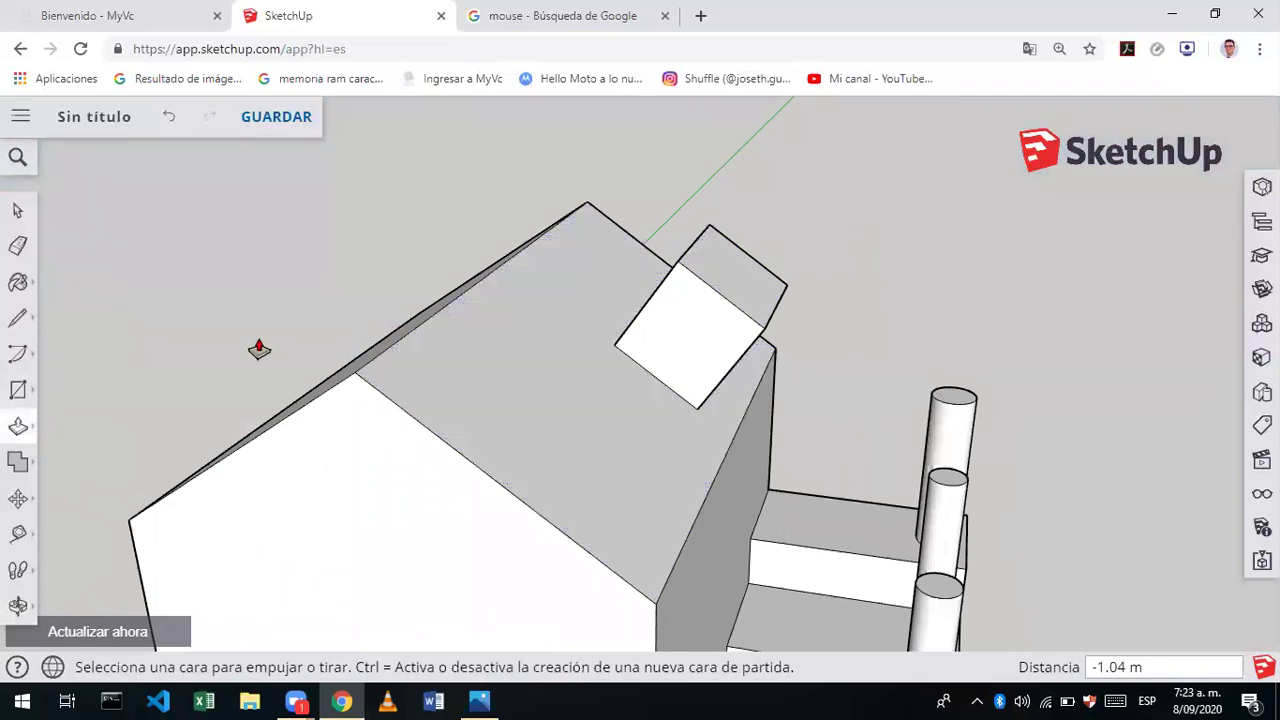
{"action": "left_click", "coordinate": [18, 605]}
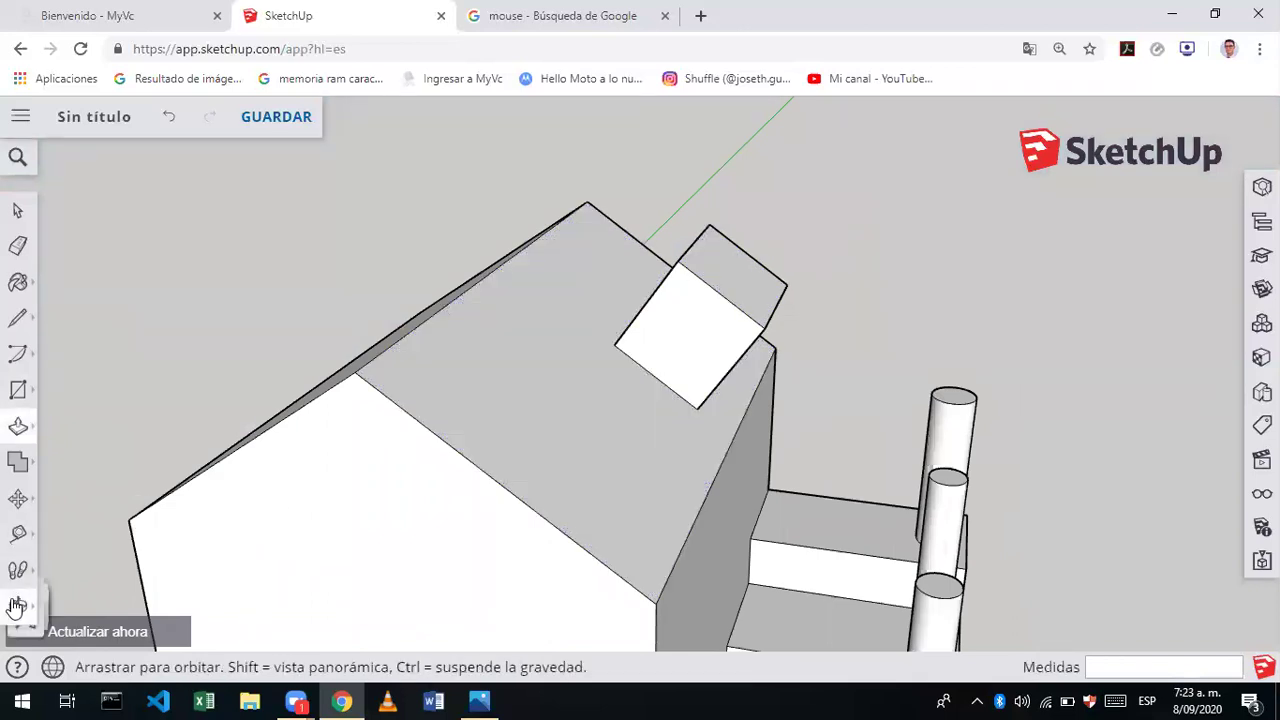
{"action": "mouse_move", "coordinate": [292, 404]}
{"action": "left_mouse_down"}
{"action": "mouse_move", "coordinate": [474, 386]}
{"action": "mouse_move", "coordinate": [340, 449]}
{"action": "mouse_move", "coordinate": [383, 414]}
{"action": "left_mouse_up"}
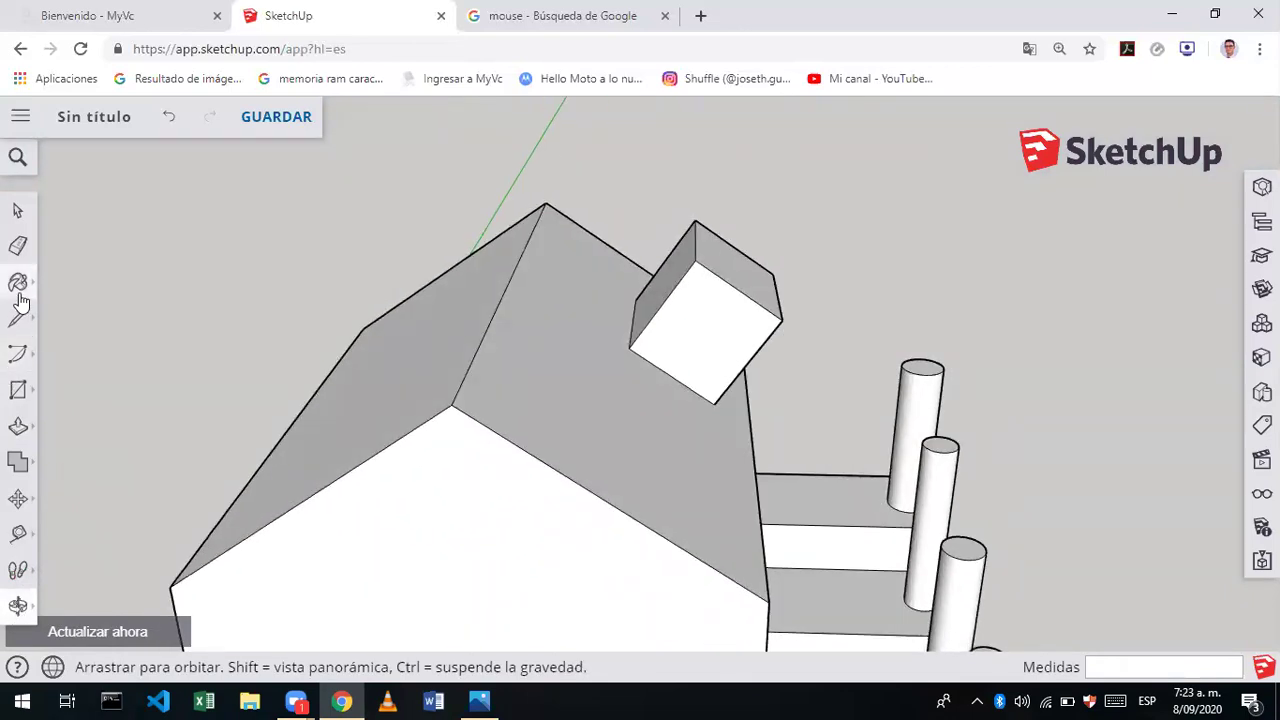
- Select the chimney box's top face and move it 0.78 m along the red axis
{"action": "left_click", "coordinate": [17, 210]}
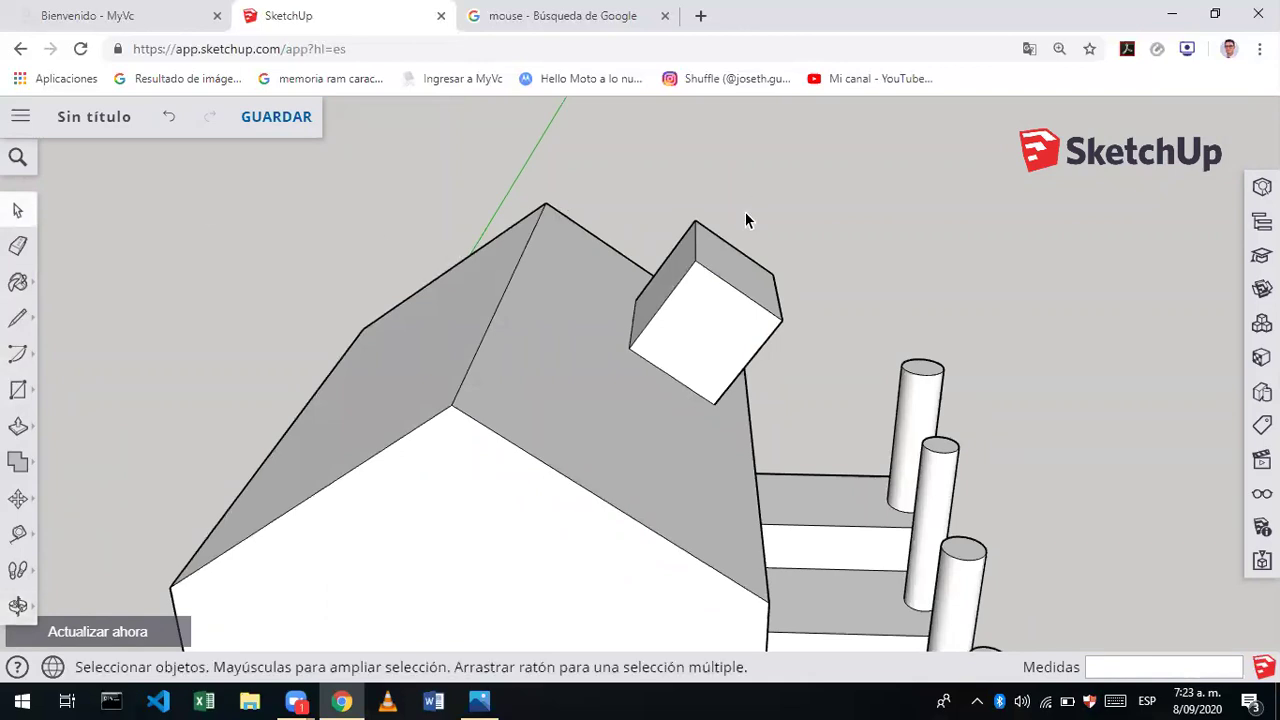
{"action": "left_click", "coordinate": [737, 273]}
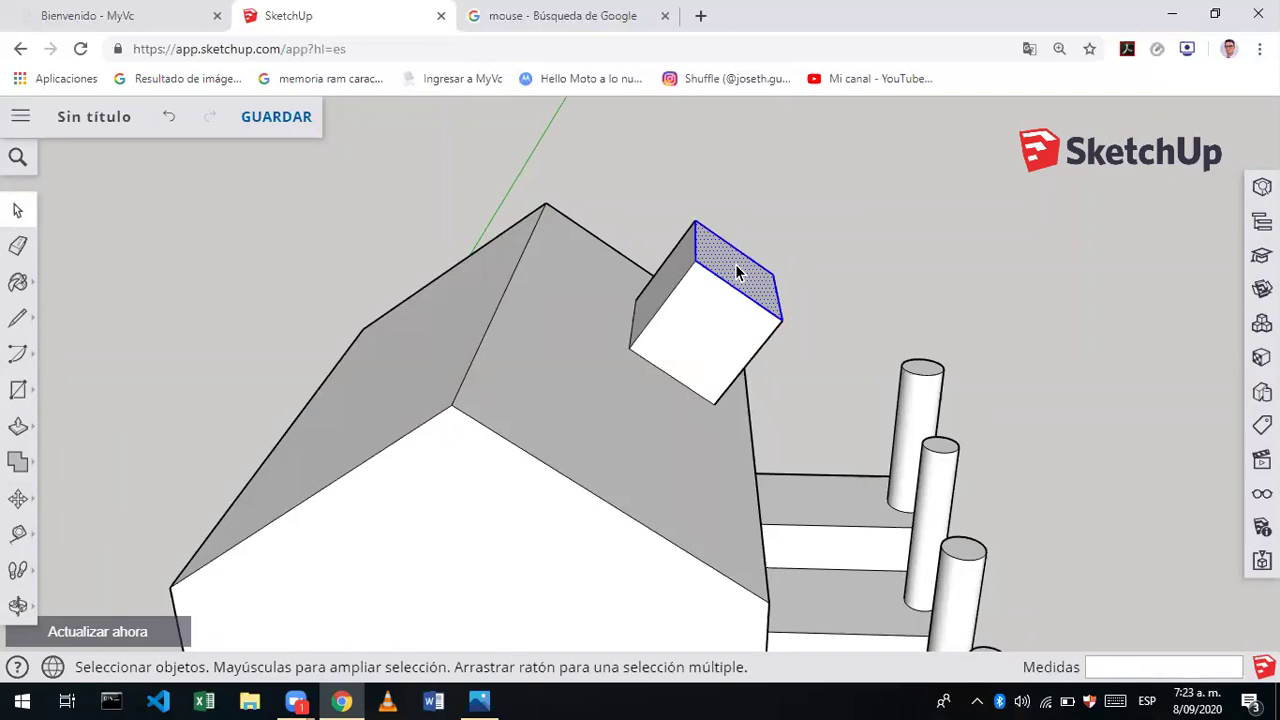
{"action": "triple_click", "coordinate": [737, 273]}
{"action": "left_click", "coordinate": [735, 264]}
{"action": "left_click", "coordinate": [816, 209]}
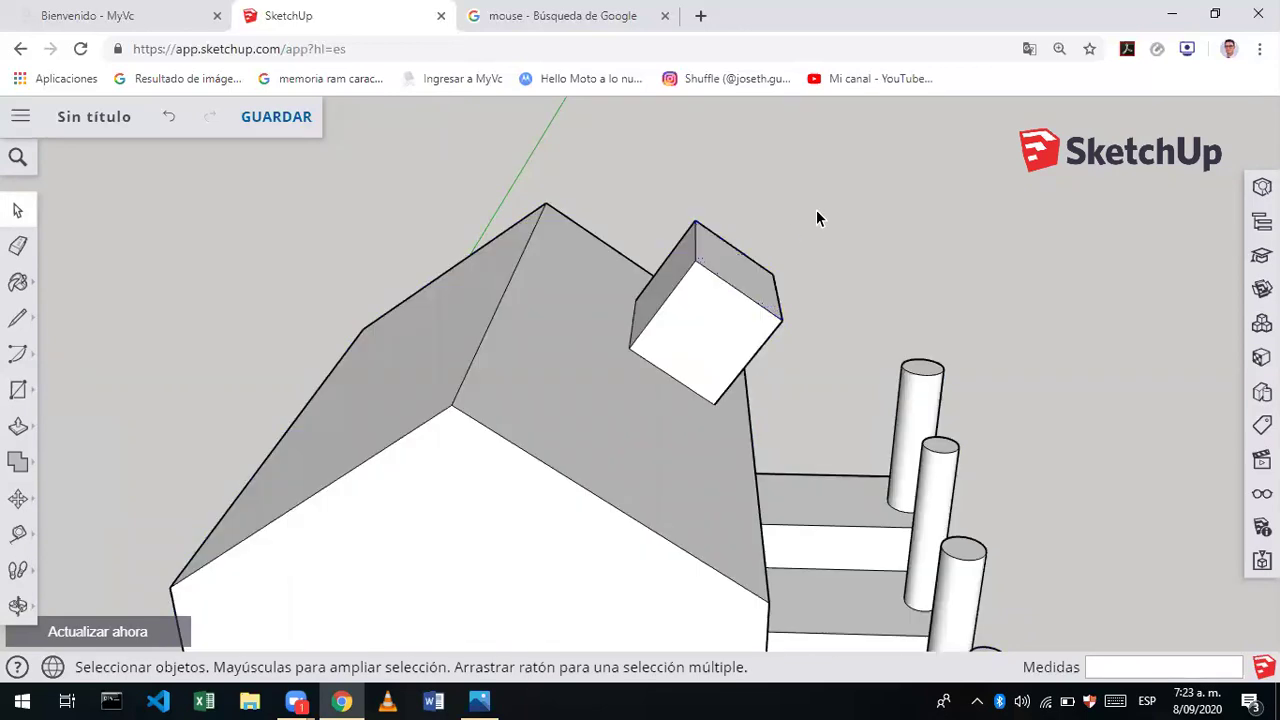
{"action": "left_click", "coordinate": [740, 284]}
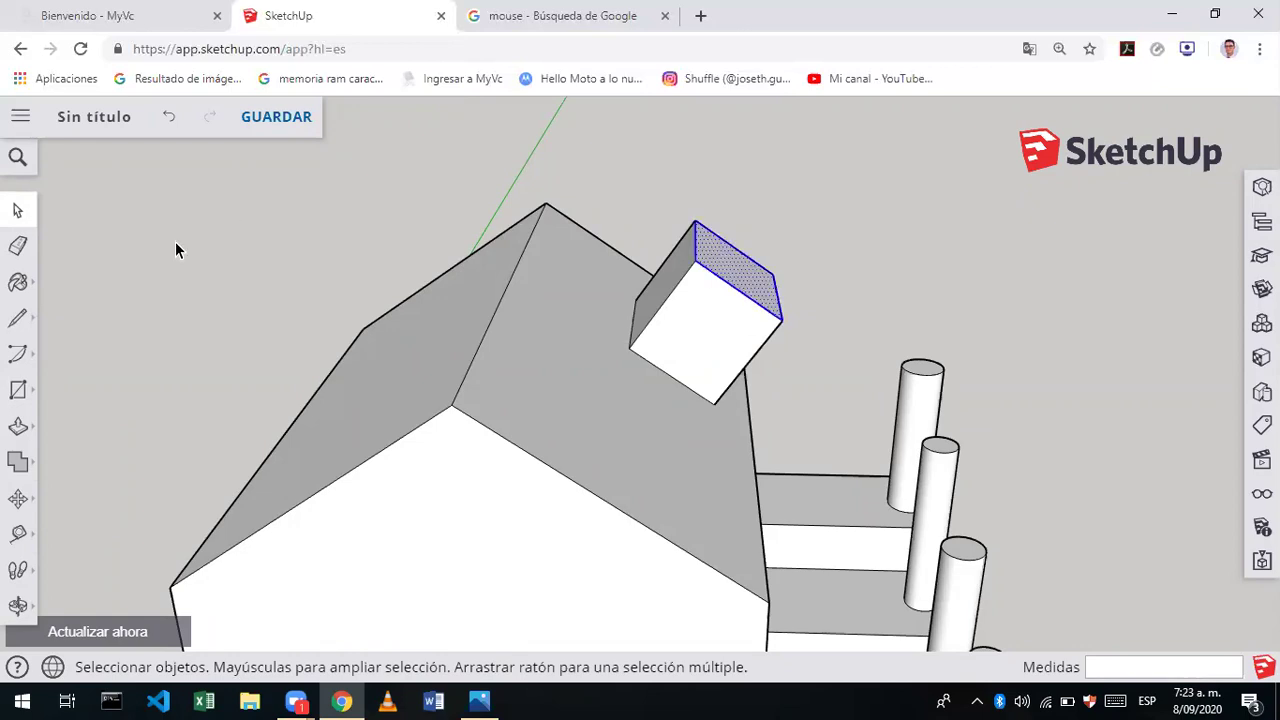
{"action": "left_click", "coordinate": [18, 498]}
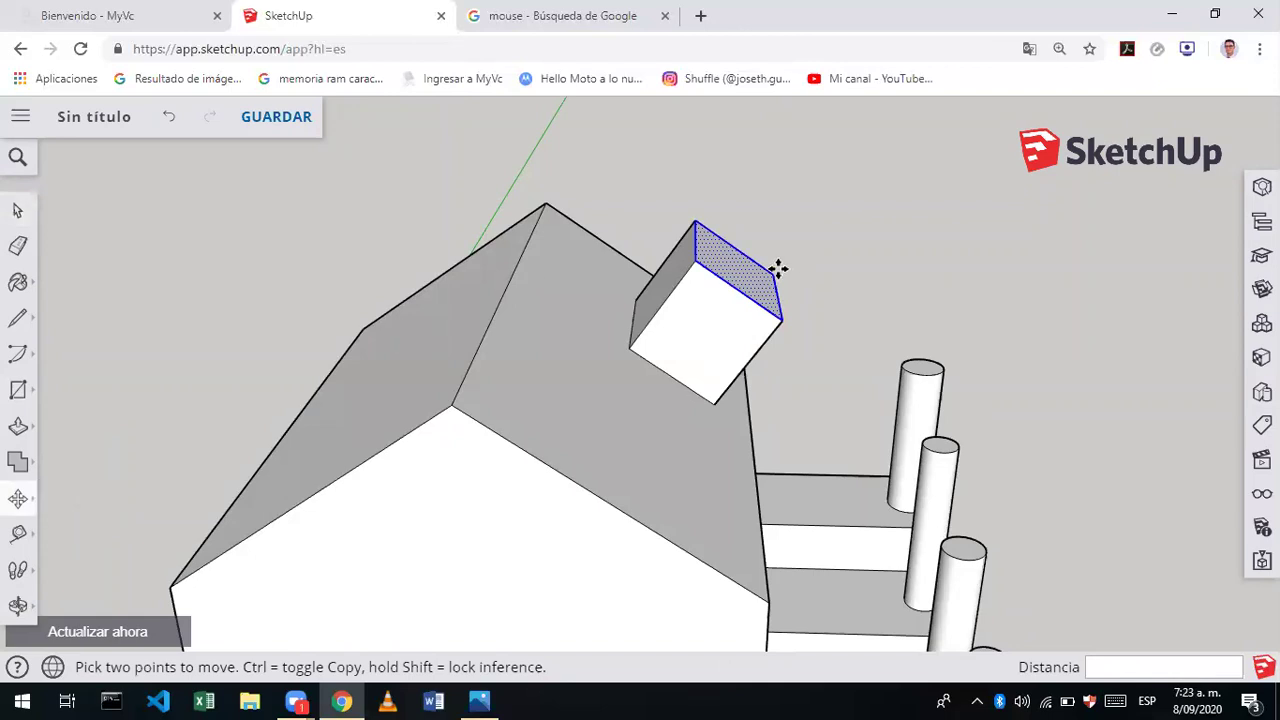
{"action": "left_click", "coordinate": [726, 274]}
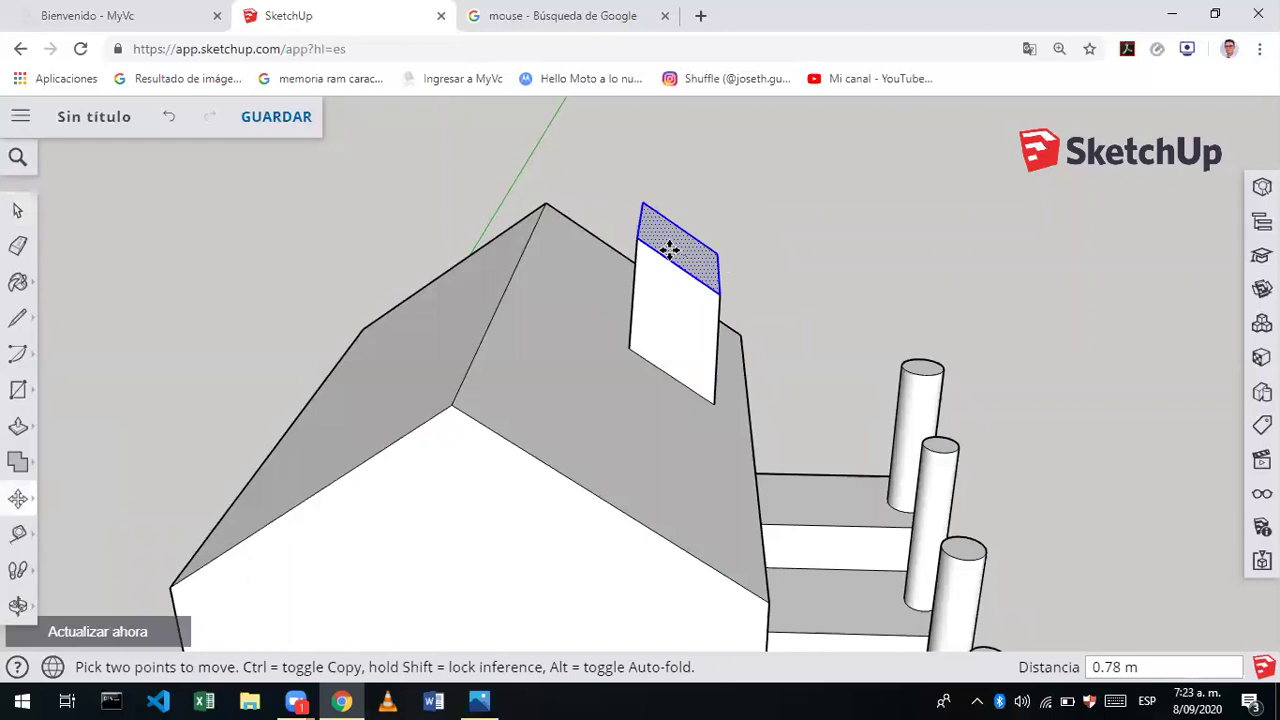
{"action": "left_click", "coordinate": [670, 248]}
- Undo the chimney top-face move
{"action": "left_click", "coordinate": [18, 605]}
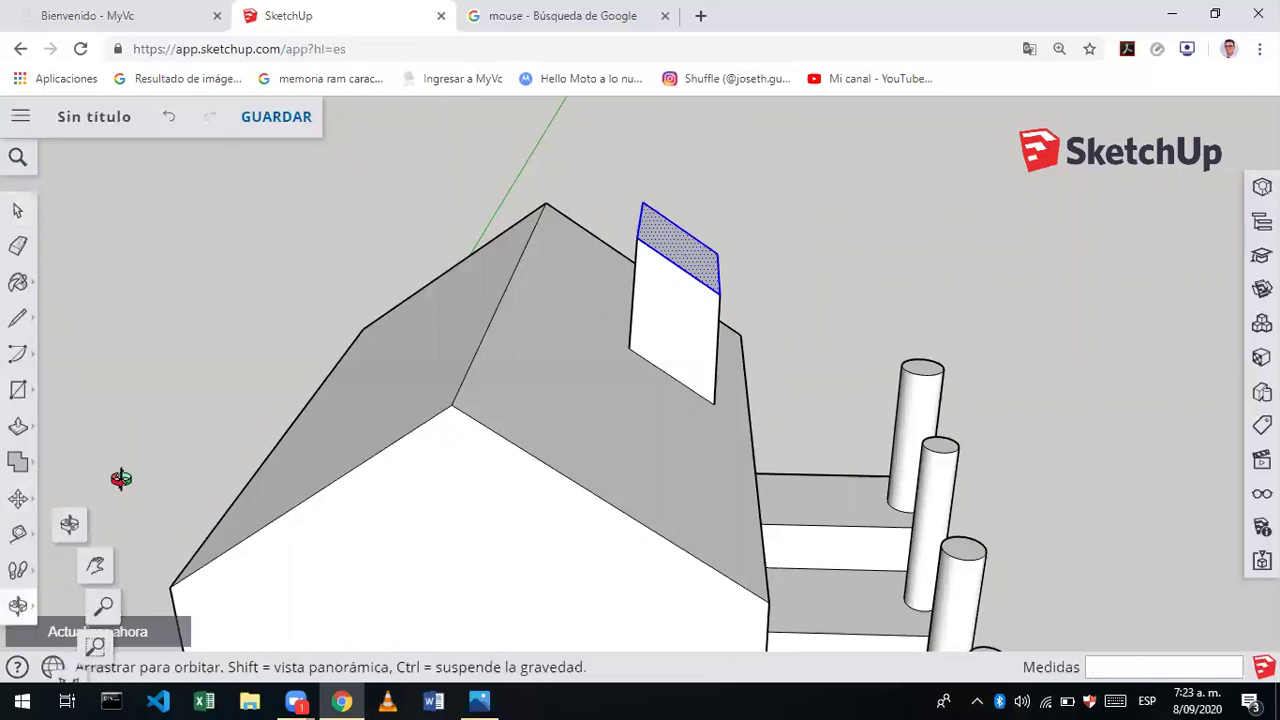
{"action": "mouse_move", "coordinate": [271, 311]}
{"action": "left_mouse_down"}
{"action": "mouse_move", "coordinate": [46, 337]}
{"action": "mouse_move", "coordinate": [614, 366]}
{"action": "mouse_move", "coordinate": [846, 310]}
{"action": "left_mouse_up"}
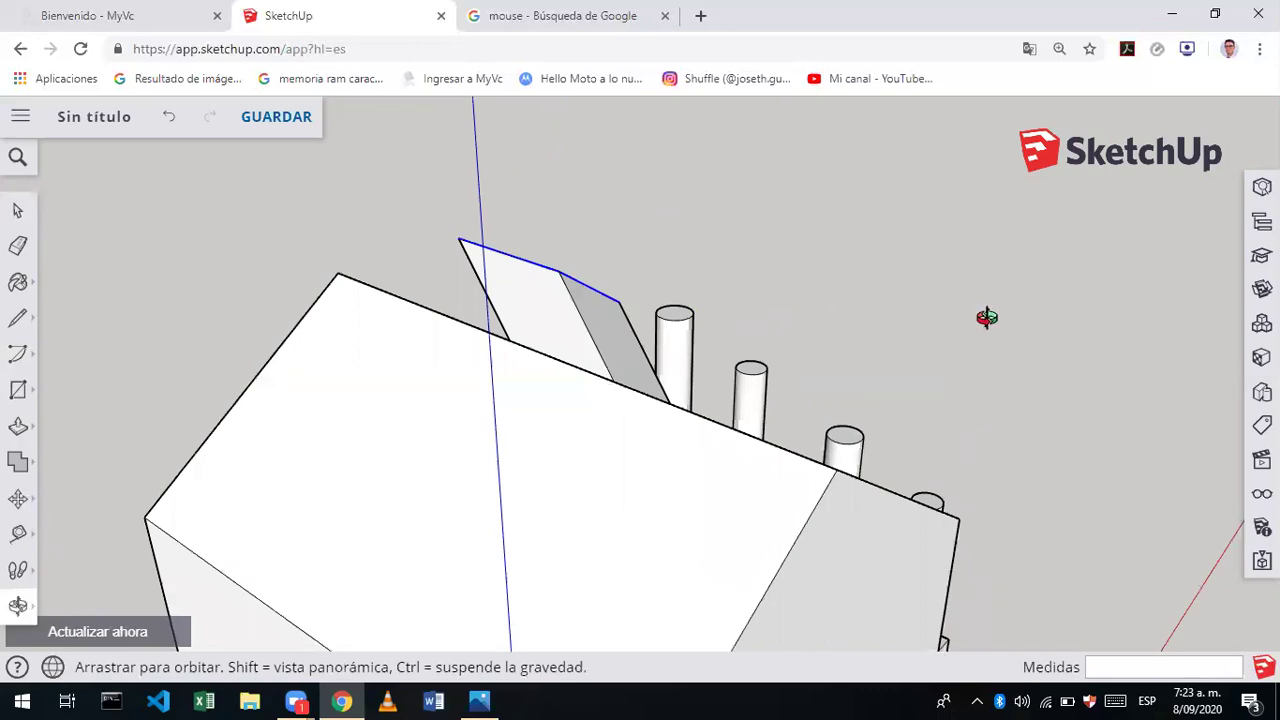
{"action": "key", "text": "ctrl+z"}
- Orbit around the house to view its front, stairs and gable end
{"action": "left_click_drag", "start_coordinate": [986, 317], "coordinate": [694, 358]}
{"action": "mouse_move", "coordinate": [859, 306]}
{"action": "left_mouse_down"}
{"action": "mouse_move", "coordinate": [528, 386]}
{"action": "mouse_move", "coordinate": [449, 309]}
{"action": "left_mouse_up"}
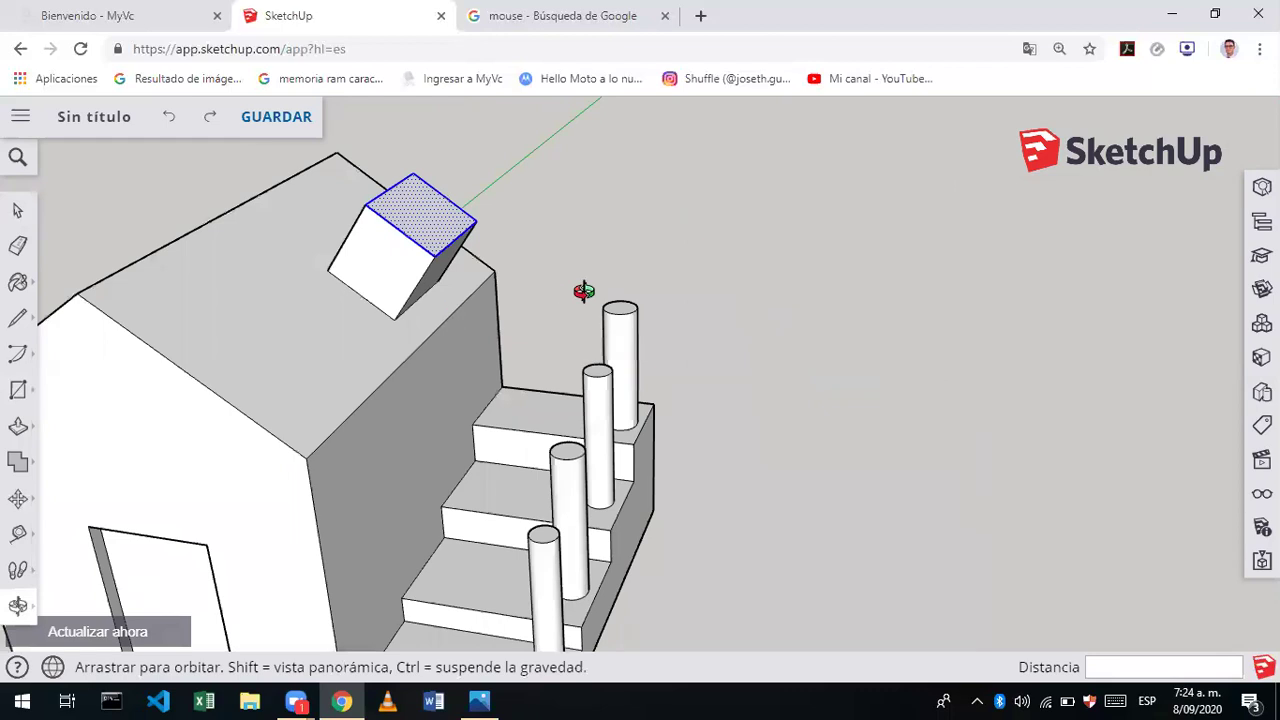
{"action": "left_click_drag", "start_coordinate": [567, 292], "coordinate": [334, 291]}
{"action": "left_click_drag", "start_coordinate": [794, 257], "coordinate": [539, 248]}
{"action": "left_click_drag", "start_coordinate": [966, 206], "coordinate": [554, 209]}
{"action": "mouse_move", "coordinate": [871, 329]}
{"action": "left_mouse_down"}
{"action": "mouse_move", "coordinate": [709, 480]}
{"action": "mouse_move", "coordinate": [821, 280]}
{"action": "left_mouse_up"}
{"action": "mouse_move", "coordinate": [1068, 244]}
{"action": "left_mouse_down"}
{"action": "mouse_move", "coordinate": [980, 409]}
{"action": "mouse_move", "coordinate": [863, 314]}
{"action": "mouse_move", "coordinate": [936, 274]}
{"action": "mouse_move", "coordinate": [1005, 268]}
{"action": "left_mouse_up"}
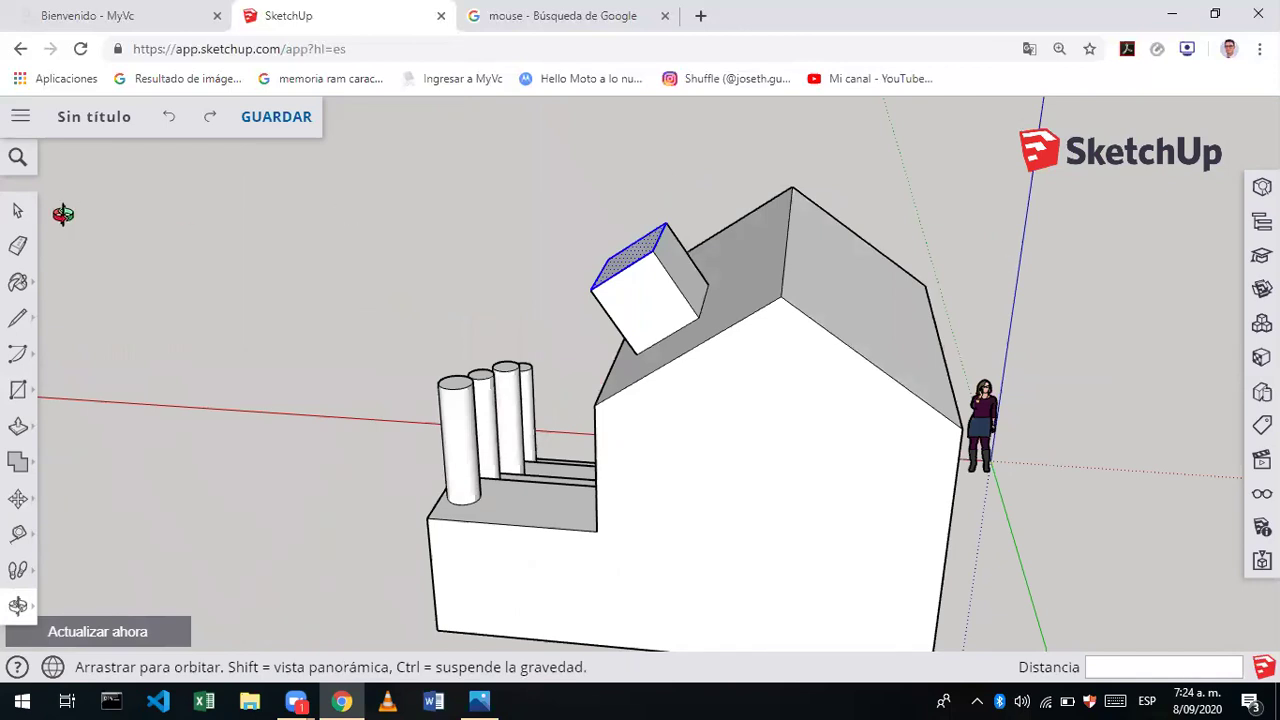
{"action": "left_click", "coordinate": [16, 216]}
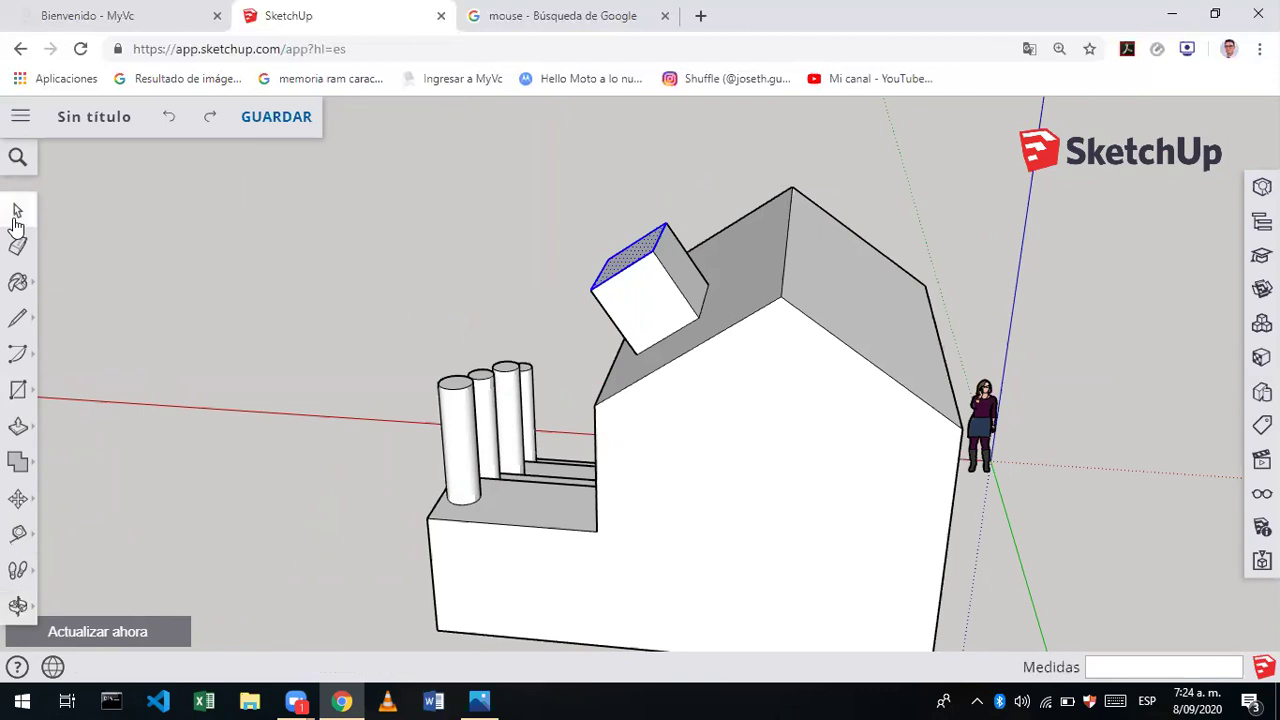
{"action": "key", "text": "l"}
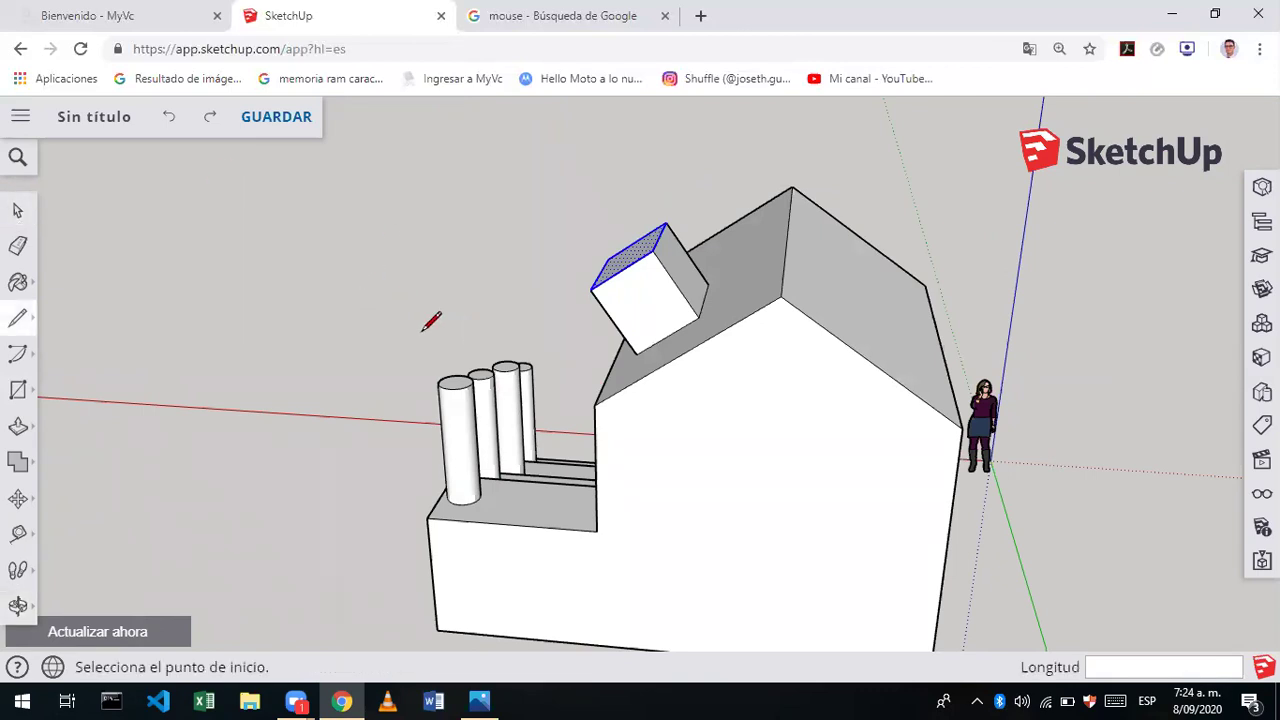
{"action": "key", "text": "p"}
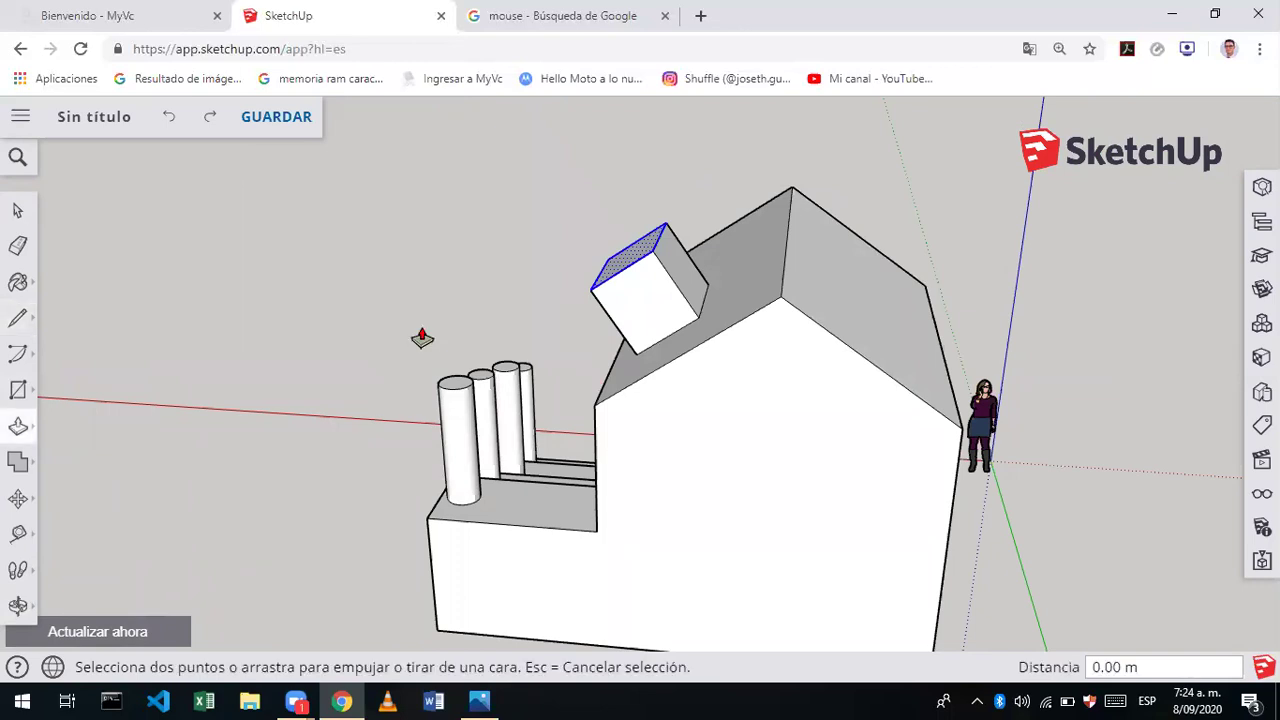
{"action": "key", "text": "o"}
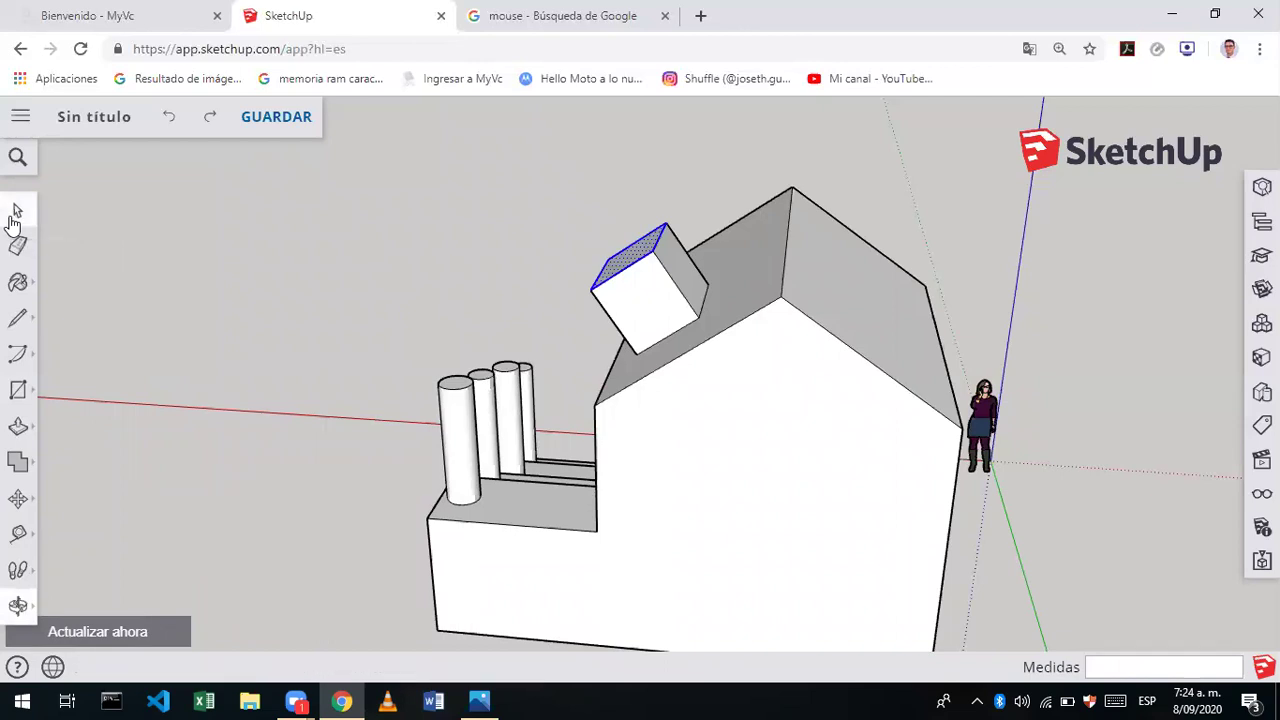
{"action": "left_click", "coordinate": [17, 210]}
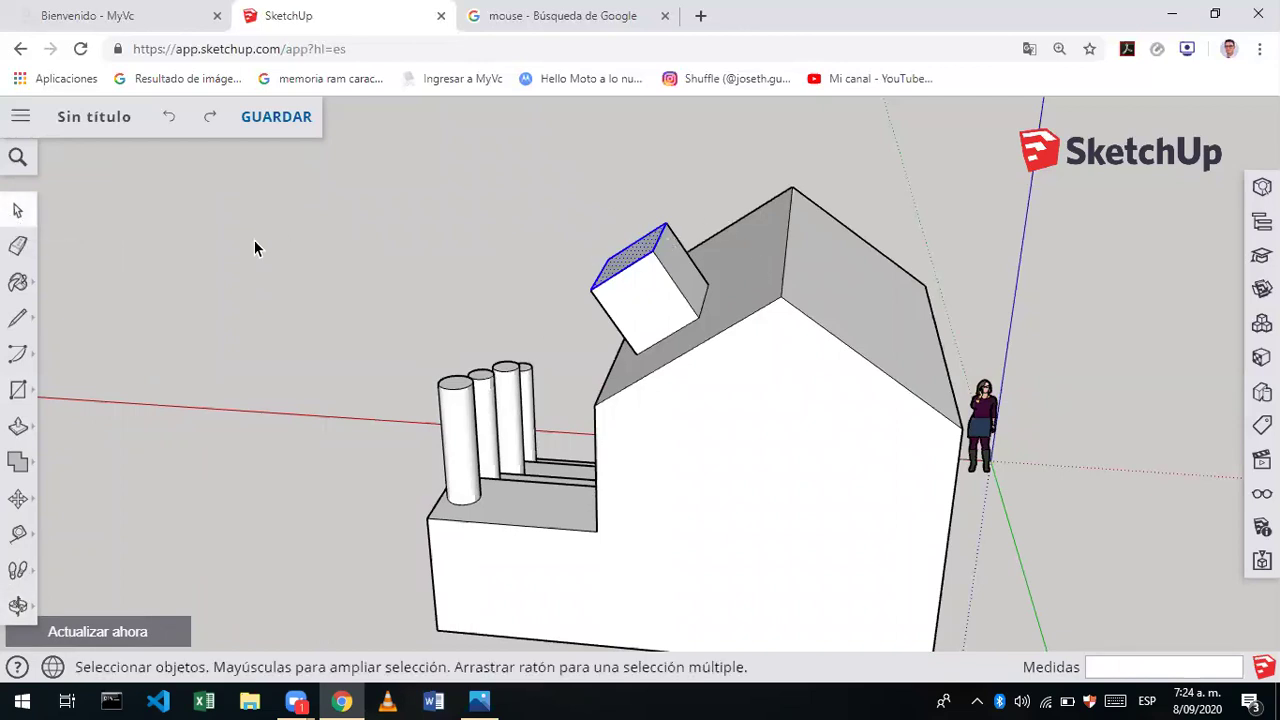
{"action": "key", "text": "p"}
{"action": "key", "text": "o"}
{"action": "key", "text": "l"}
{"action": "key", "text": "o"}
{"action": "key", "text": "p"}
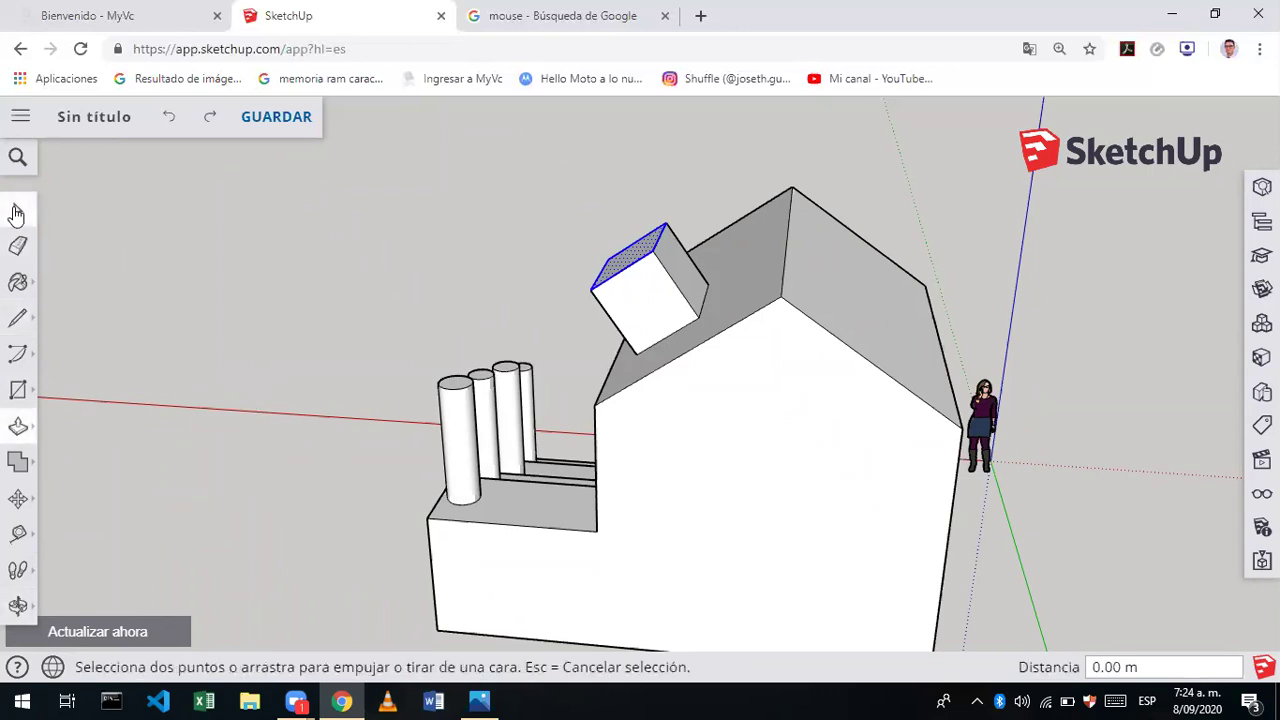
{"action": "left_click", "coordinate": [16, 214]}
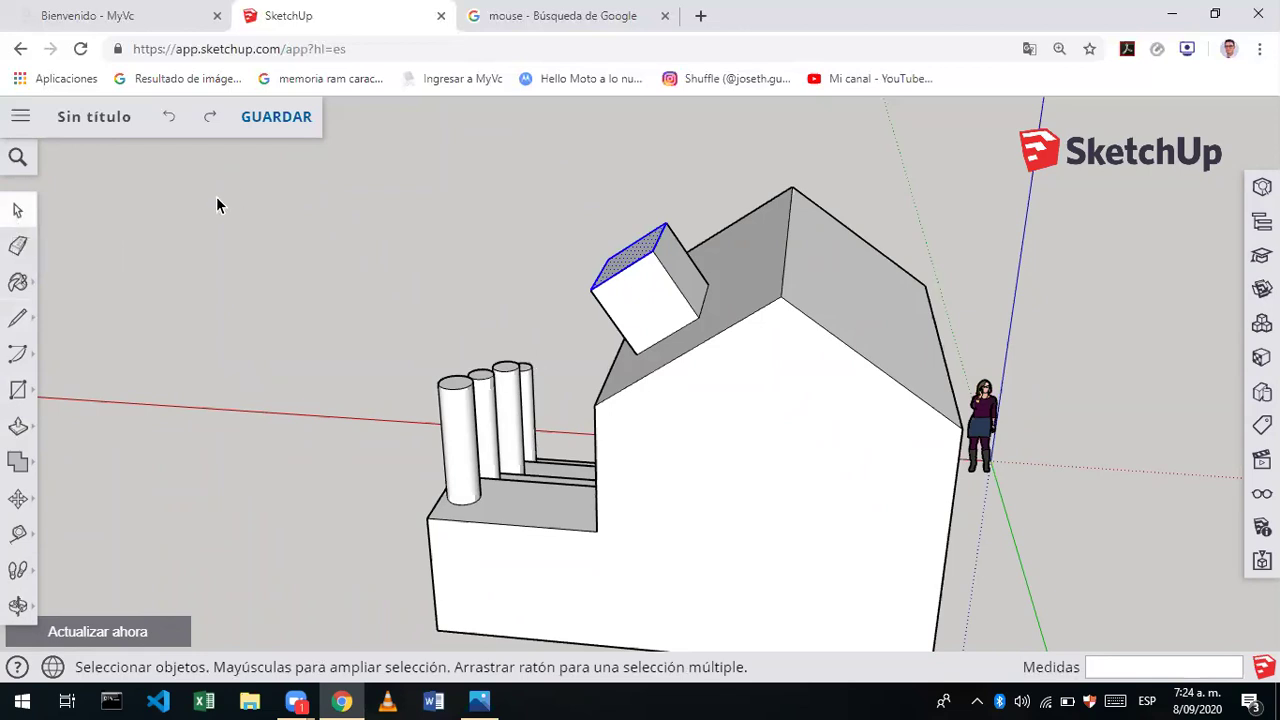
- Move the chimney's top face 0.56 m along the red axis so it stands upright
{"action": "left_click", "coordinate": [18, 505]}
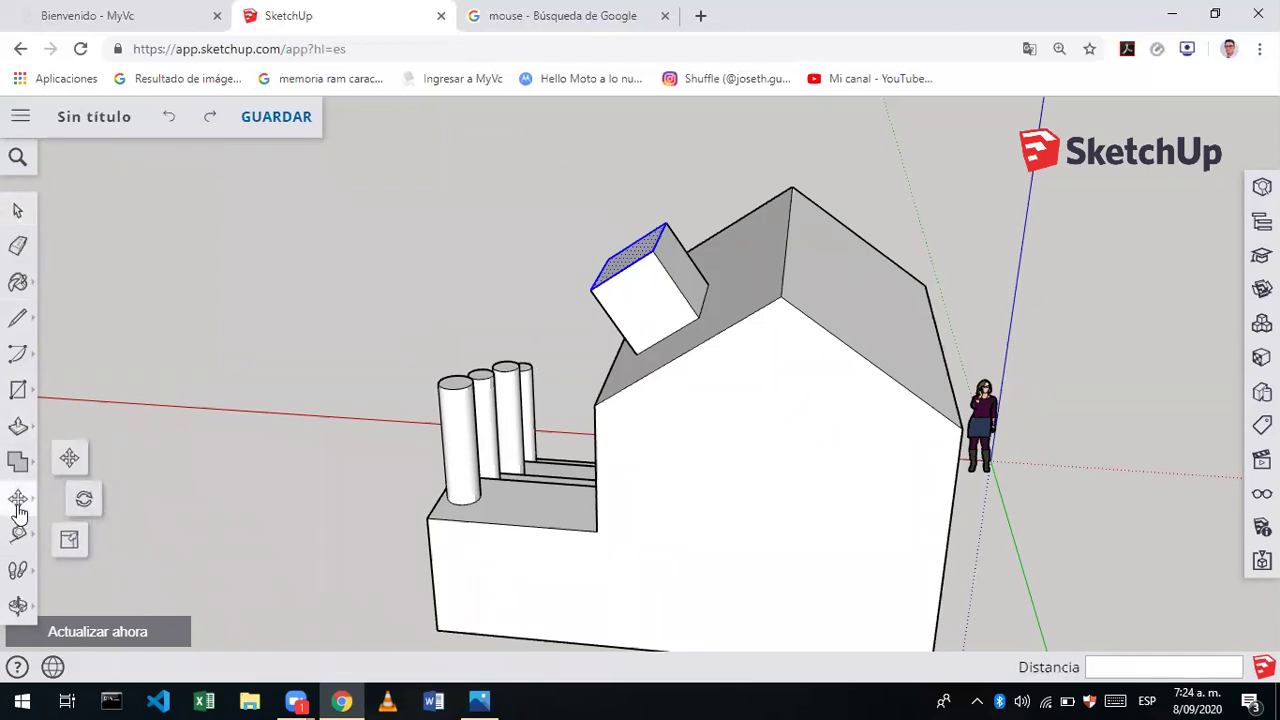
{"action": "left_click", "coordinate": [69, 457]}
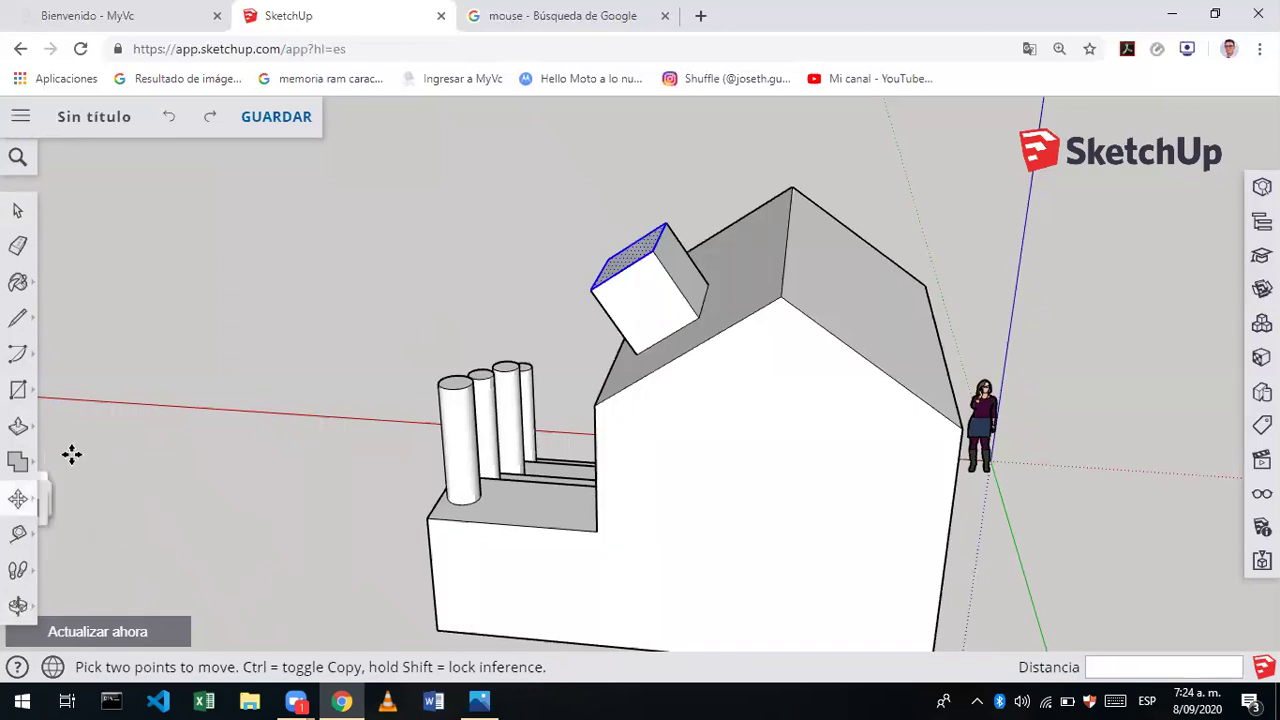
{"action": "left_click", "coordinate": [625, 248]}
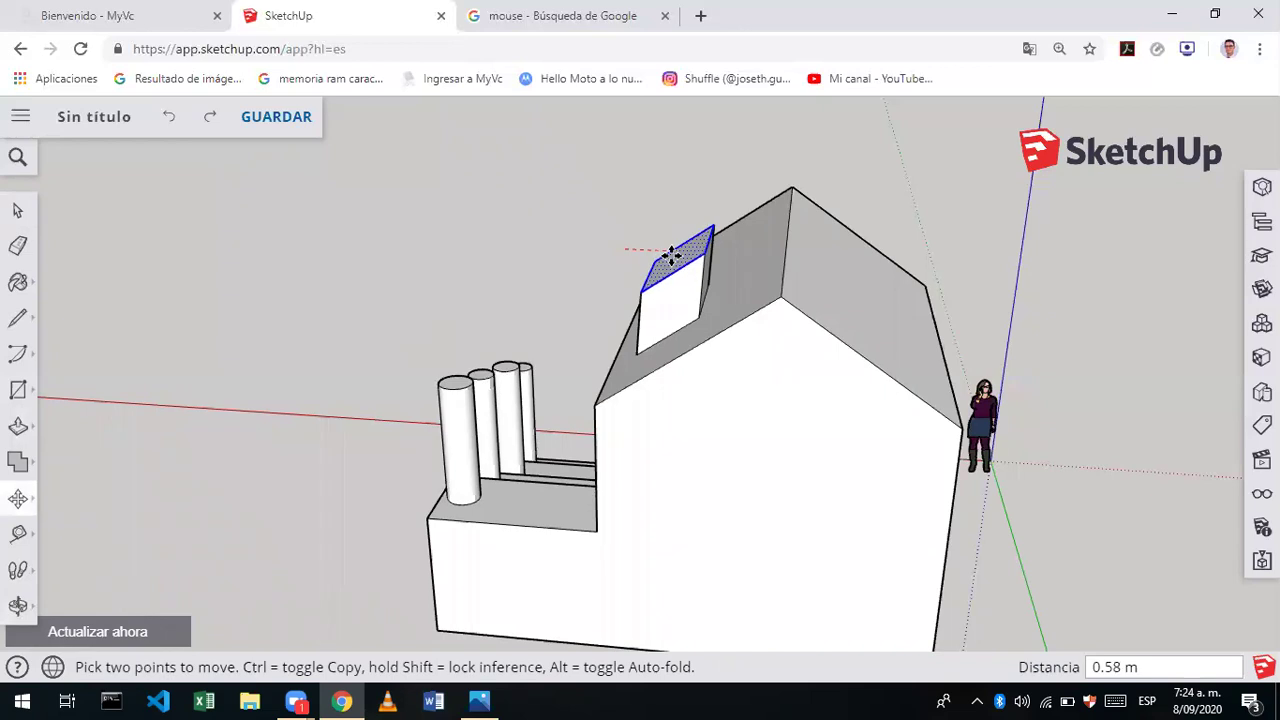
{"action": "left_click", "coordinate": [674, 256]}
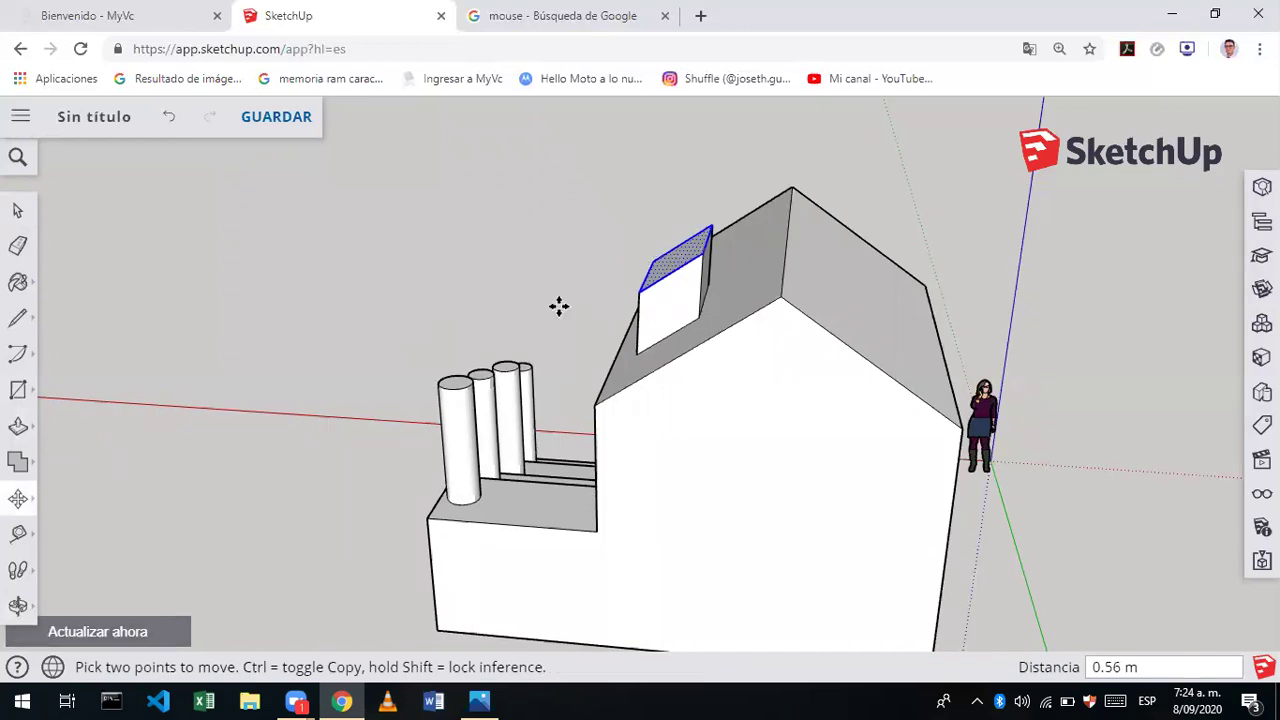
- Raise one top edge of the chimney box by 0.40 m
{"action": "key", "text": "o"}
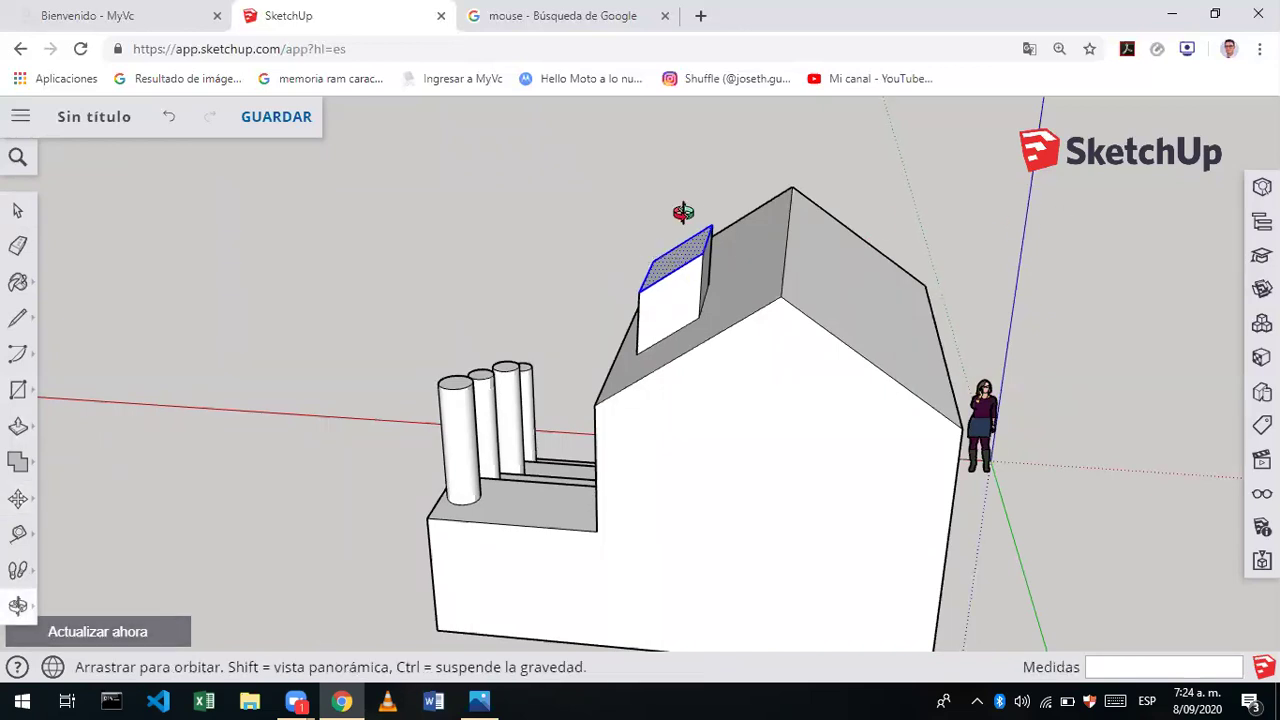
{"action": "left_click_drag", "start_coordinate": [683, 212], "coordinate": [1191, 207]}
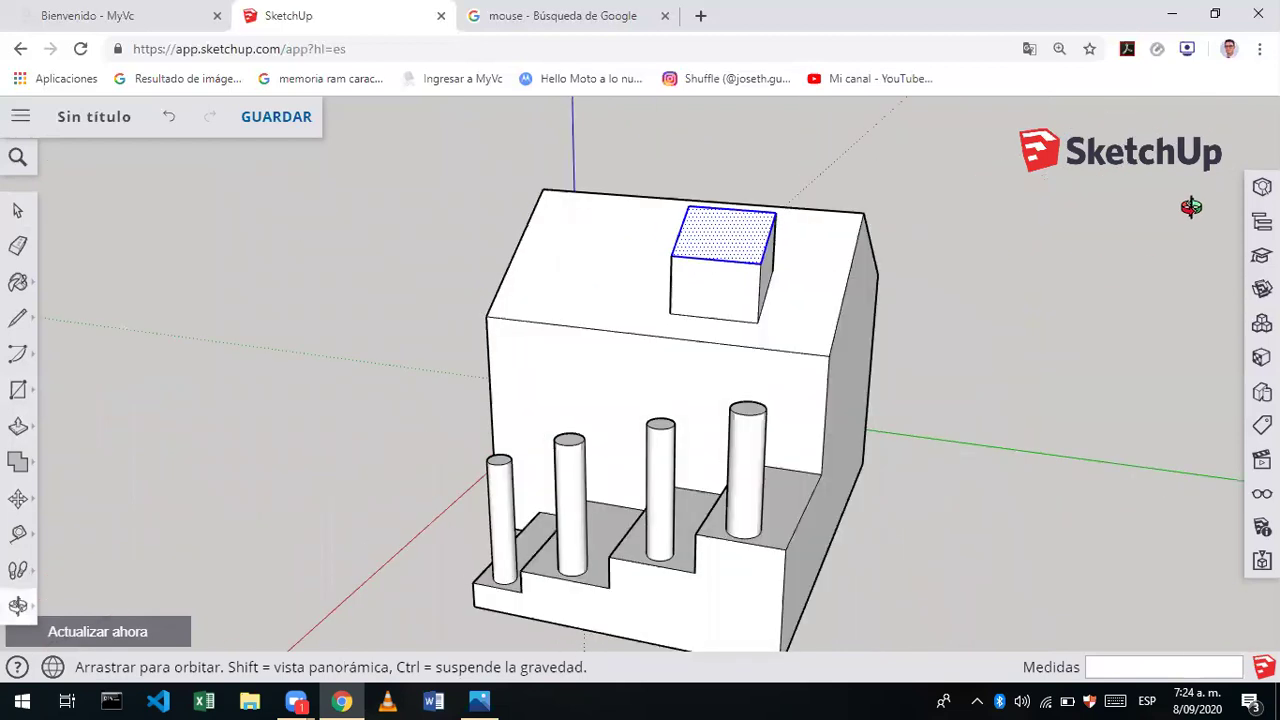
{"action": "left_click_drag", "start_coordinate": [544, 274], "coordinate": [1114, 220]}
{"action": "mouse_move", "coordinate": [820, 366]}
{"action": "left_mouse_down"}
{"action": "mouse_move", "coordinate": [1137, 314]}
{"action": "mouse_move", "coordinate": [878, 493]}
{"action": "mouse_move", "coordinate": [886, 514]}
{"action": "left_mouse_up"}
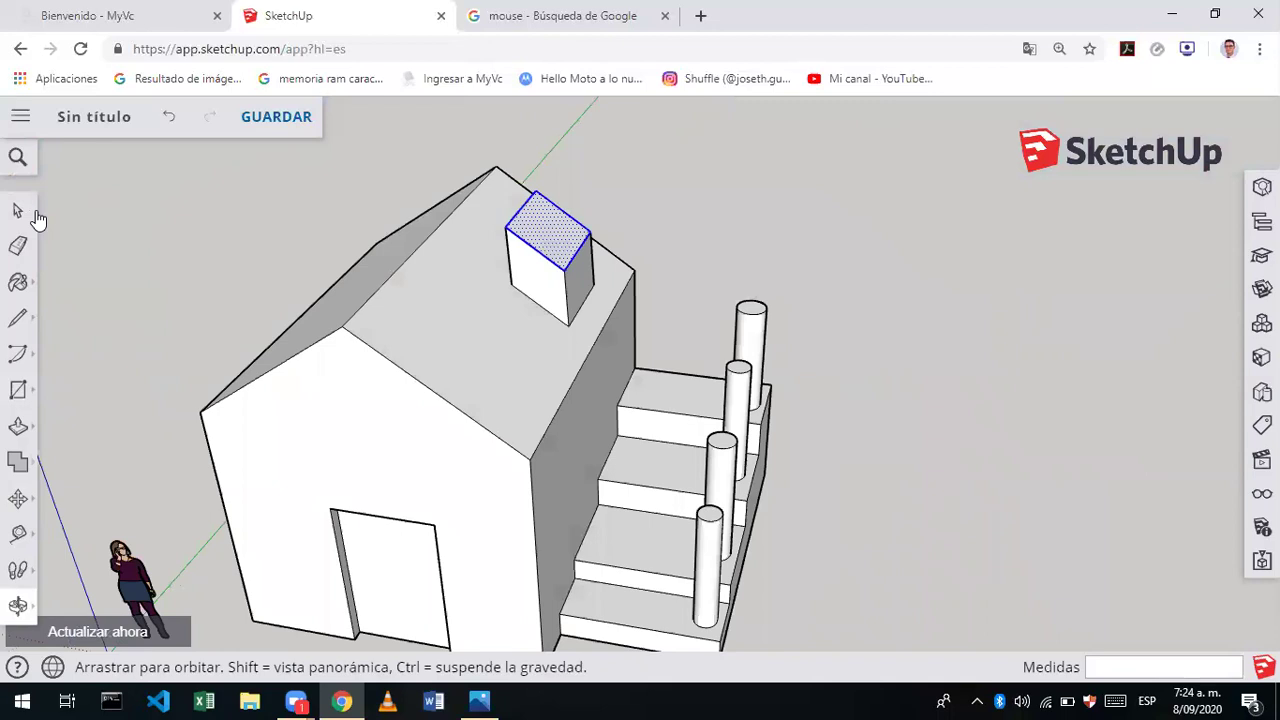
{"action": "left_click", "coordinate": [18, 213]}
{"action": "left_click", "coordinate": [640, 182]}
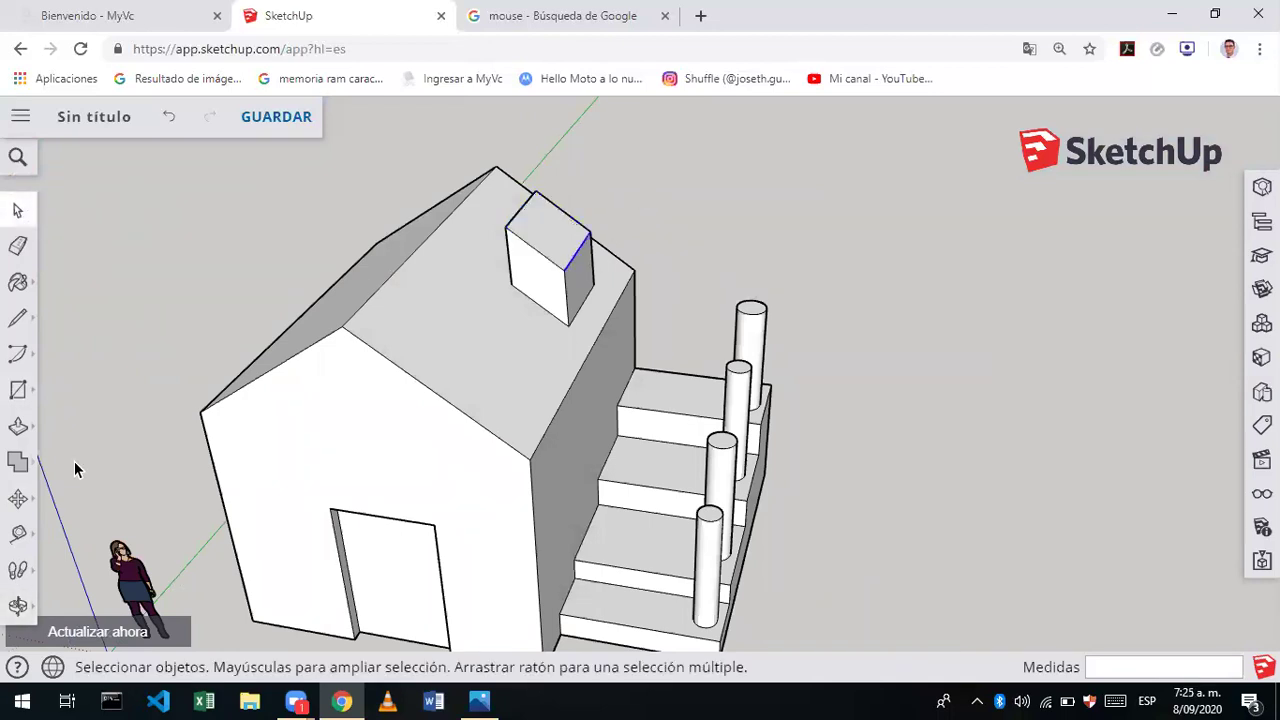
{"action": "left_click", "coordinate": [18, 498]}
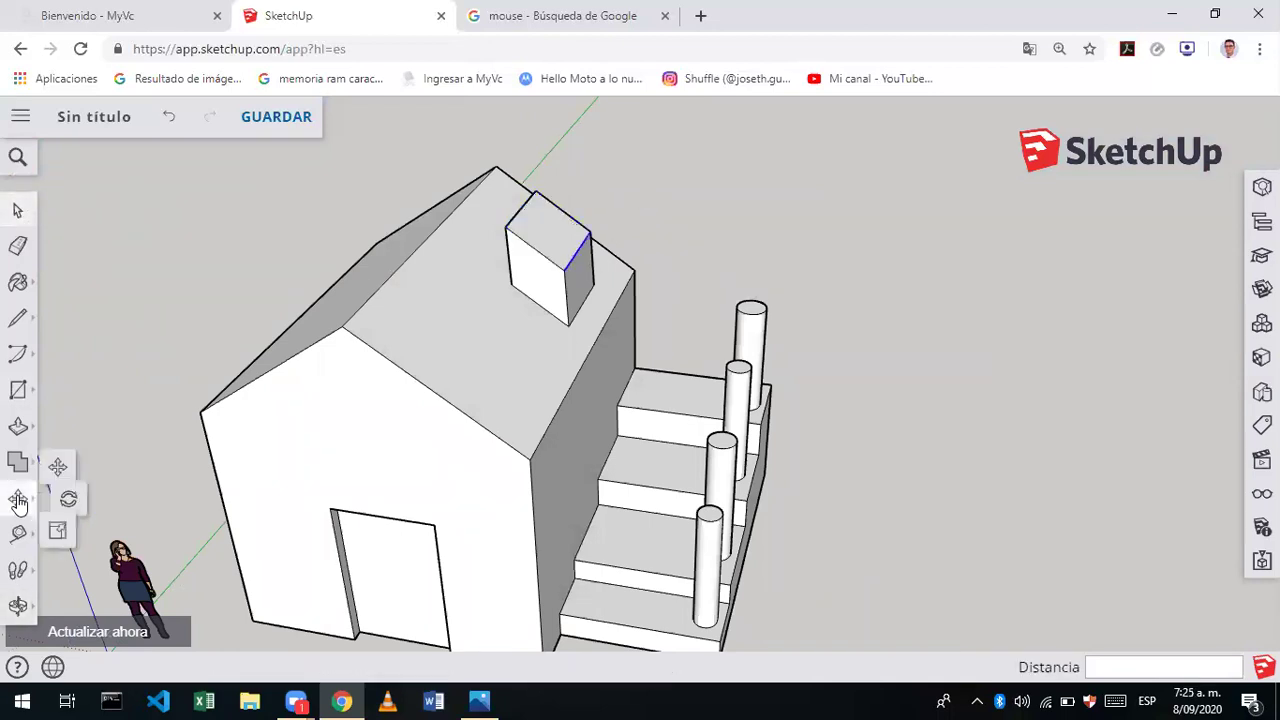
{"action": "left_click", "coordinate": [580, 250]}
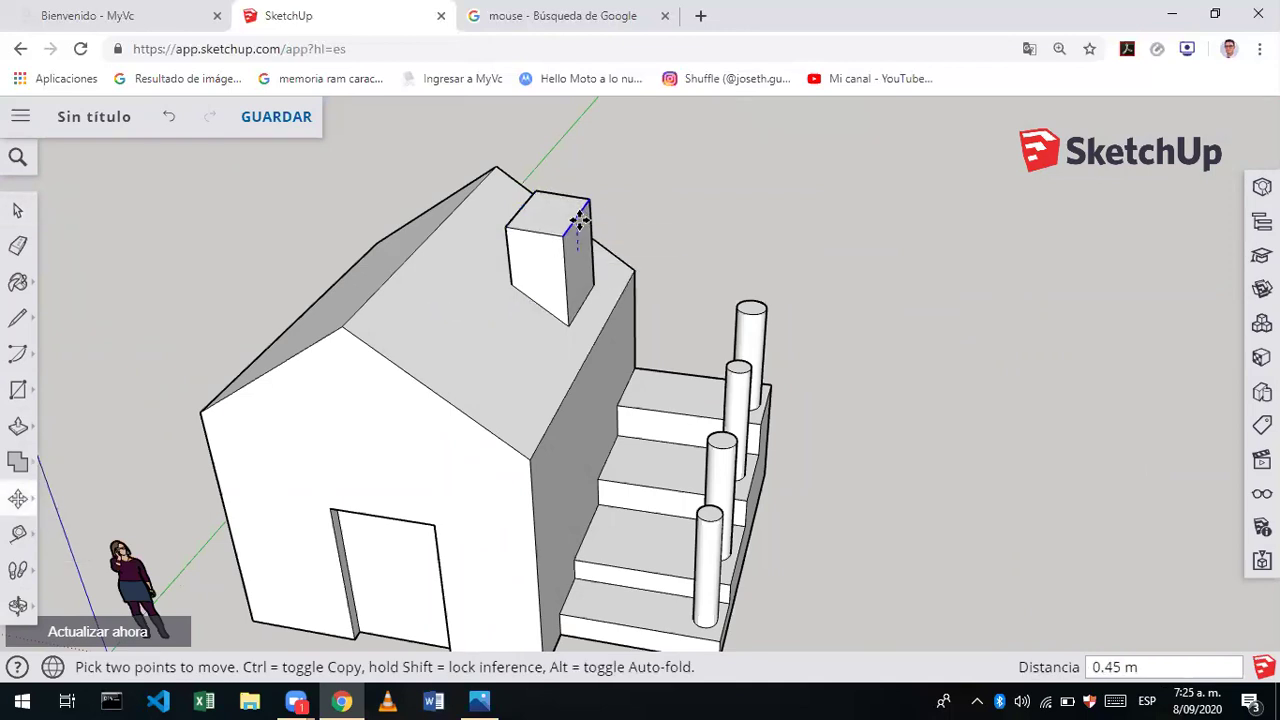
{"action": "left_click", "coordinate": [578, 218]}
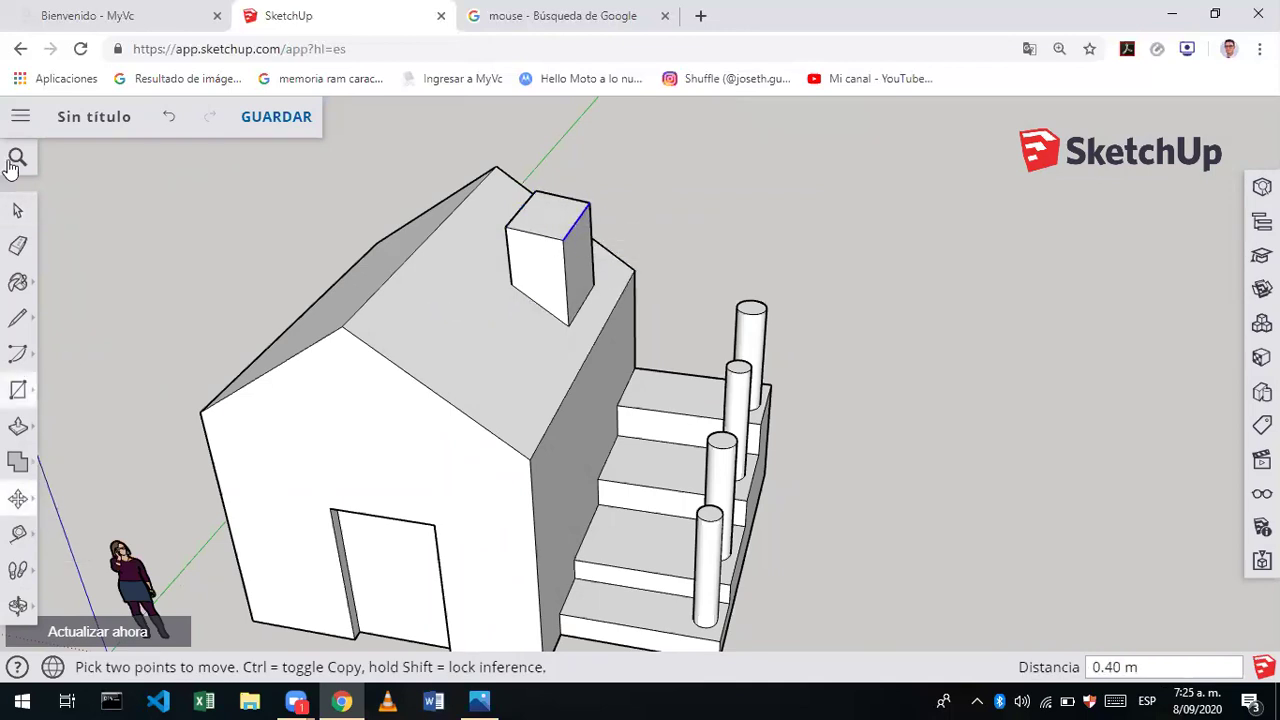
{"action": "key", "text": "o"}
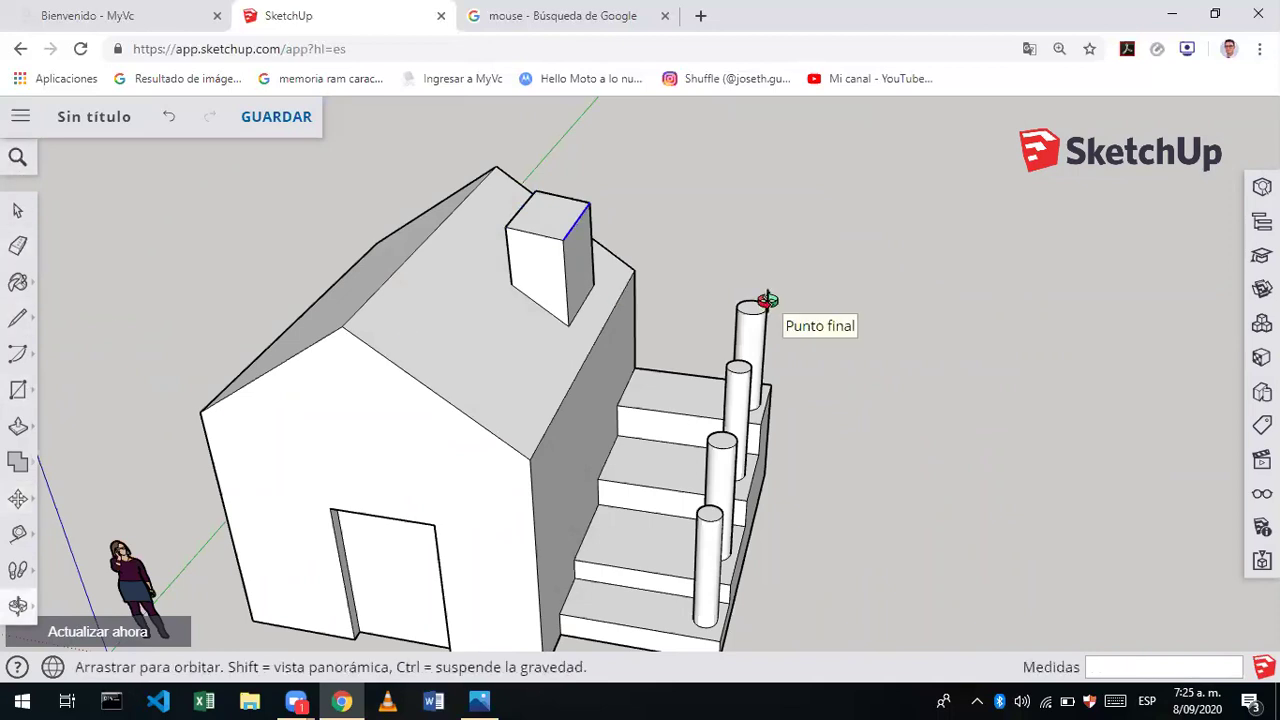
{"action": "mouse_move", "coordinate": [543, 278]}
{"action": "left_mouse_down"}
{"action": "mouse_move", "coordinate": [849, 163]}
{"action": "mouse_move", "coordinate": [473, 416]}
{"action": "mouse_move", "coordinate": [754, 220]}
{"action": "mouse_move", "coordinate": [643, 414]}
{"action": "mouse_move", "coordinate": [571, 466]}
{"action": "mouse_move", "coordinate": [108, 224]}
{"action": "left_mouse_up"}
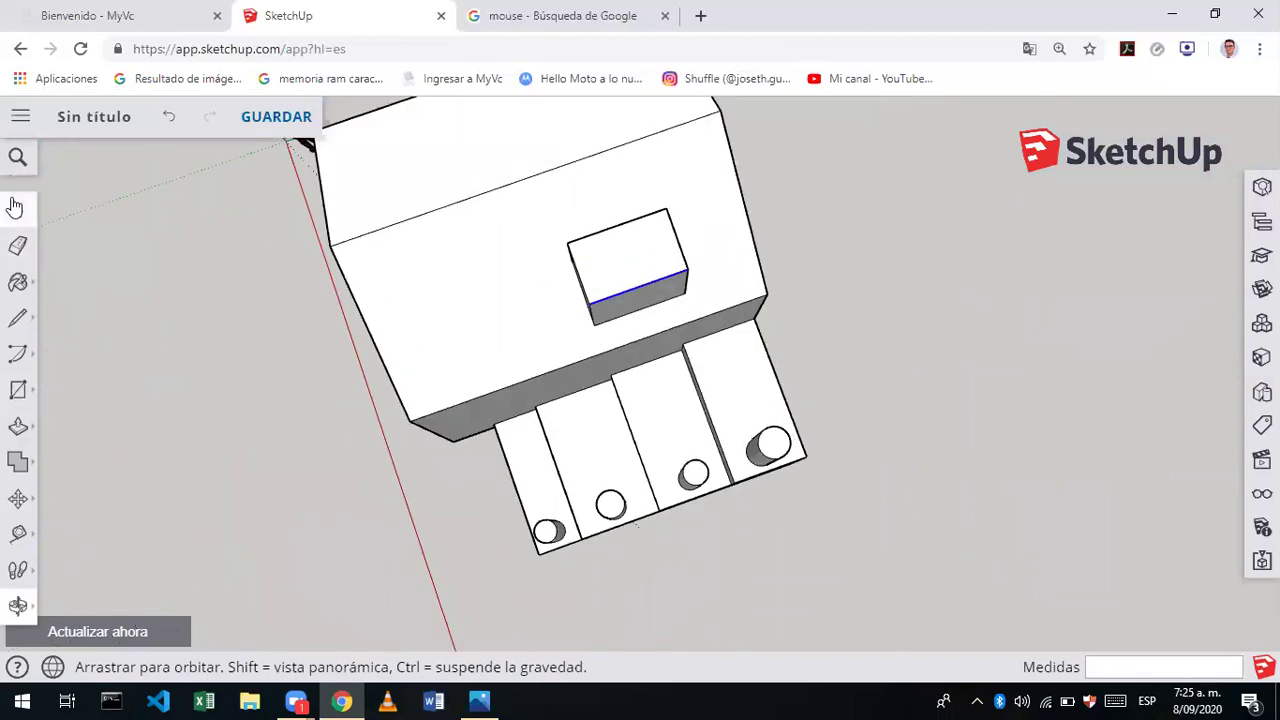
{"action": "left_click", "coordinate": [15, 357]}
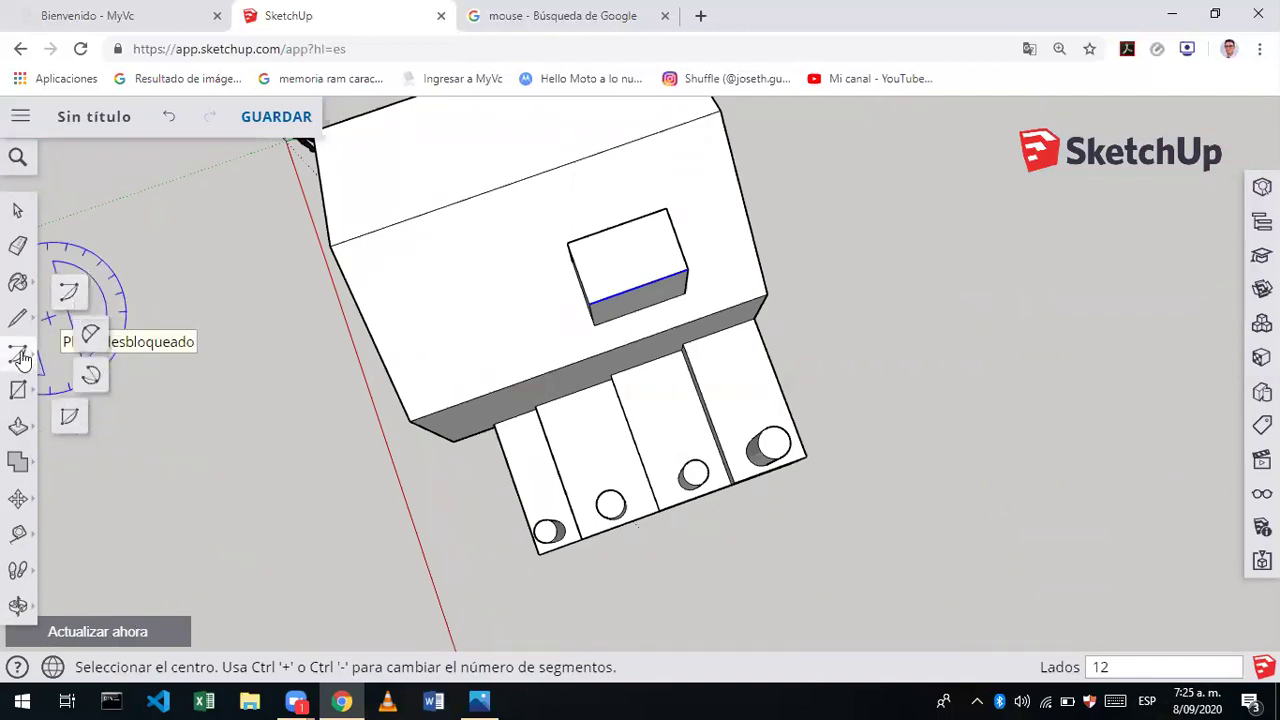
{"action": "left_click", "coordinate": [16, 395]}
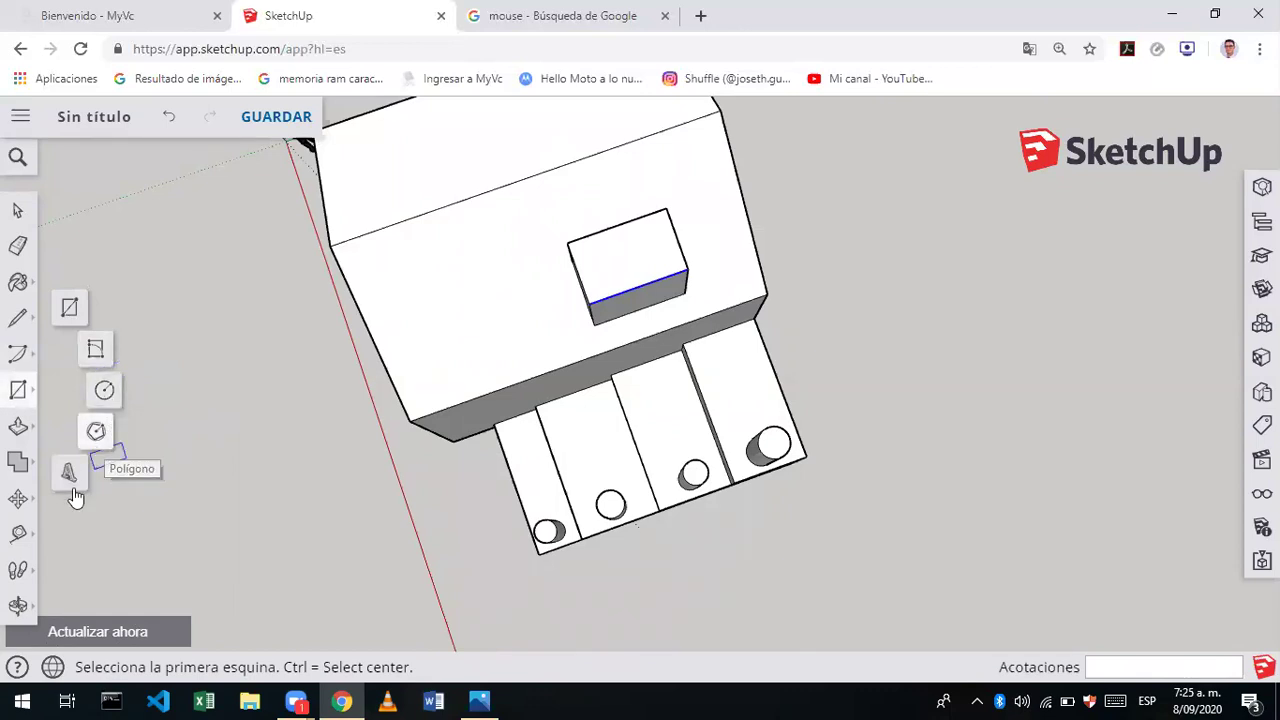
{"action": "left_click", "coordinate": [15, 443]}
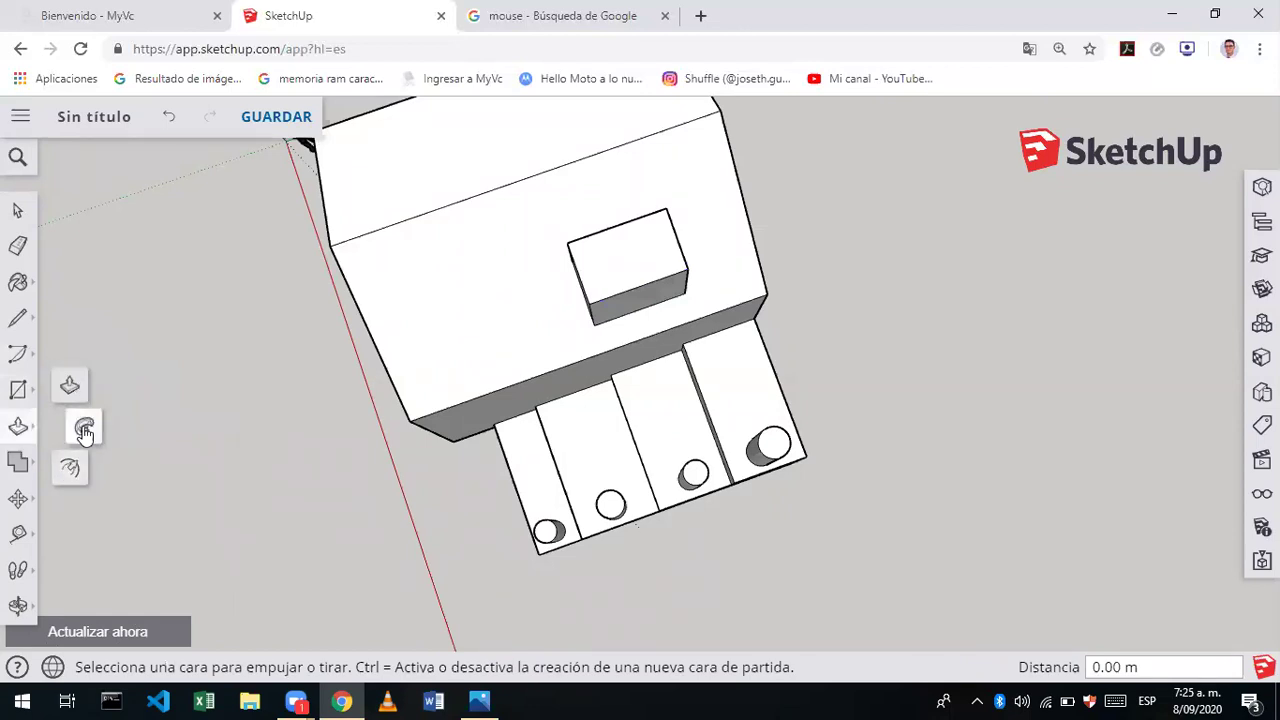
- Inset the chimney's top face with Offset, leaving a thin rim
{"action": "left_click", "coordinate": [70, 466]}
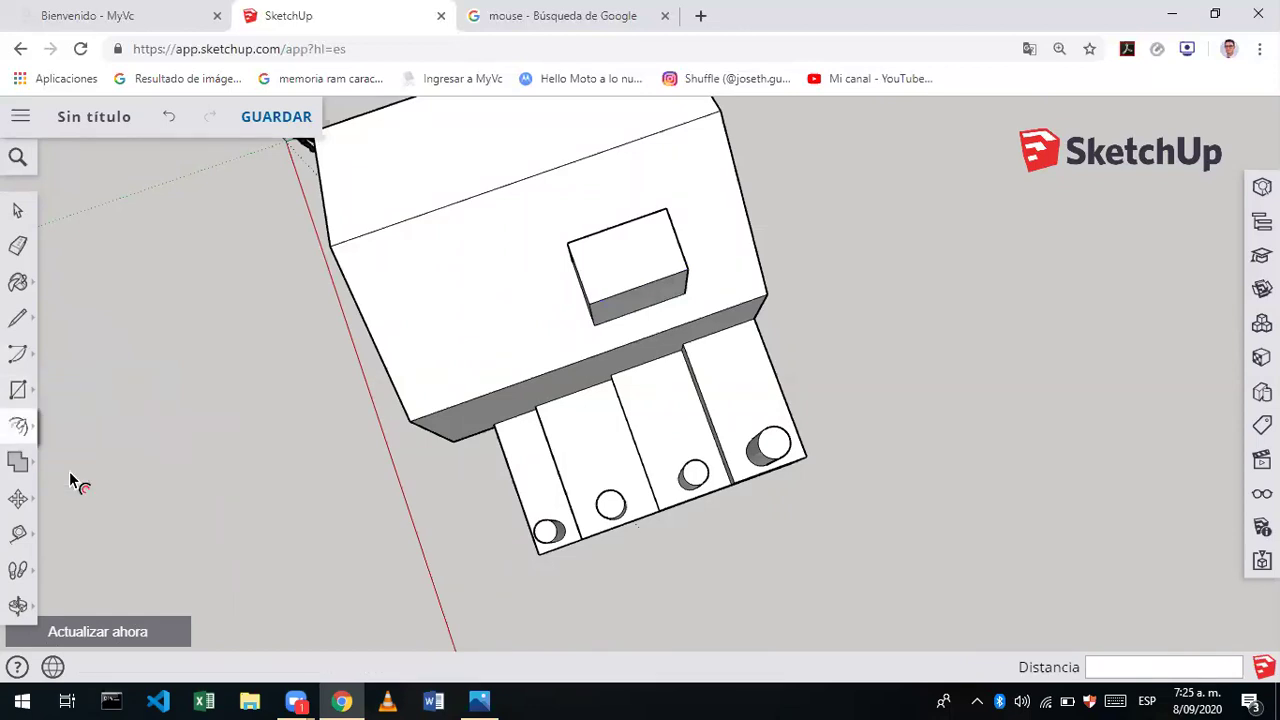
{"action": "left_click", "coordinate": [644, 266]}
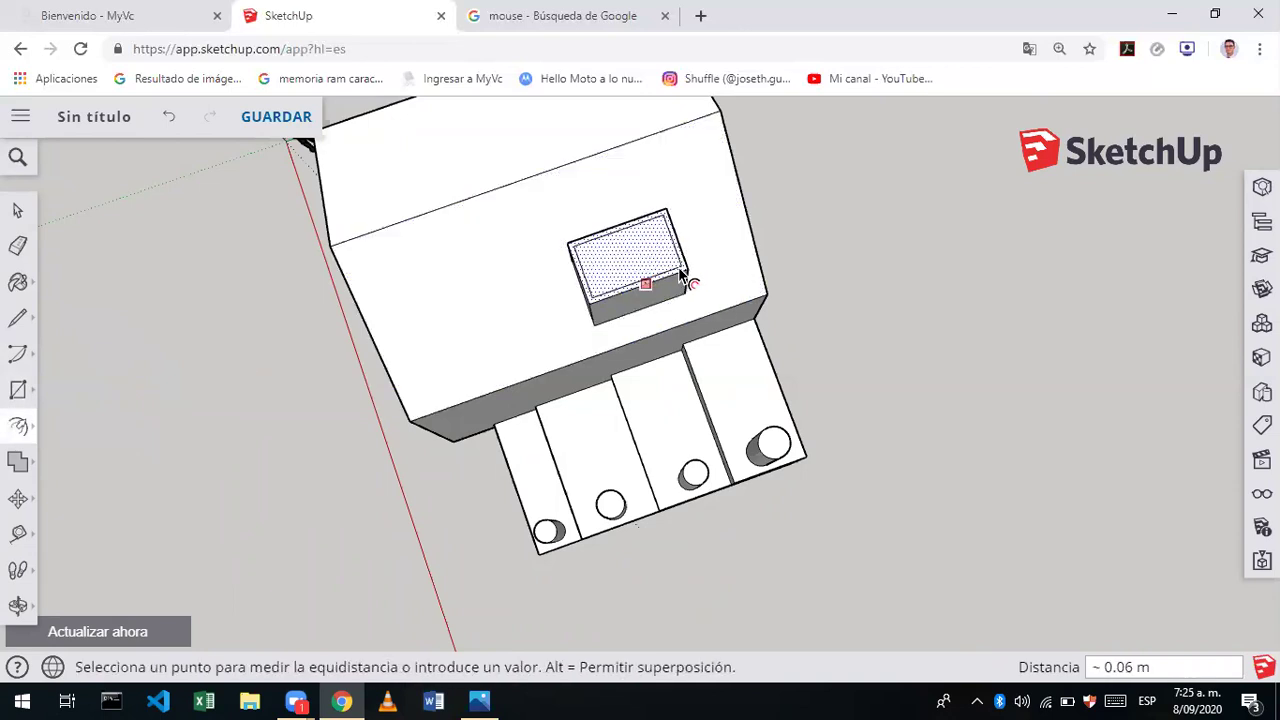
{"action": "left_click", "coordinate": [681, 272]}
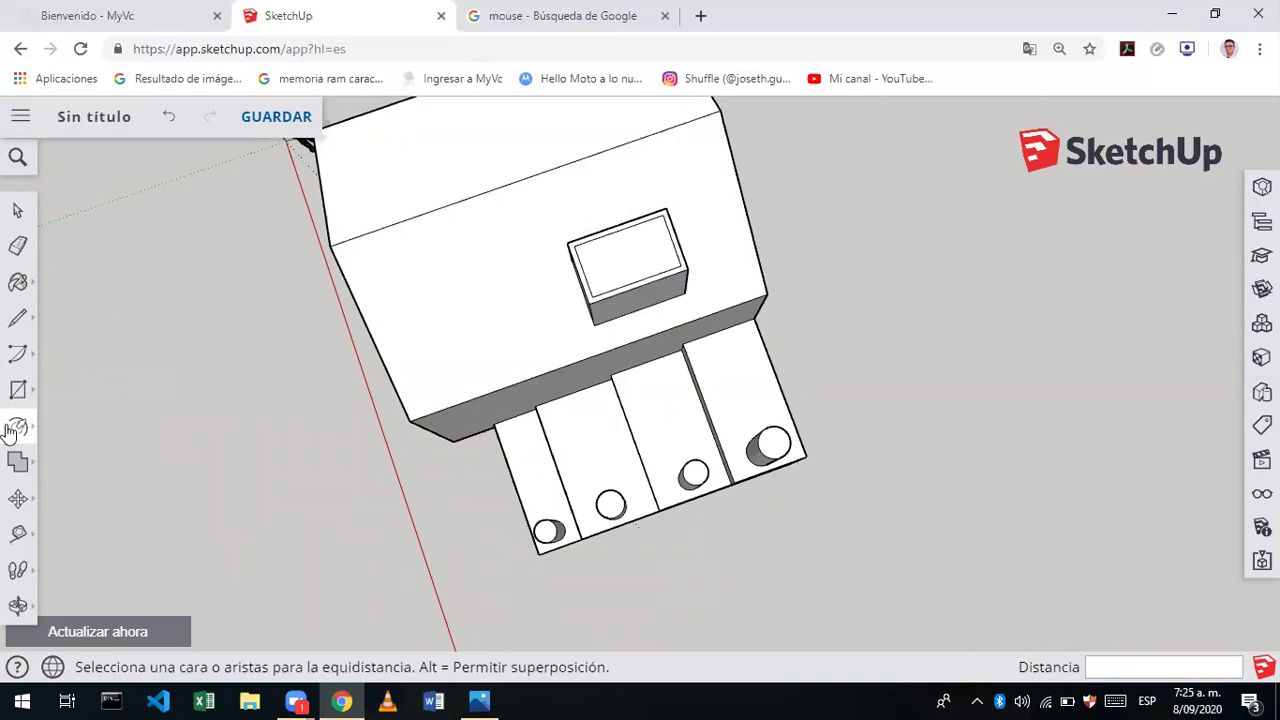
{"action": "mouse_move", "coordinate": [17, 462]}
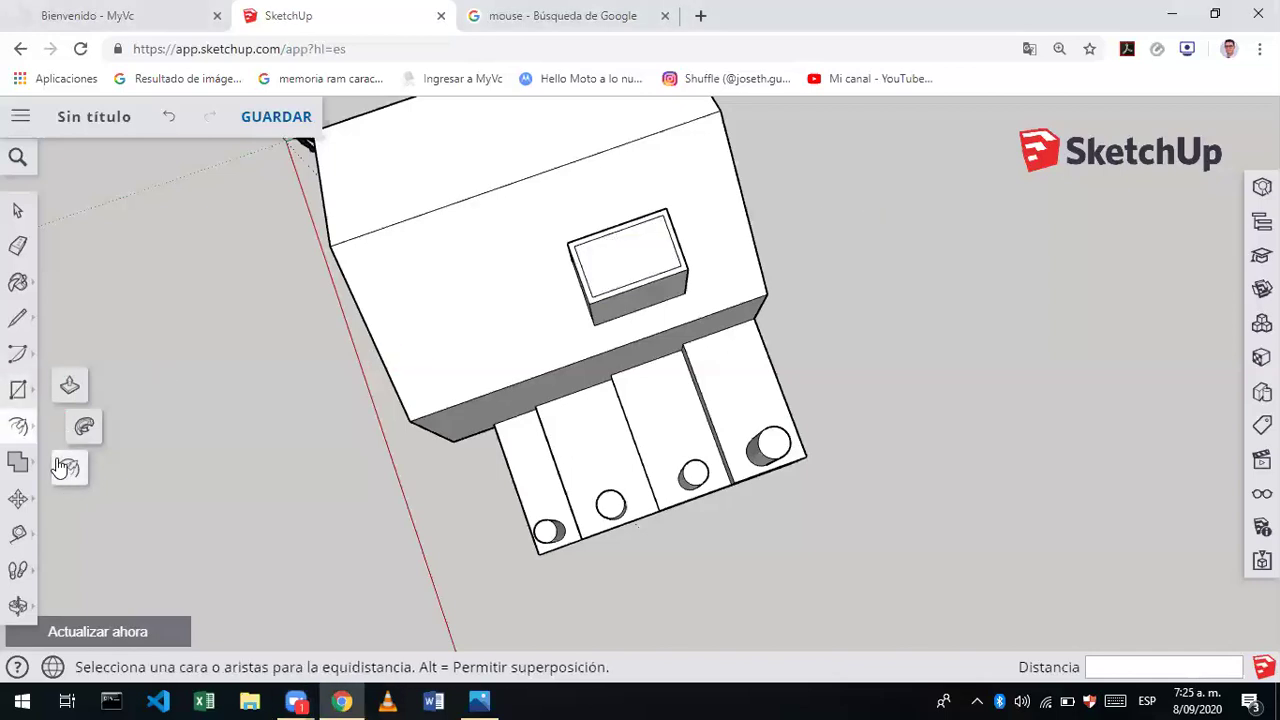
{"action": "key", "text": "ctrl+z"}
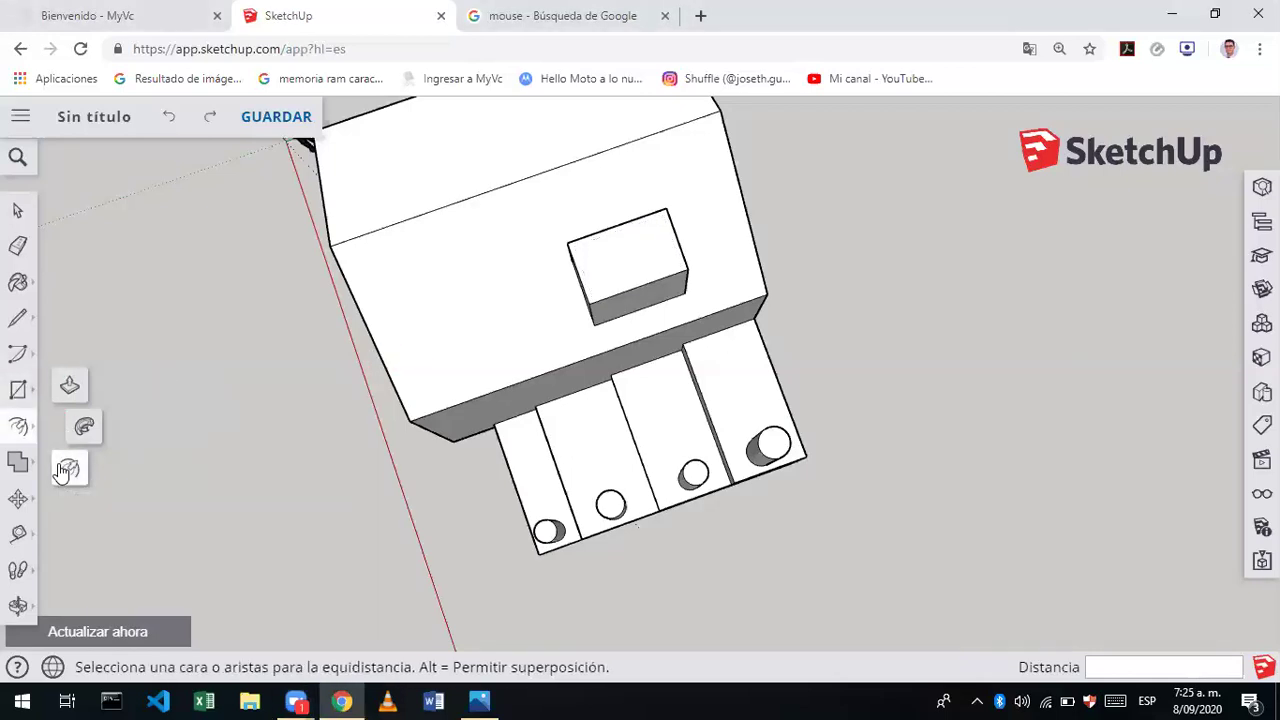
{"action": "left_click", "coordinate": [75, 473]}
{"action": "left_click", "coordinate": [620, 265]}
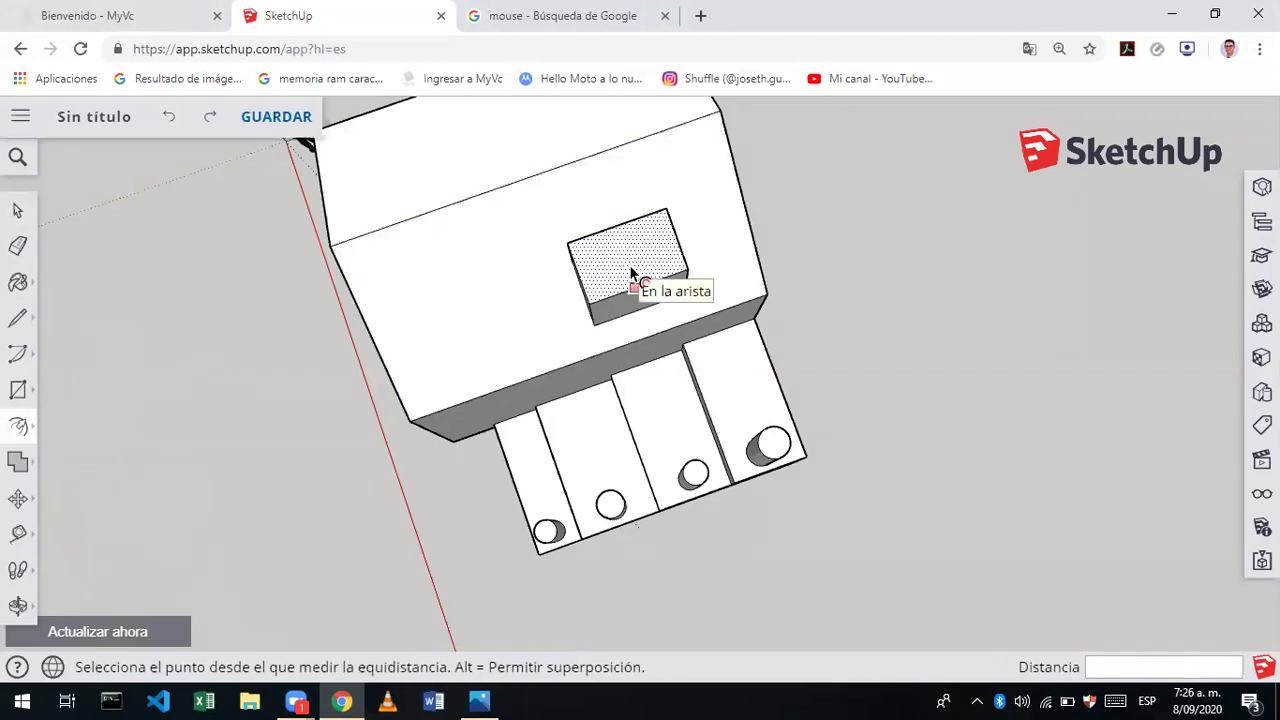
{"action": "left_click", "coordinate": [629, 271]}
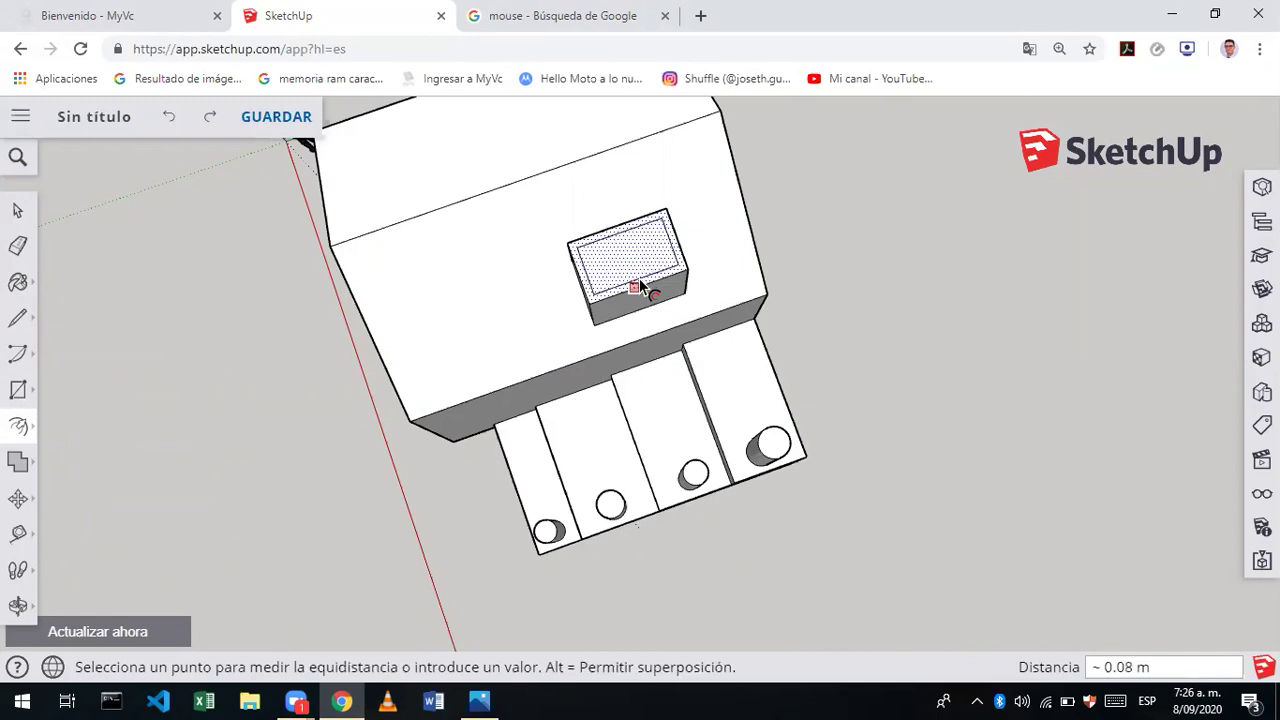
{"action": "left_click", "coordinate": [641, 287]}
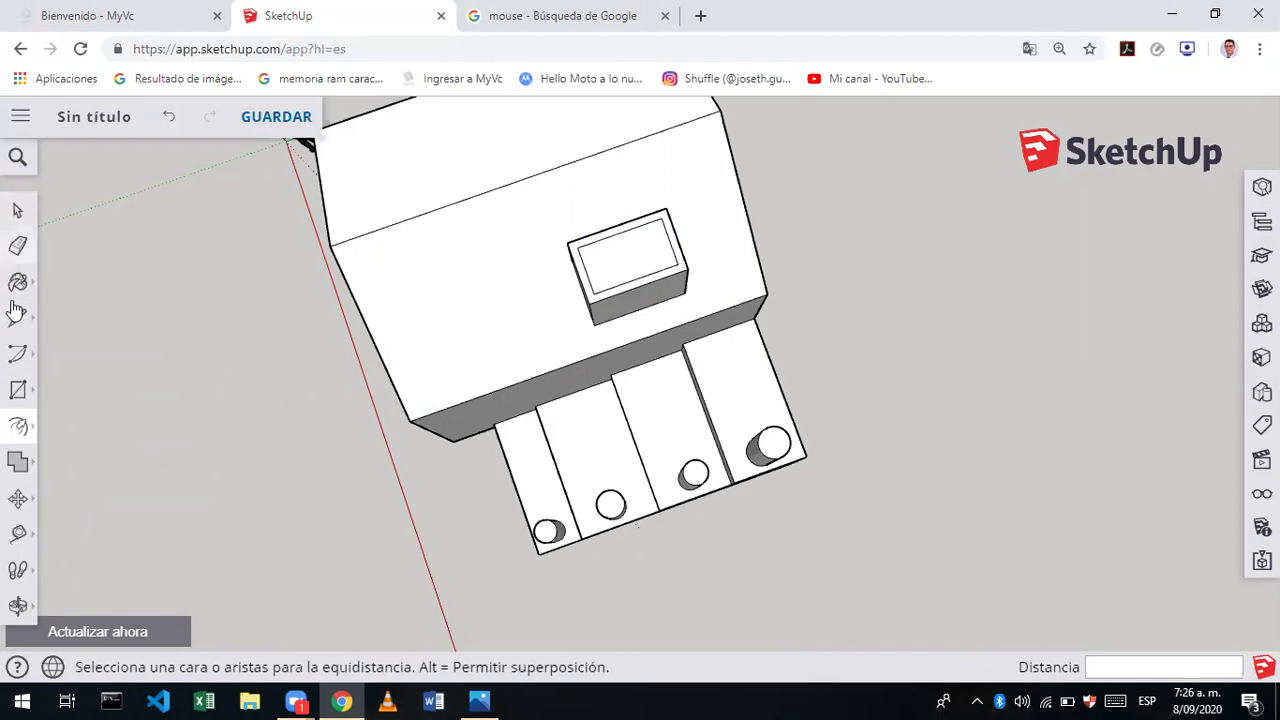
- Push the inset inner face down 0.82 m to hollow out the chimney
{"action": "left_click", "coordinate": [22, 392]}
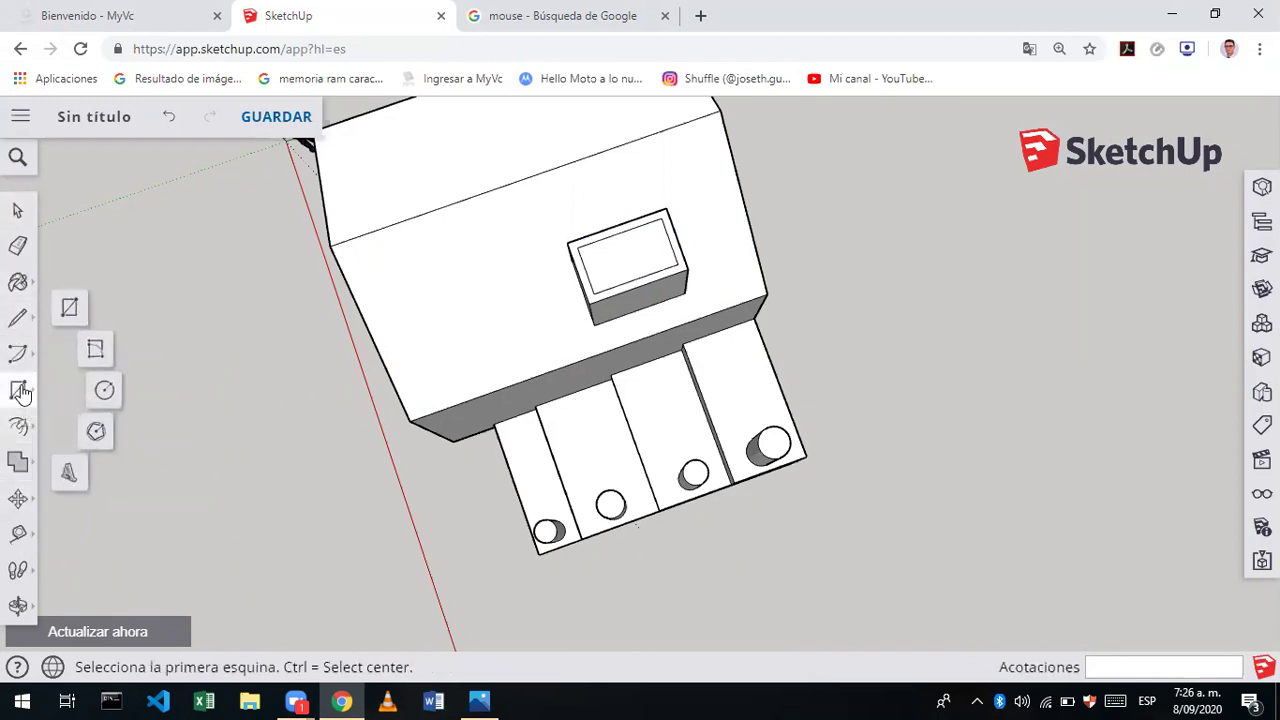
{"action": "left_click", "coordinate": [22, 428]}
{"action": "left_click", "coordinate": [69, 386]}
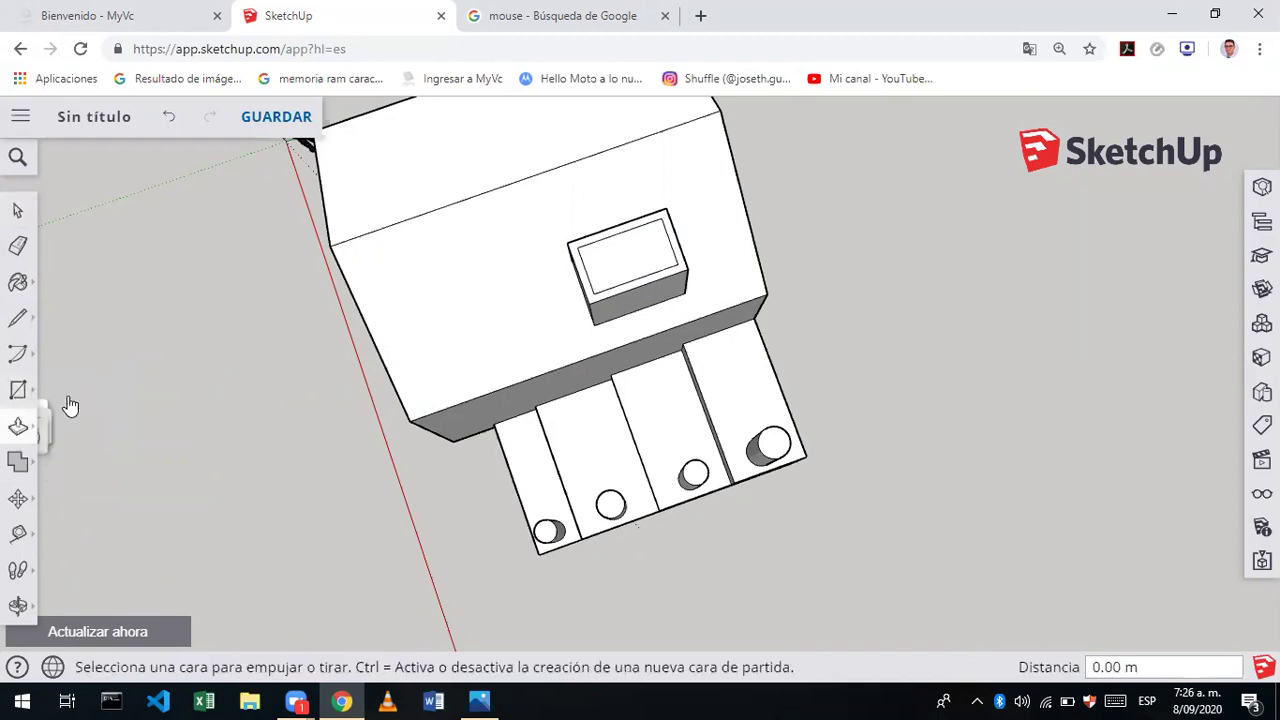
{"action": "left_click", "coordinate": [637, 253]}
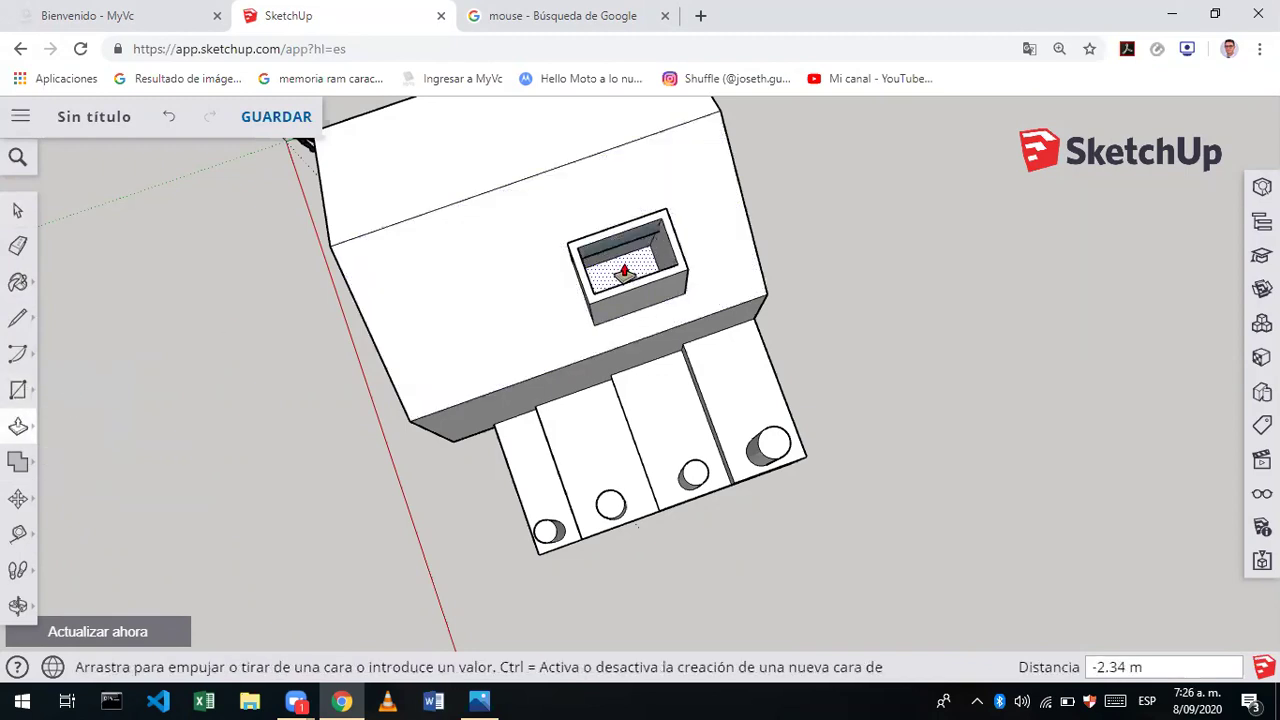
{"action": "left_click", "coordinate": [643, 265]}
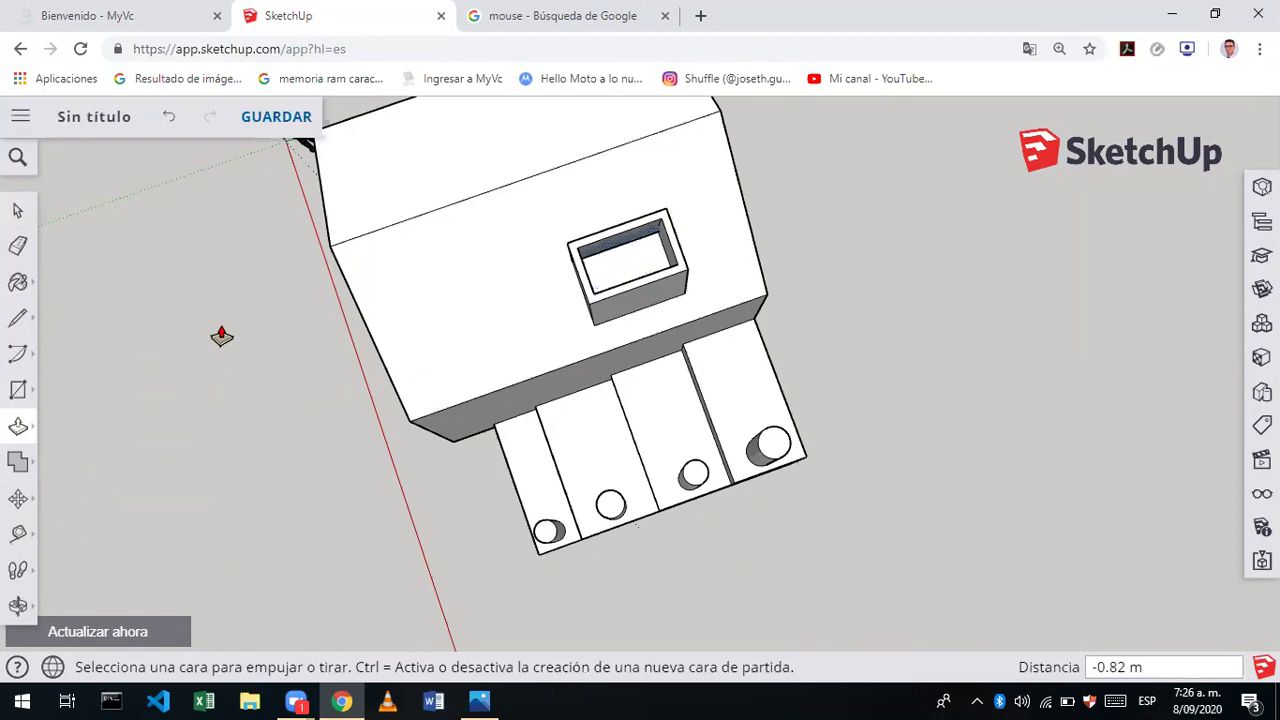
{"action": "left_click", "coordinate": [16, 215]}
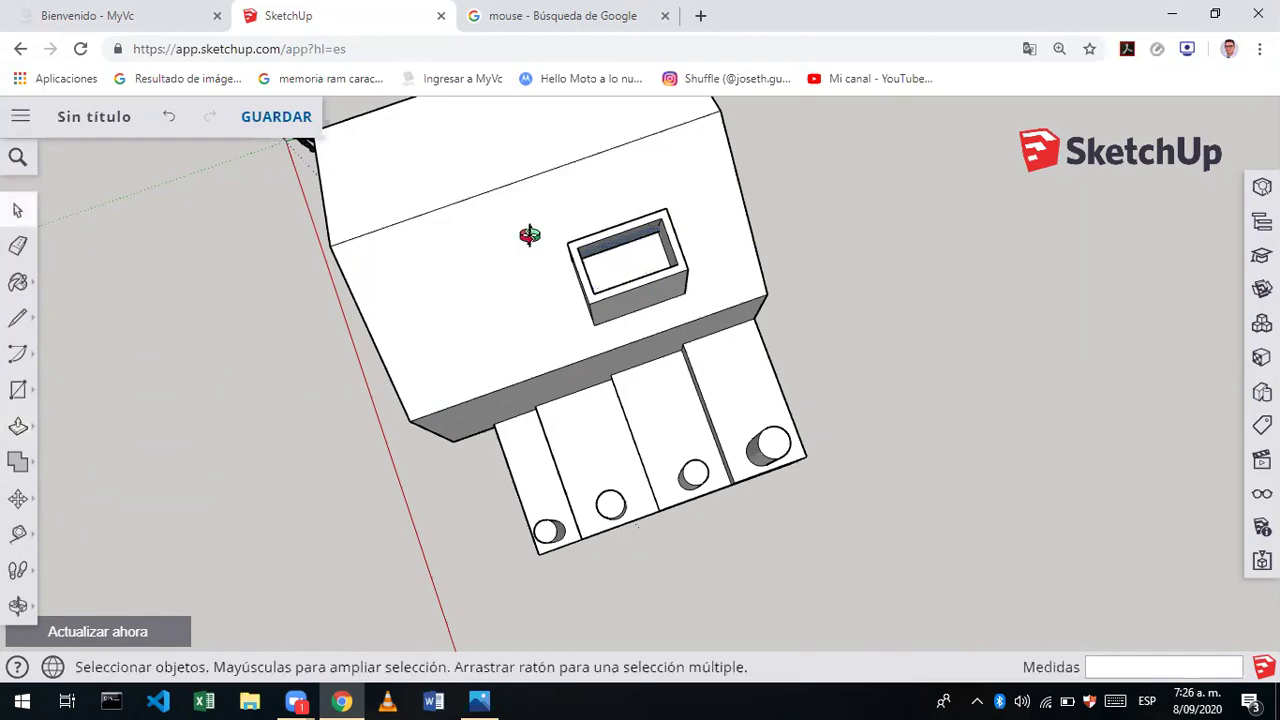
- Orbit to a level view of the house front, door forward and stairs at right
{"action": "key", "text": "o"}
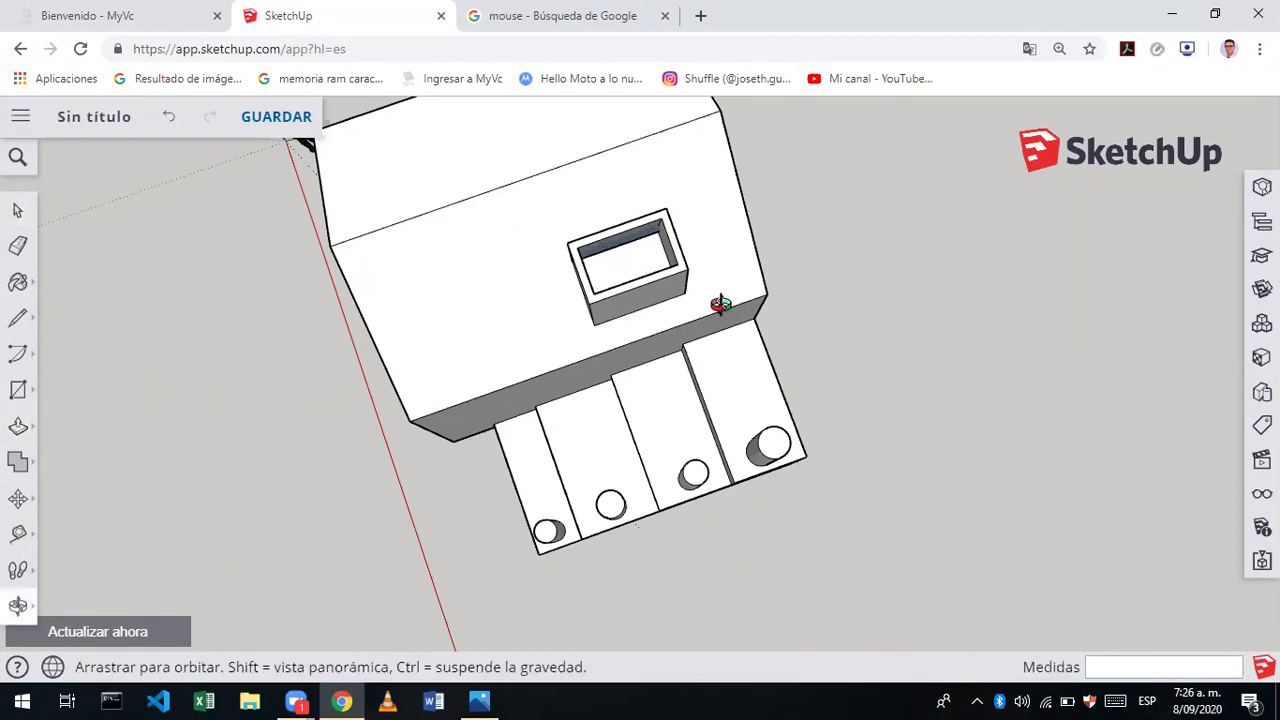
{"action": "left_click_drag", "start_coordinate": [317, 441], "coordinate": [488, 145]}
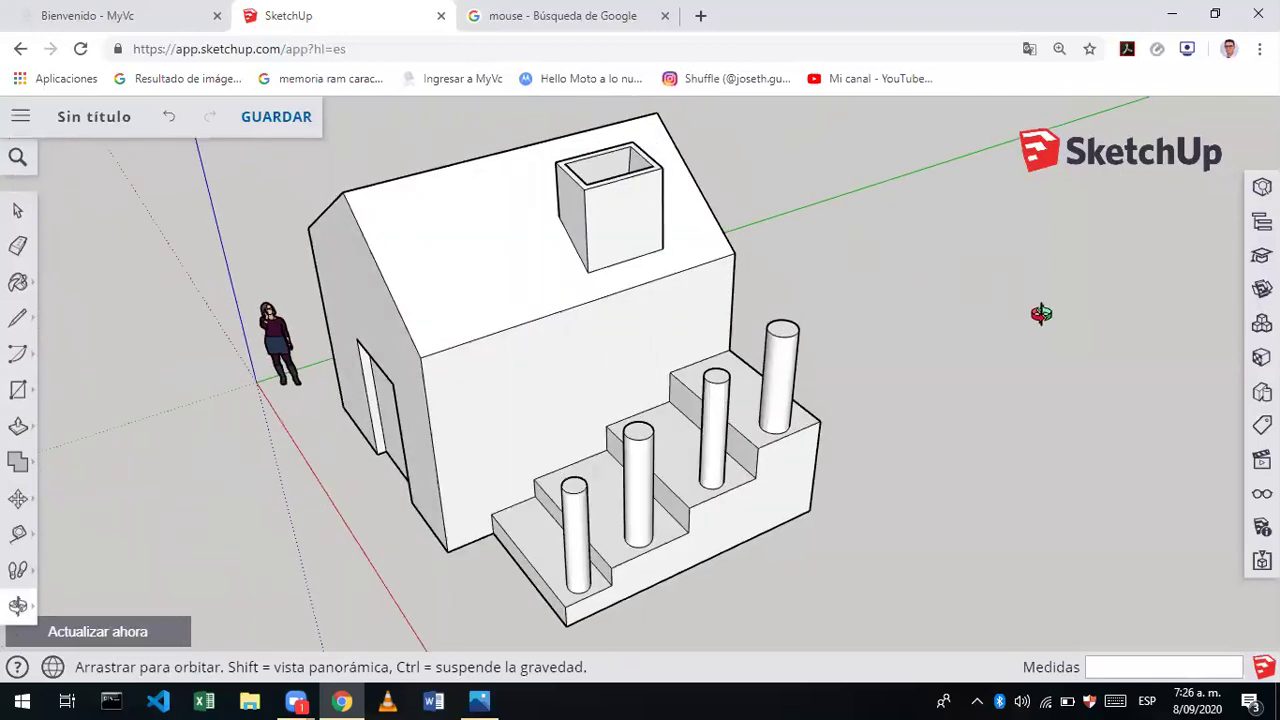
{"action": "mouse_move", "coordinate": [727, 301]}
{"action": "left_mouse_down"}
{"action": "mouse_move", "coordinate": [297, 286]}
{"action": "mouse_move", "coordinate": [669, 174]}
{"action": "mouse_move", "coordinate": [489, 466]}
{"action": "mouse_move", "coordinate": [437, 129]}
{"action": "mouse_move", "coordinate": [694, 177]}
{"action": "mouse_move", "coordinate": [351, 340]}
{"action": "mouse_move", "coordinate": [538, 353]}
{"action": "mouse_move", "coordinate": [100, 453]}
{"action": "mouse_move", "coordinate": [698, 288]}
{"action": "mouse_move", "coordinate": [213, 336]}
{"action": "left_mouse_up"}
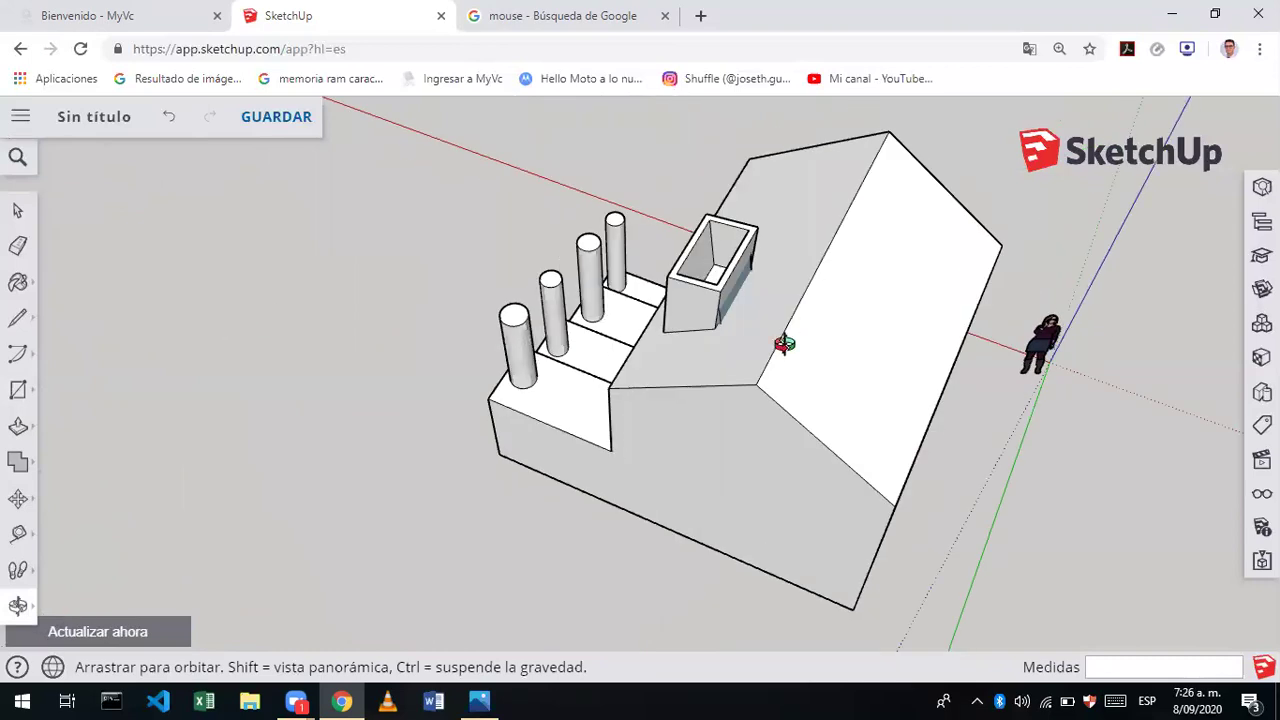
{"action": "left_click_drag", "start_coordinate": [784, 344], "coordinate": [681, 381]}
{"action": "mouse_move", "coordinate": [226, 411]}
{"action": "left_mouse_down"}
{"action": "mouse_move", "coordinate": [500, 523]}
{"action": "mouse_move", "coordinate": [420, 400]}
{"action": "mouse_move", "coordinate": [469, 329]}
{"action": "mouse_move", "coordinate": [460, 347]}
{"action": "left_mouse_up"}
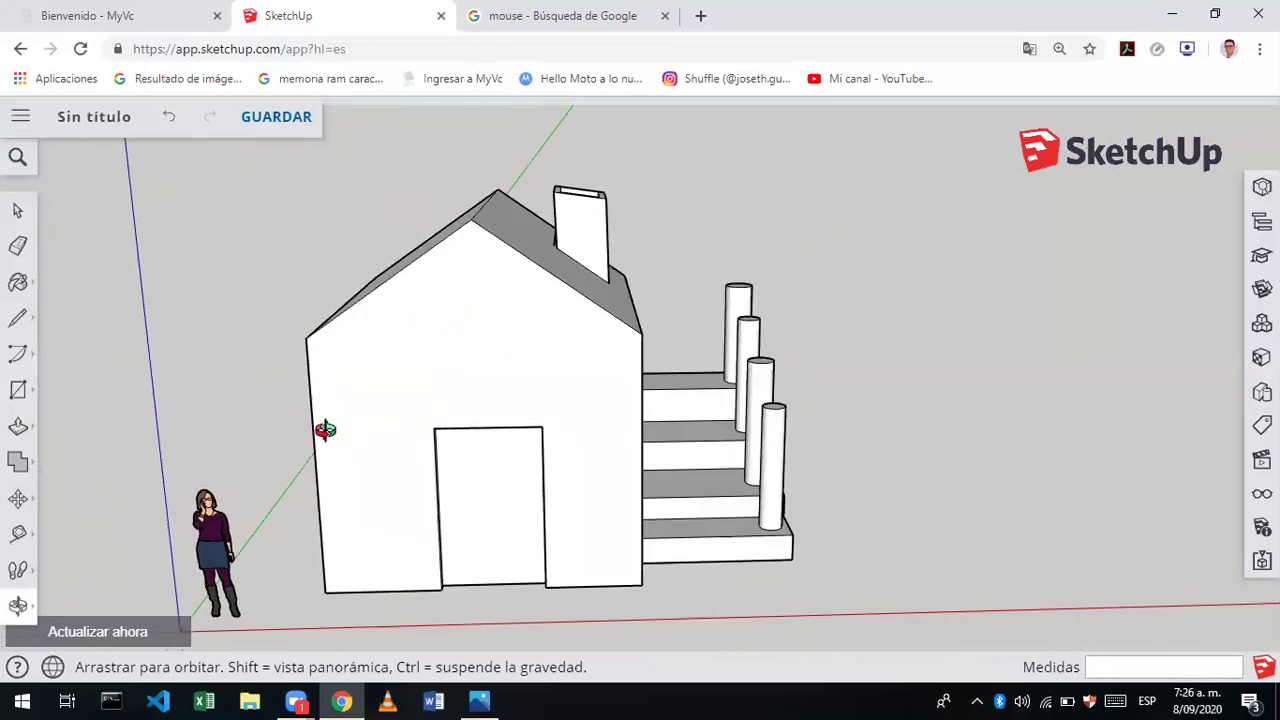
{"action": "mouse_move", "coordinate": [310, 390]}
{"action": "left_mouse_down"}
{"action": "mouse_move", "coordinate": [400, 423]}
{"action": "mouse_move", "coordinate": [449, 349]}
{"action": "mouse_move", "coordinate": [483, 345]}
{"action": "left_mouse_up"}
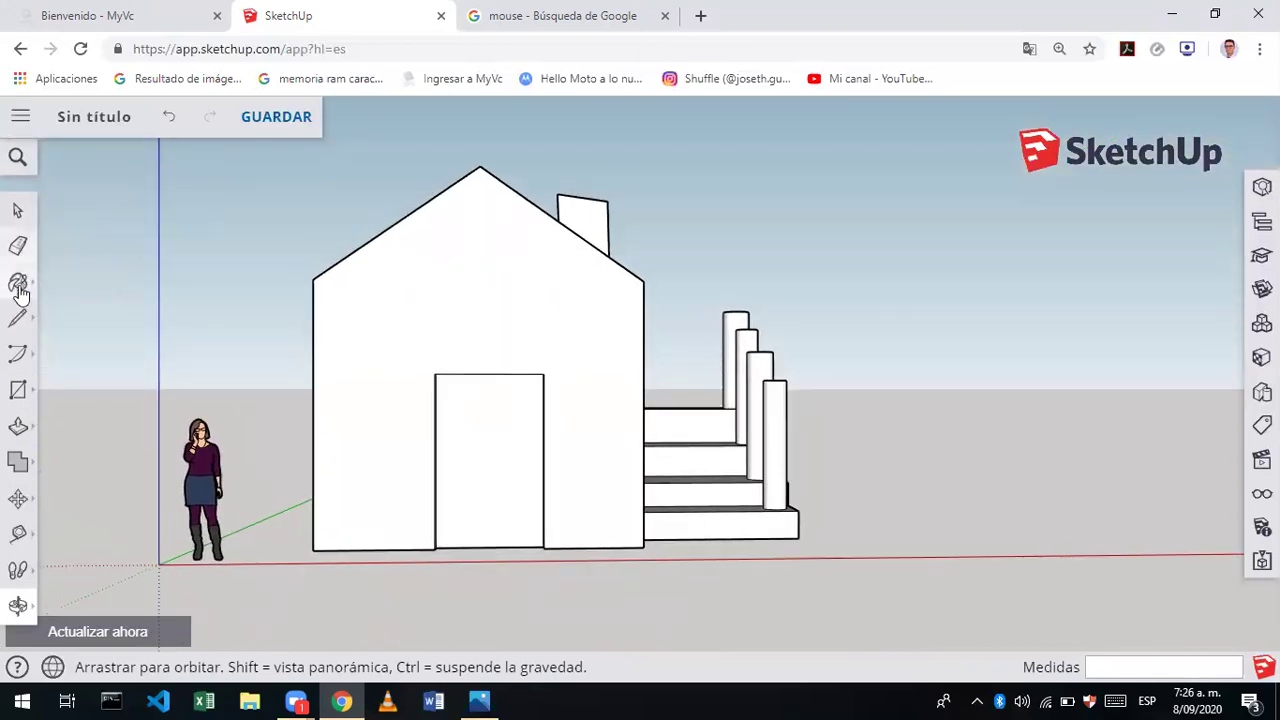
- Look through the line and arc drawing tools, settling on freehand
{"action": "left_click", "coordinate": [18, 317]}
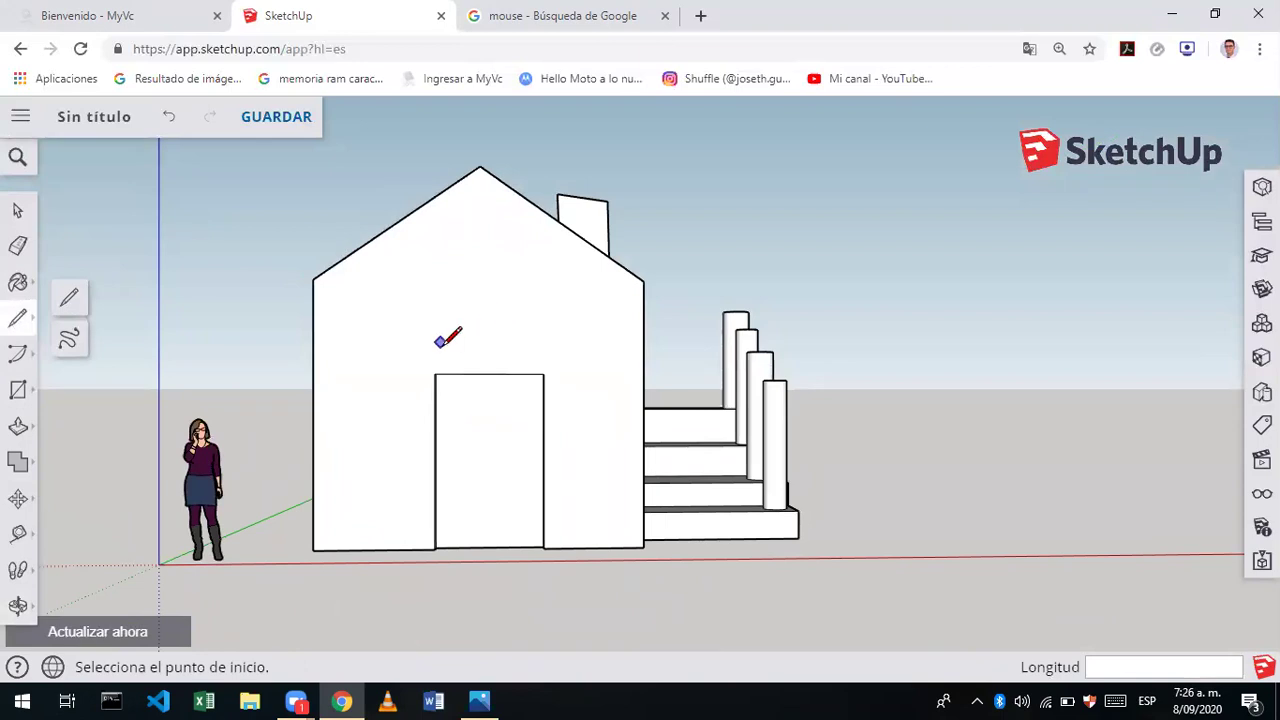
{"action": "left_click", "coordinate": [64, 347]}
{"action": "left_click", "coordinate": [18, 360]}
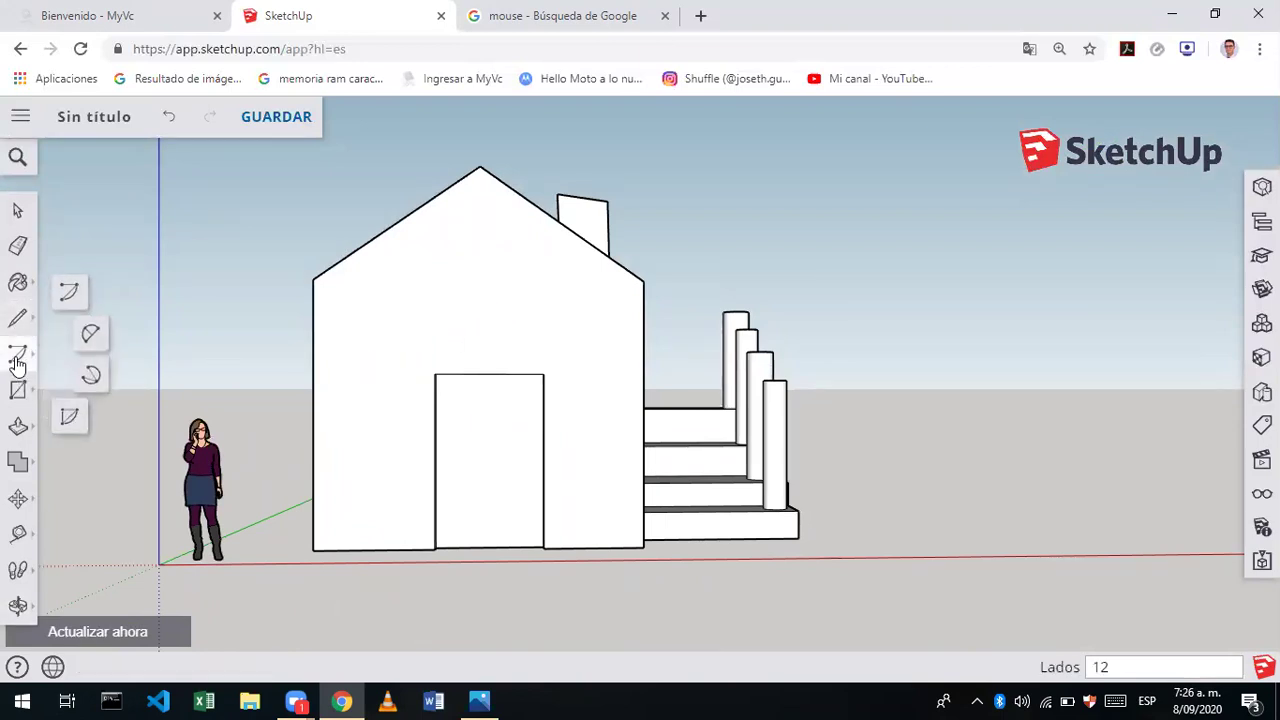
{"action": "left_click", "coordinate": [18, 318]}
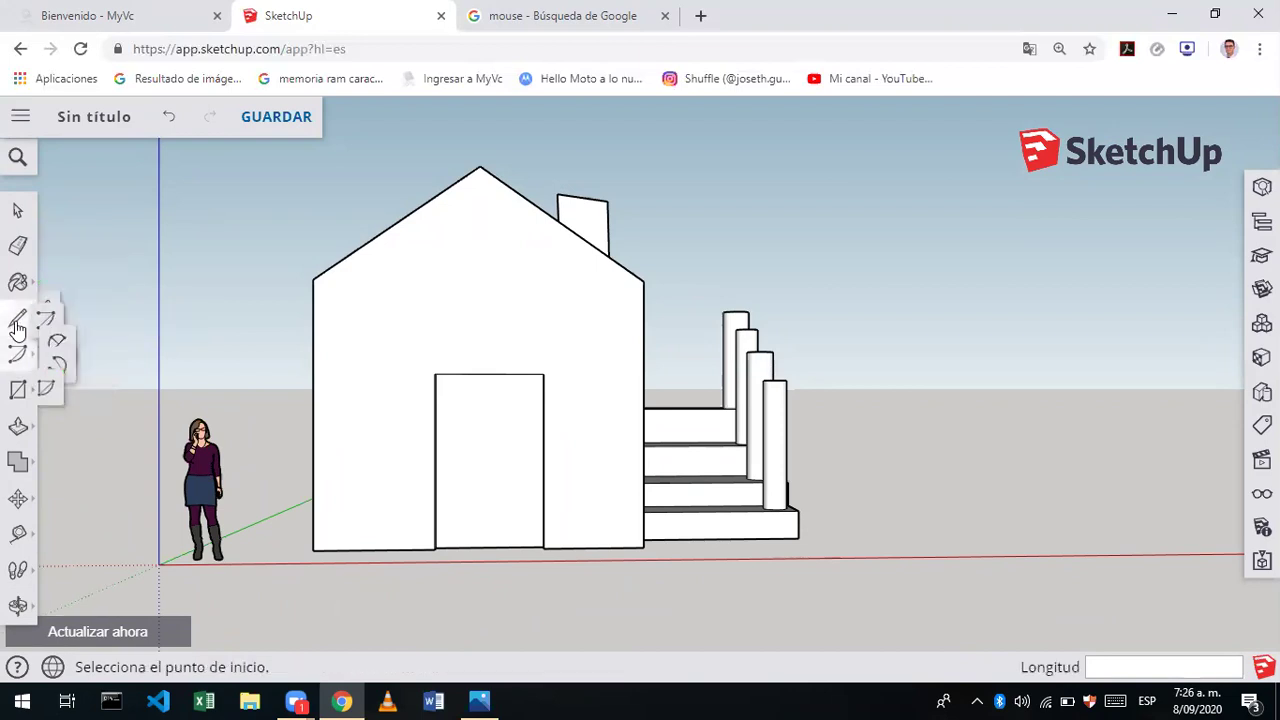
{"action": "left_click", "coordinate": [68, 340]}
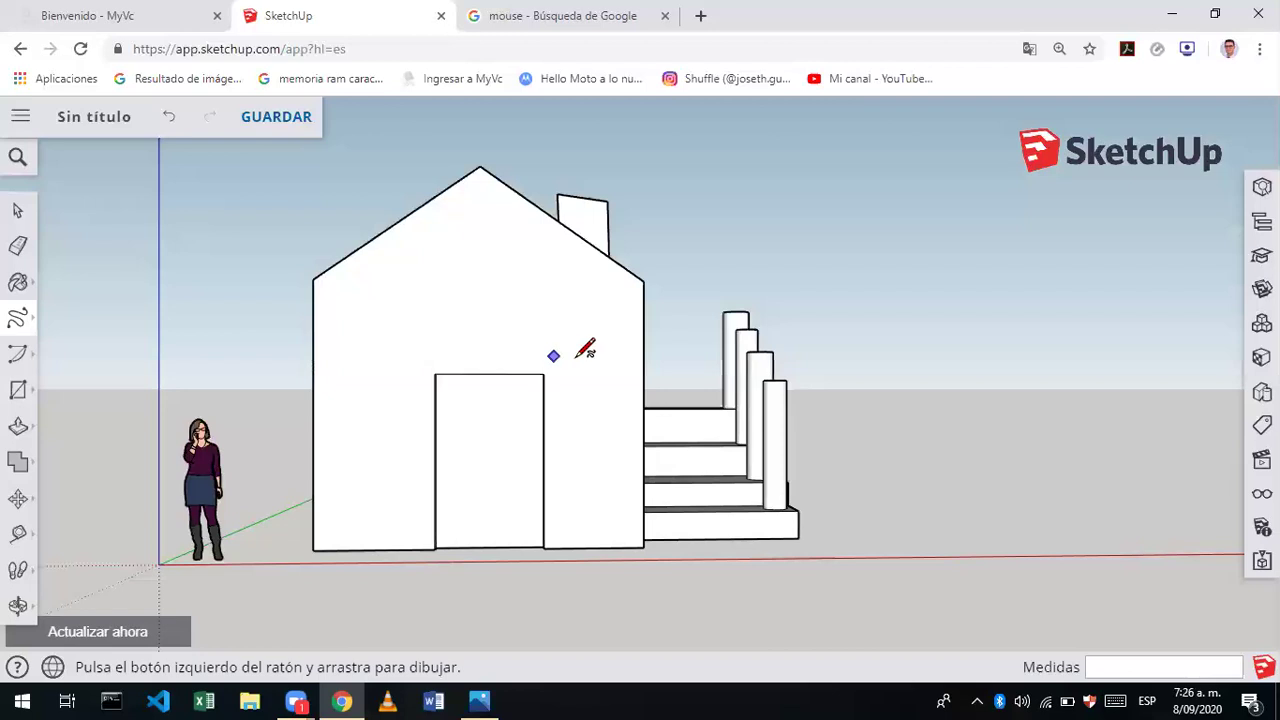
{"action": "left_click_drag", "start_coordinate": [413, 361], "coordinate": [588, 352]}
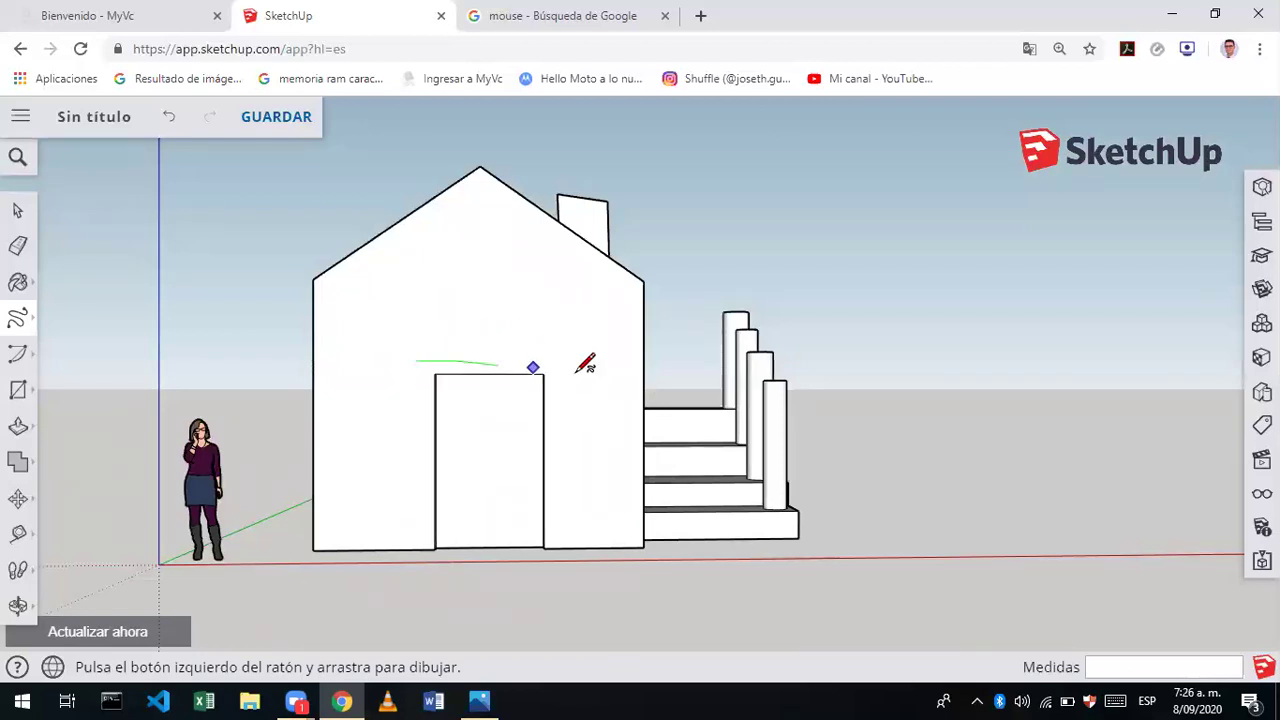
{"action": "key", "text": "ctrl+z"}
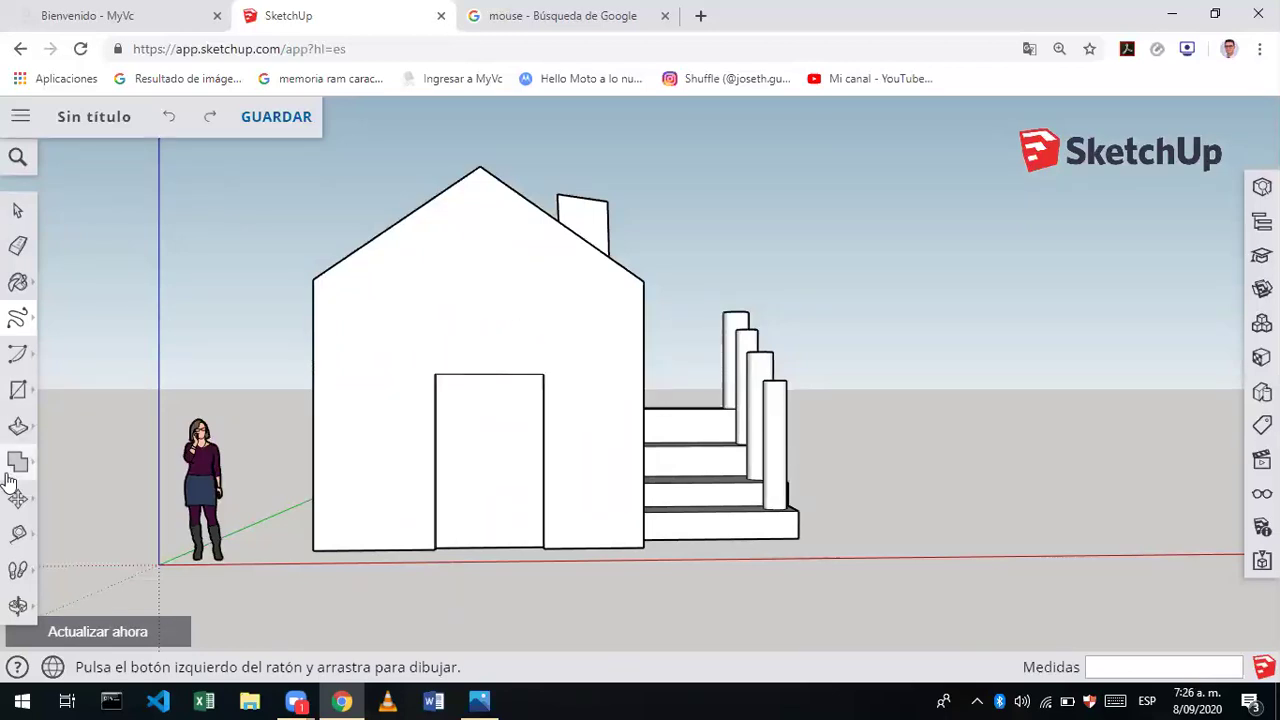
{"action": "left_click", "coordinate": [18, 400]}
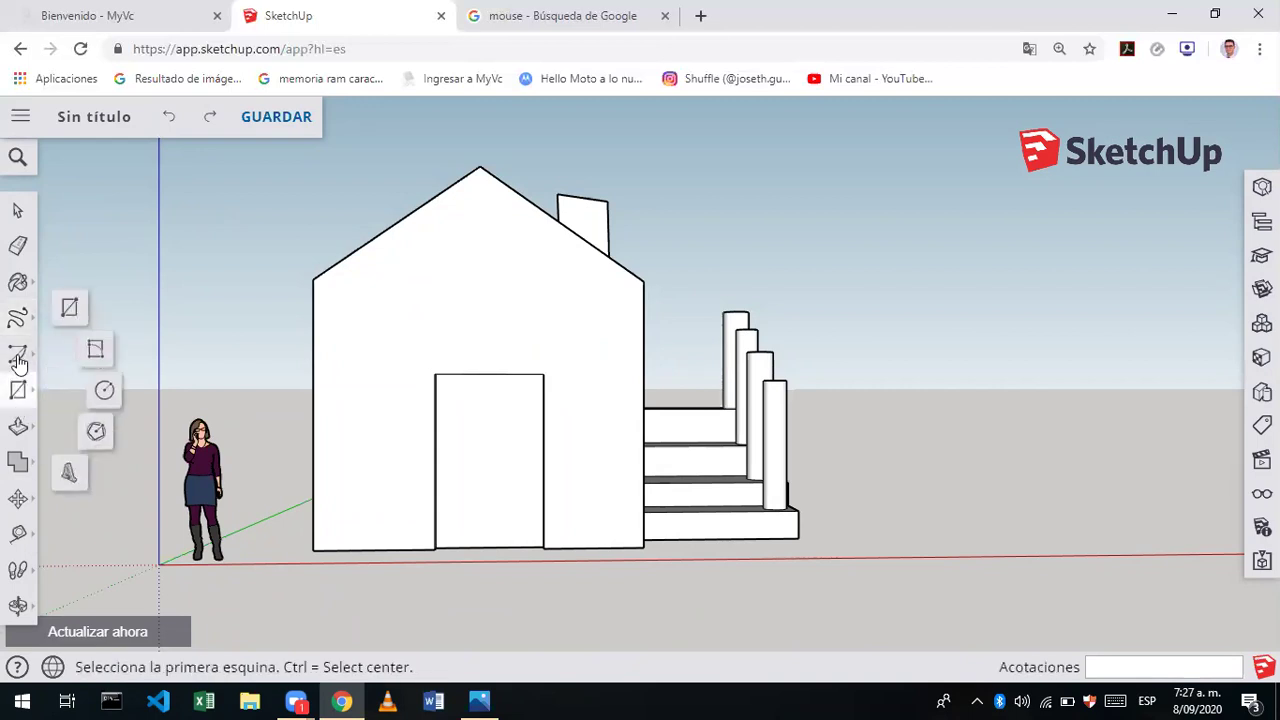
{"action": "left_click", "coordinate": [18, 358]}
{"action": "left_click", "coordinate": [67, 293]}
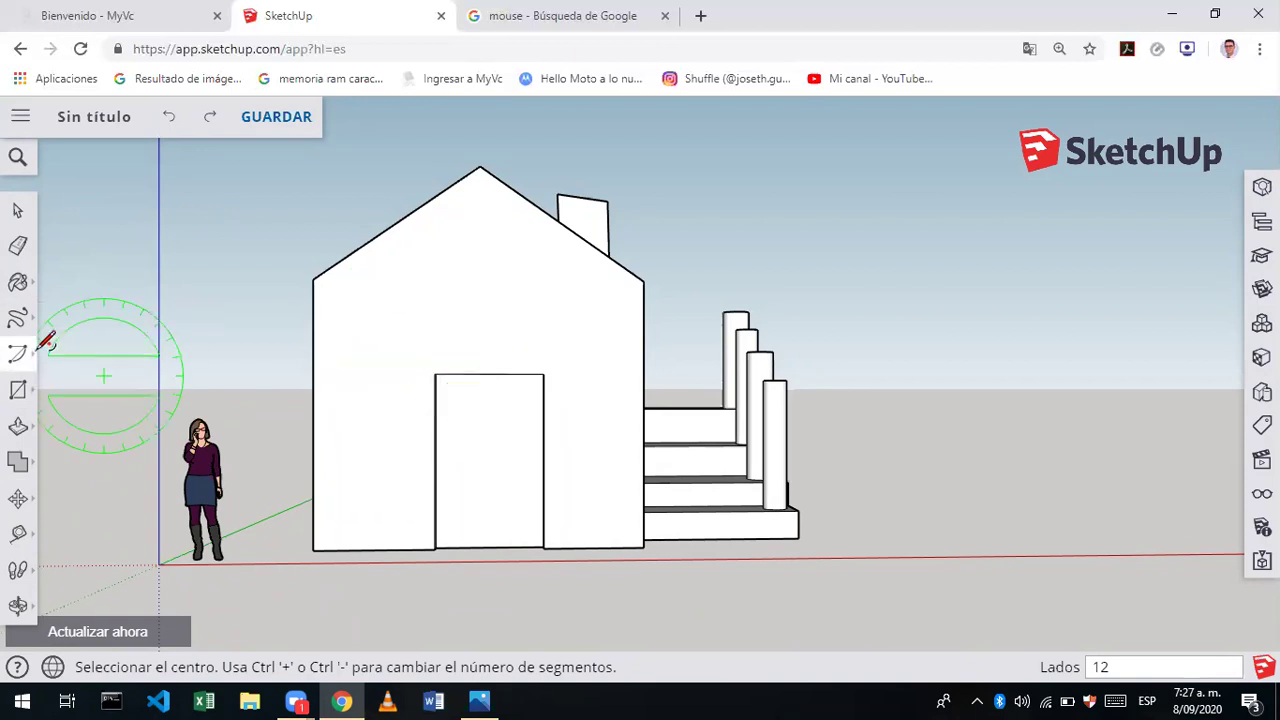
{"action": "left_click", "coordinate": [18, 318]}
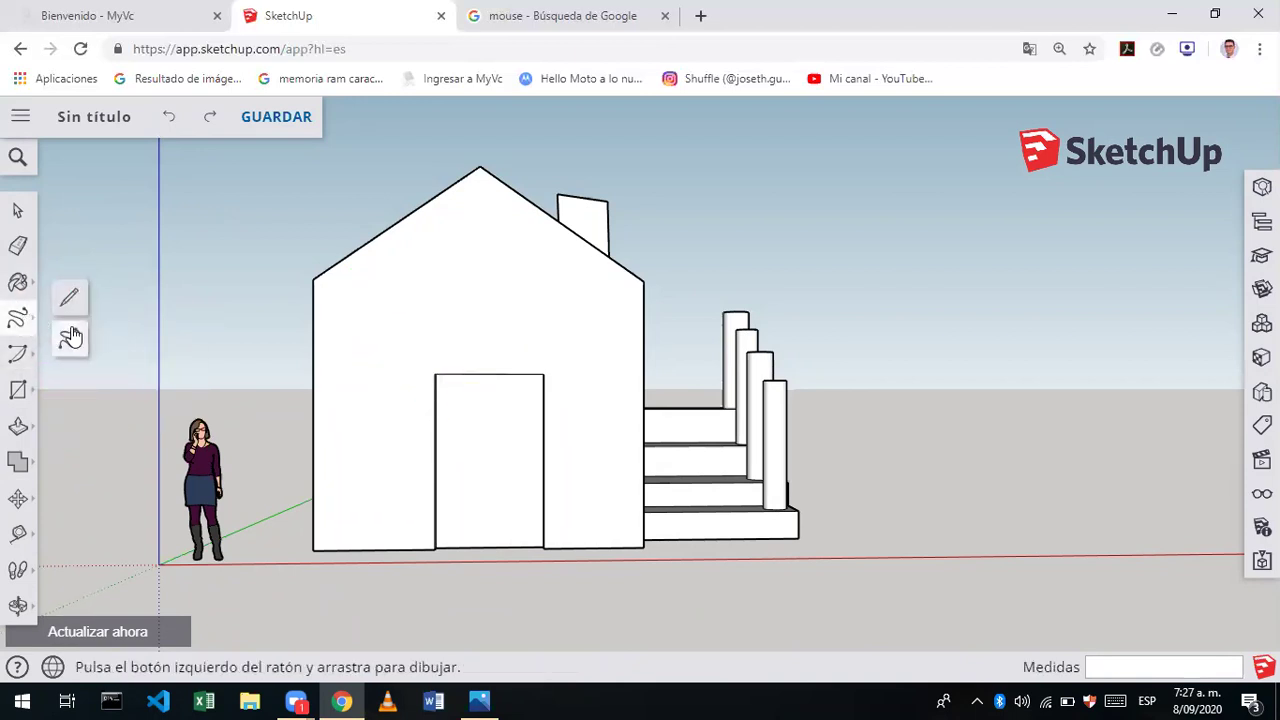
{"action": "left_click", "coordinate": [28, 368]}
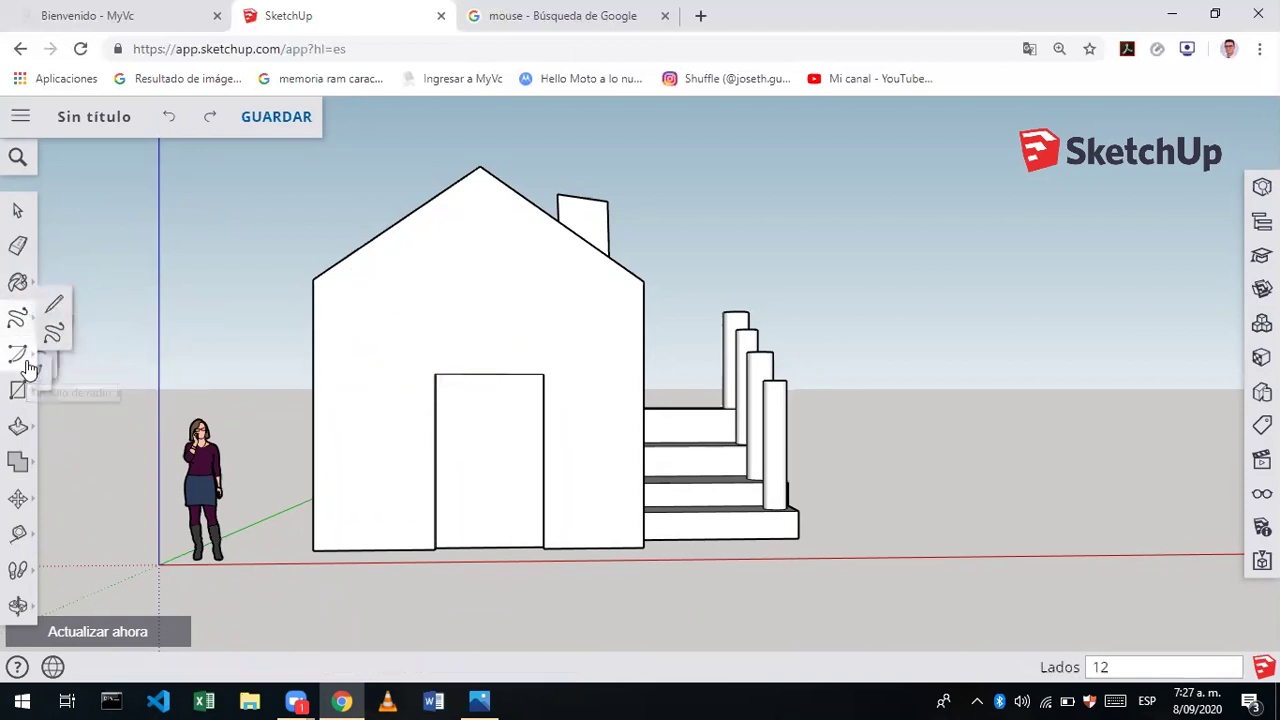
{"action": "left_click", "coordinate": [16, 464]}
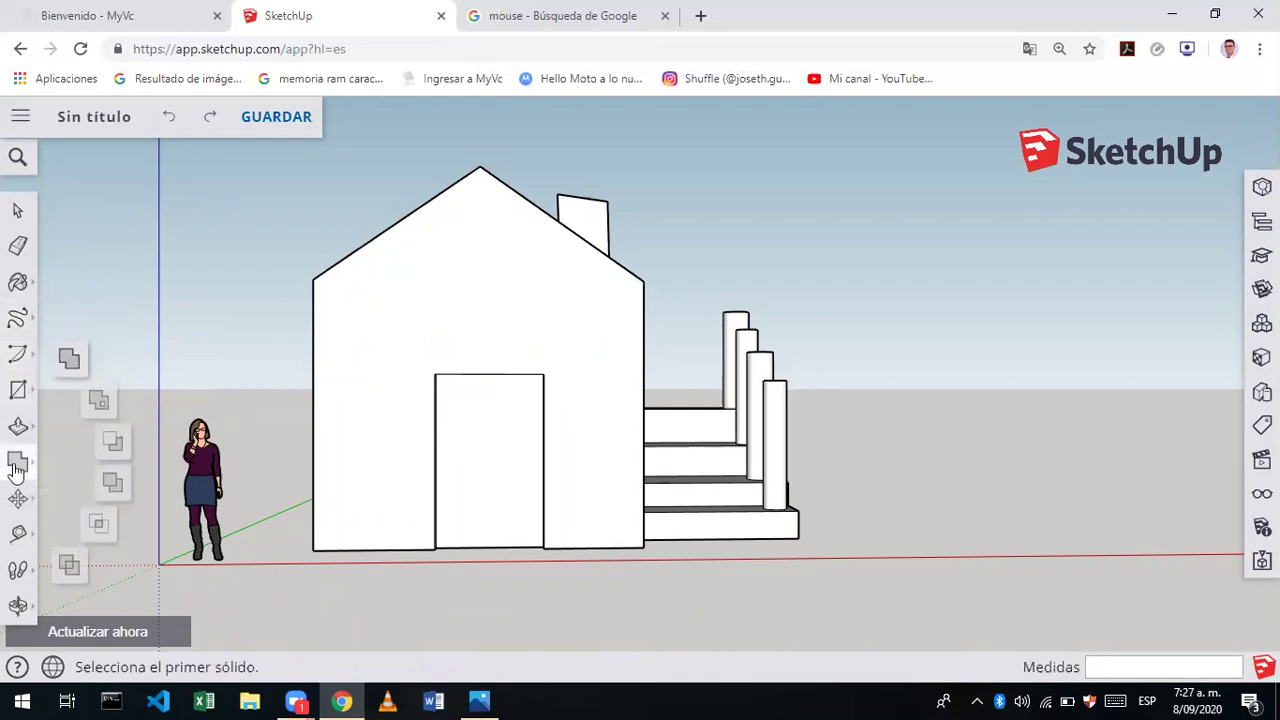
{"action": "left_click", "coordinate": [18, 322]}
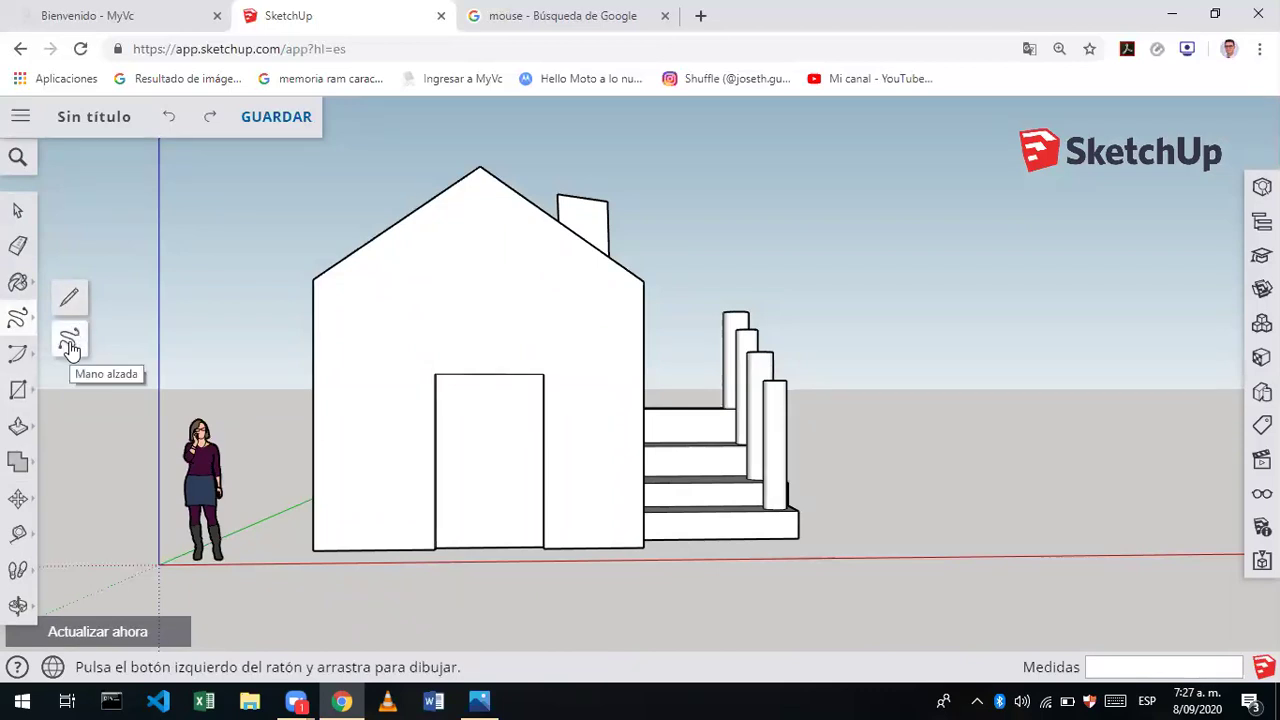
{"action": "left_click", "coordinate": [17, 353]}
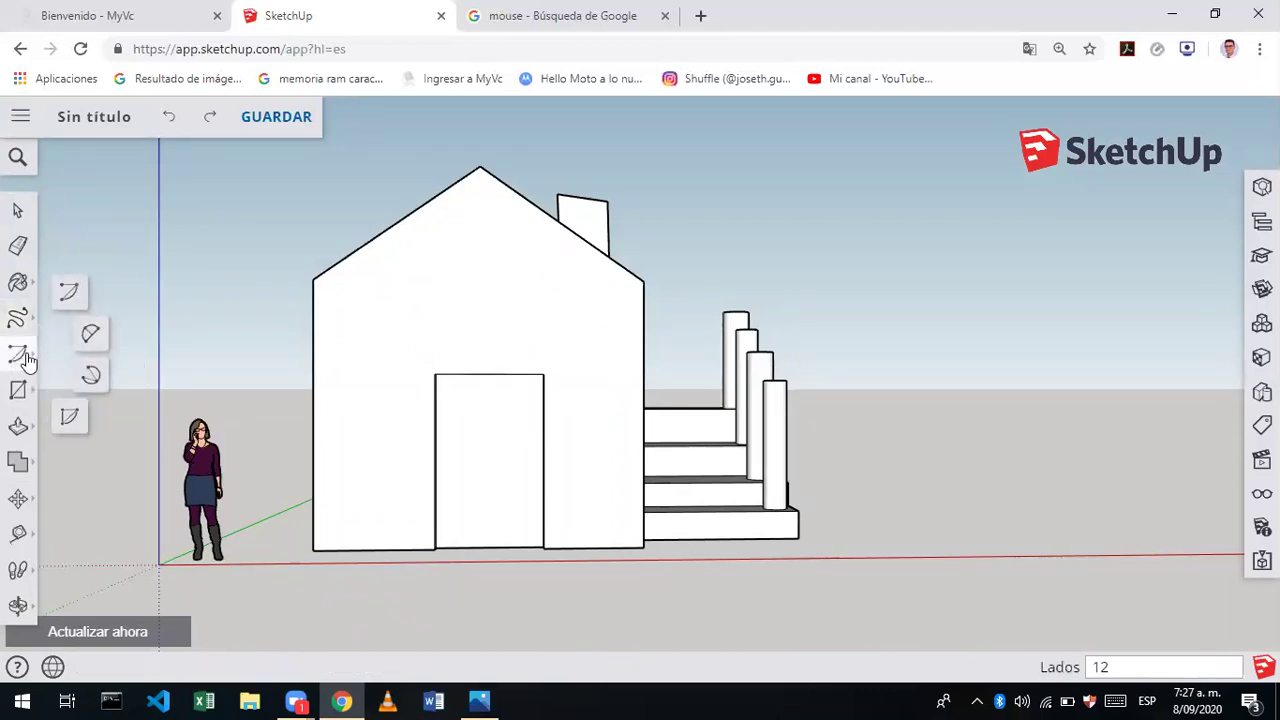
{"action": "left_click", "coordinate": [91, 340]}
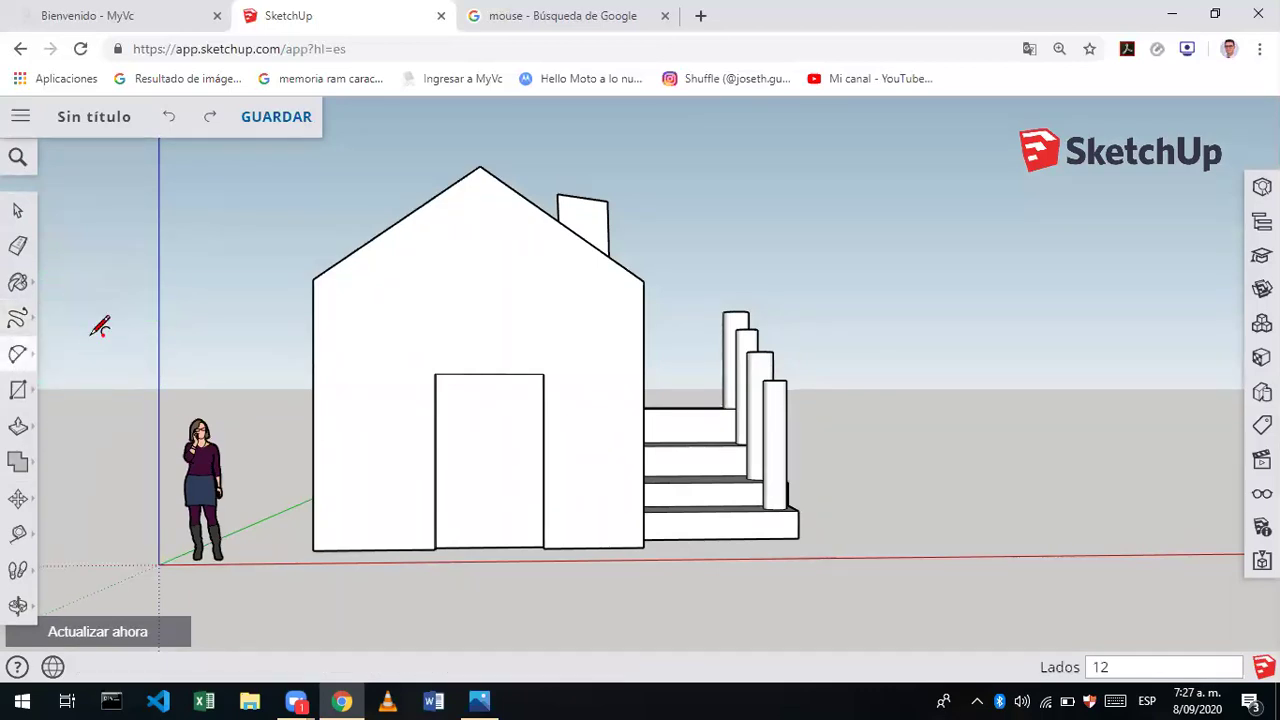
- Draw an arc over the door with a bulge of about 0.55 m
{"action": "left_click", "coordinate": [400, 342]}
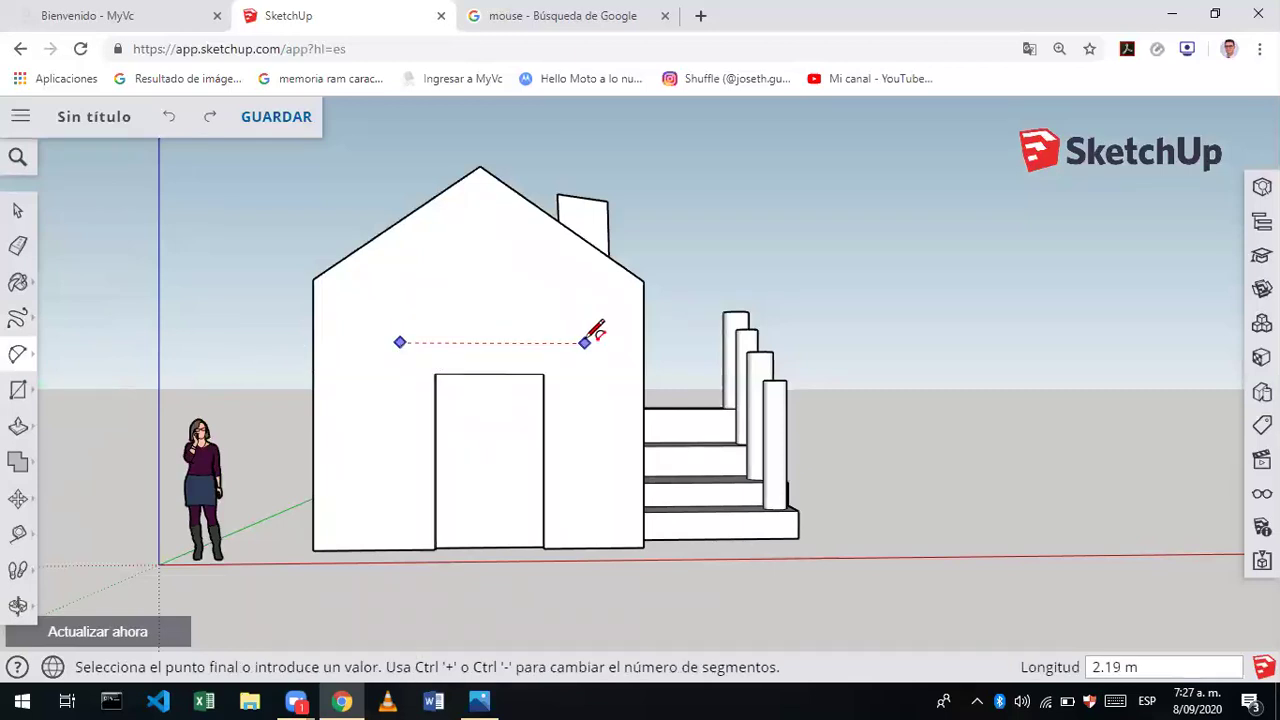
{"action": "left_click", "coordinate": [581, 341]}
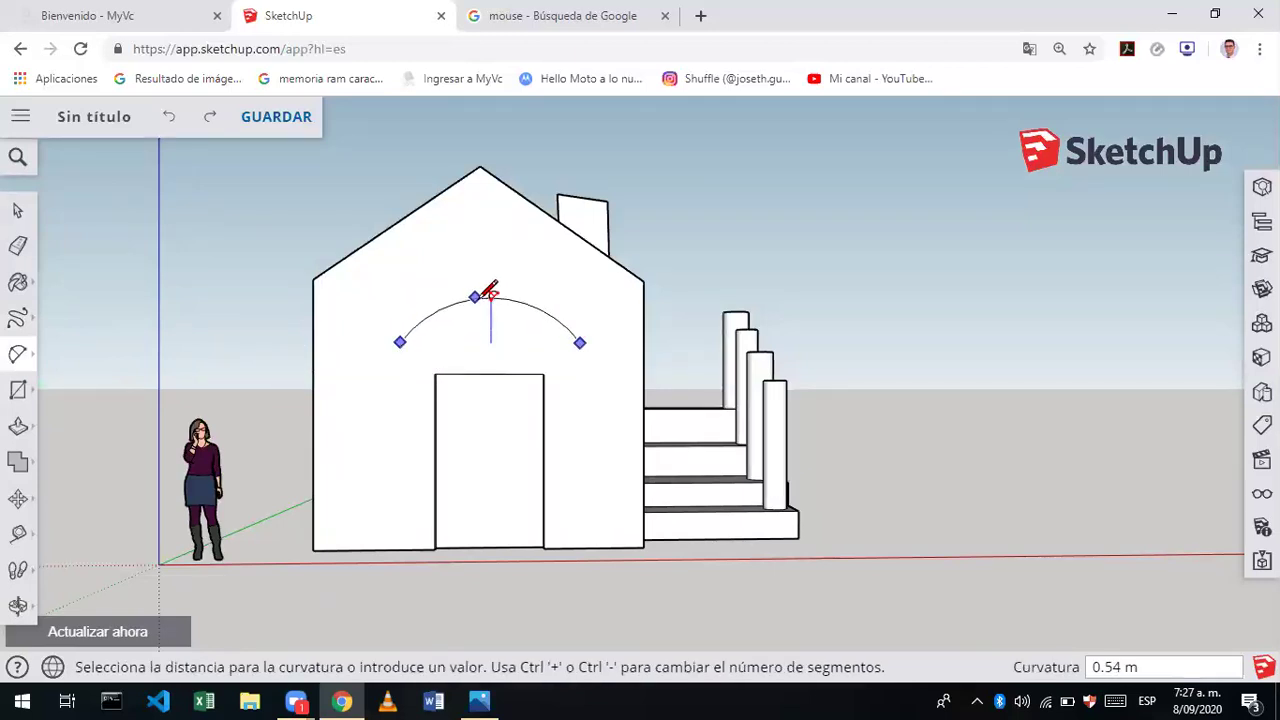
{"action": "left_click", "coordinate": [489, 296]}
{"action": "left_click", "coordinate": [490, 296]}
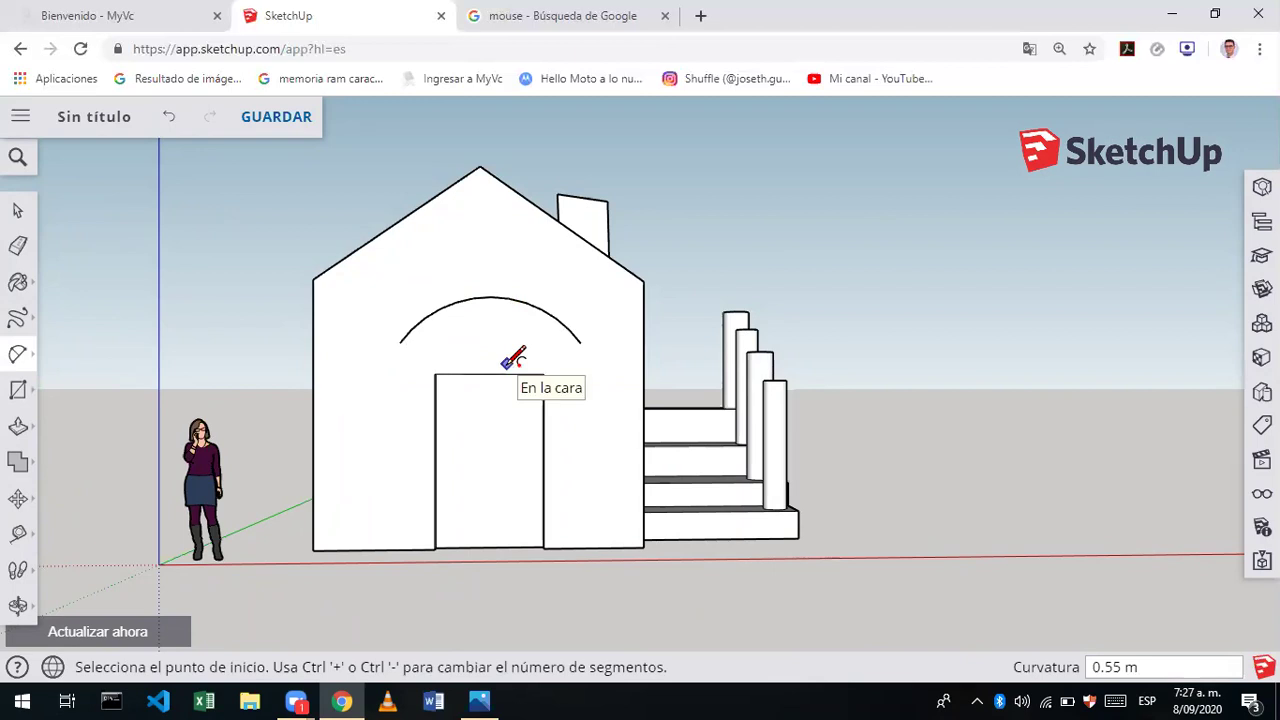
- Draw a second arc just below the first, forming a thin arch band
{"action": "left_click", "coordinate": [401, 357]}
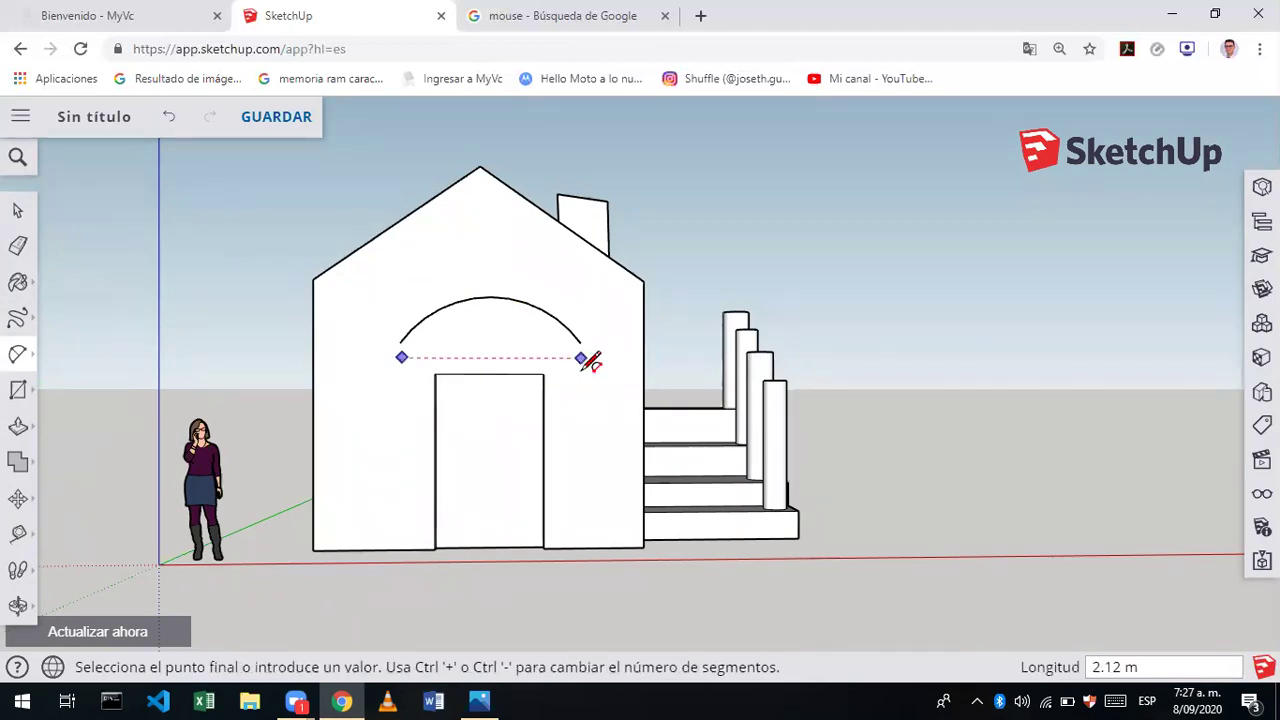
{"action": "left_click", "coordinate": [576, 357]}
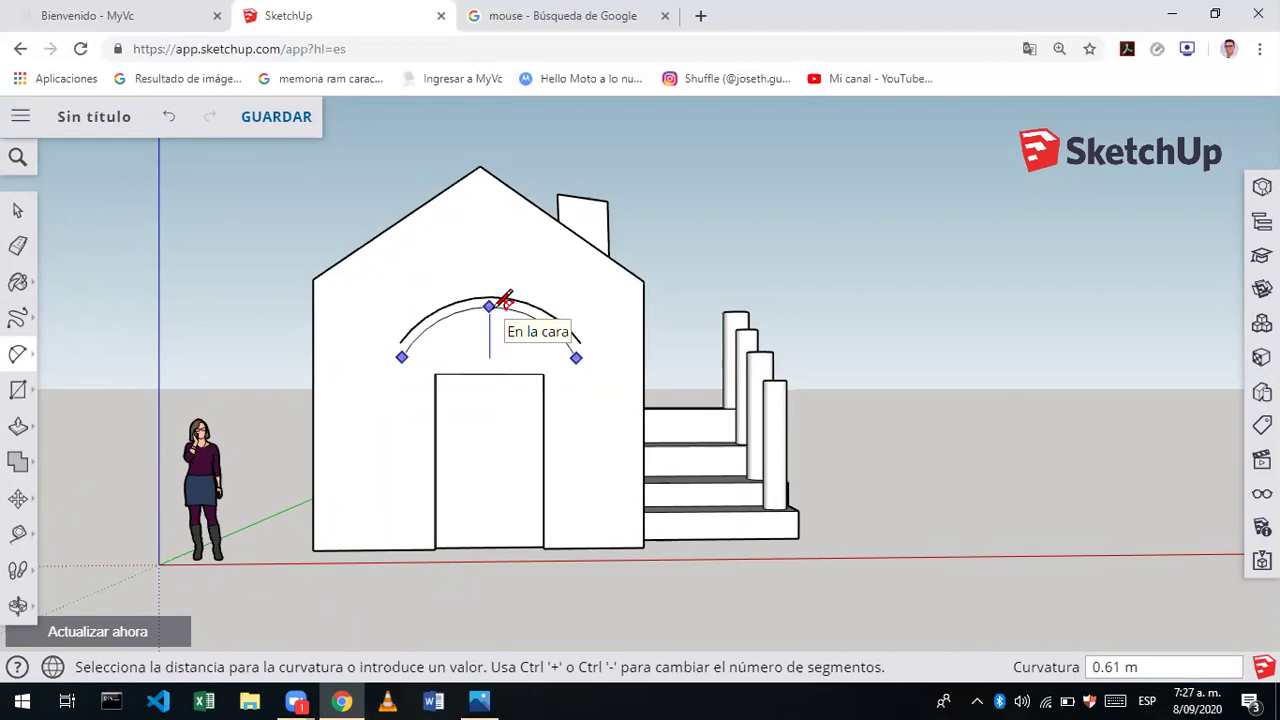
{"action": "left_click", "coordinate": [489, 303]}
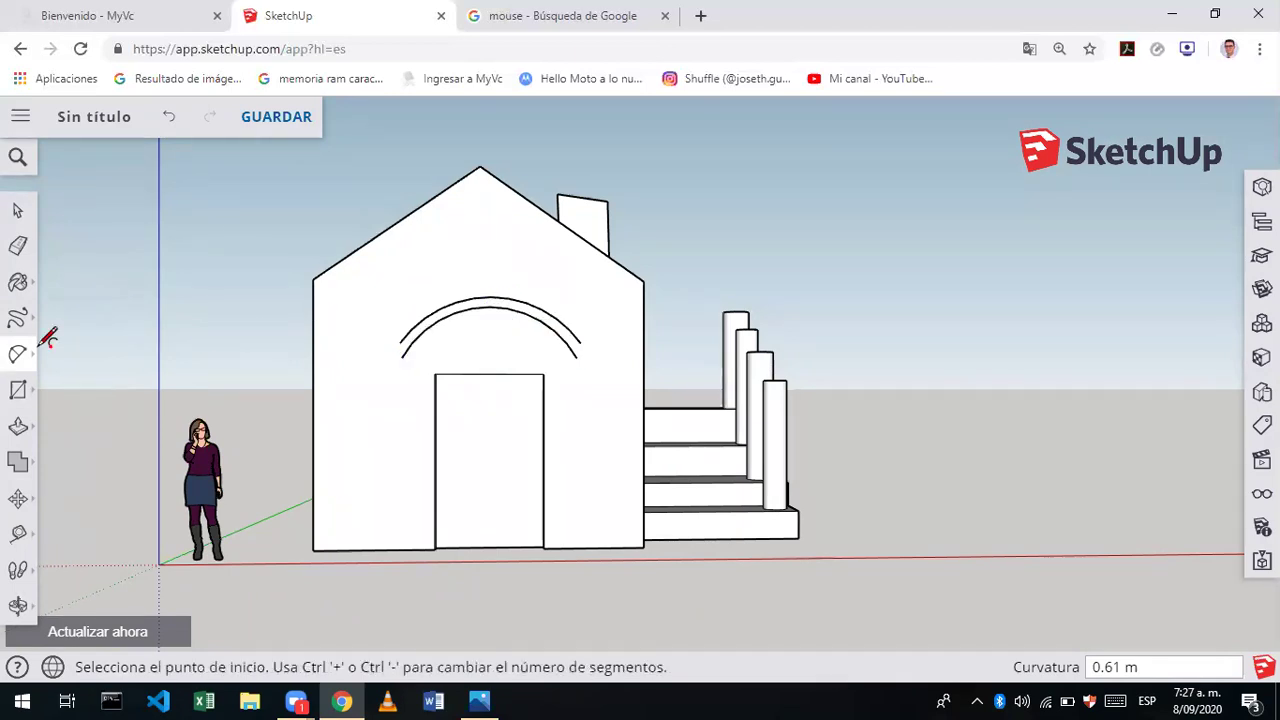
{"action": "left_click", "coordinate": [17, 608]}
{"action": "mouse_move", "coordinate": [229, 354]}
{"action": "left_mouse_down"}
{"action": "mouse_move", "coordinate": [593, 403]}
{"action": "mouse_move", "coordinate": [134, 366]}
{"action": "mouse_move", "coordinate": [317, 397]}
{"action": "mouse_move", "coordinate": [283, 466]}
{"action": "mouse_move", "coordinate": [240, 368]}
{"action": "left_mouse_up"}
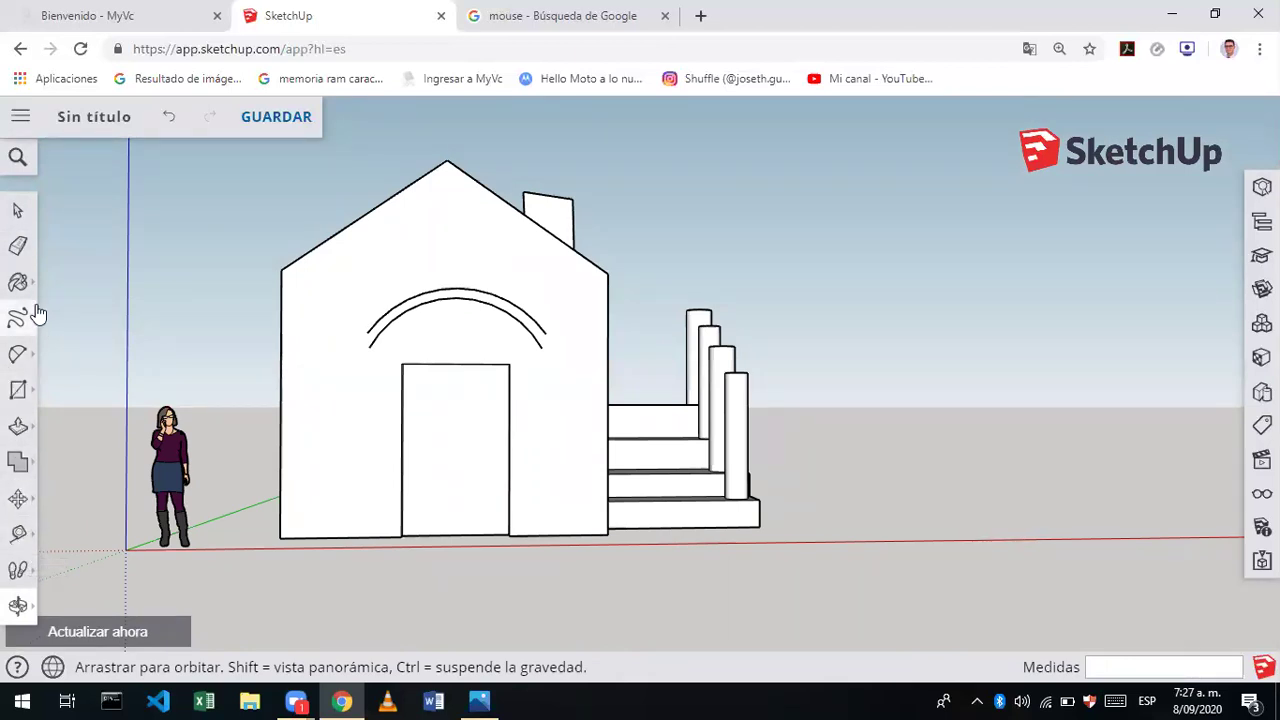
- Close the arch band's ends with short lines, undoing one misplaced line
{"action": "key", "text": "l"}
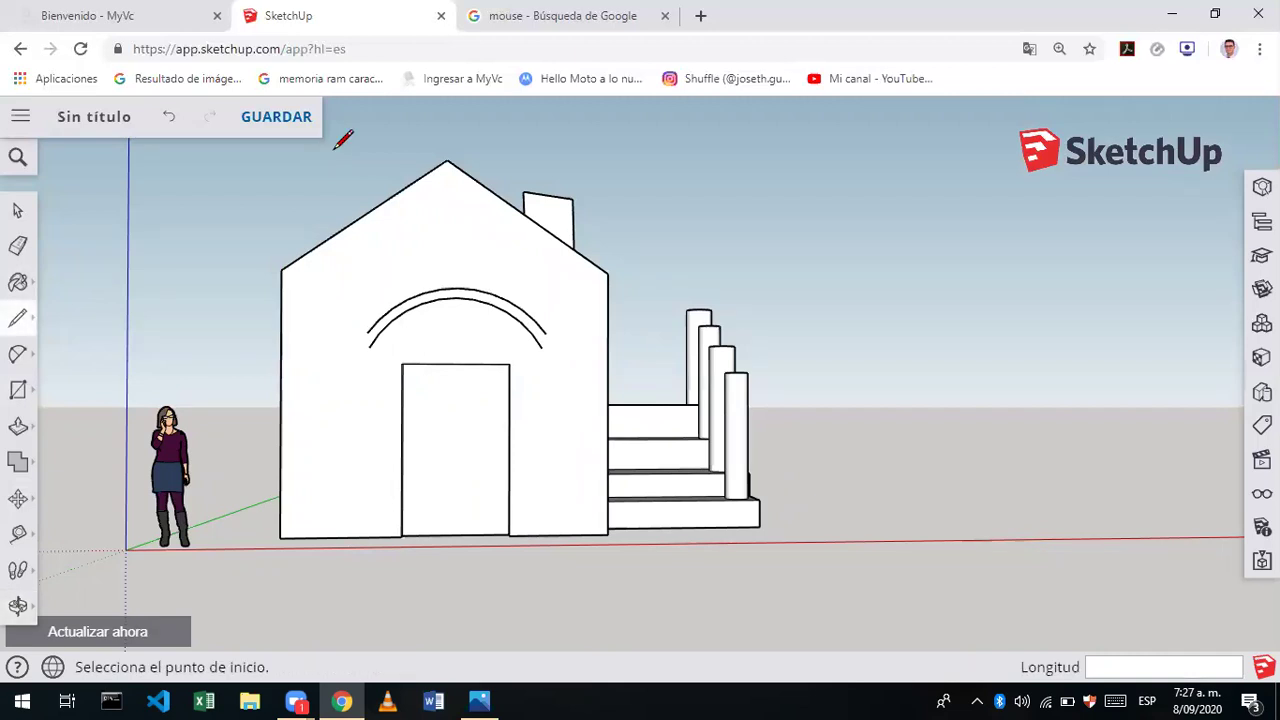
{"action": "left_click", "coordinate": [541, 347]}
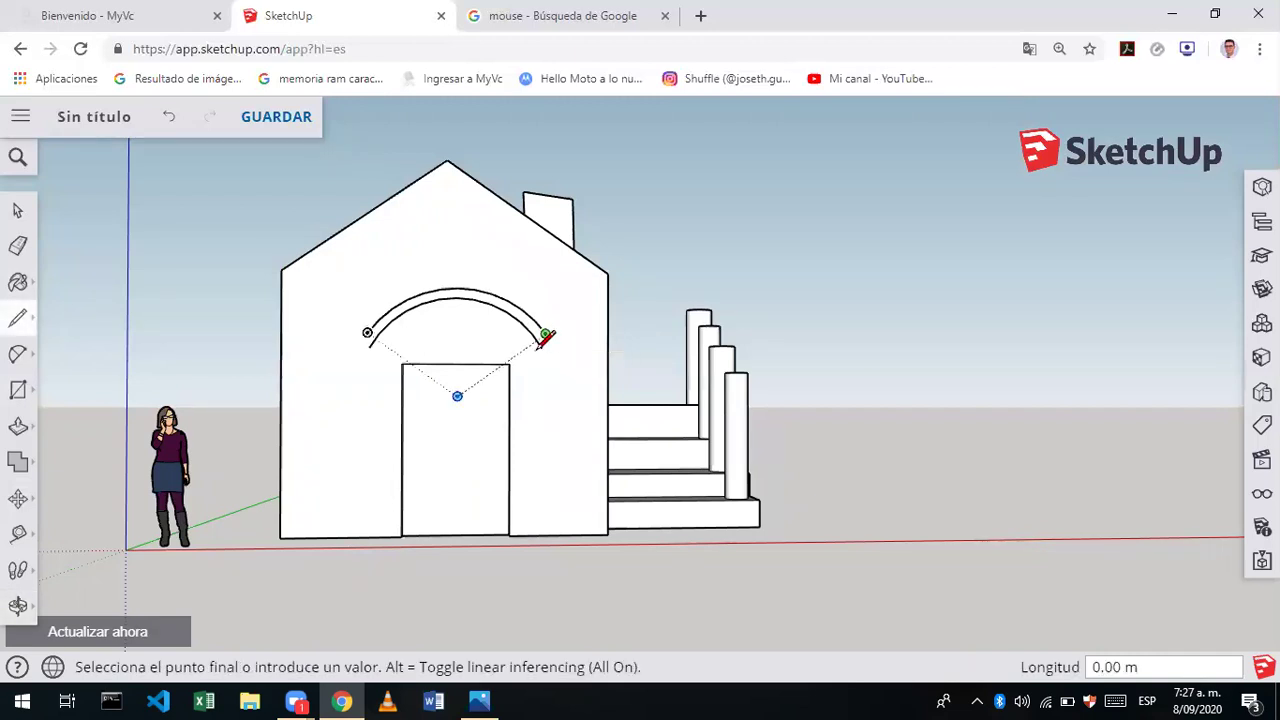
{"action": "left_click", "coordinate": [369, 340]}
{"action": "key", "text": "ctrl+z"}
{"action": "left_click", "coordinate": [371, 344]}
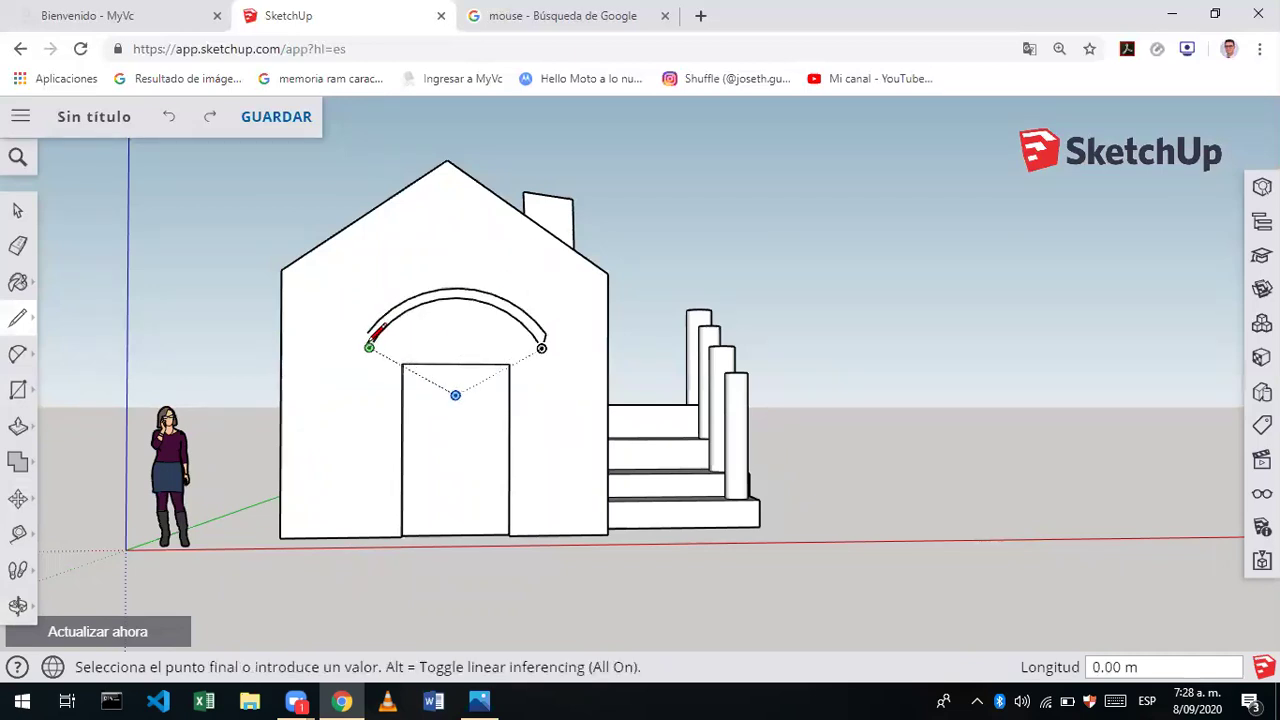
{"action": "left_click", "coordinate": [368, 332]}
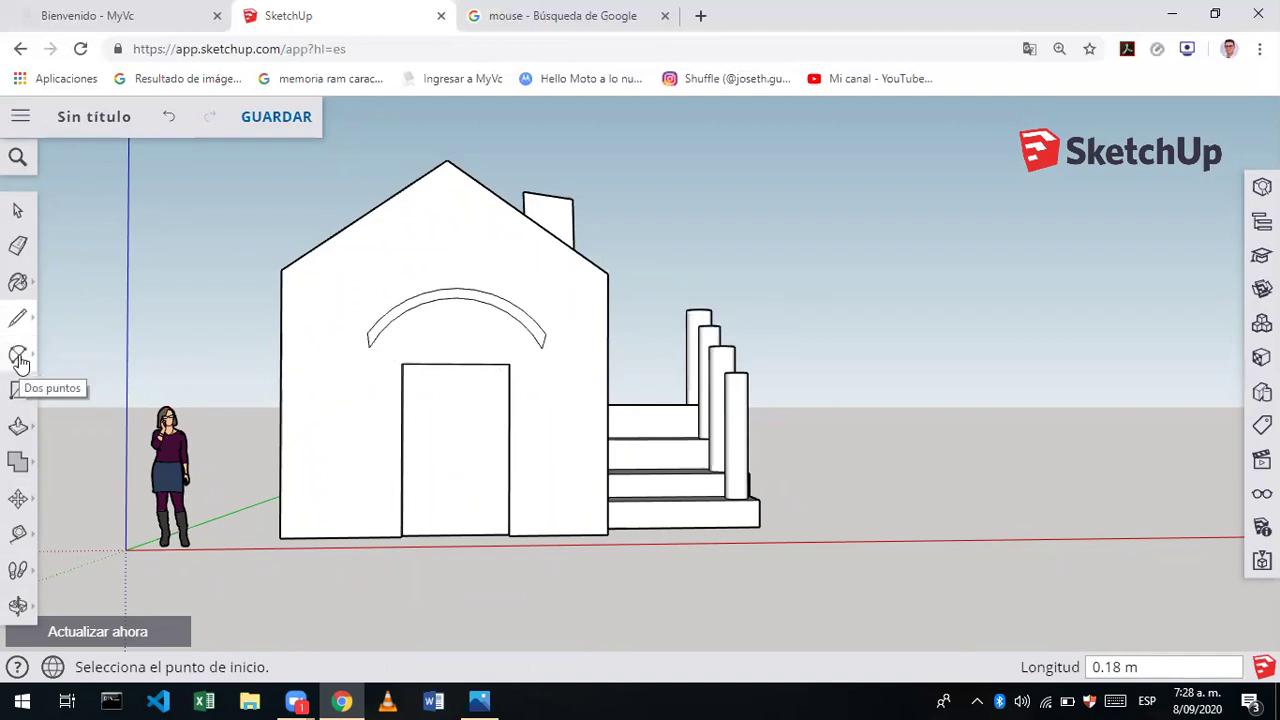
- Pull the arch band face out 2.07 m into a curved canopy
{"action": "left_click", "coordinate": [19, 427]}
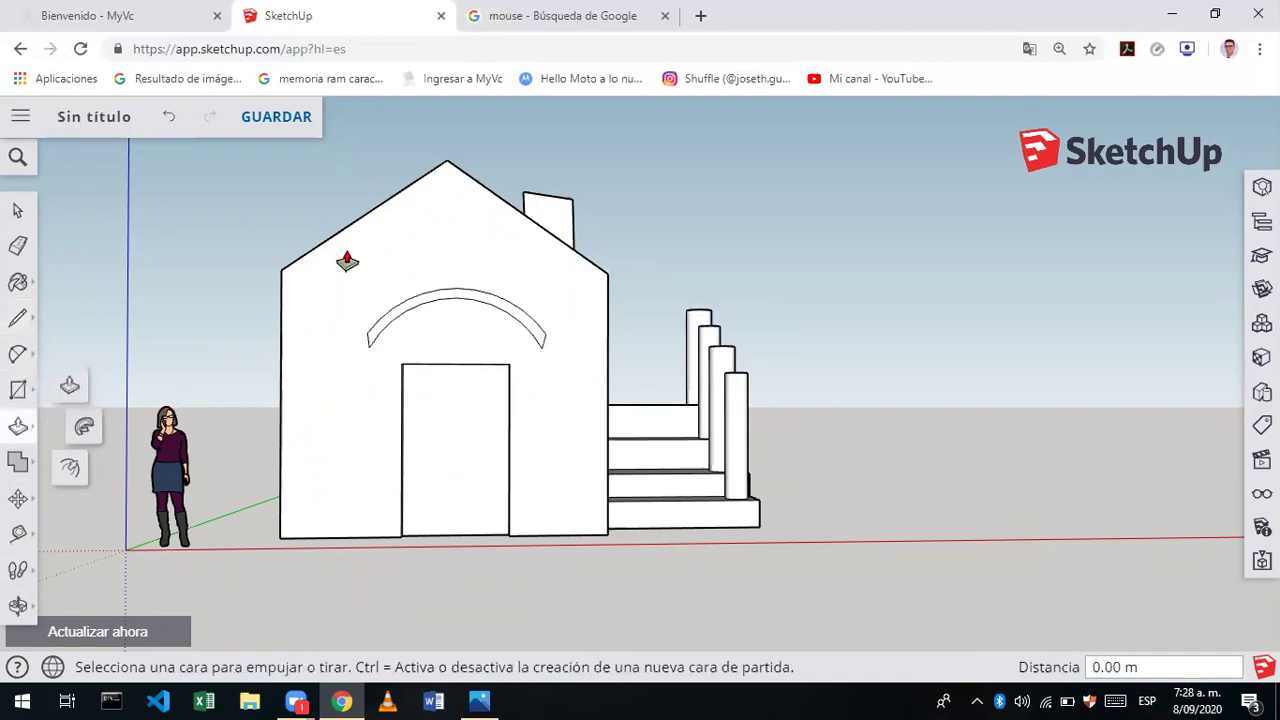
{"action": "left_click", "coordinate": [449, 299]}
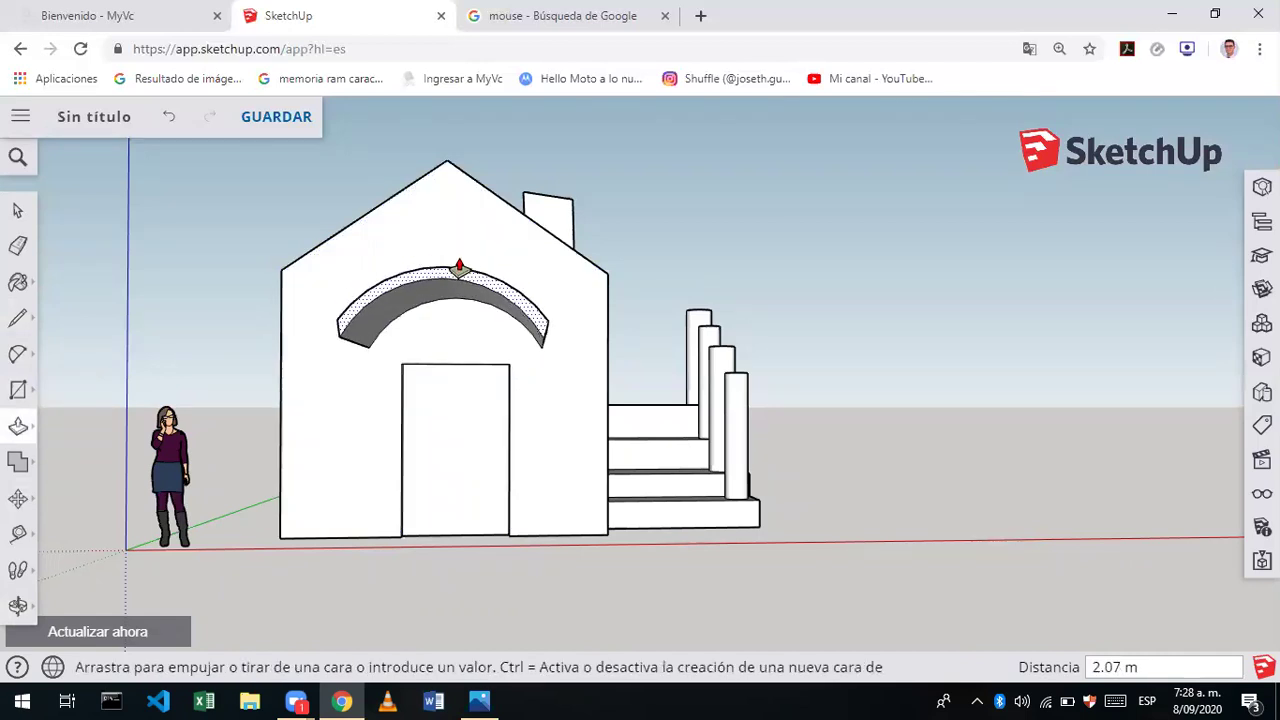
{"action": "left_click", "coordinate": [459, 268]}
{"action": "left_click", "coordinate": [18, 210]}
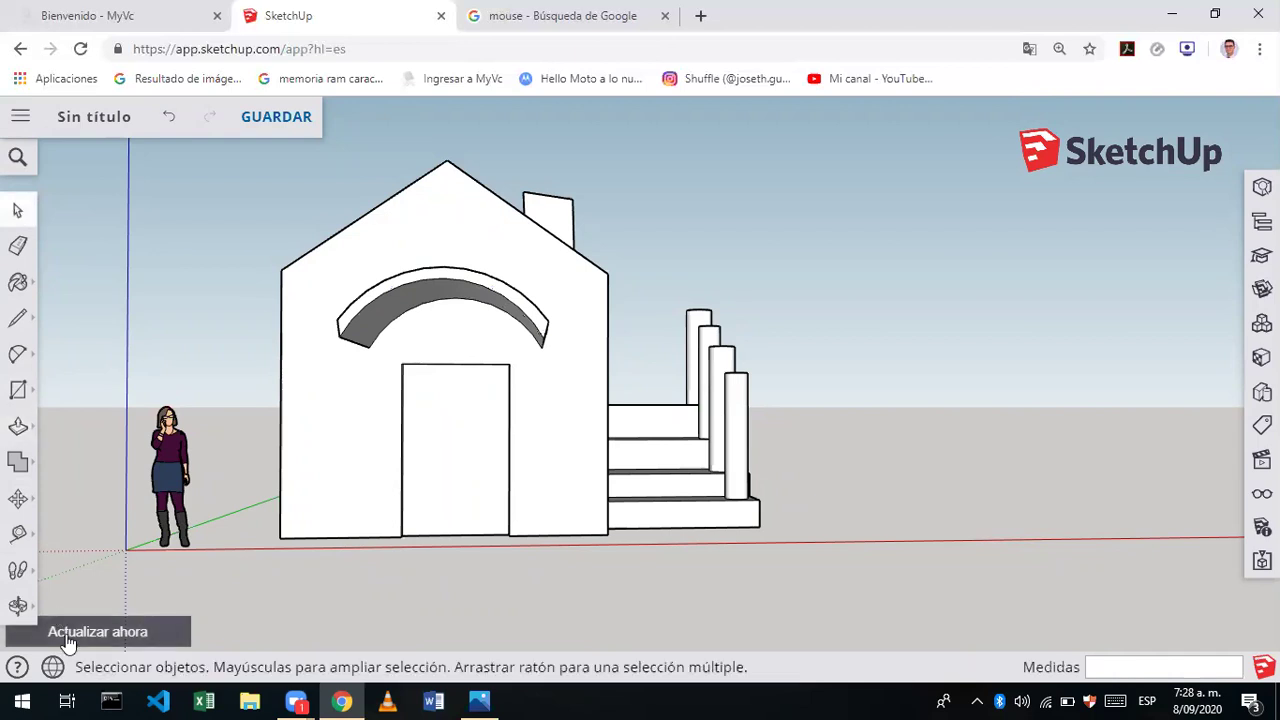
- Orbit around the house, ending on a high view of roof, chimney and stairs
{"action": "left_click", "coordinate": [16, 605]}
{"action": "mouse_move", "coordinate": [217, 341]}
{"action": "left_mouse_down"}
{"action": "mouse_move", "coordinate": [640, 354]}
{"action": "mouse_move", "coordinate": [230, 290]}
{"action": "mouse_move", "coordinate": [223, 420]}
{"action": "mouse_move", "coordinate": [120, 131]}
{"action": "left_mouse_up"}
{"action": "mouse_move", "coordinate": [505, 167]}
{"action": "left_mouse_down"}
{"action": "mouse_move", "coordinate": [459, 436]}
{"action": "mouse_move", "coordinate": [686, 334]}
{"action": "mouse_move", "coordinate": [589, 434]}
{"action": "mouse_move", "coordinate": [912, 252]}
{"action": "left_mouse_up"}
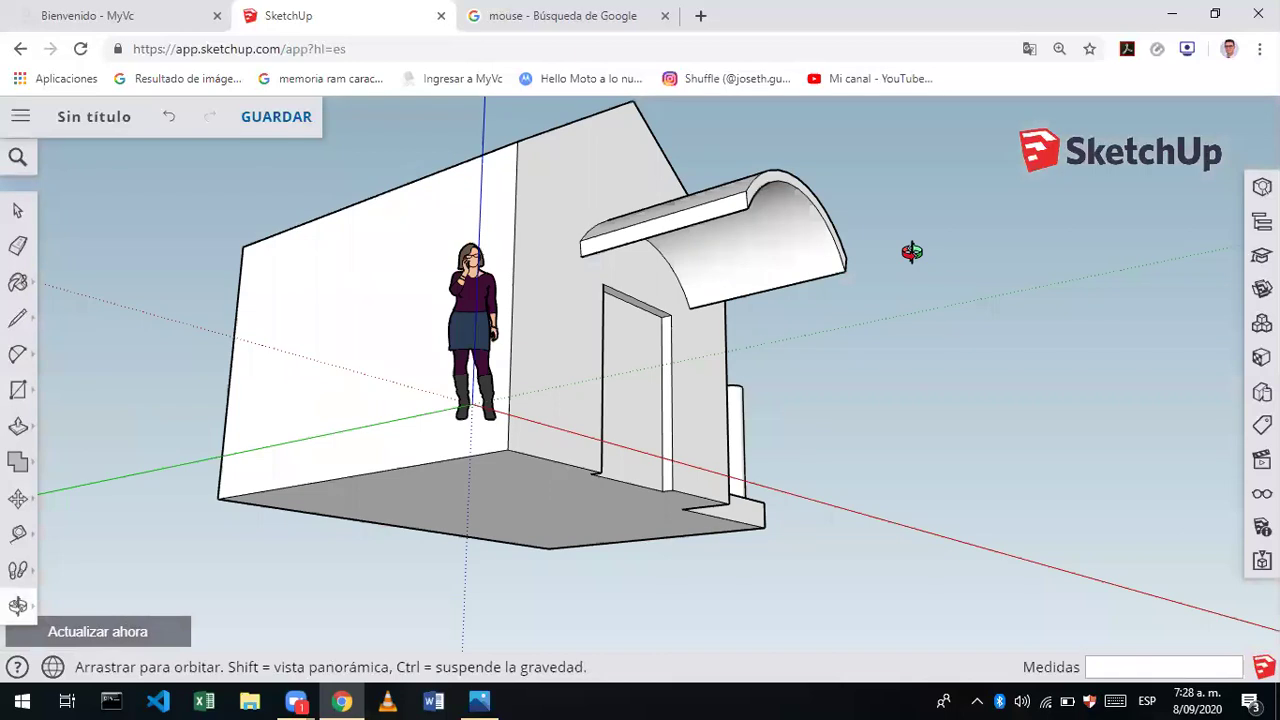
{"action": "left_click_drag", "start_coordinate": [868, 305], "coordinate": [492, 481]}
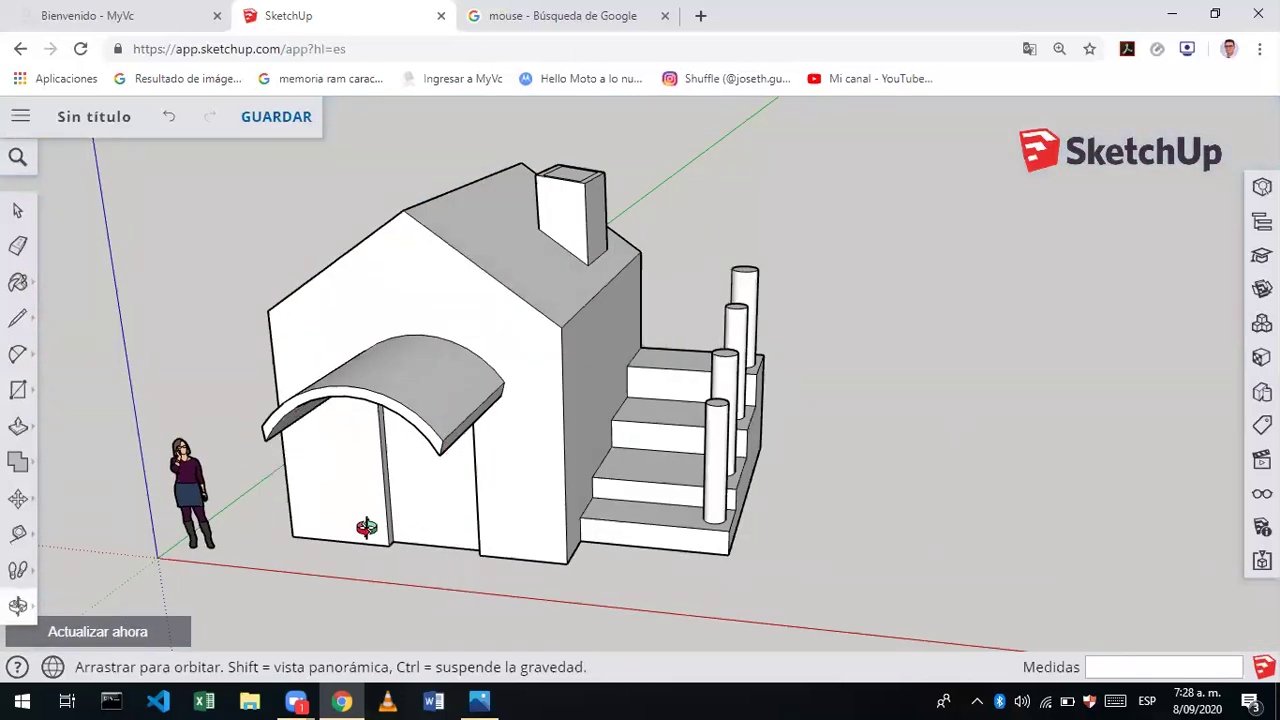
{"action": "mouse_move", "coordinate": [976, 196]}
{"action": "left_mouse_down"}
{"action": "mouse_move", "coordinate": [678, 449]}
{"action": "mouse_move", "coordinate": [594, 434]}
{"action": "left_mouse_up"}
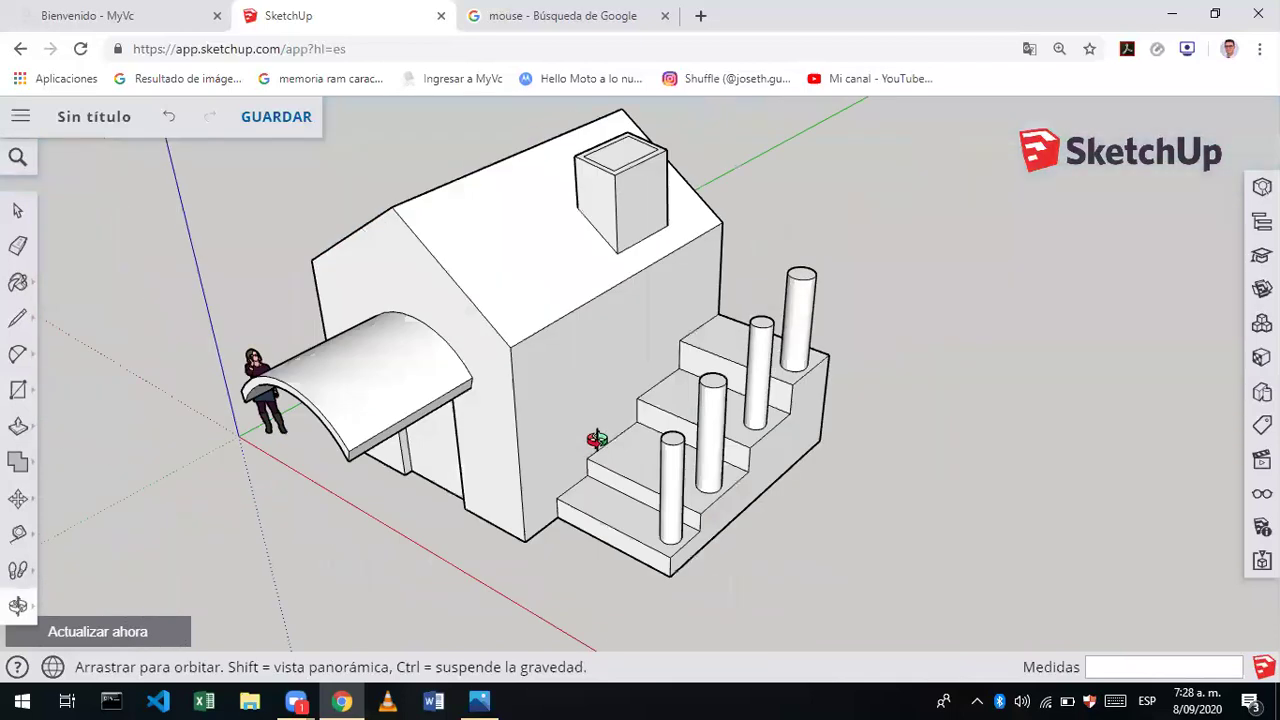
{"action": "left_click_drag", "start_coordinate": [731, 277], "coordinate": [848, 402]}
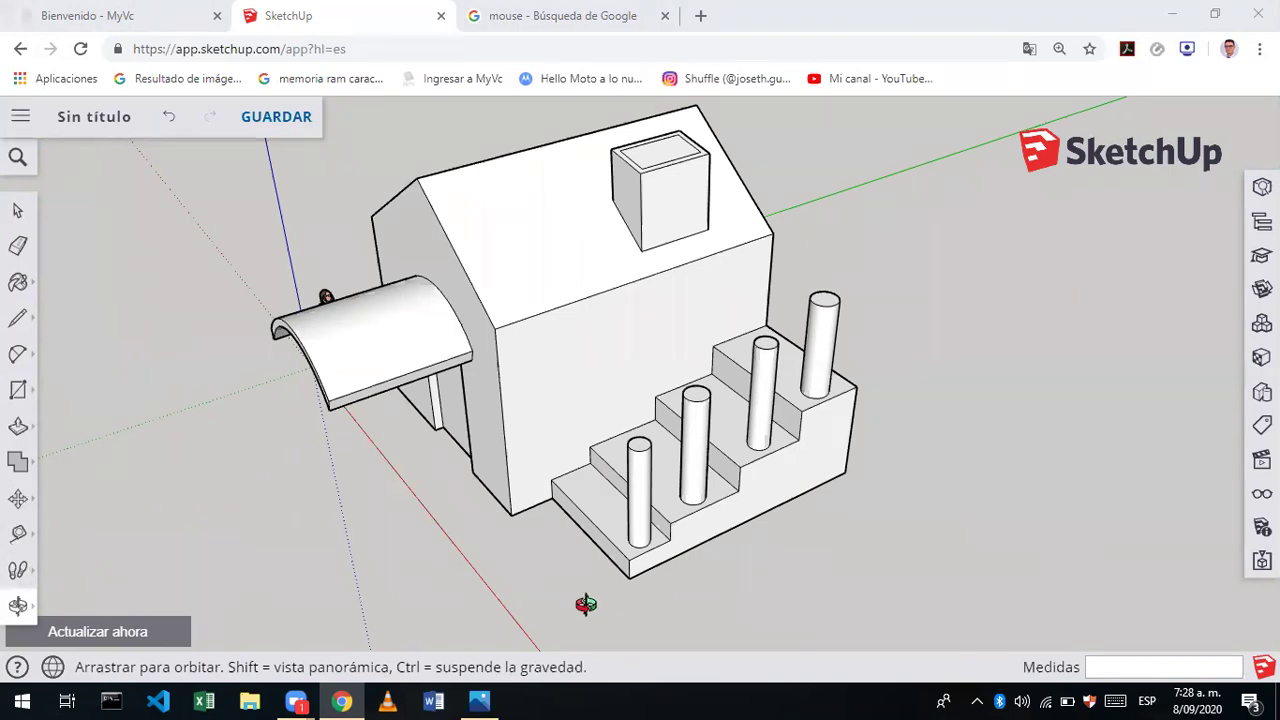
- Draw a 1.58 m by 2.16 m rectangle beside the house and raise it 1.64 m
{"action": "key", "text": "r"}
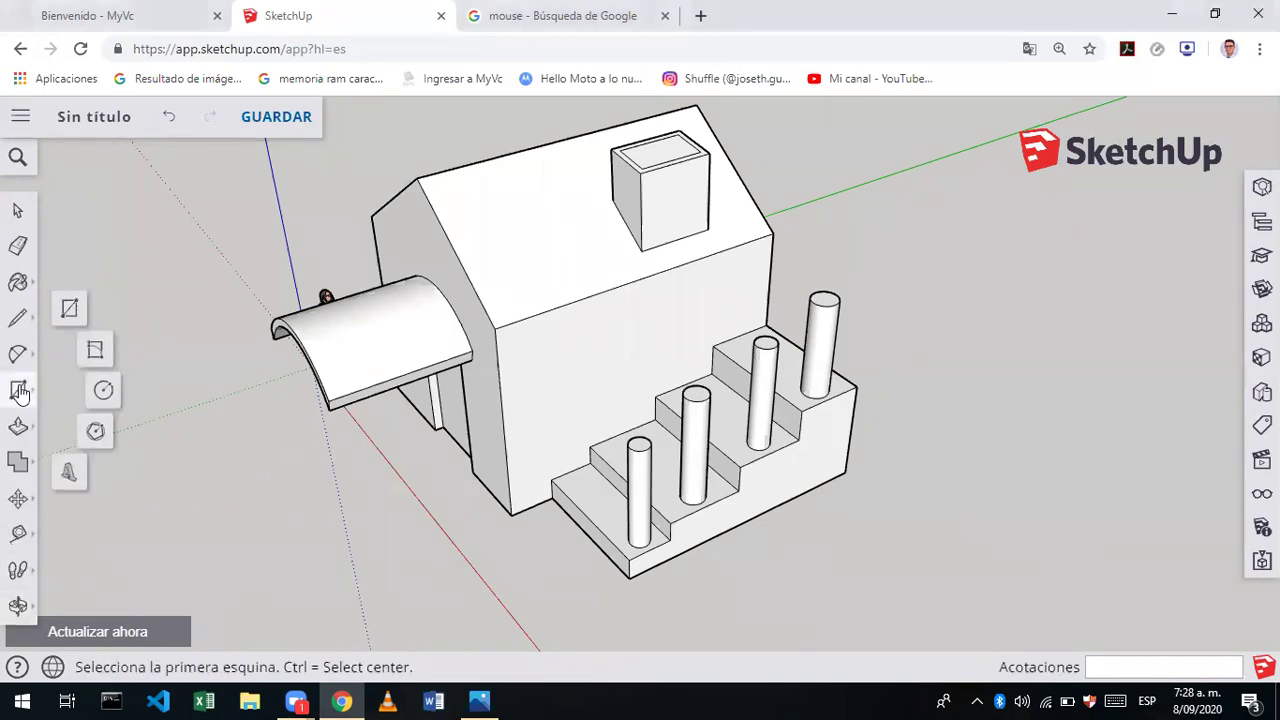
{"action": "left_click", "coordinate": [1001, 560]}
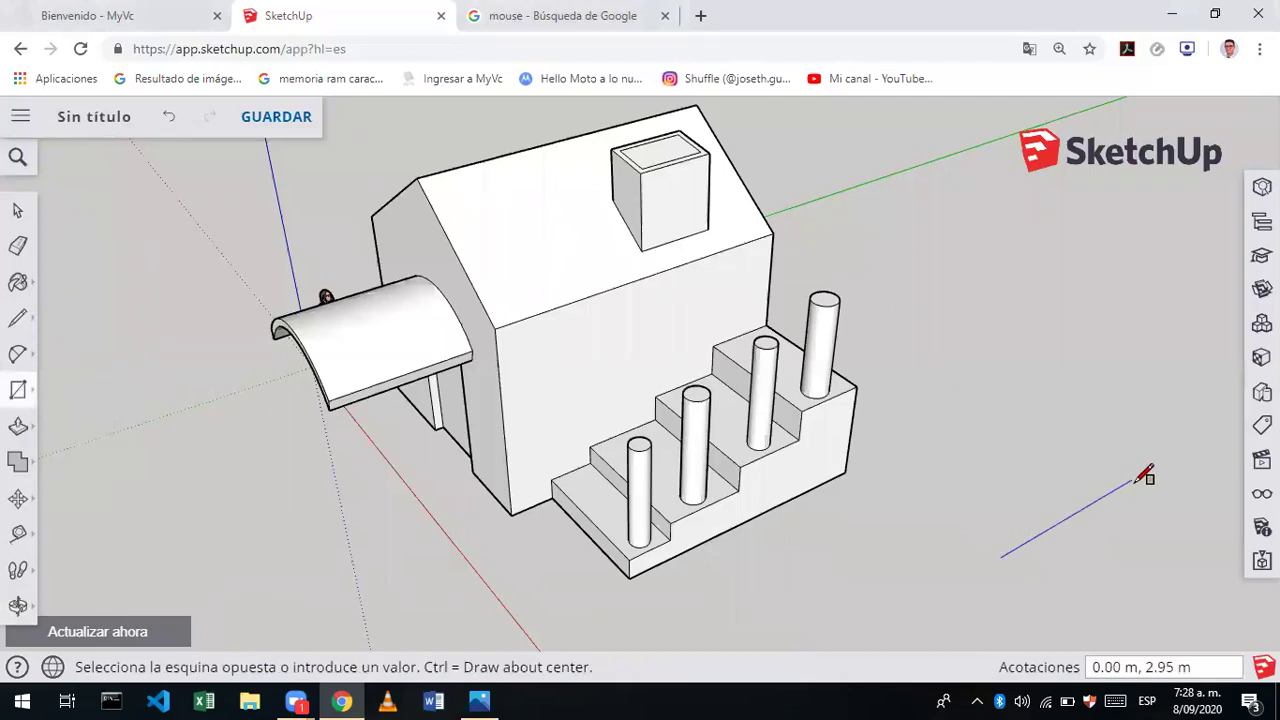
{"action": "left_click", "coordinate": [1197, 561]}
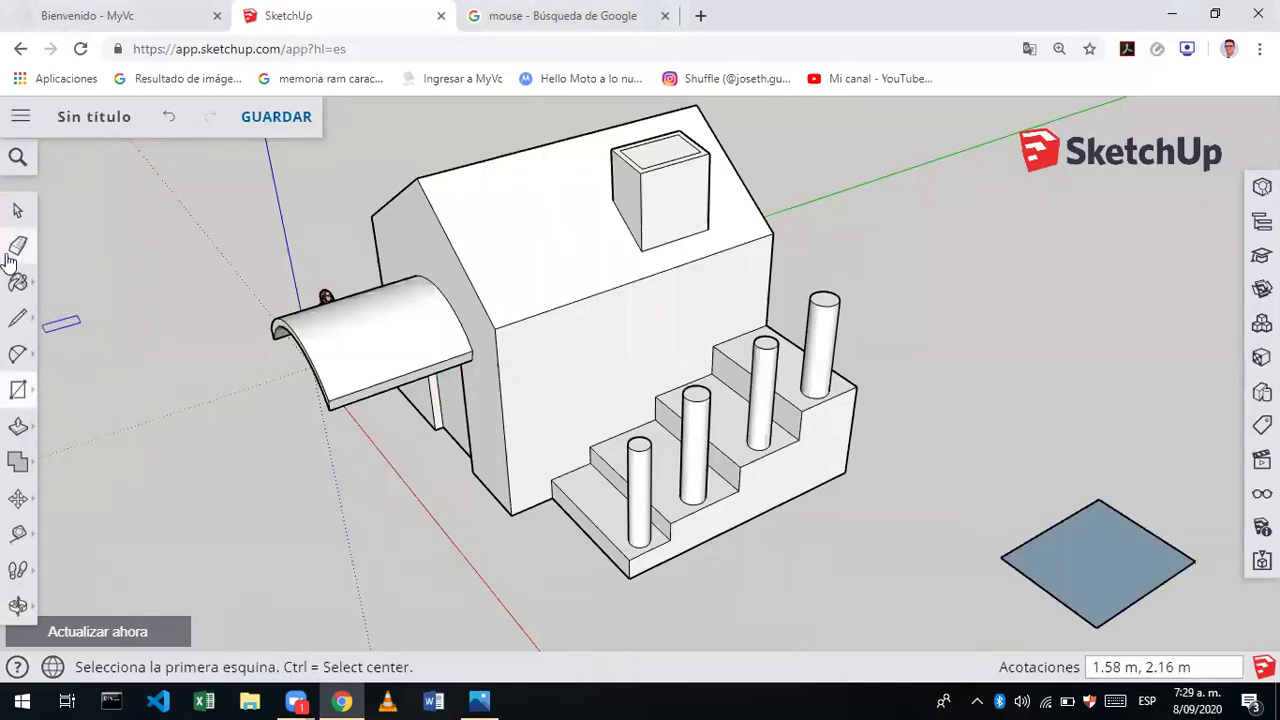
{"action": "left_click", "coordinate": [18, 426]}
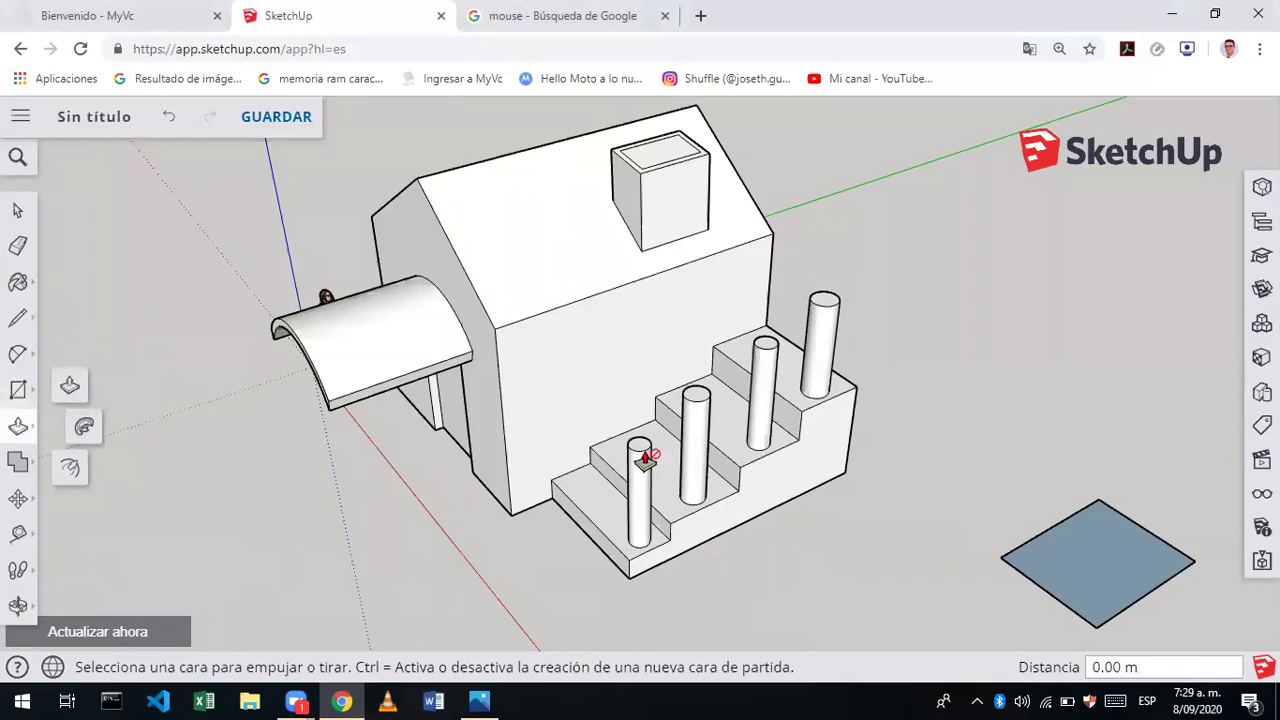
{"action": "left_click_drag", "start_coordinate": [1097, 533], "coordinate": [1123, 432]}
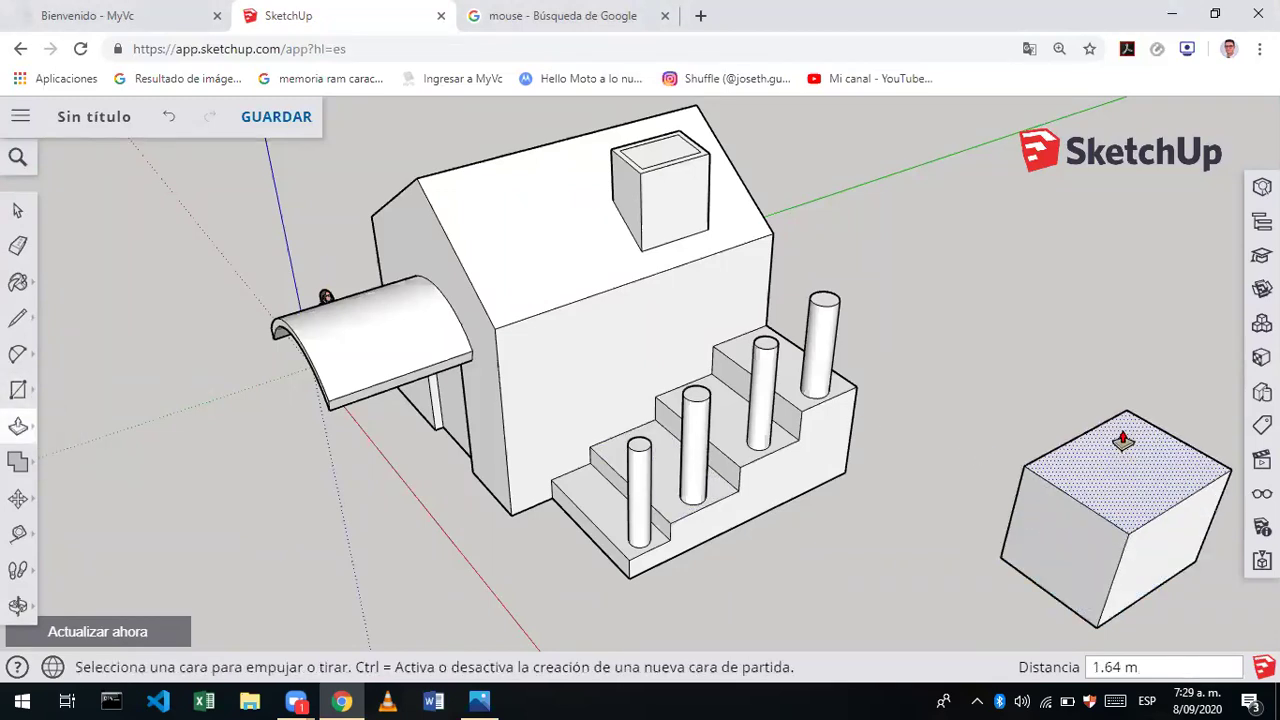
- Draw a ridge line across the box top and lift it 0.60 m into a gable
{"action": "key", "text": "l"}
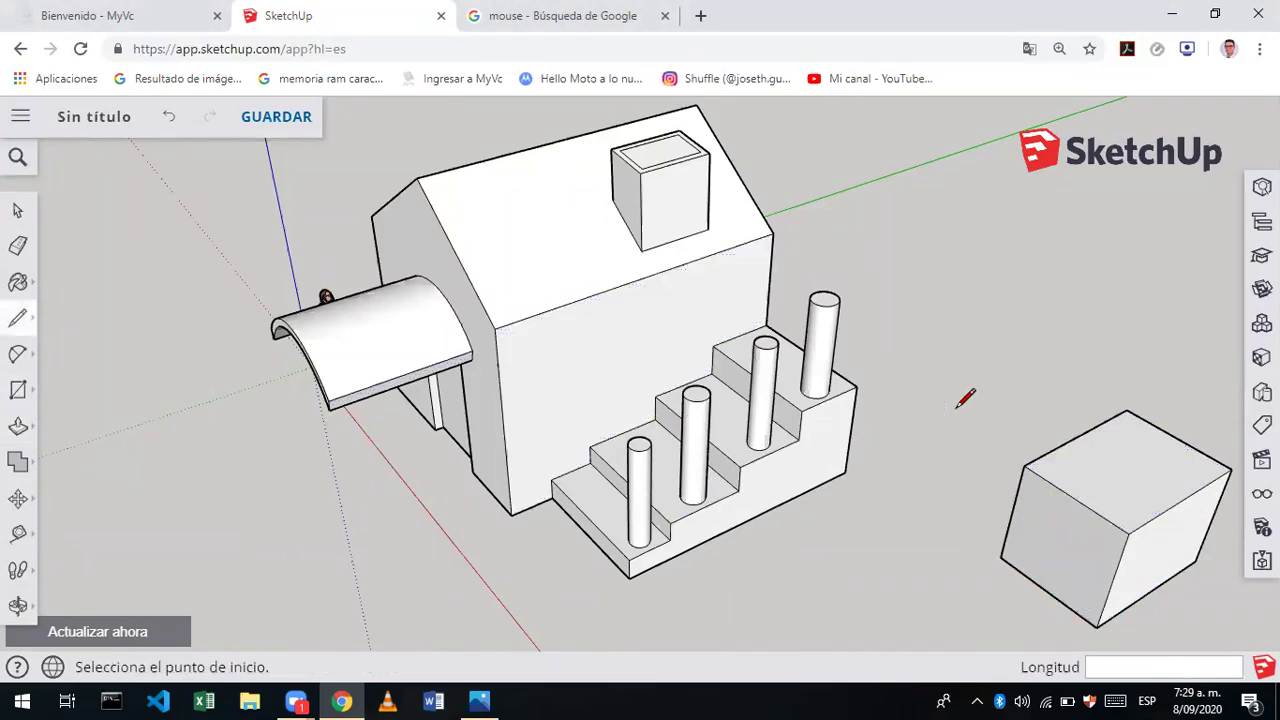
{"action": "left_click", "coordinate": [1177, 438]}
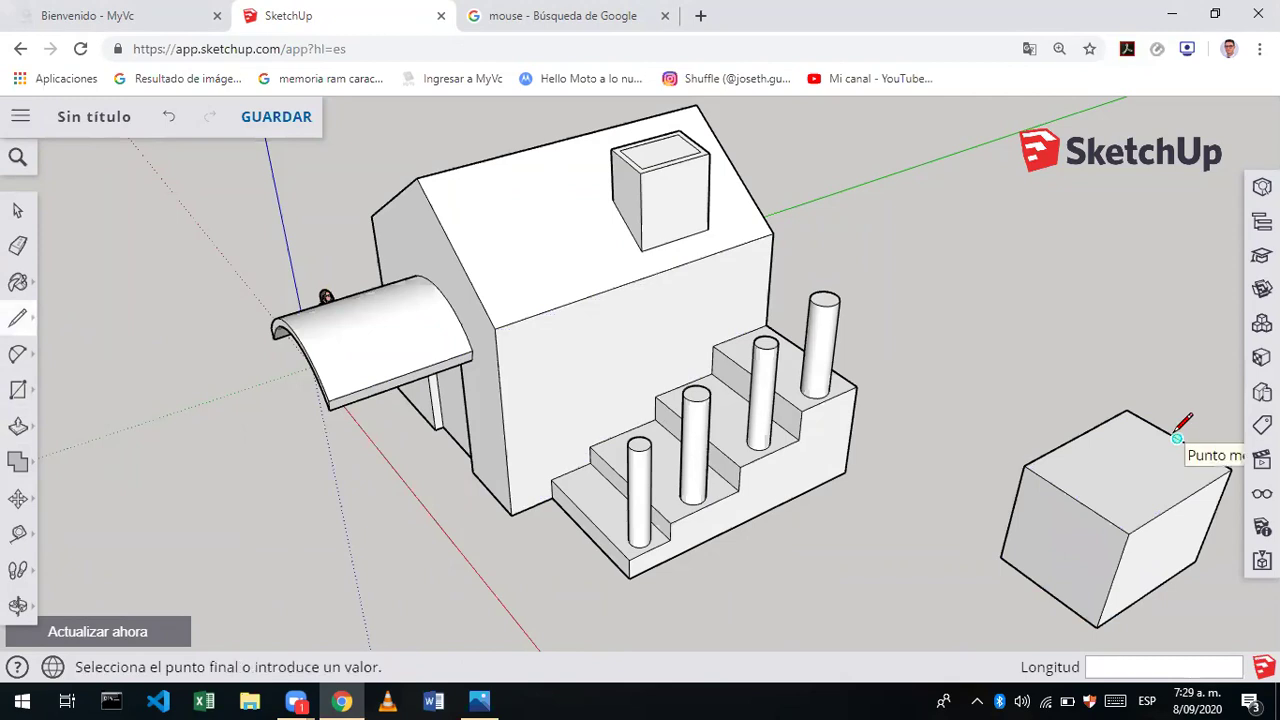
{"action": "left_click", "coordinate": [1074, 497]}
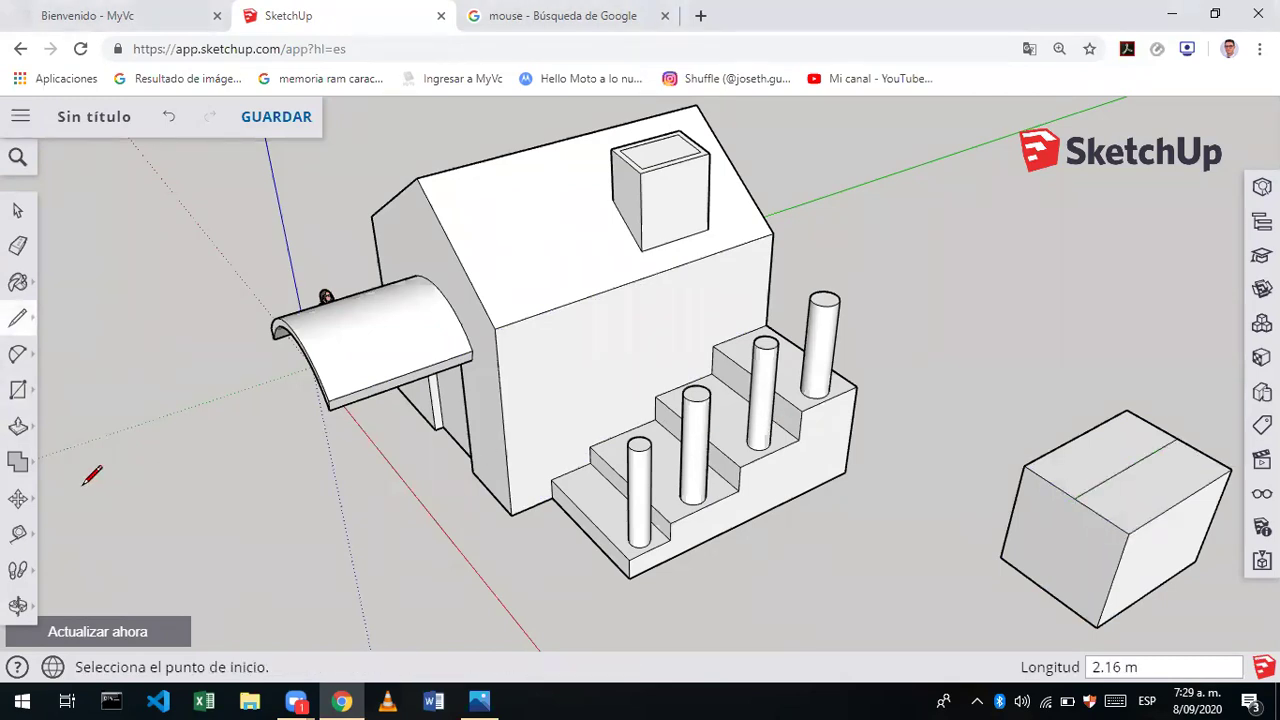
{"action": "left_click", "coordinate": [18, 498]}
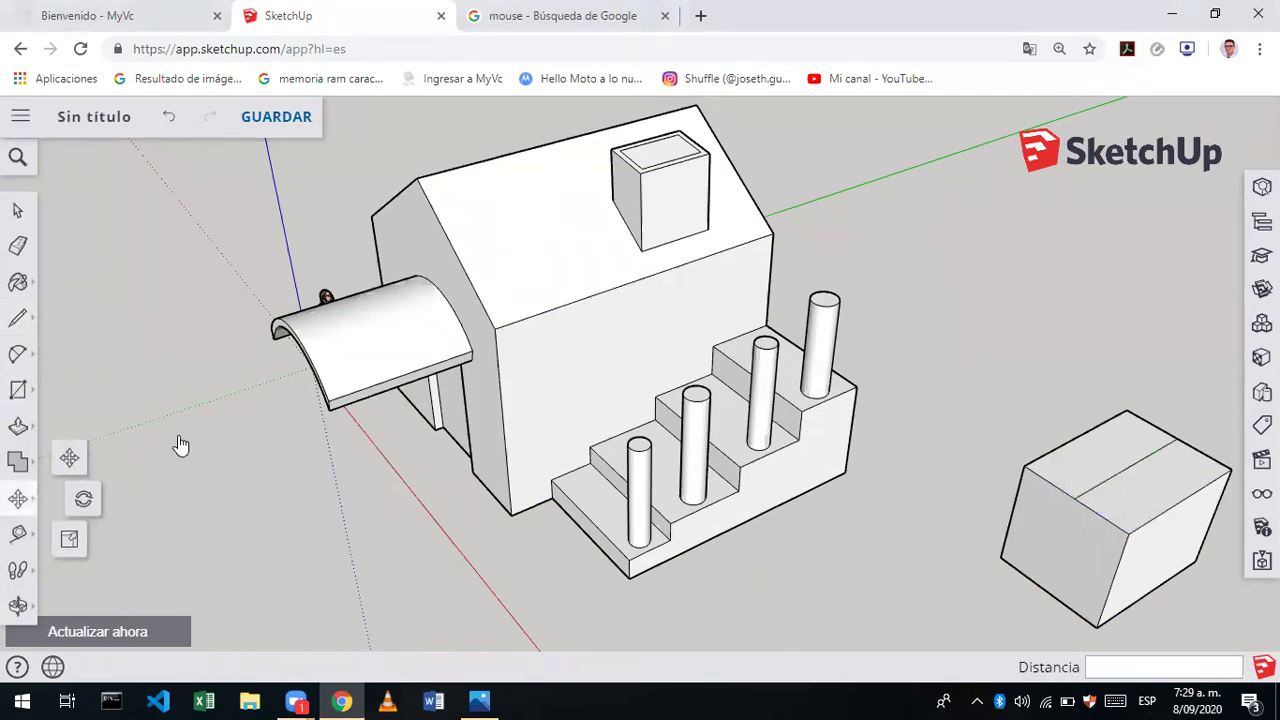
{"action": "left_click", "coordinate": [1110, 475]}
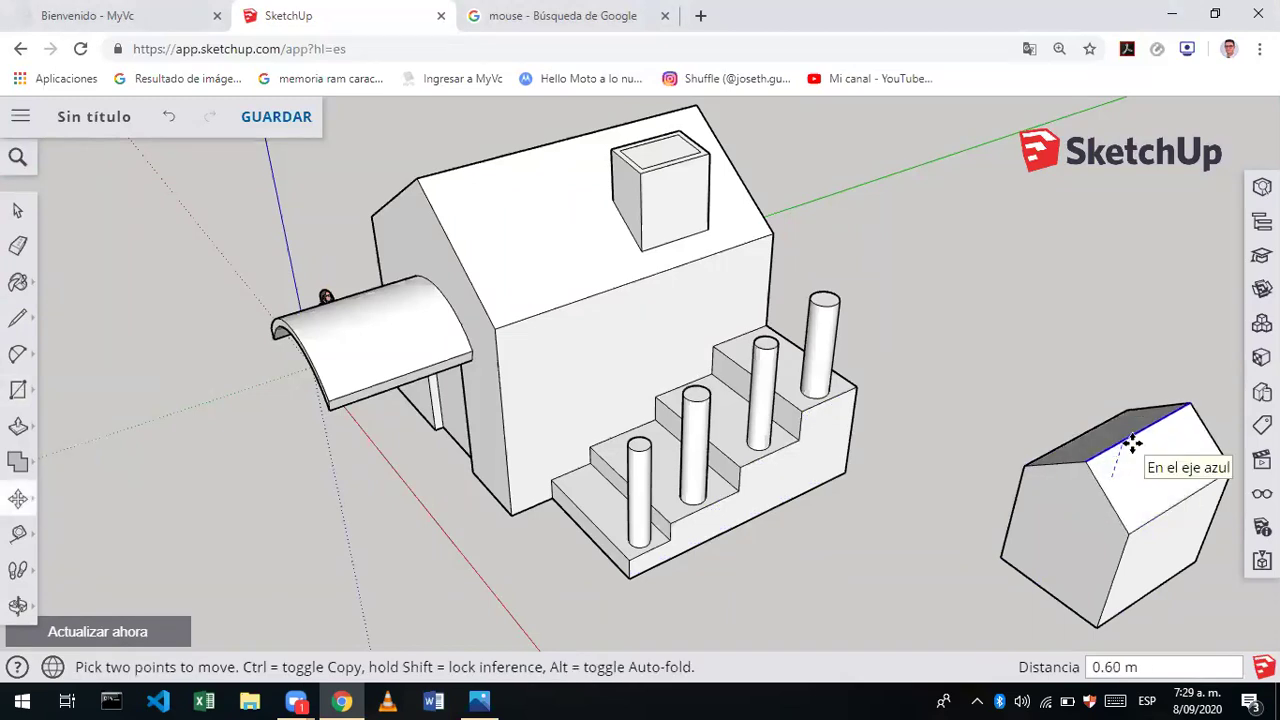
{"action": "left_click", "coordinate": [1132, 443]}
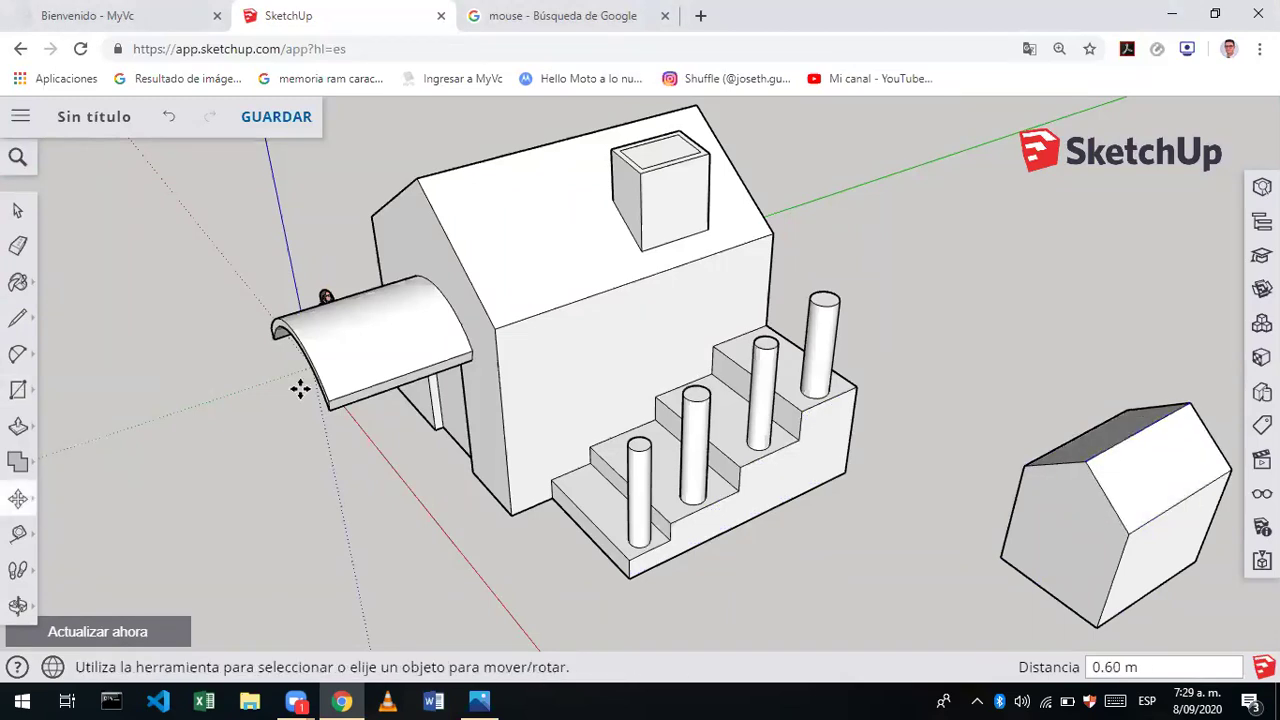